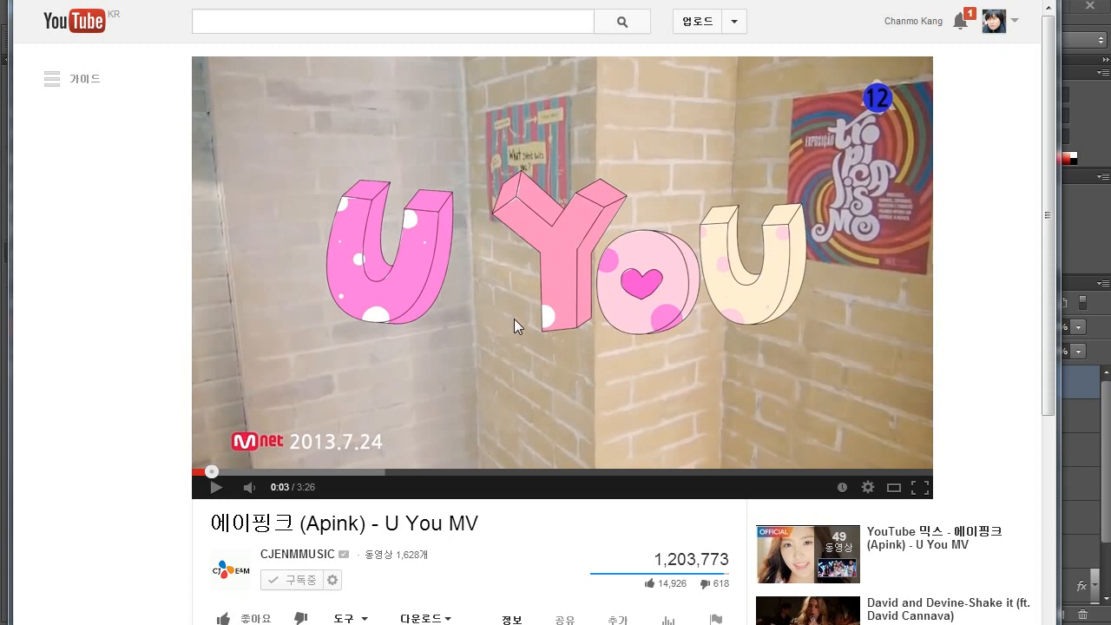
Play the reference music video to its animated lettering at 0:24, pause it, and switch to Photoshop.
{"action": "left_click", "coordinate": [216, 488]}
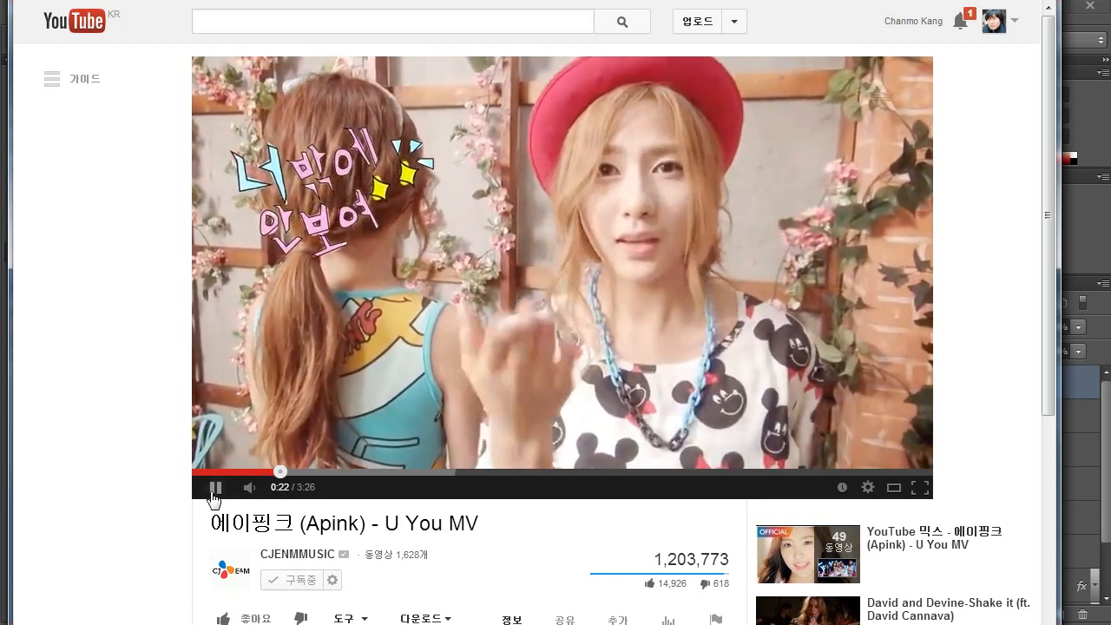
{"action": "left_click", "coordinate": [215, 489]}
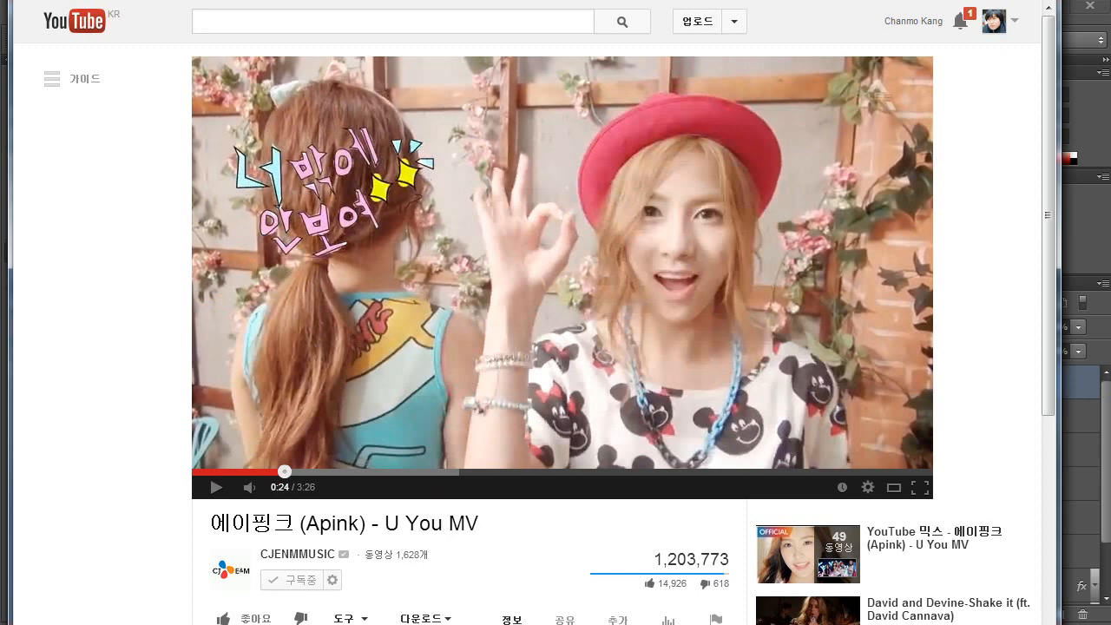
{"action": "key", "text": "alt+Tab"}
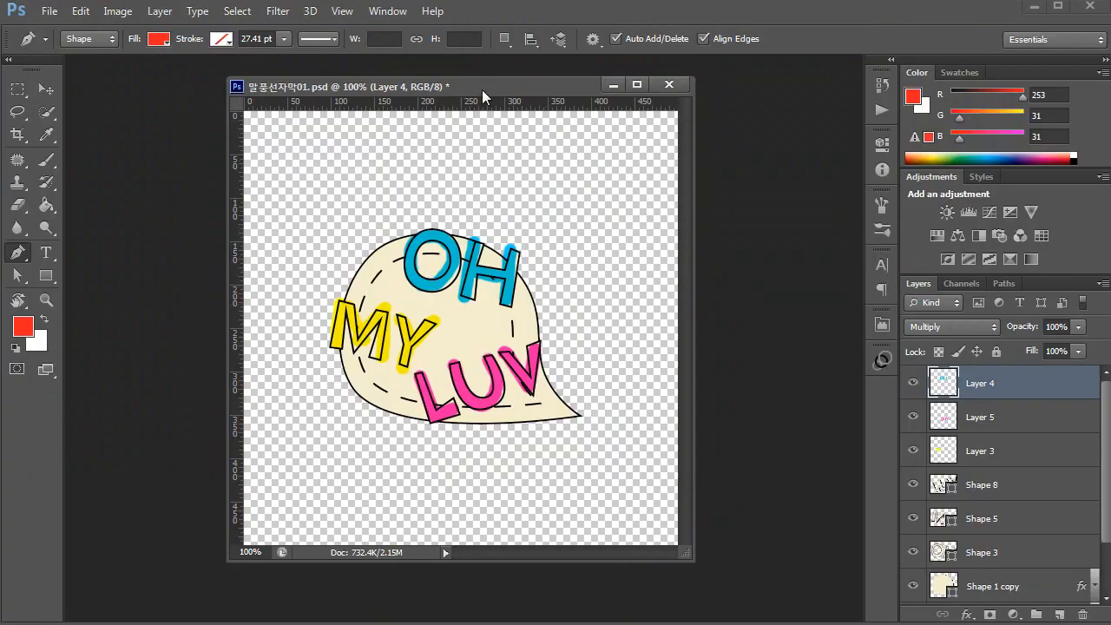
Examine how the finished speech bubble artwork is layered by toggling the visibility of its colour, lettering and bubble layers.
{"action": "left_click_drag", "start_coordinate": [485, 97], "coordinate": [476, 94]}
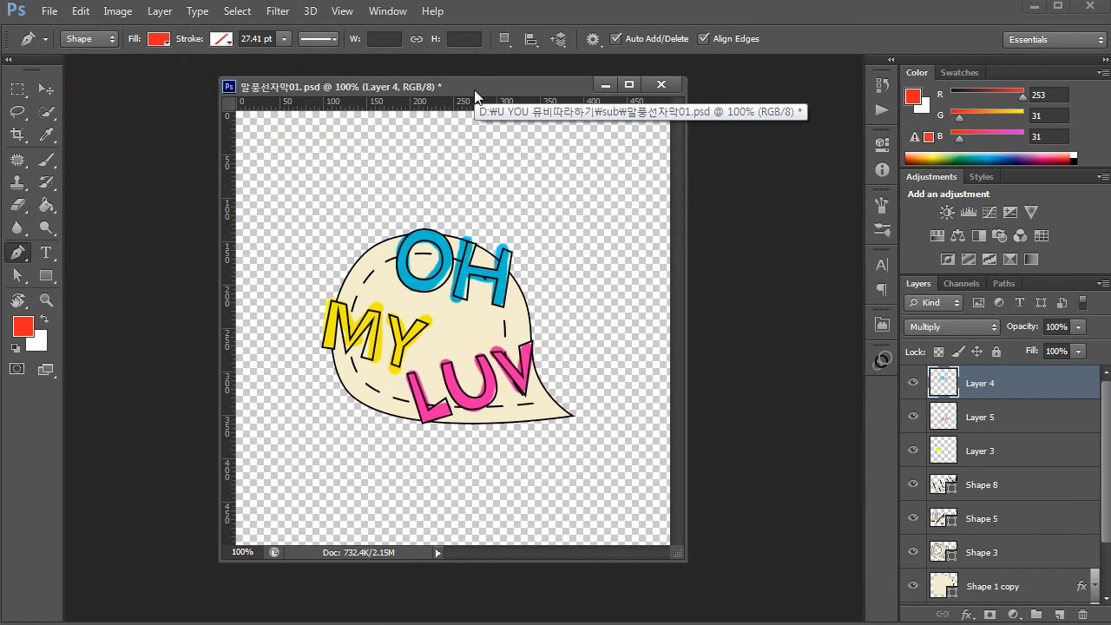
{"action": "left_click_drag", "start_coordinate": [475, 94], "coordinate": [461, 94]}
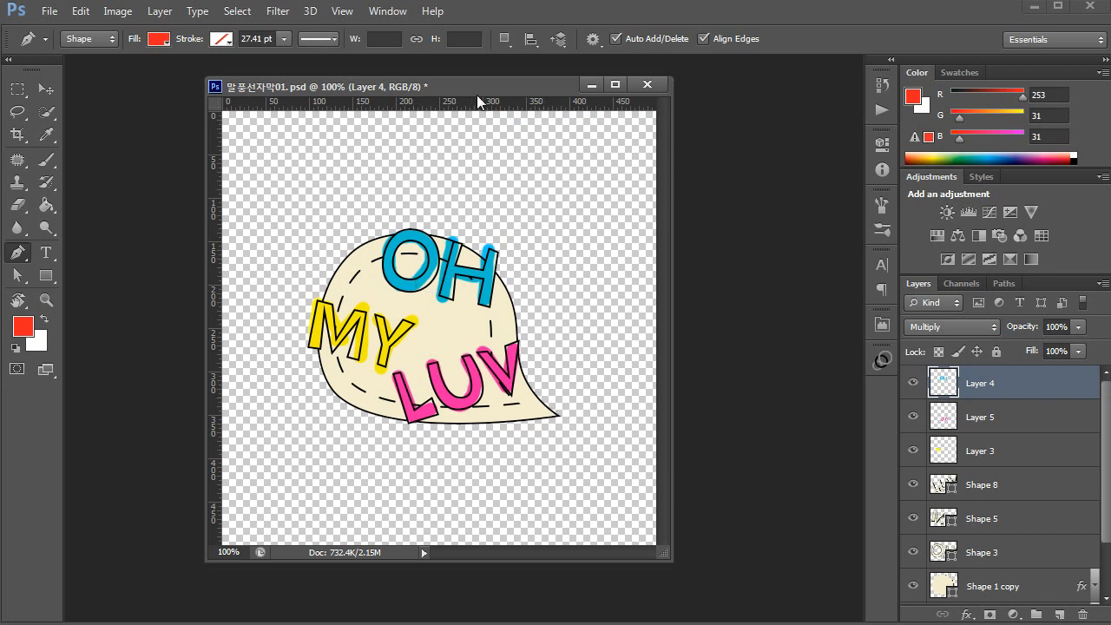
{"action": "left_click_drag", "start_coordinate": [476, 87], "coordinate": [450, 87]}
{"action": "left_click_drag", "start_coordinate": [918, 386], "coordinate": [916, 475]}
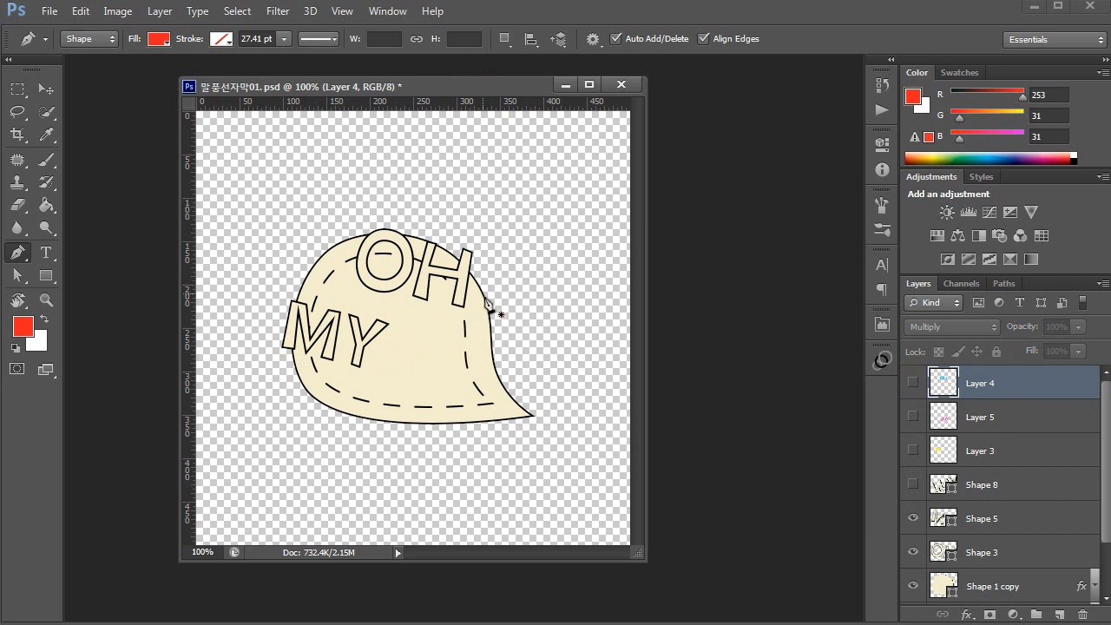
{"action": "left_click_drag", "start_coordinate": [911, 515], "coordinate": [912, 588]}
{"action": "left_click", "coordinate": [913, 586]}
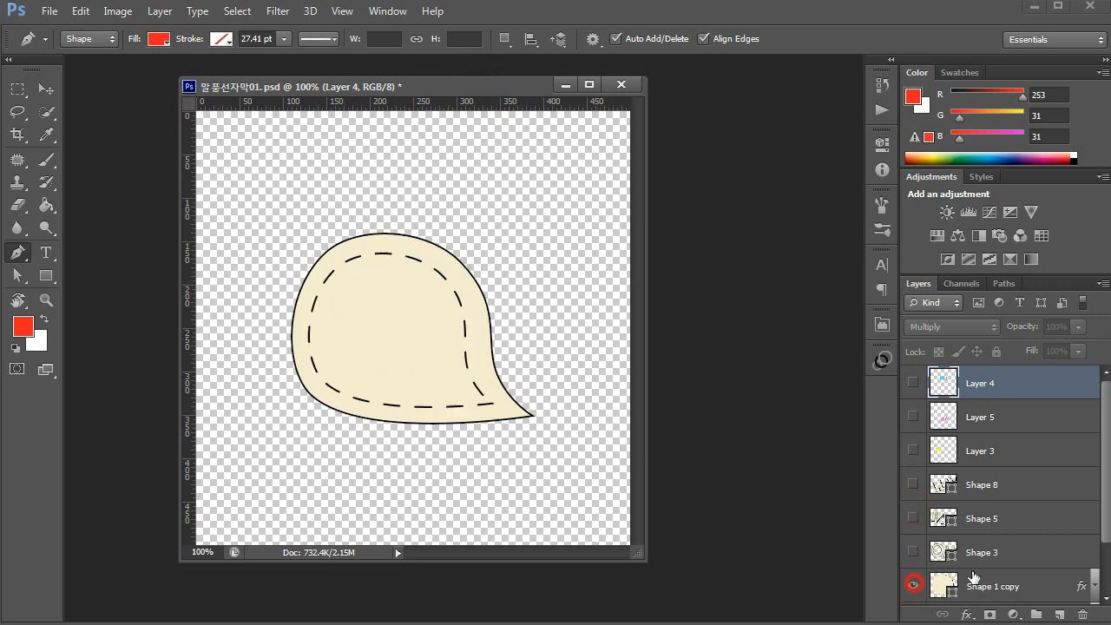
{"action": "scroll", "coordinate": [964, 577], "scroll_direction": "down", "scroll_amount": 2}
{"action": "left_click", "coordinate": [914, 557]}
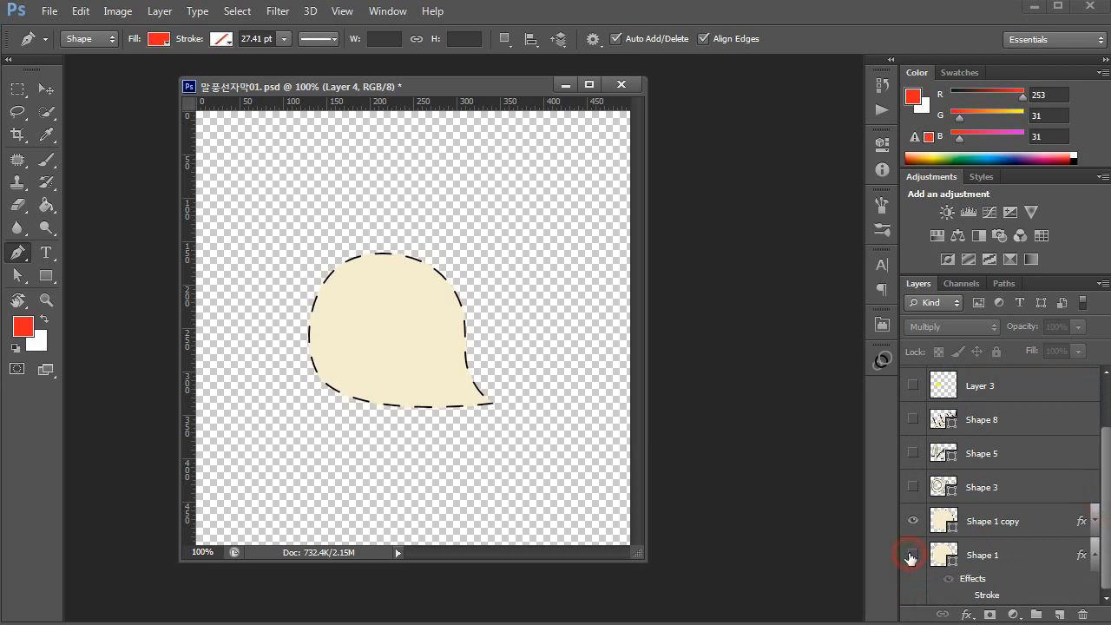
{"action": "left_click", "coordinate": [911, 558]}
{"action": "left_click_drag", "start_coordinate": [912, 492], "coordinate": [912, 382]}
Create a new 500 × 500 pixel RGB document at 72 pixels/inch with a transparent background.
{"action": "left_click_drag", "start_coordinate": [524, 85], "coordinate": [0, 84]}
{"action": "left_click", "coordinate": [49, 10]}
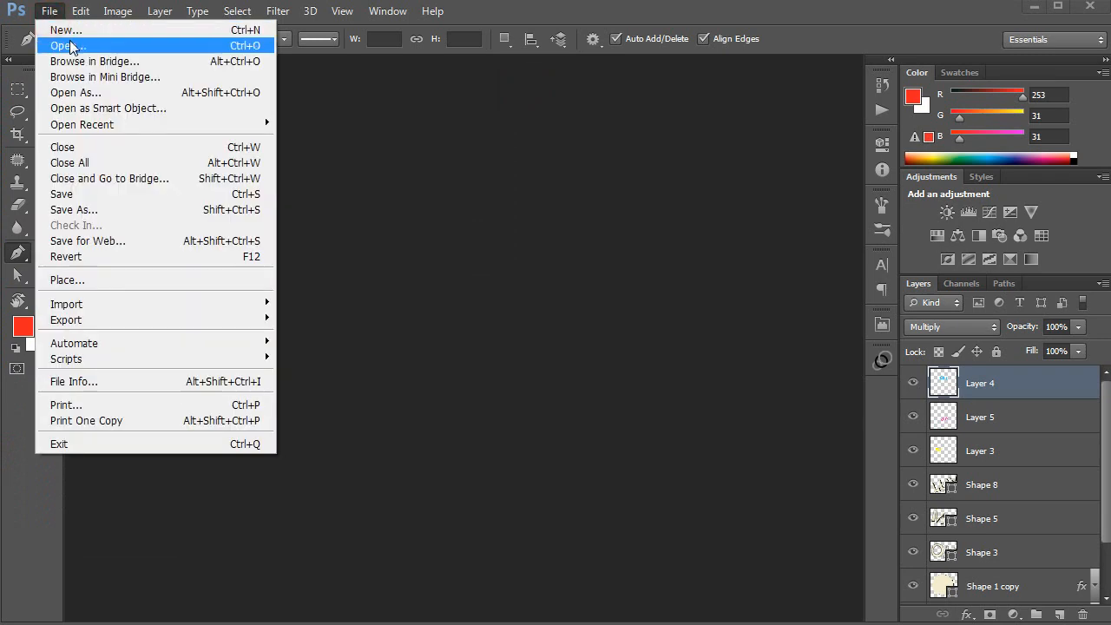
{"action": "left_click", "coordinate": [52, 30]}
{"action": "double_click", "coordinate": [330, 290]}
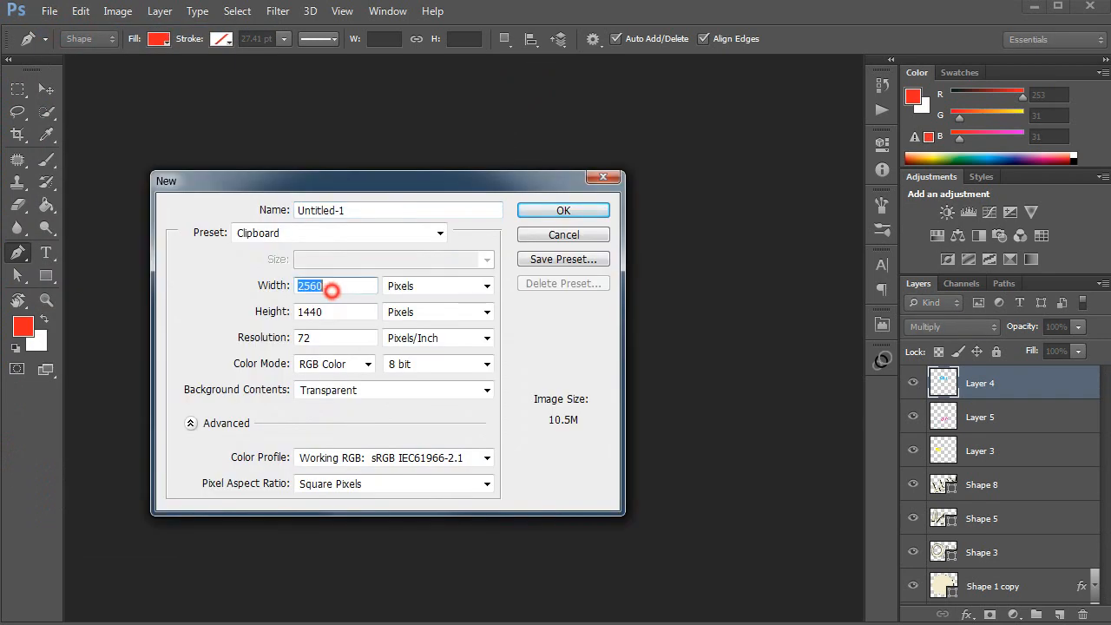
{"action": "type", "text": "500"}
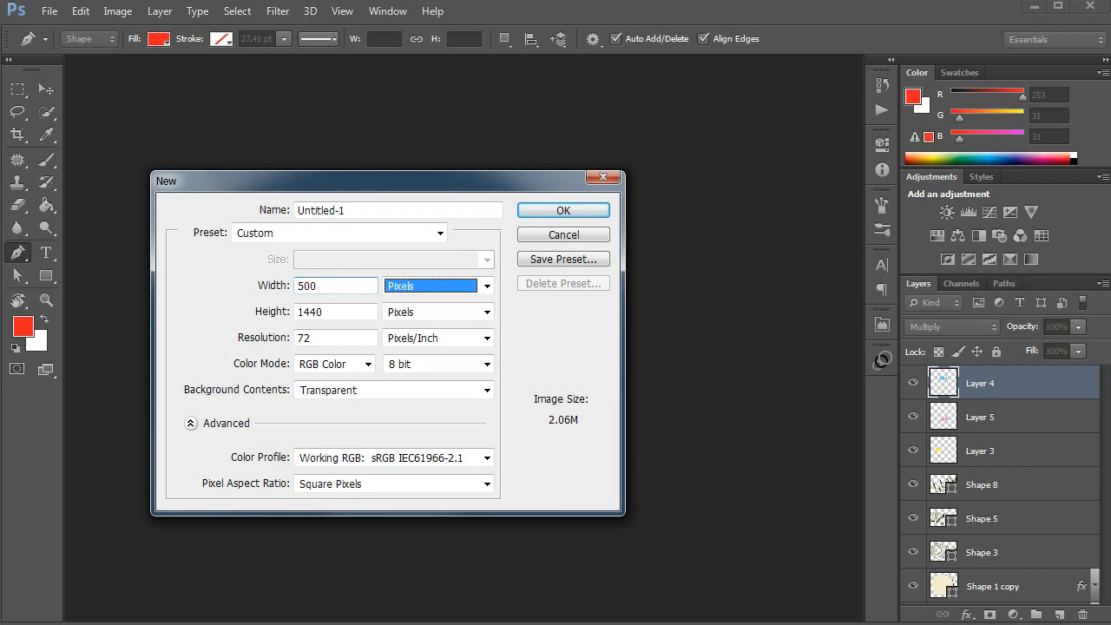
{"action": "key", "text": "Tab"}
{"action": "type", "text": "500"}
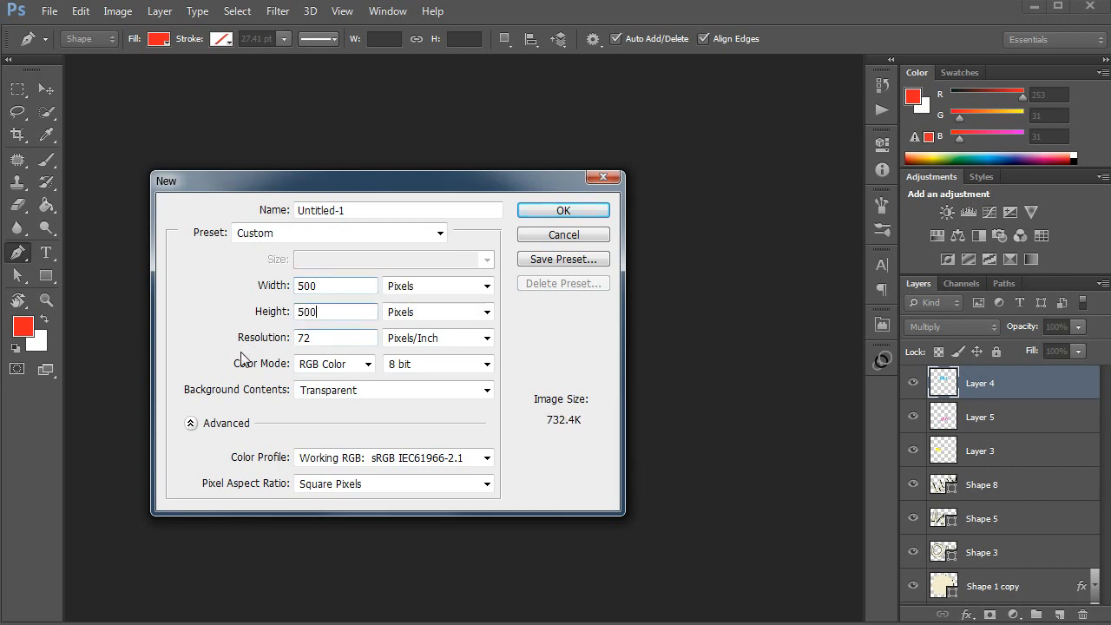
{"action": "left_click_drag", "start_coordinate": [316, 340], "coordinate": [302, 352]}
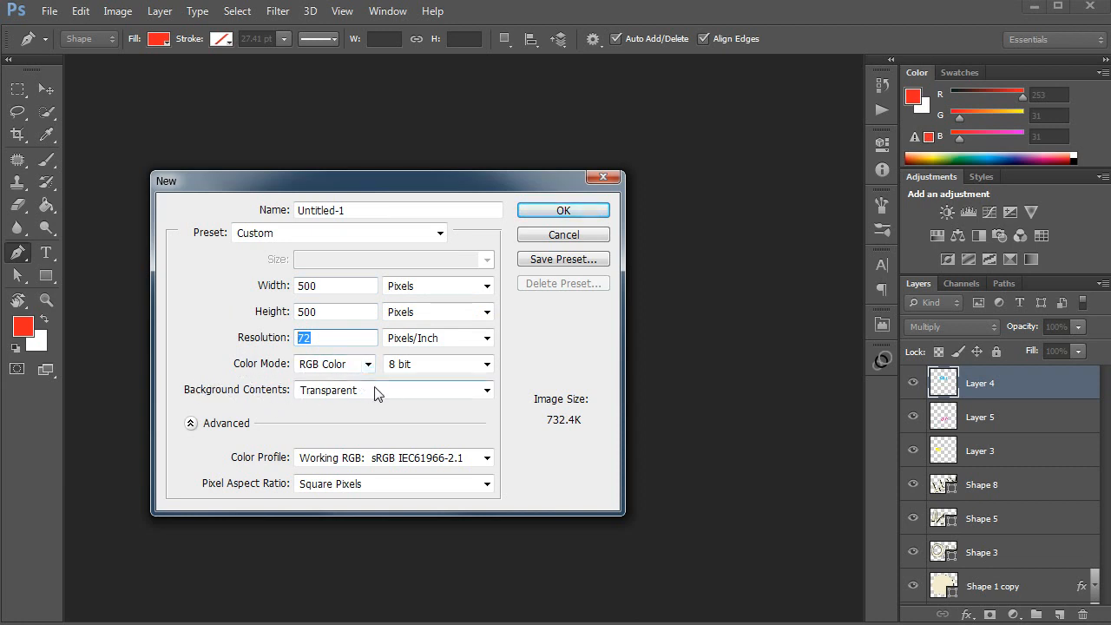
{"action": "left_click", "coordinate": [557, 212]}
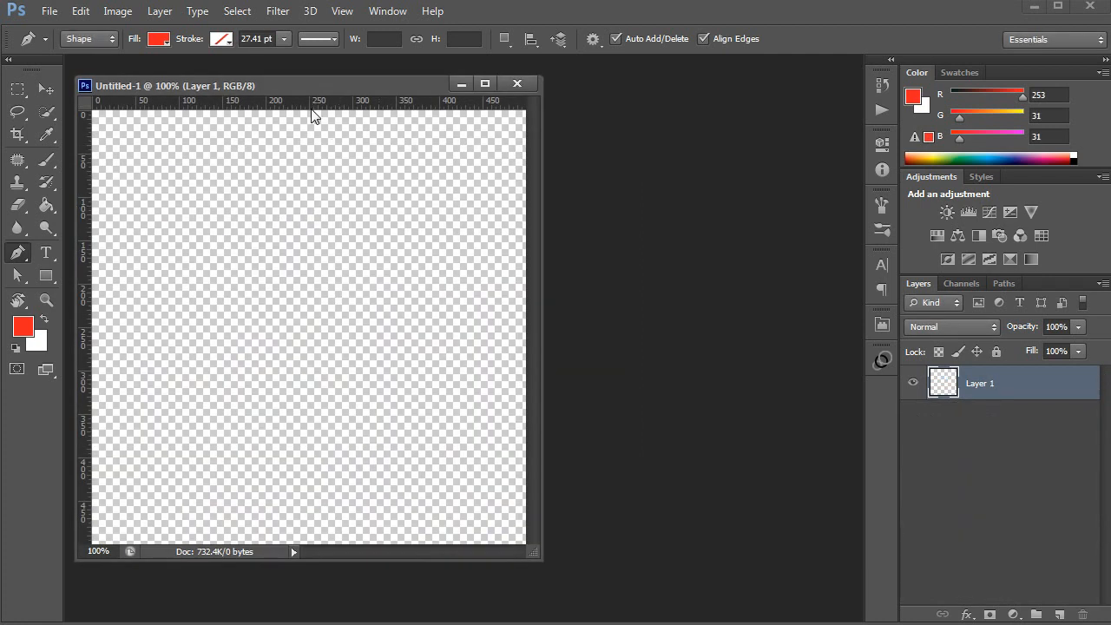
{"action": "left_click_drag", "start_coordinate": [331, 89], "coordinate": [374, 93]}
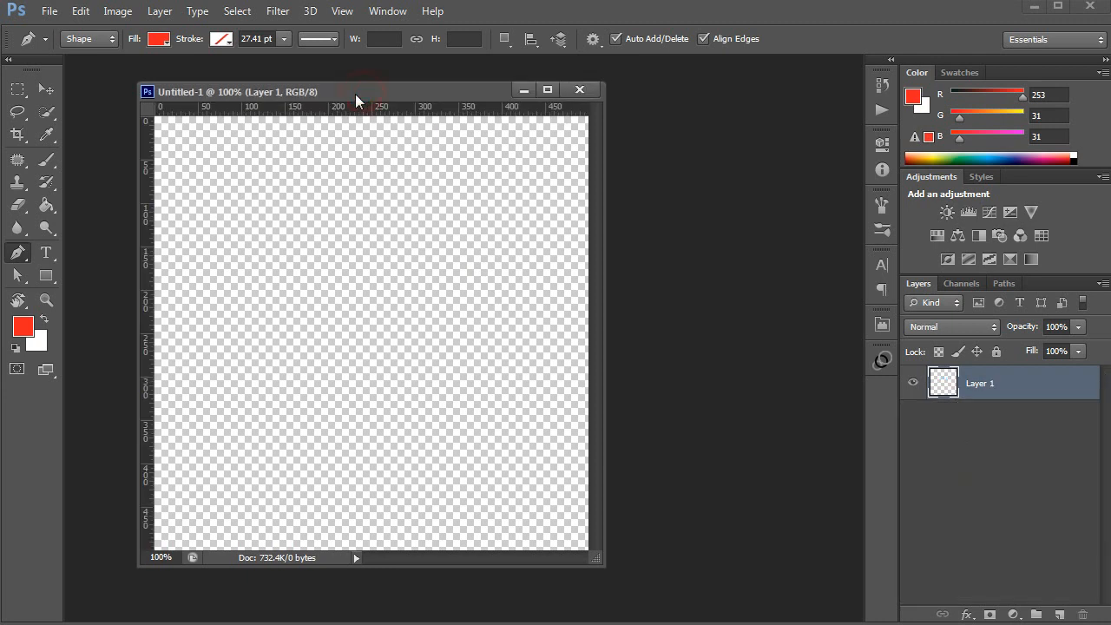
Activate the Pen tool and set its drawing mode to Shape.
{"action": "left_click", "coordinate": [18, 256]}
{"action": "left_click", "coordinate": [90, 39]}
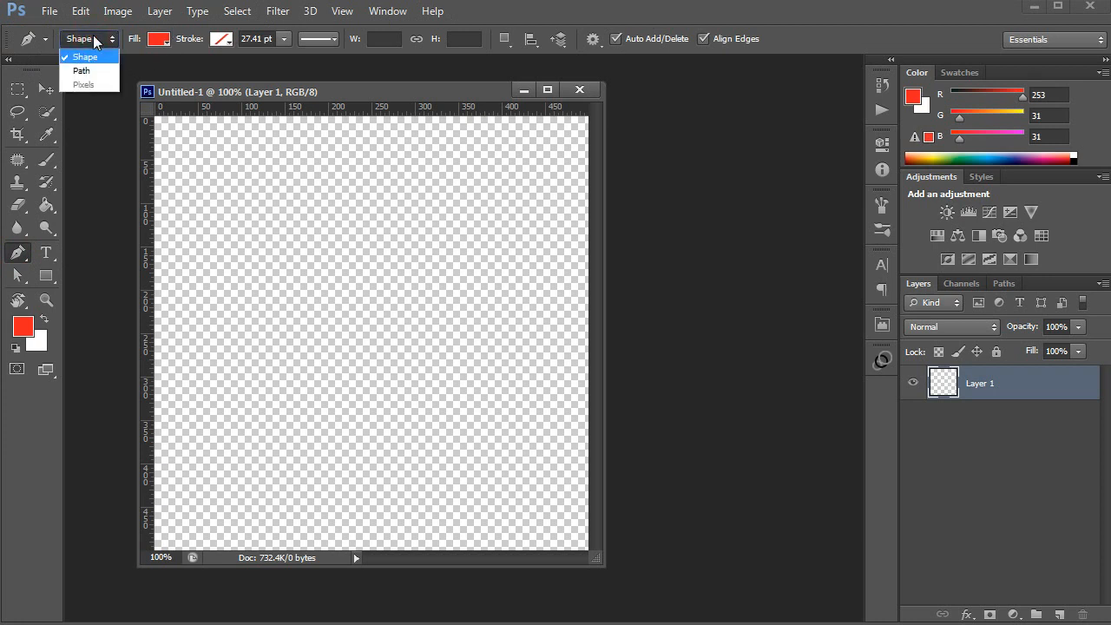
{"action": "left_click", "coordinate": [92, 73]}
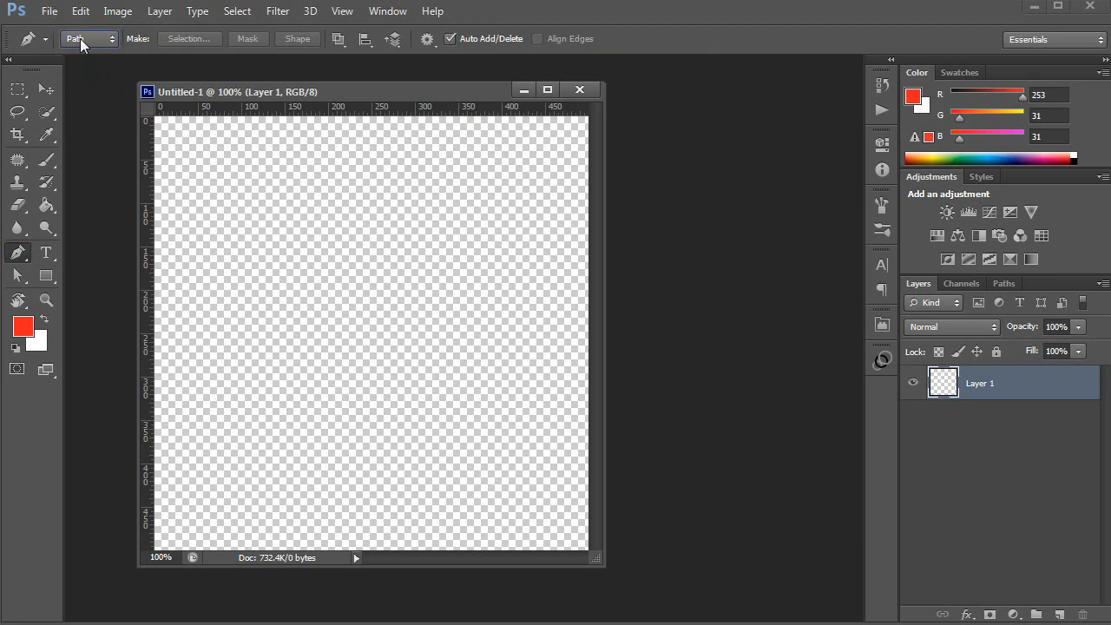
{"action": "left_click", "coordinate": [87, 40]}
{"action": "left_click", "coordinate": [87, 57]}
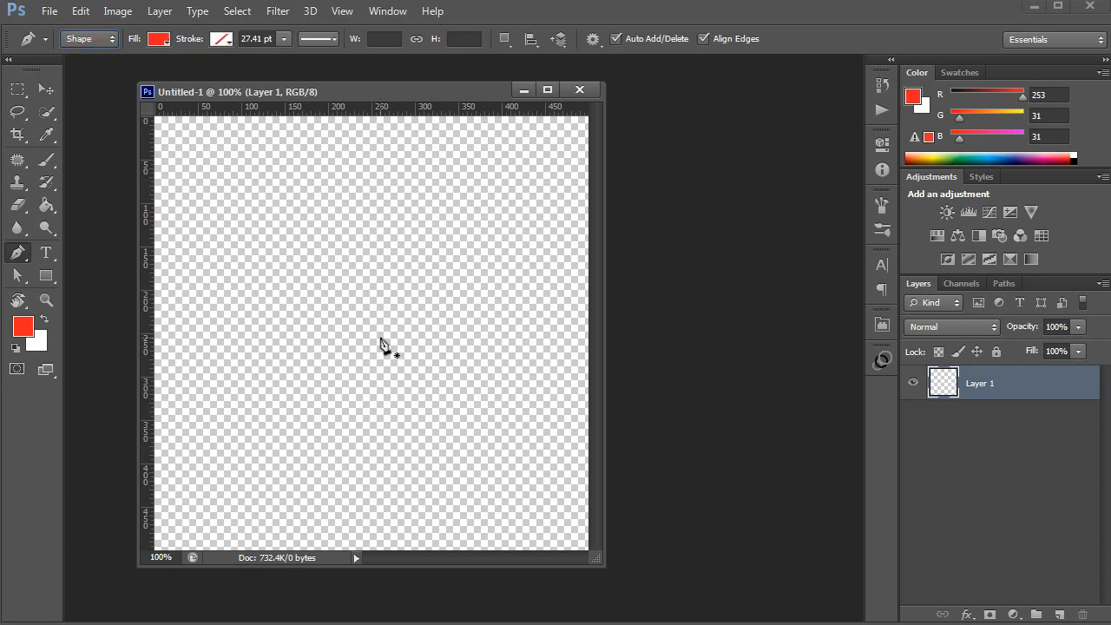
Set the shape fill to a pale cream yellow, starting from the pastel yellow swatch and lightening it.
{"action": "left_click", "coordinate": [157, 39]}
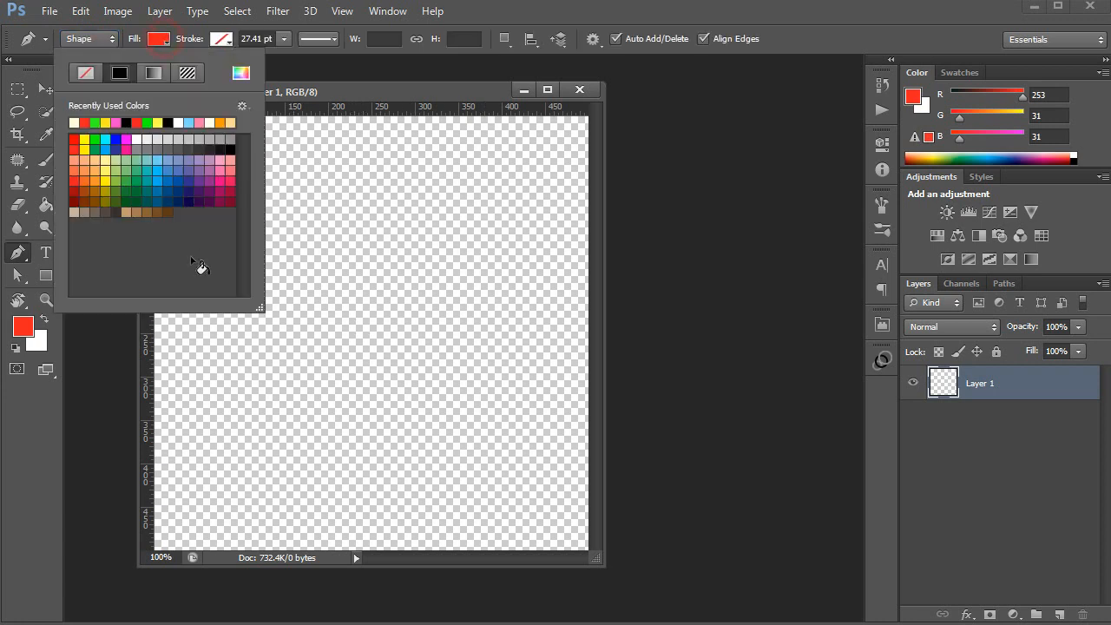
{"action": "left_click", "coordinate": [105, 159]}
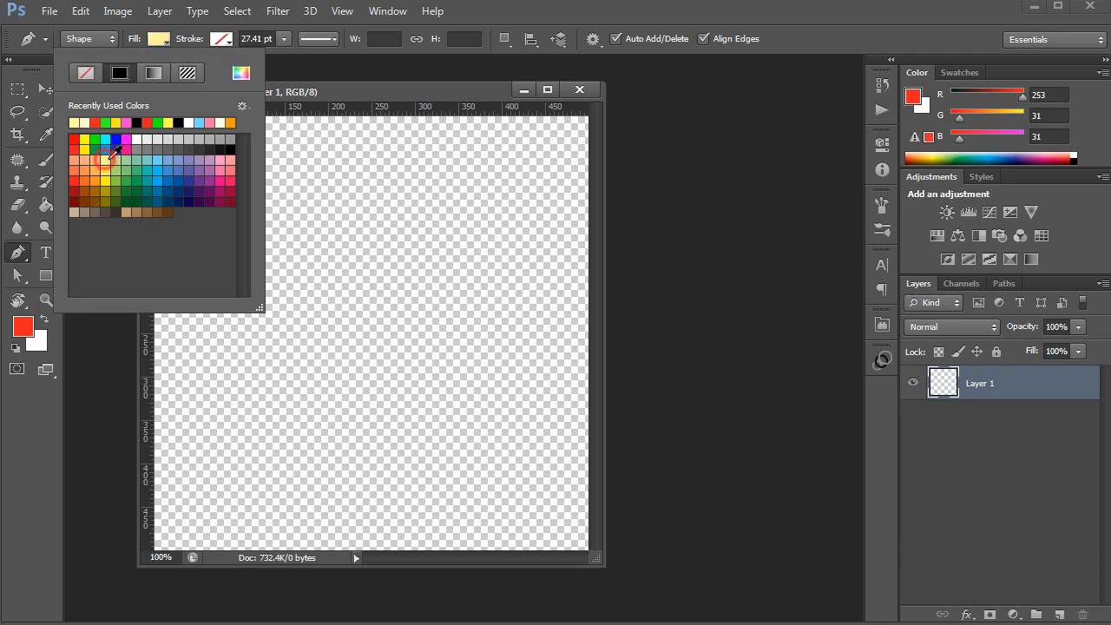
{"action": "left_click", "coordinate": [156, 40]}
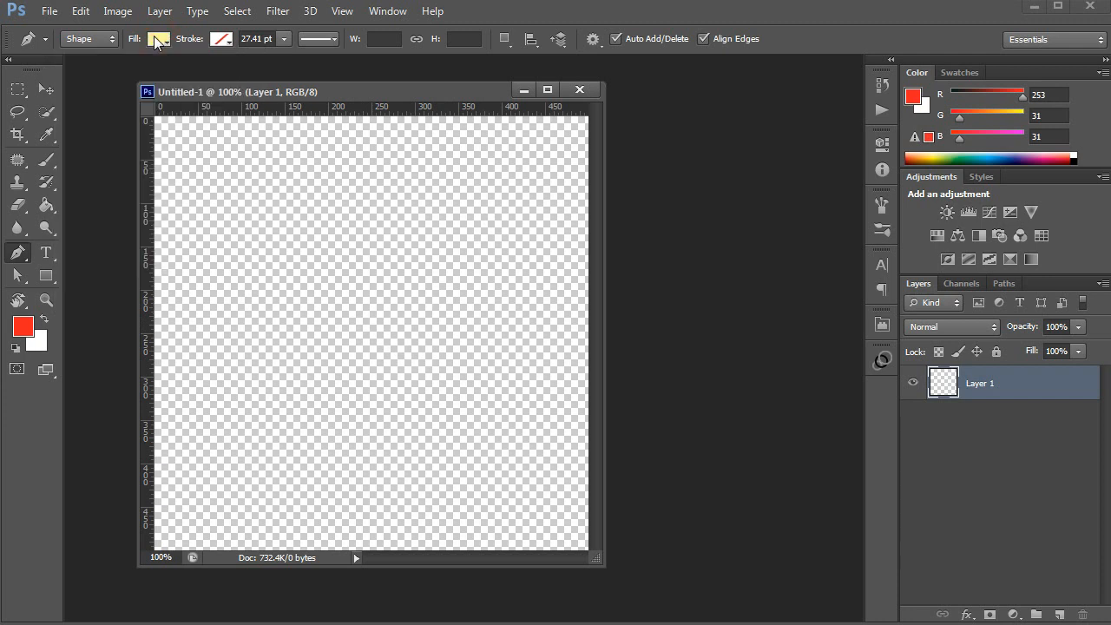
{"action": "left_click", "coordinate": [156, 40]}
{"action": "left_click", "coordinate": [241, 72]}
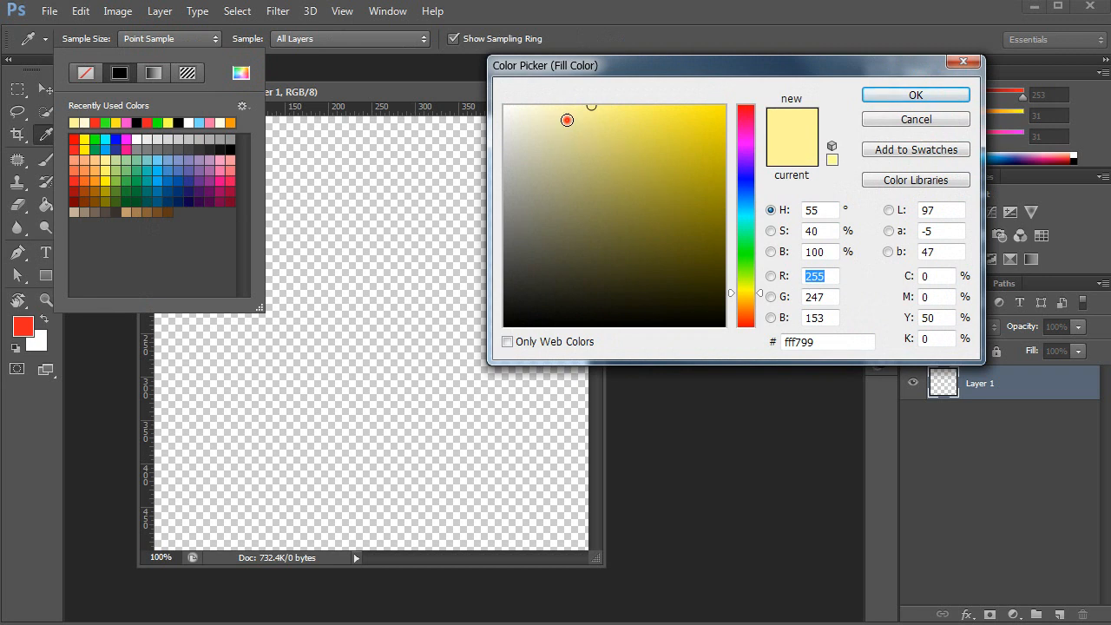
{"action": "left_click_drag", "start_coordinate": [567, 120], "coordinate": [538, 112]}
{"action": "left_click", "coordinate": [916, 94]}
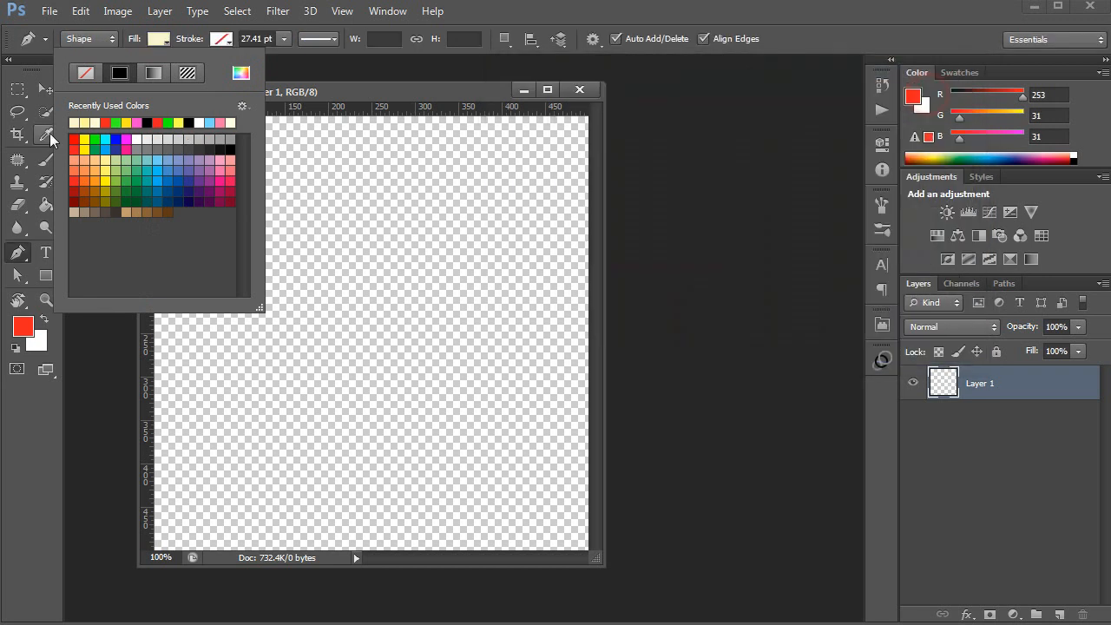
{"action": "left_click", "coordinate": [368, 93]}
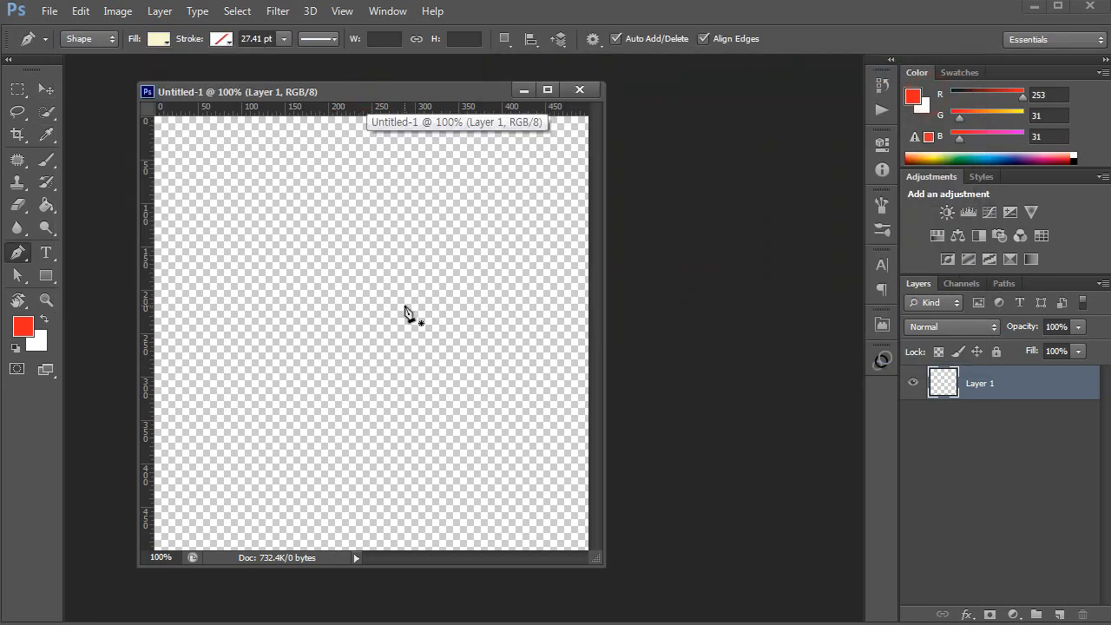
Draw a closed speech bubble about 280 × 201 px with a tail pointing right, and move it toward the canvas centre.
{"action": "left_click", "coordinate": [470, 358]}
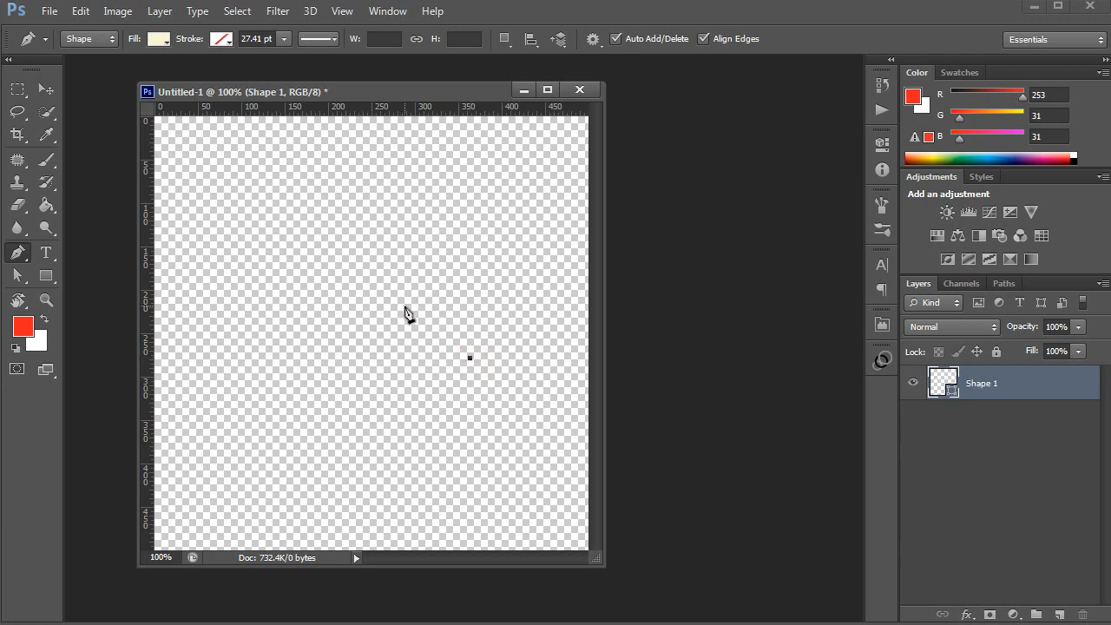
{"action": "left_click_drag", "start_coordinate": [400, 303], "coordinate": [384, 259]}
{"action": "left_click_drag", "start_coordinate": [341, 227], "coordinate": [291, 222]}
{"action": "left_click_drag", "start_coordinate": [230, 294], "coordinate": [229, 347]}
{"action": "left_click_drag", "start_coordinate": [280, 399], "coordinate": [349, 406]}
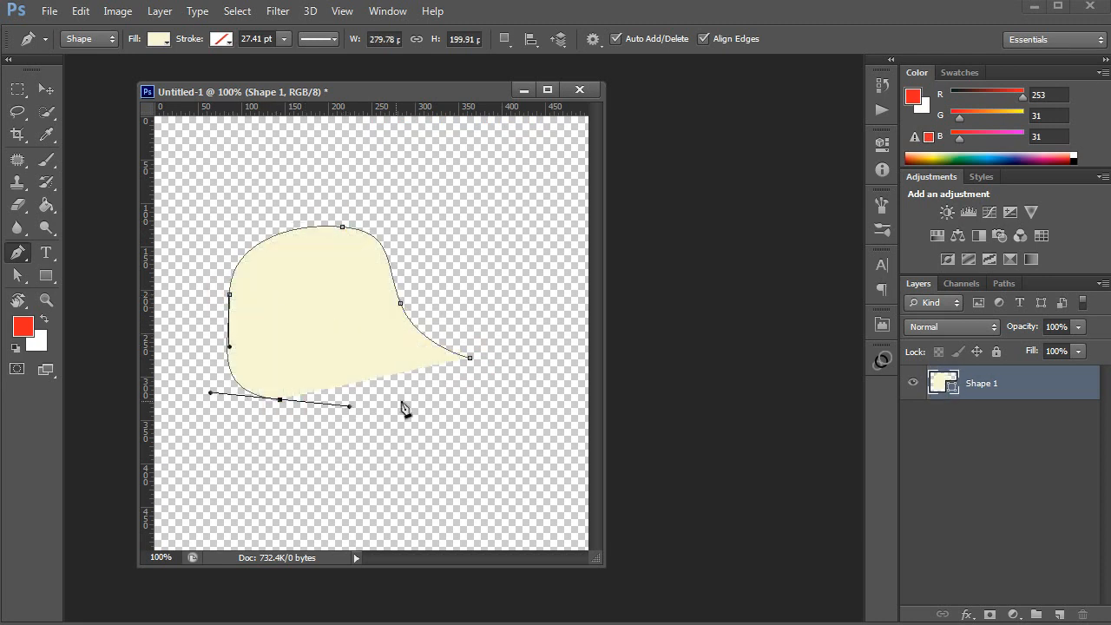
{"action": "left_click", "coordinate": [470, 359]}
{"action": "key", "text": "v"}
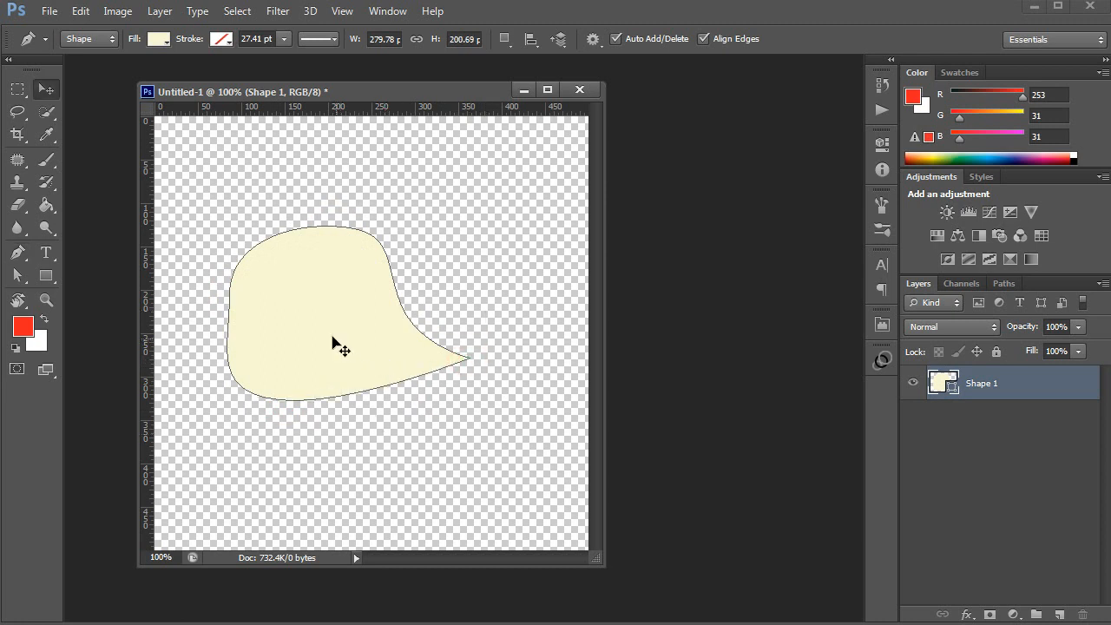
{"action": "left_click_drag", "start_coordinate": [307, 315], "coordinate": [353, 311]}
Move the bubble's left anchor point outward and up with Direct Selection, and adjust its lower handle to round that side.
{"action": "key", "text": "a"}
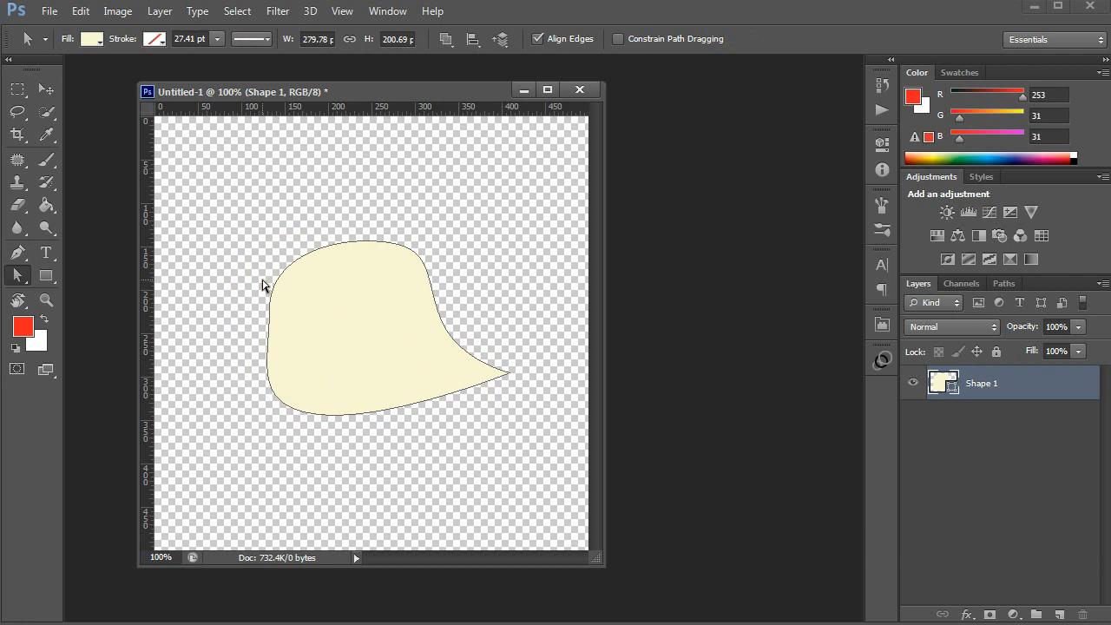
{"action": "key", "text": "p"}
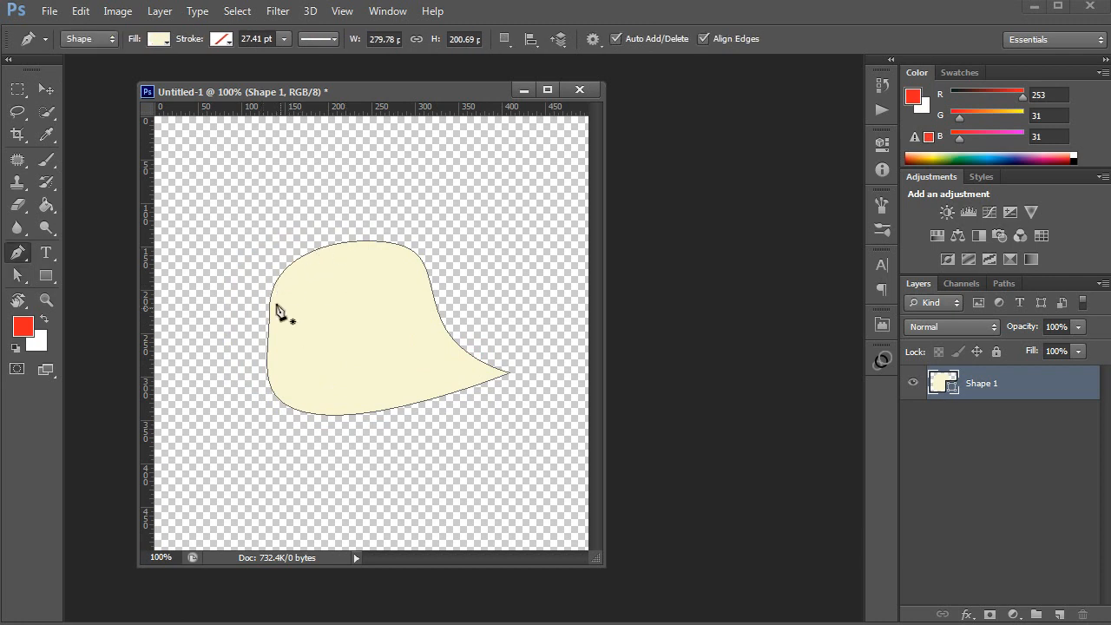
{"action": "key", "text": "a"}
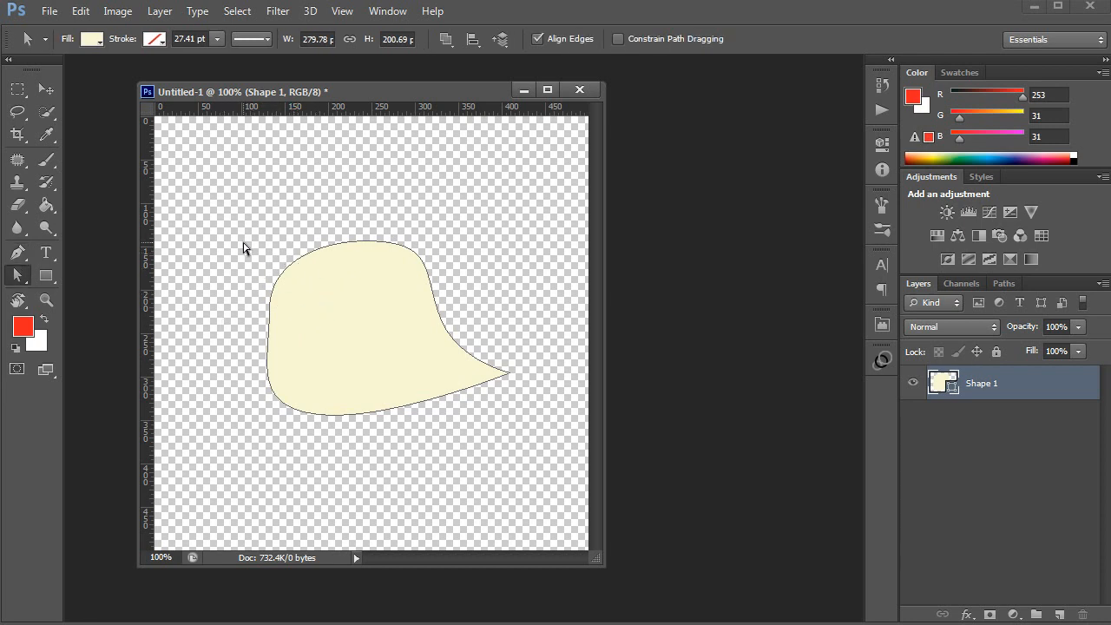
{"action": "left_click_drag", "start_coordinate": [241, 233], "coordinate": [323, 339]}
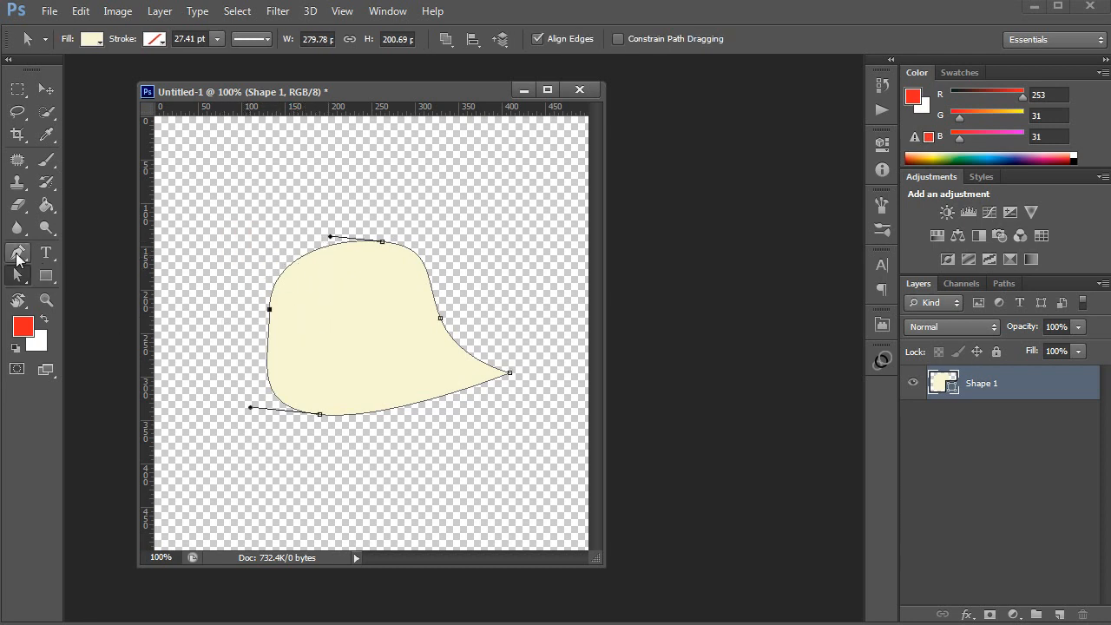
{"action": "left_click", "coordinate": [18, 253]}
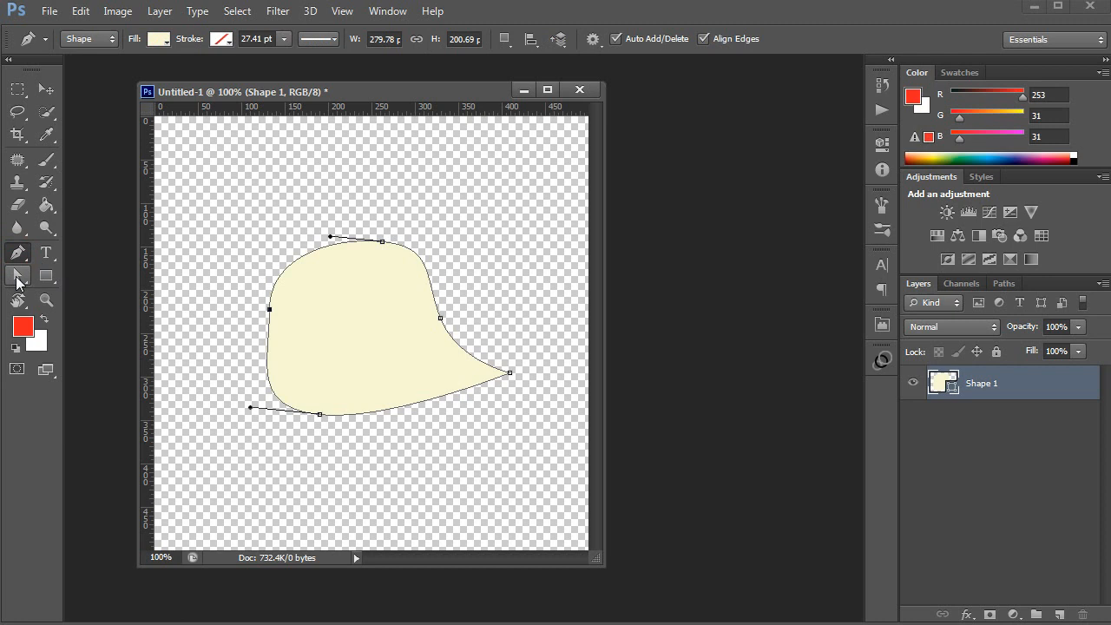
{"action": "left_click", "coordinate": [16, 276]}
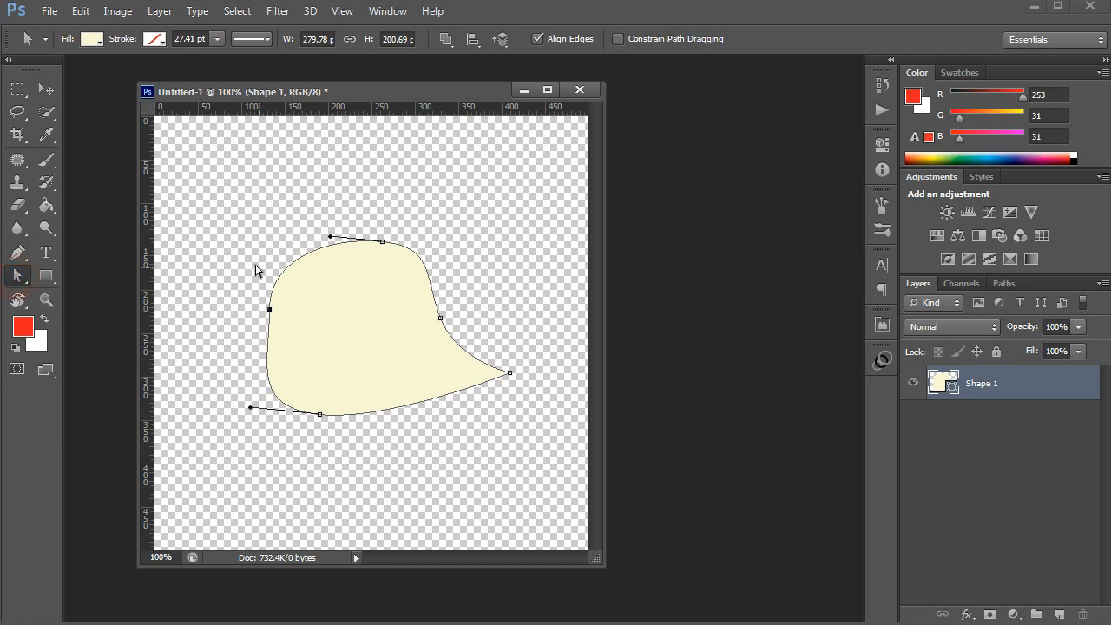
{"action": "mouse_move", "coordinate": [242, 278]}
{"action": "left_mouse_down"}
{"action": "mouse_move", "coordinate": [294, 331]}
{"action": "mouse_move", "coordinate": [248, 283]}
{"action": "left_mouse_up"}
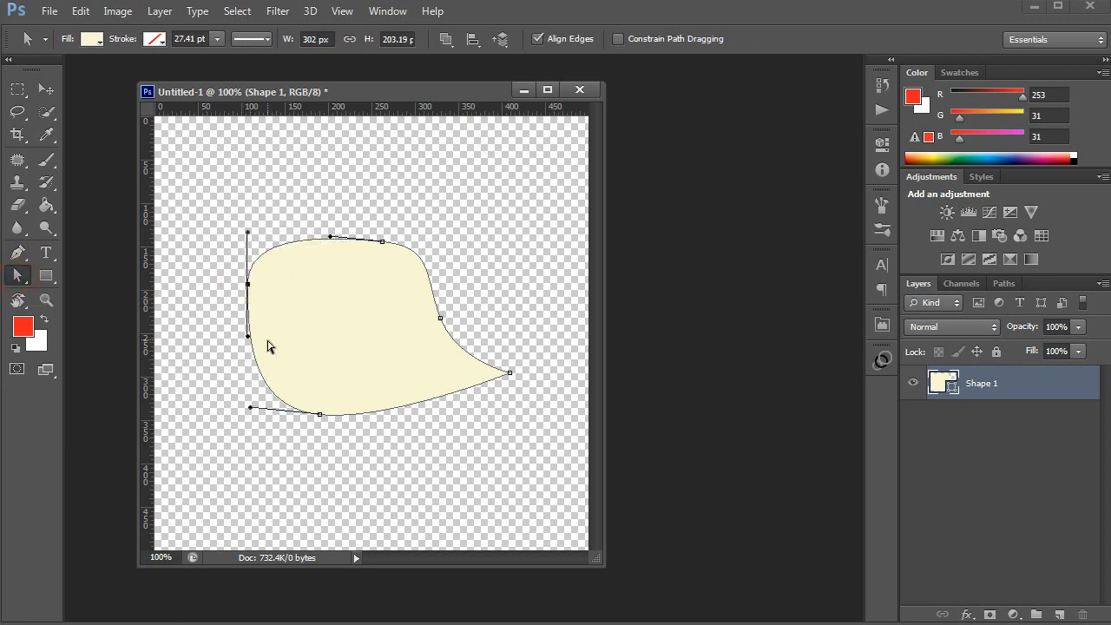
{"action": "left_click_drag", "start_coordinate": [246, 337], "coordinate": [236, 348]}
Reshape the bubble by shifting its bottom anchor slightly left, raising the top anchor and moving the anchor above the tail outward and down.
{"action": "left_click", "coordinate": [360, 458]}
{"action": "mouse_move", "coordinate": [321, 419]}
{"action": "left_mouse_down"}
{"action": "mouse_move", "coordinate": [308, 427]}
{"action": "mouse_move", "coordinate": [318, 422]}
{"action": "left_mouse_up"}
{"action": "left_click_drag", "start_coordinate": [364, 217], "coordinate": [414, 279]}
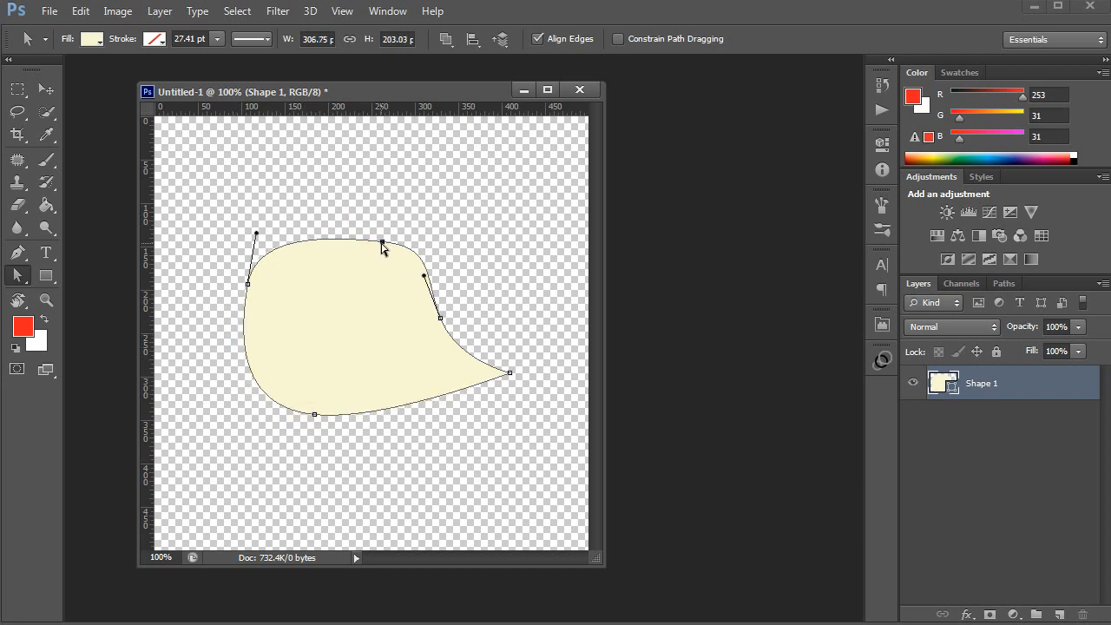
{"action": "left_click_drag", "start_coordinate": [382, 242], "coordinate": [372, 220]}
{"action": "left_click_drag", "start_coordinate": [443, 265], "coordinate": [457, 328]}
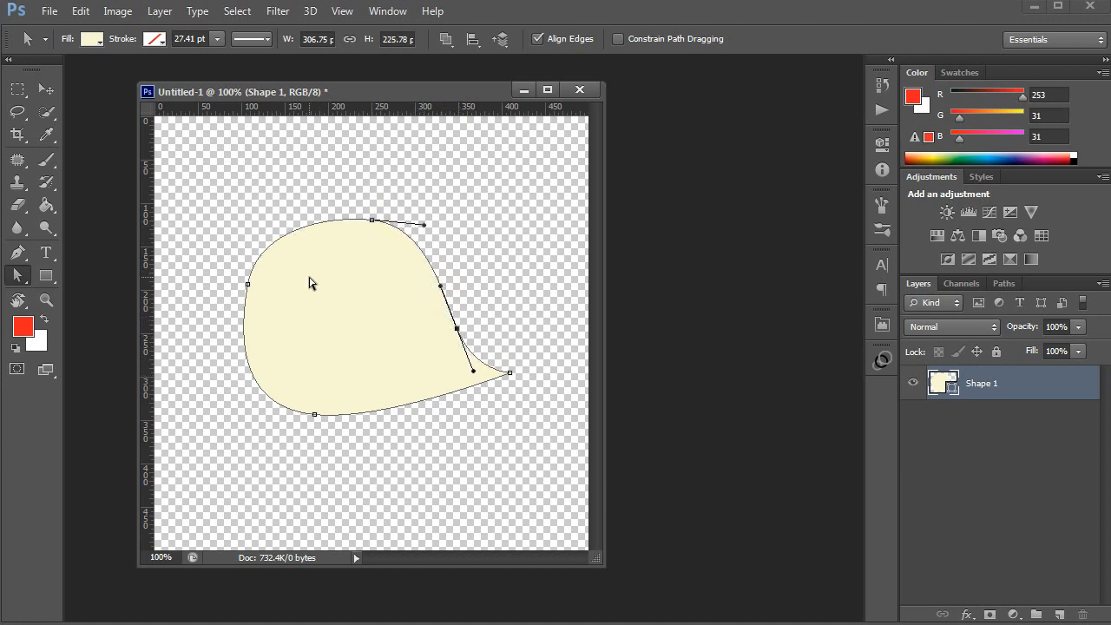
Delete the bubble's left anchor point, add a new one on the upper-left curve and move it outward to round that side.
{"action": "key", "text": "p"}
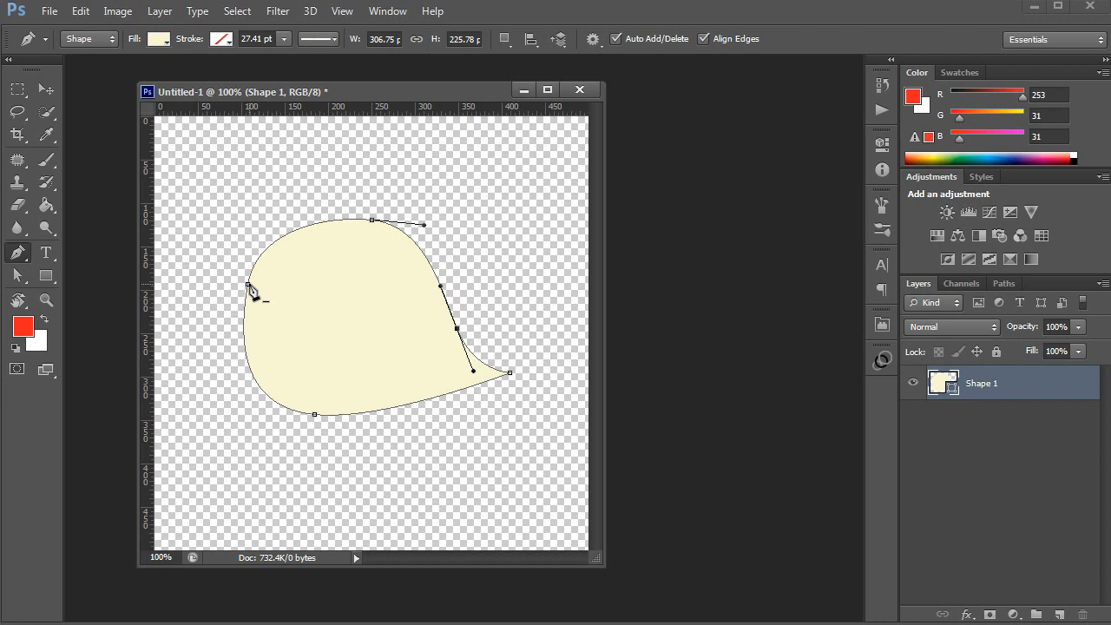
{"action": "left_click", "coordinate": [249, 285]}
{"action": "left_click", "coordinate": [270, 281]}
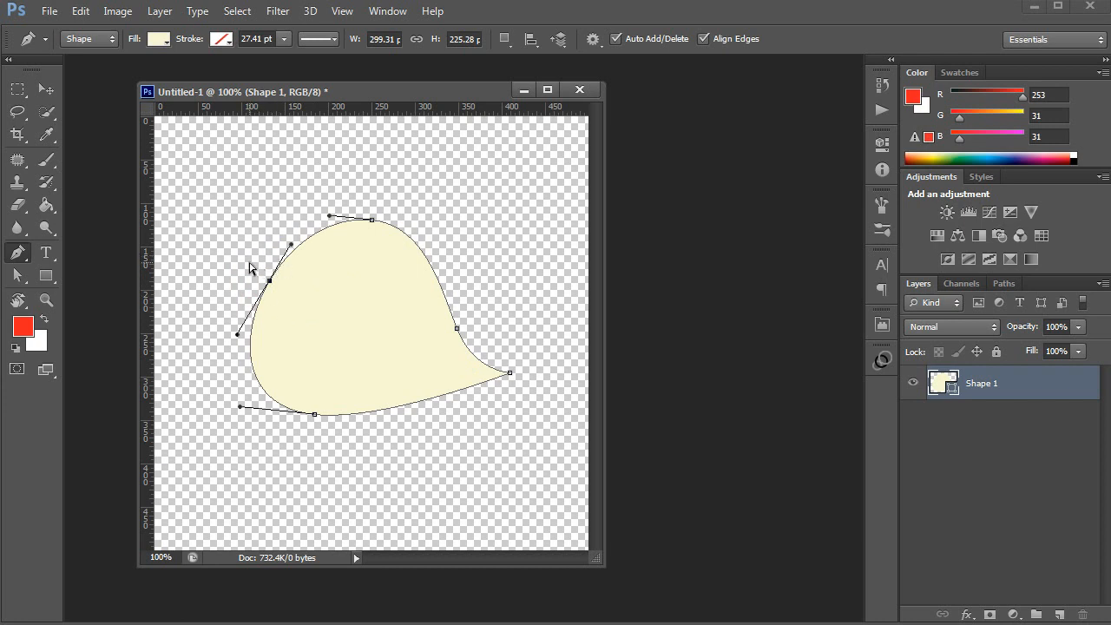
{"action": "left_click_drag", "start_coordinate": [269, 281], "coordinate": [253, 261]}
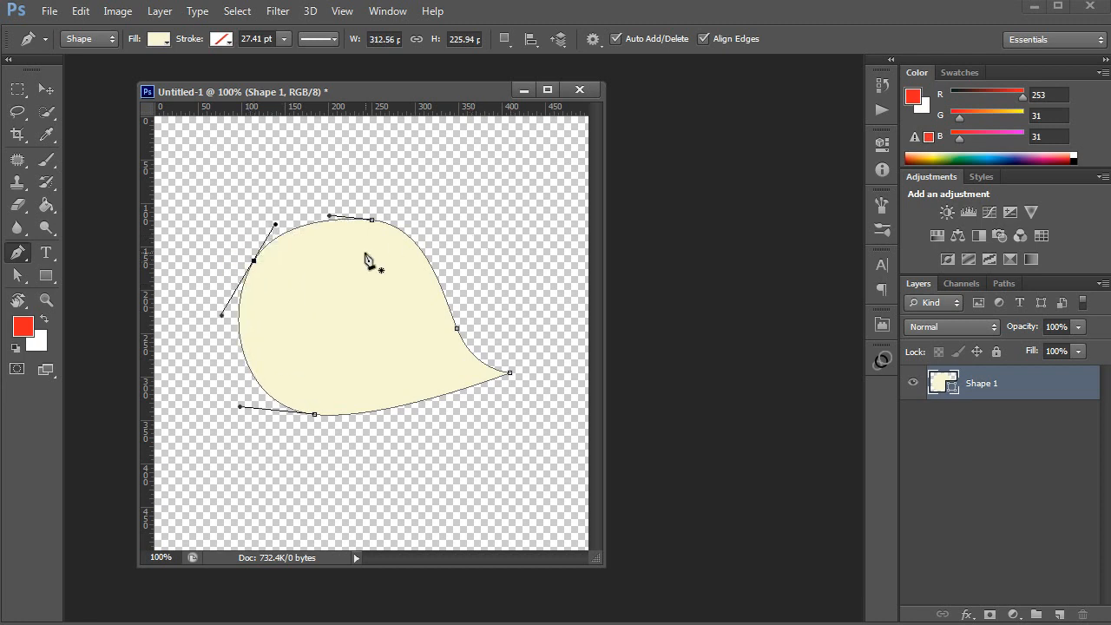
Pull the tail tip outward so the bubble is about 326 px wide, and shift the whole shape slightly right and down.
{"action": "key", "text": "a"}
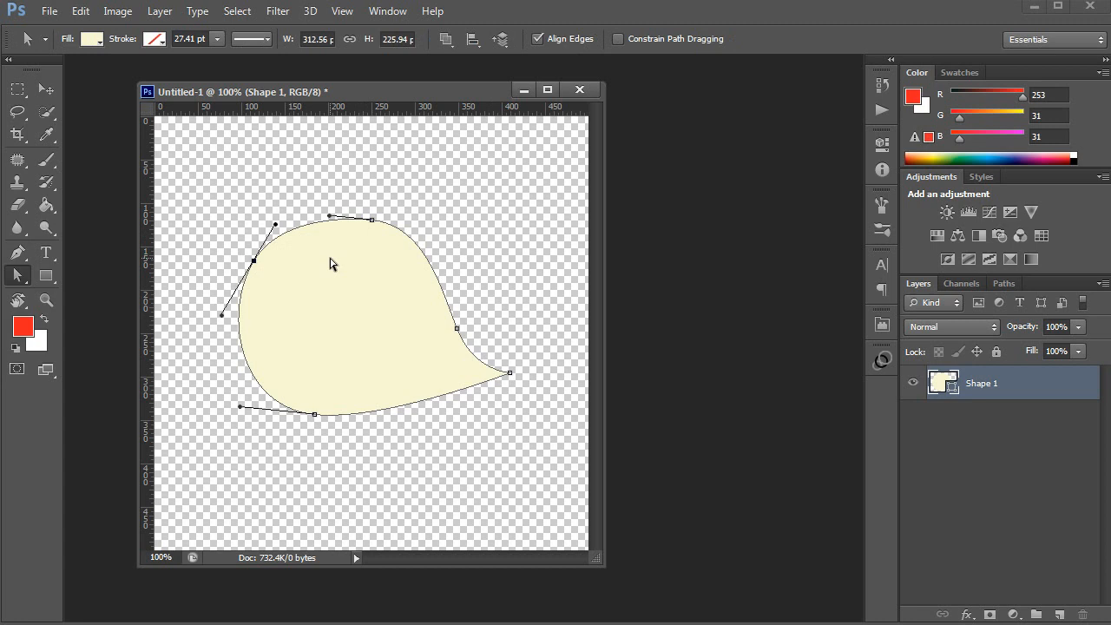
{"action": "key", "text": "p"}
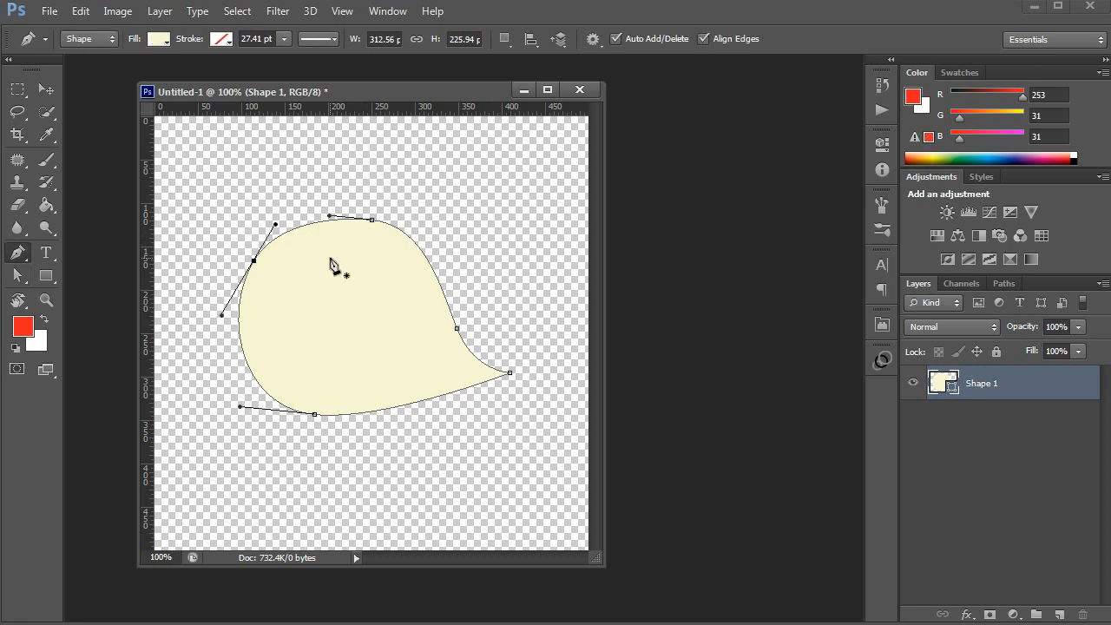
{"action": "key", "text": "a"}
{"action": "left_click_drag", "start_coordinate": [398, 203], "coordinate": [371, 224]}
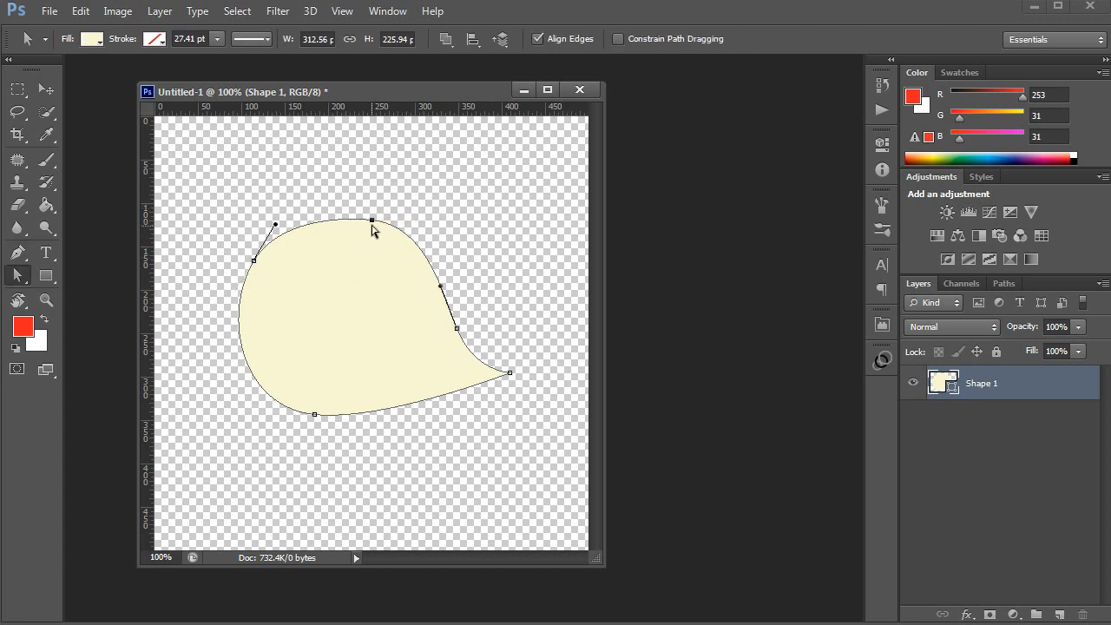
{"action": "left_click", "coordinate": [372, 219]}
{"action": "left_click_drag", "start_coordinate": [441, 286], "coordinate": [458, 329]}
{"action": "left_click", "coordinate": [509, 373]}
{"action": "left_click_drag", "start_coordinate": [510, 373], "coordinate": [521, 373]}
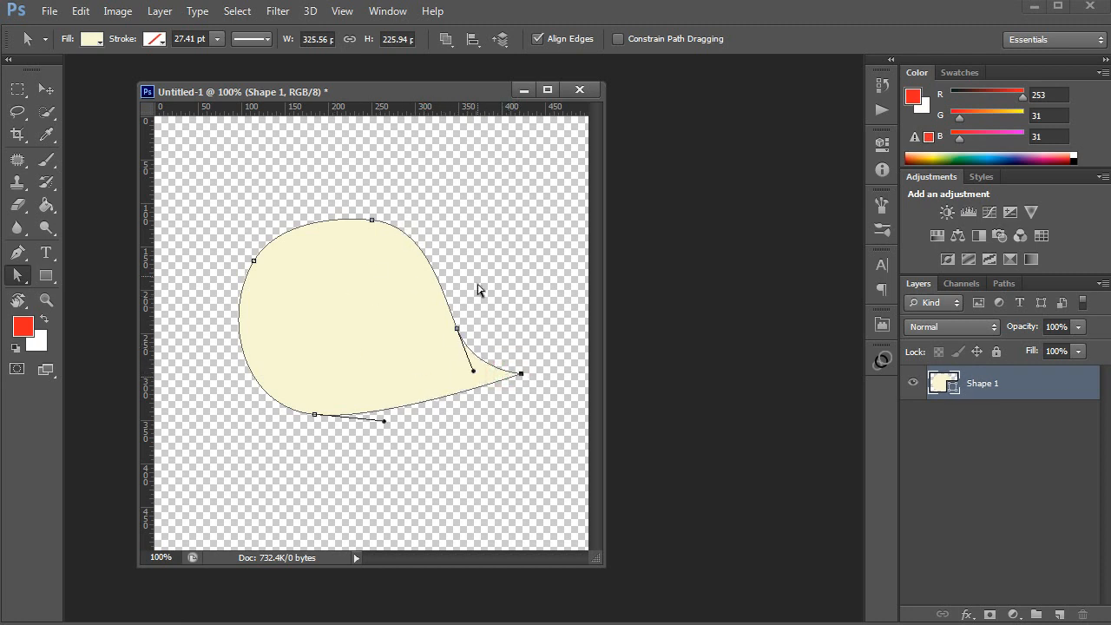
{"action": "key", "text": "v"}
{"action": "left_click_drag", "start_coordinate": [349, 351], "coordinate": [362, 352]}
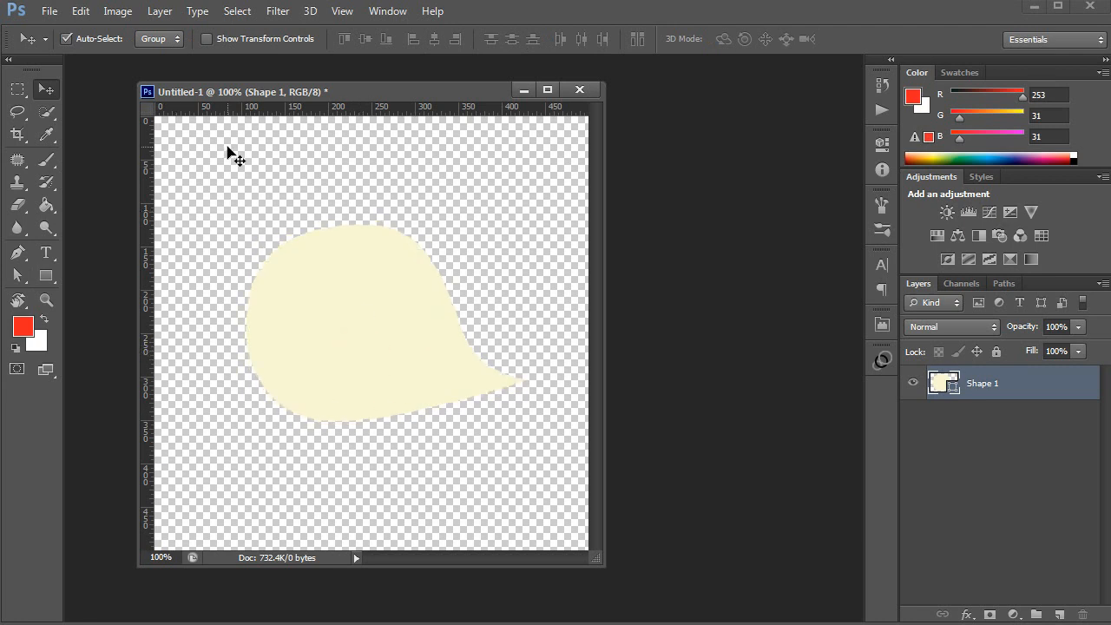
Give the bubble a solid black stroke 2 pt wide.
{"action": "key", "text": "p"}
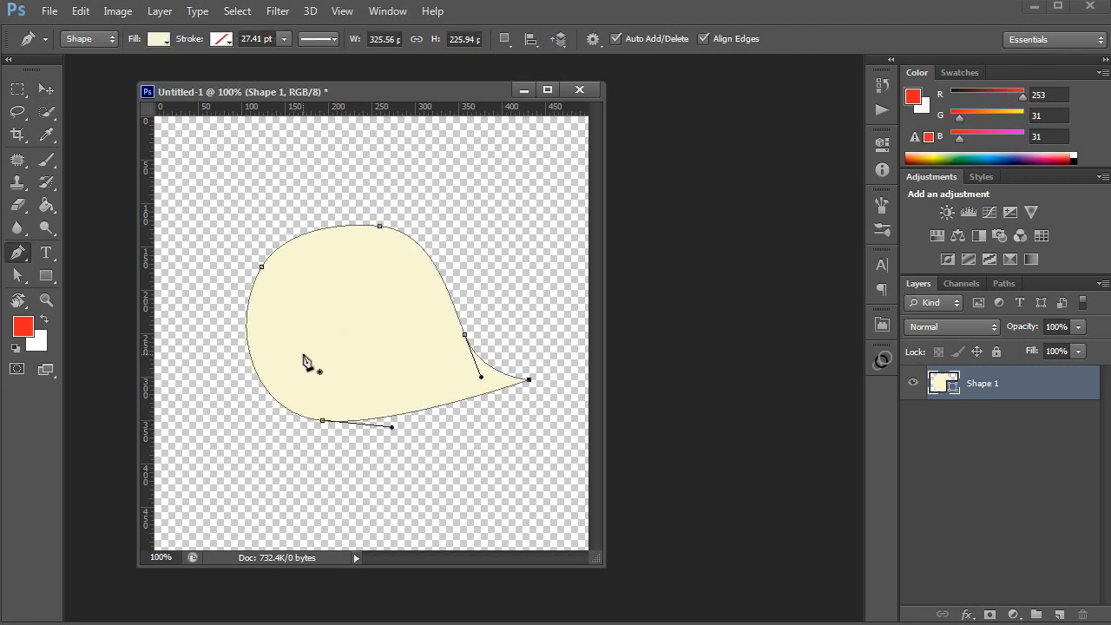
{"action": "left_click", "coordinate": [223, 40]}
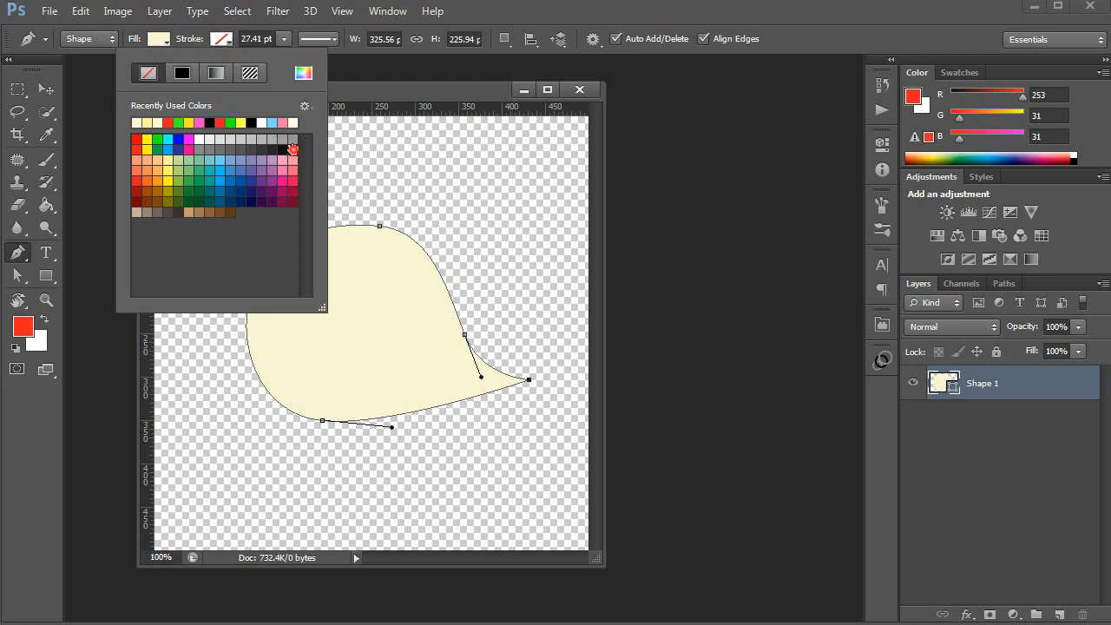
{"action": "left_click", "coordinate": [299, 146]}
{"action": "left_click", "coordinate": [376, 86]}
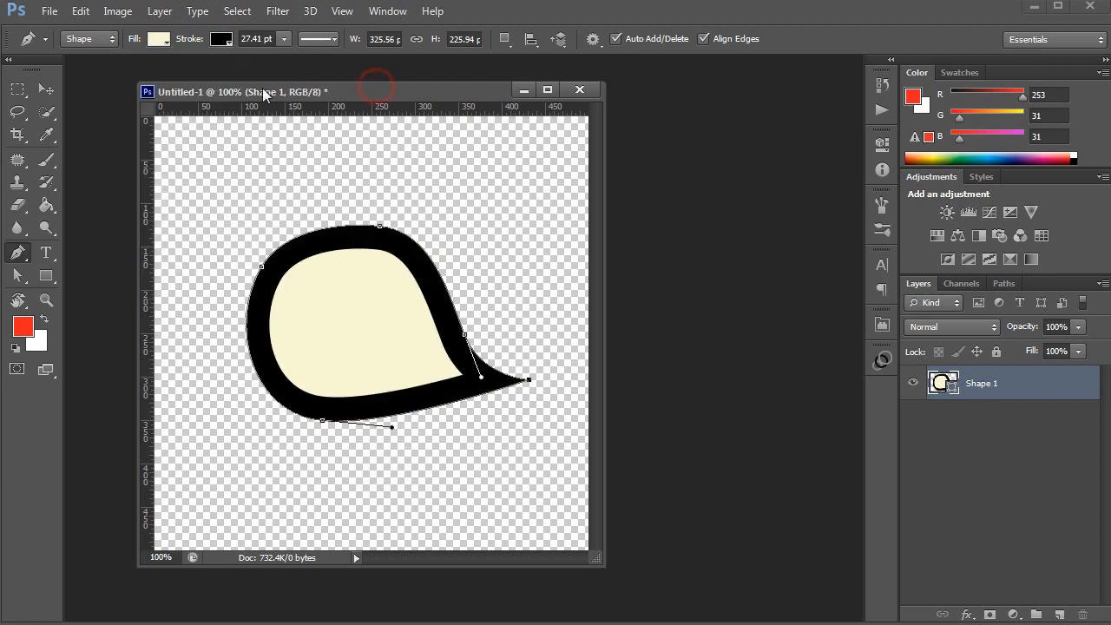
{"action": "left_click", "coordinate": [257, 42]}
{"action": "type", "text": "2pt"}
{"action": "key", "text": "Return"}
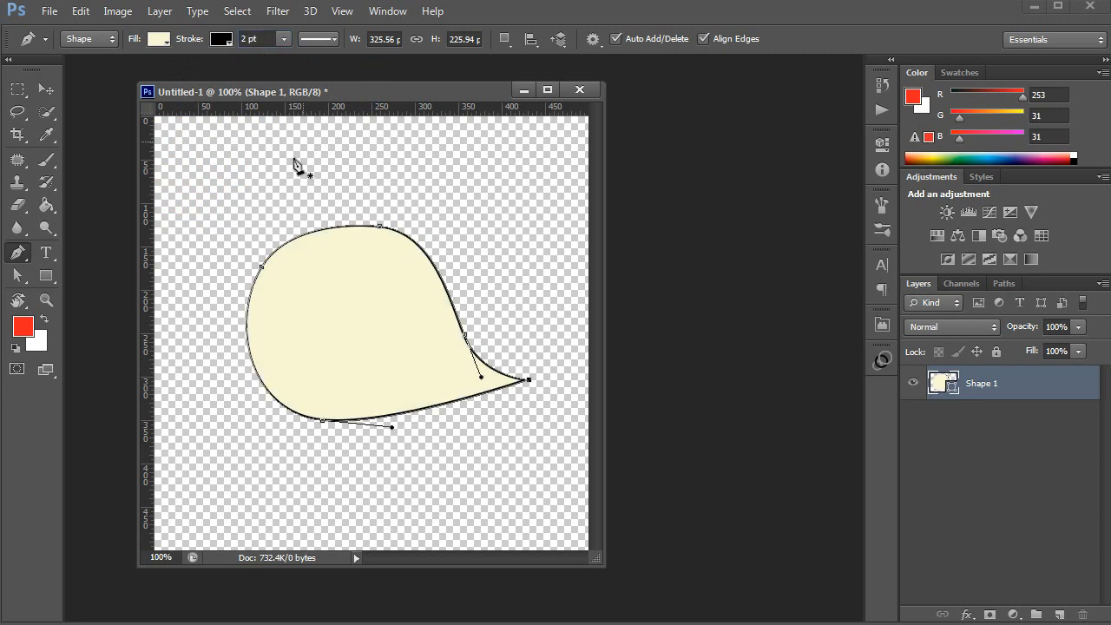
Nudge the outlined bubble slightly left on the canvas and select all of its anchor points.
{"action": "key", "text": "v"}
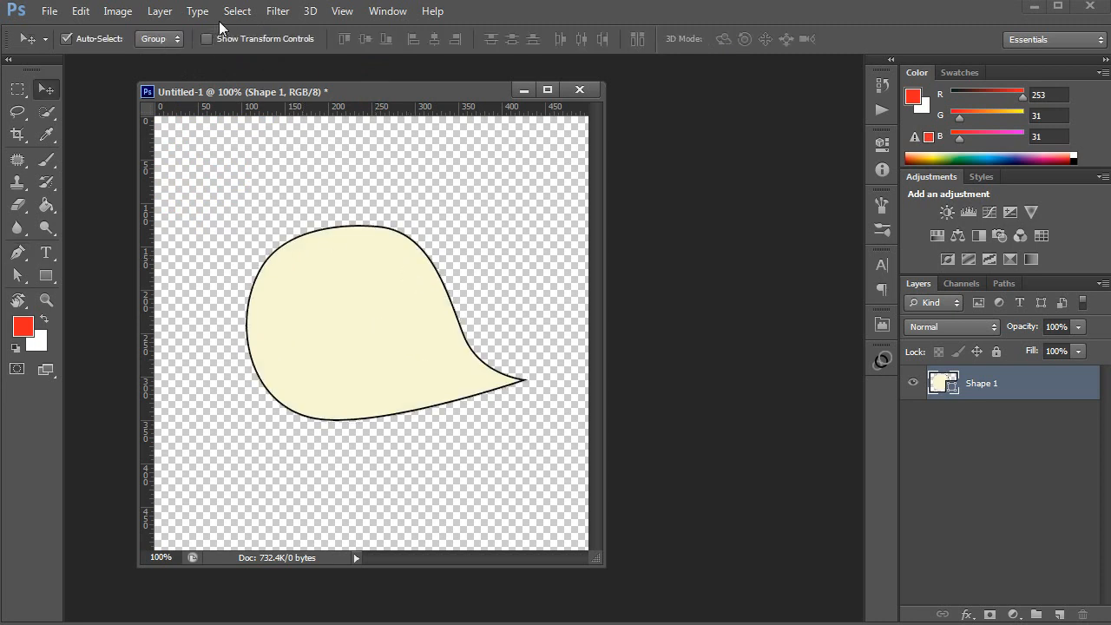
{"action": "left_click", "coordinate": [310, 313]}
{"action": "key", "text": "p"}
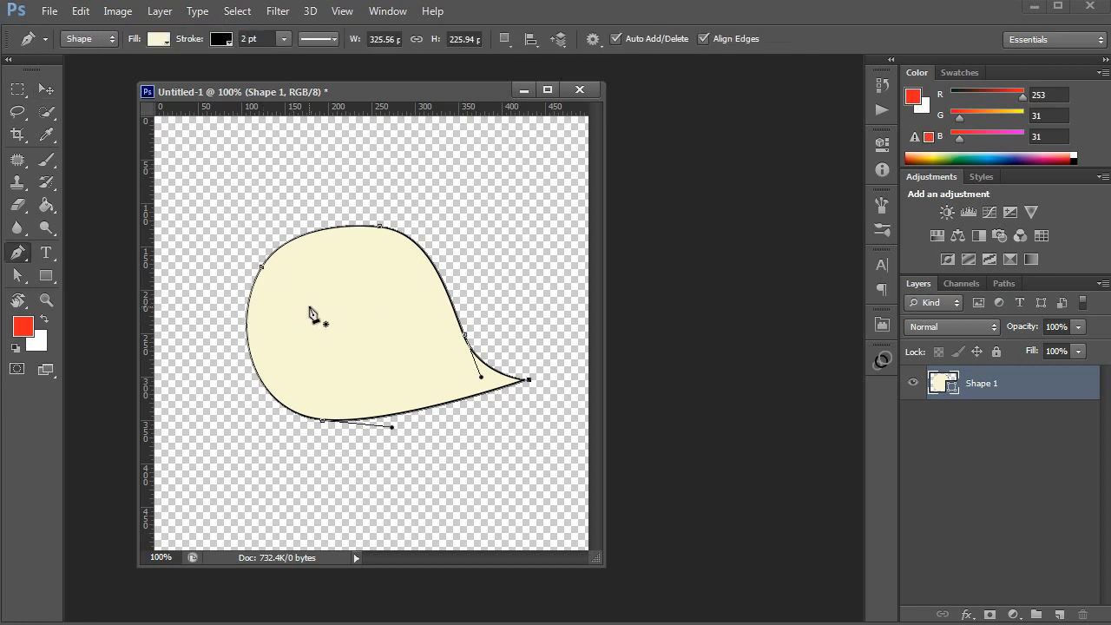
{"action": "key", "text": "v"}
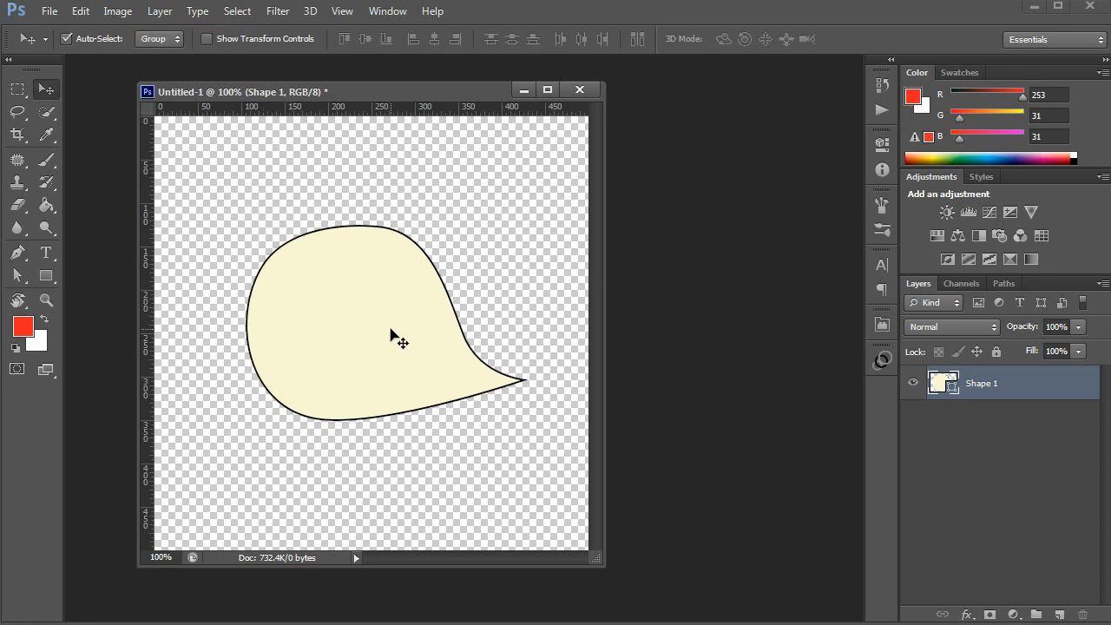
{"action": "left_click_drag", "start_coordinate": [397, 335], "coordinate": [391, 339]}
{"action": "key", "text": "a"}
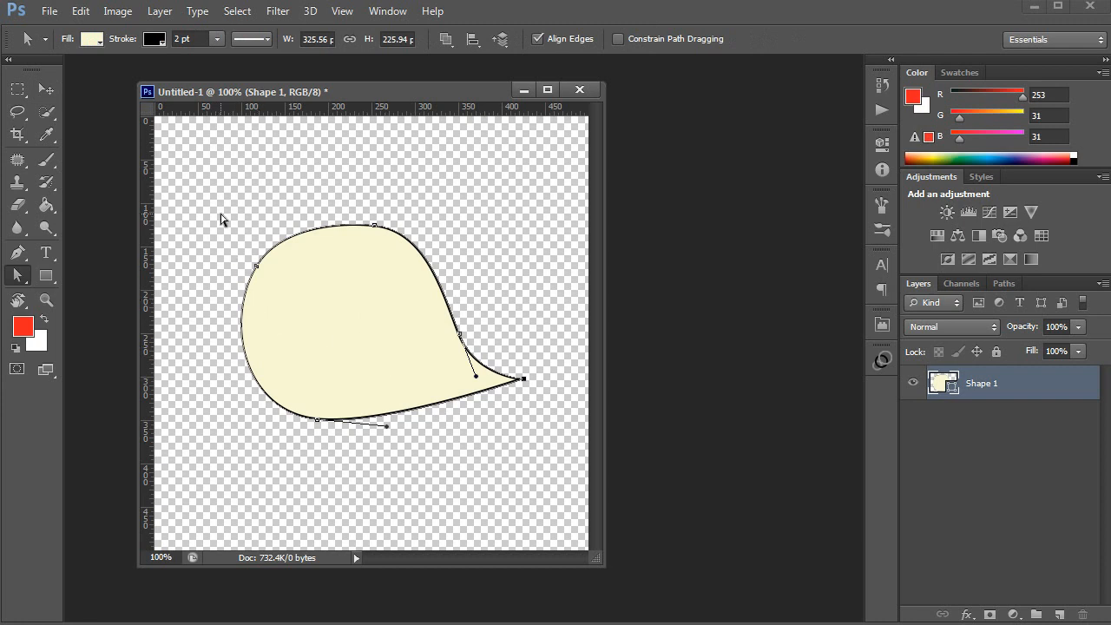
{"action": "left_click_drag", "start_coordinate": [203, 178], "coordinate": [554, 474]}
{"action": "key", "text": "v"}
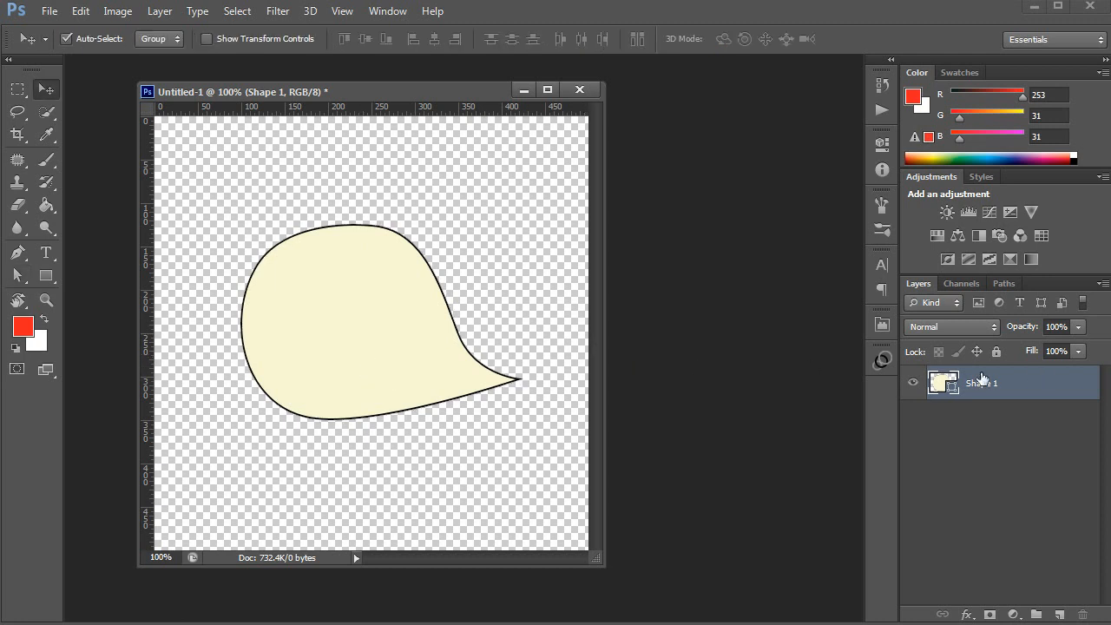
Duplicate the bubble layer and scale the copy to about 255 × 179 px, positioned inside the original outline.
{"action": "left_click", "coordinate": [1015, 388]}
{"action": "key", "text": "ctrl+j"}
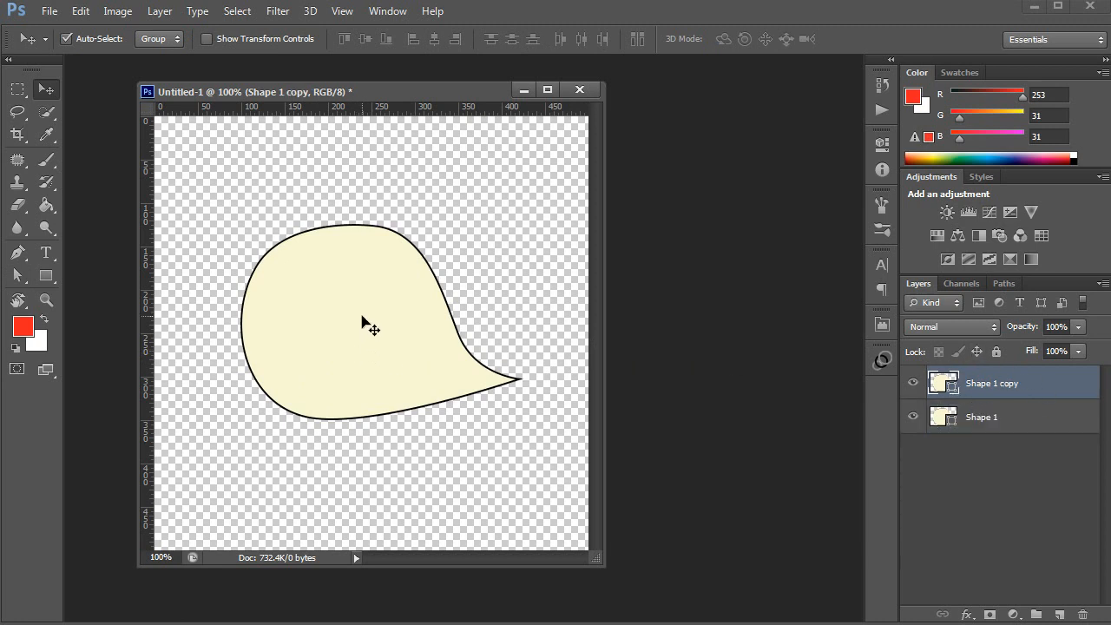
{"action": "left_click_drag", "start_coordinate": [363, 322], "coordinate": [391, 322]}
{"action": "key", "text": "ctrl+t"}
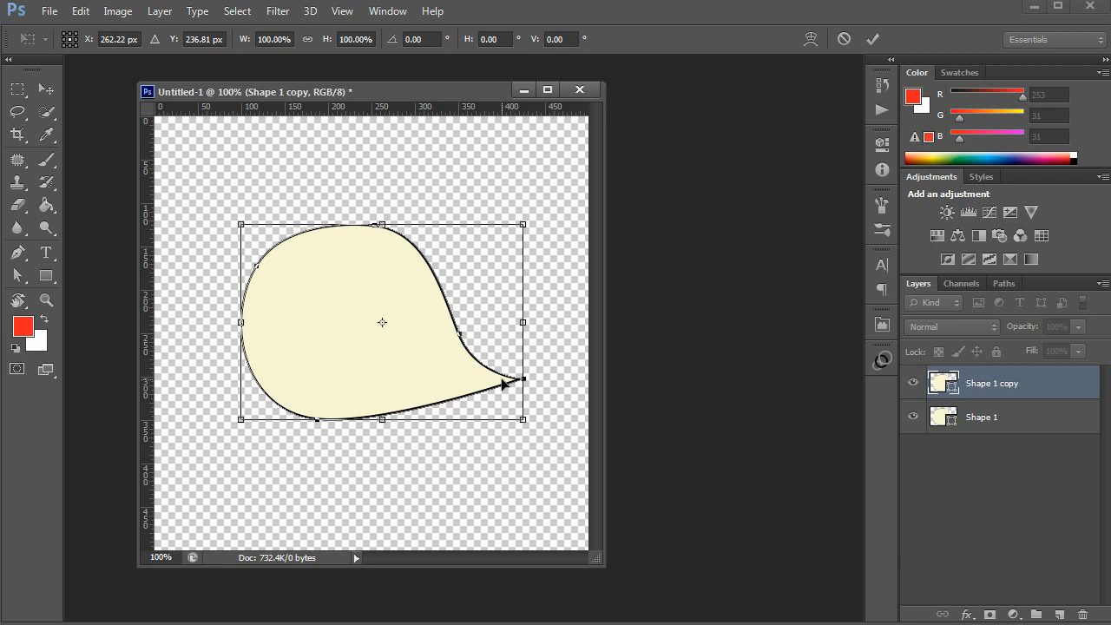
{"action": "left_click", "coordinate": [522, 420]}
{"action": "mouse_move", "coordinate": [520, 417]}
{"action": "left_mouse_down"}
{"action": "mouse_move", "coordinate": [471, 383]}
{"action": "mouse_move", "coordinate": [496, 395]}
{"action": "mouse_move", "coordinate": [503, 419]}
{"action": "left_mouse_up"}
{"action": "left_click_drag", "start_coordinate": [368, 345], "coordinate": [367, 347]}
{"action": "key", "text": "Return"}
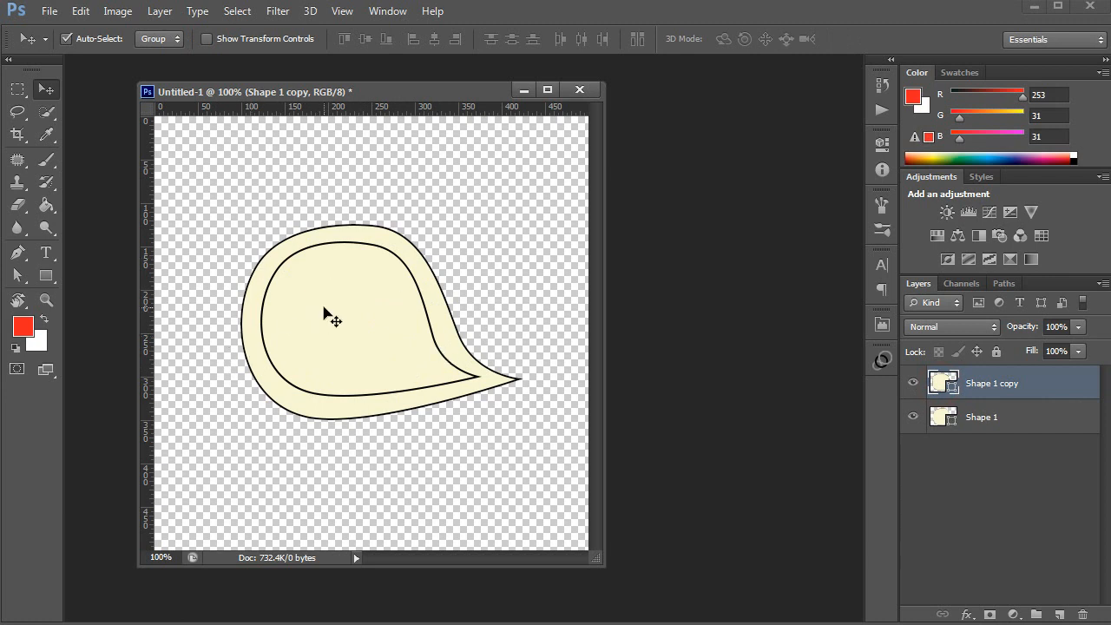
Apply the dashed line preset to the inner bubble's stroke.
{"action": "key", "text": "p"}
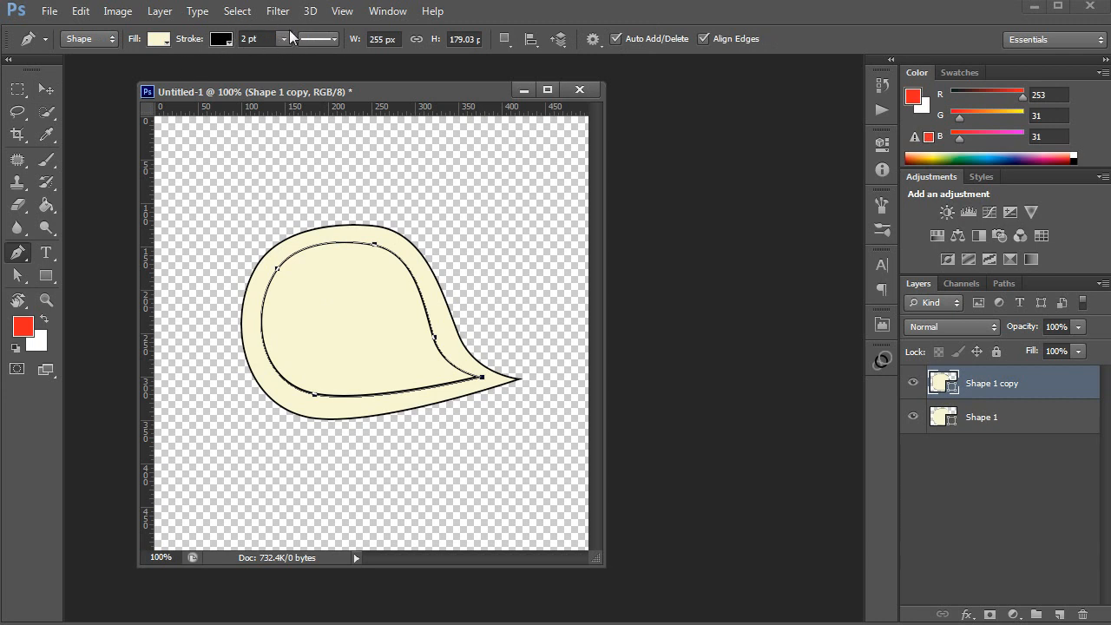
{"action": "left_click", "coordinate": [318, 40]}
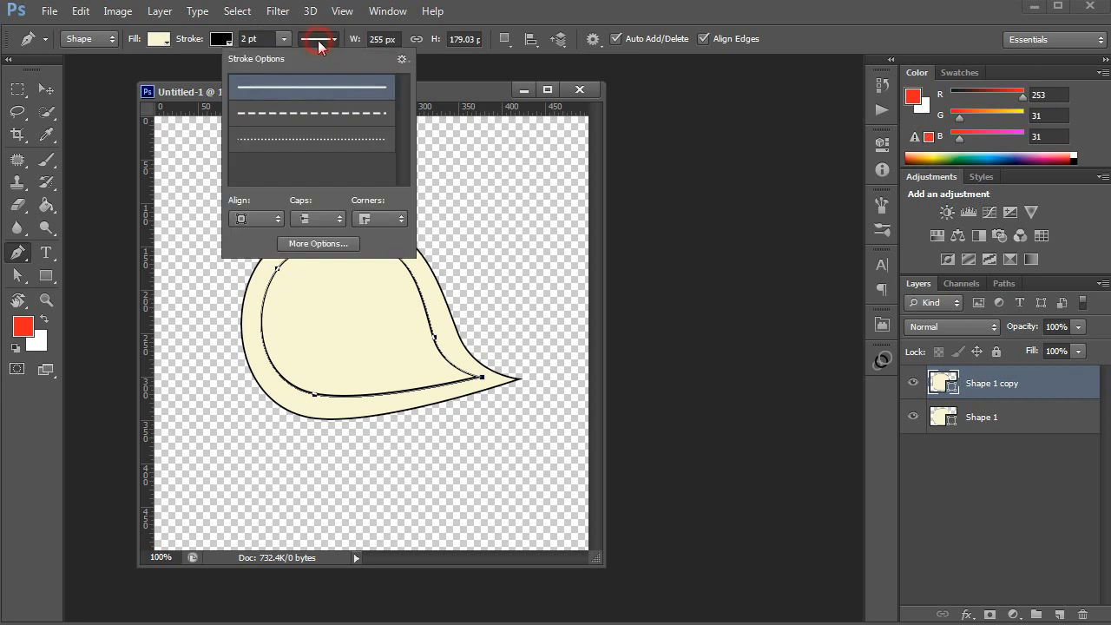
{"action": "left_click", "coordinate": [299, 117]}
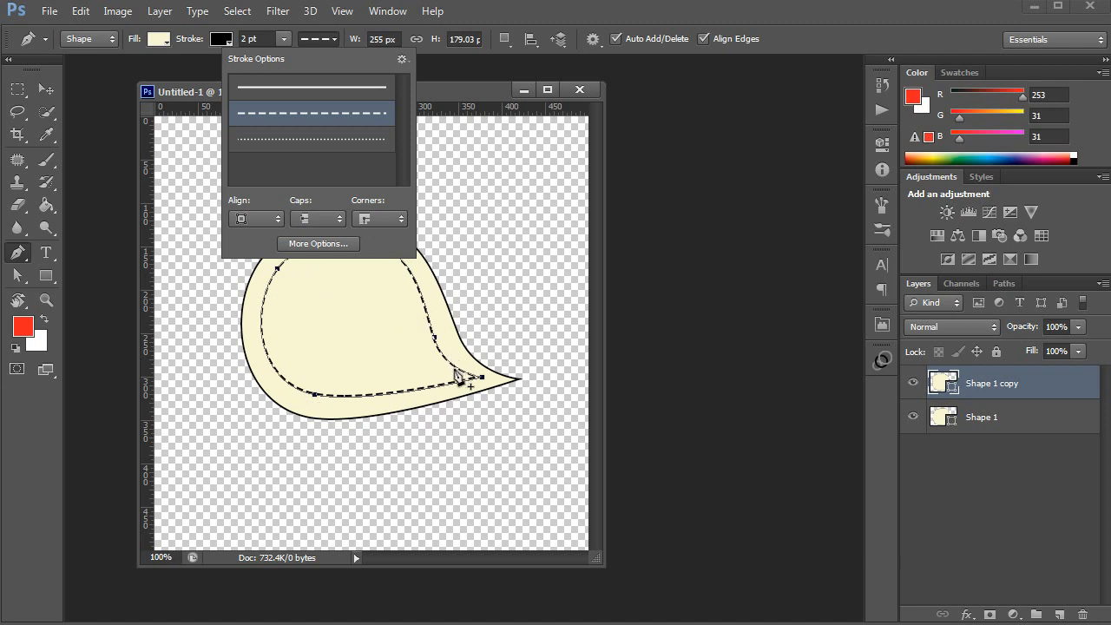
Customize the inner bubble's dashed stroke with a dash of 10 and a gap of 10.
{"action": "left_click", "coordinate": [316, 244]}
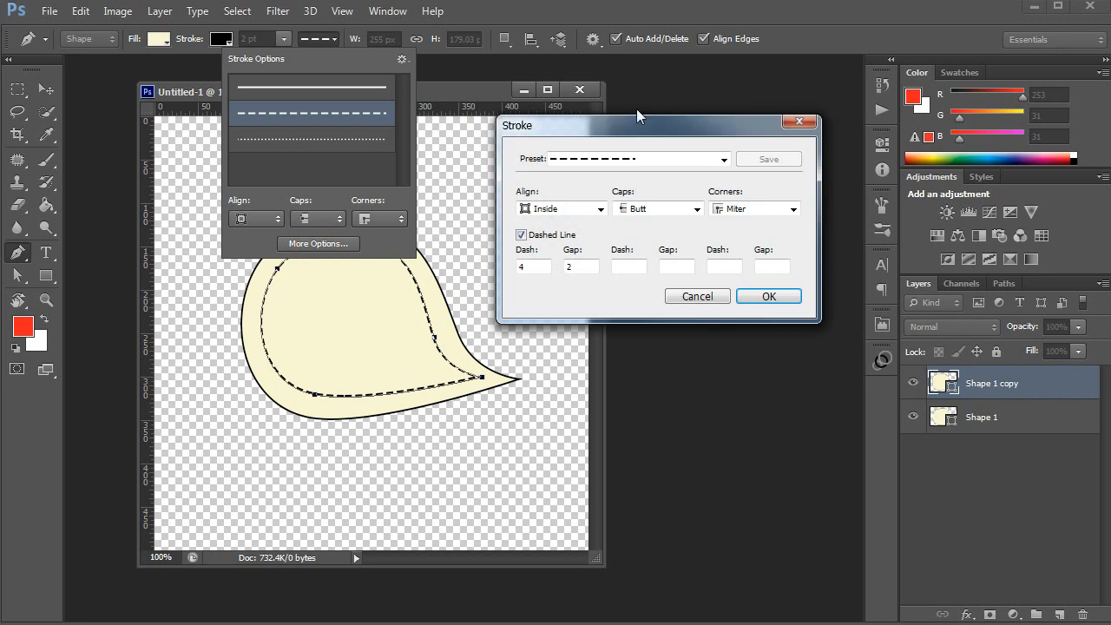
{"action": "left_click_drag", "start_coordinate": [637, 109], "coordinate": [615, 100]}
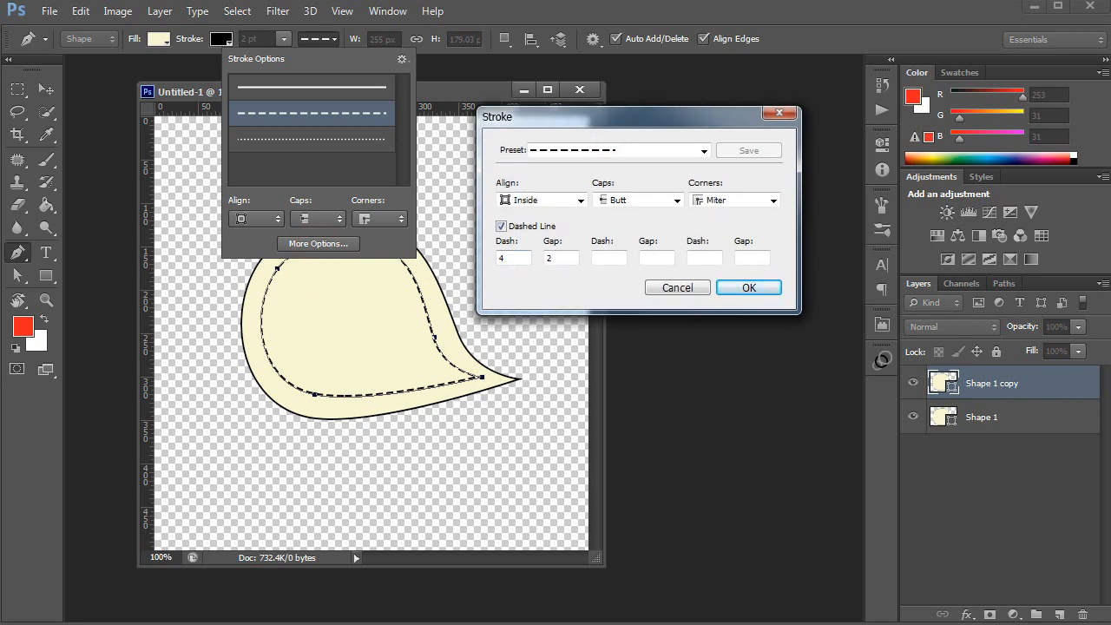
{"action": "left_click", "coordinate": [508, 257]}
{"action": "type", "text": "10"}
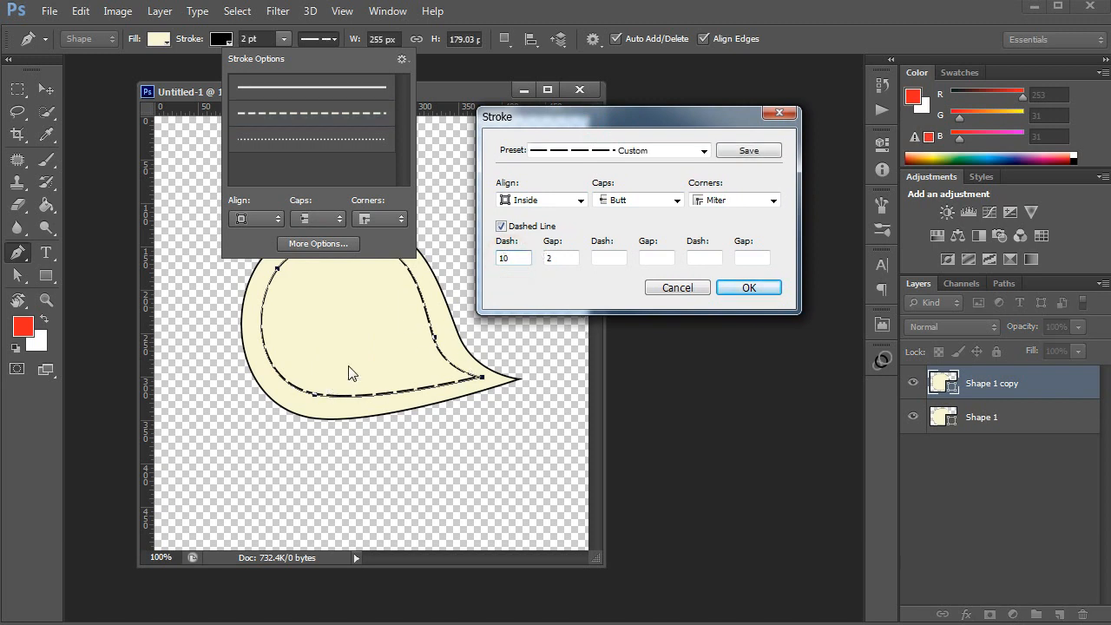
{"action": "left_click", "coordinate": [556, 257]}
{"action": "left_click", "coordinate": [555, 261]}
{"action": "type", "text": "10"}
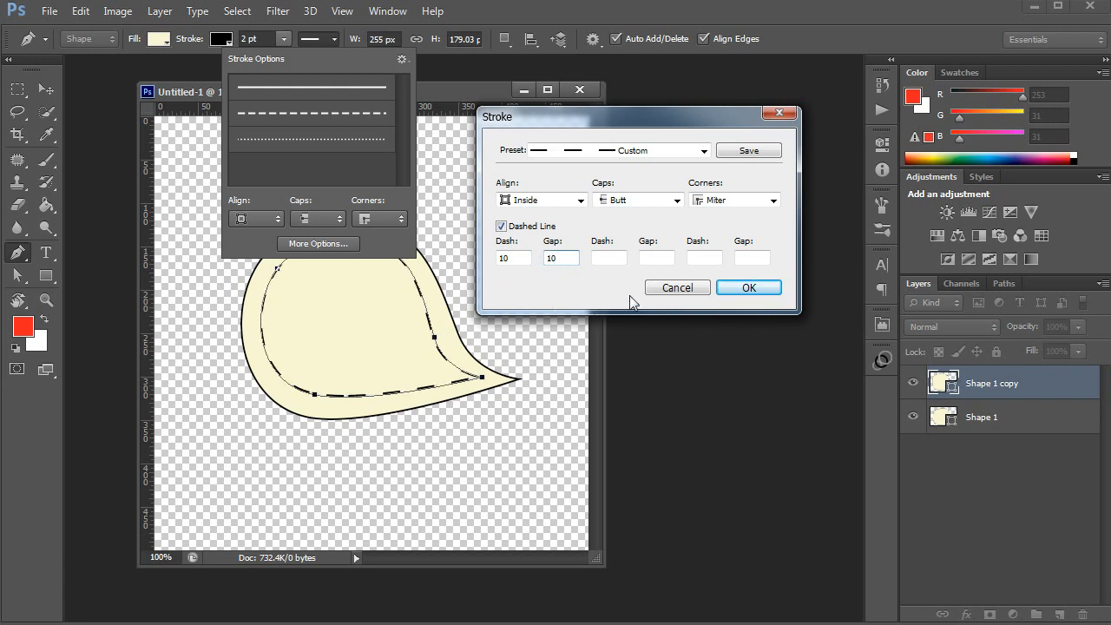
{"action": "left_click", "coordinate": [752, 287]}
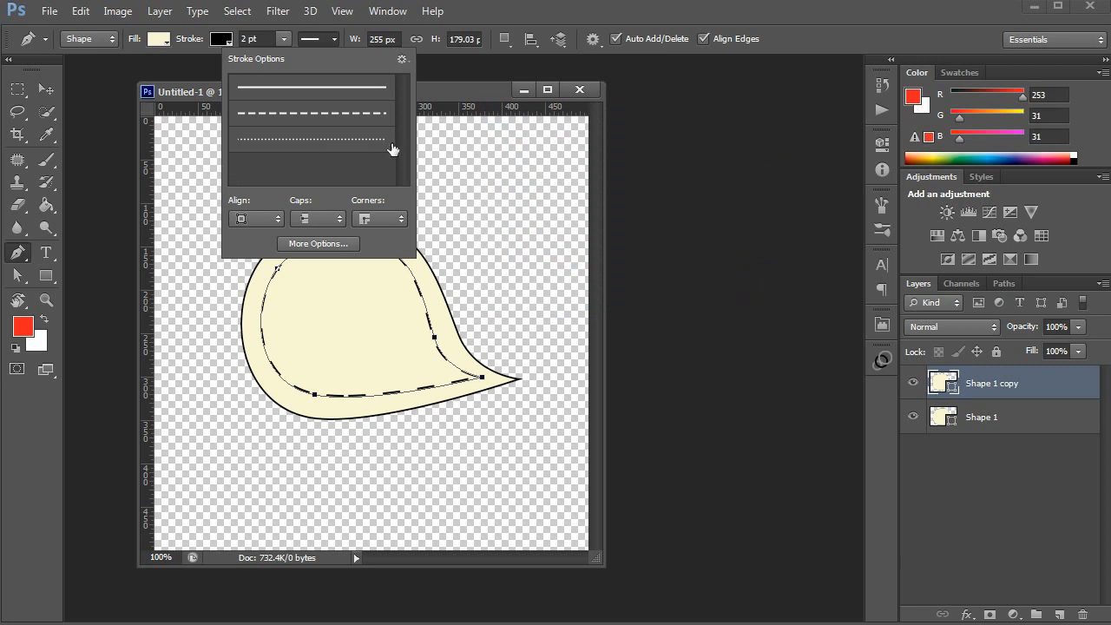
{"action": "left_click", "coordinate": [490, 102]}
{"action": "key", "text": "v"}
{"action": "left_click", "coordinate": [360, 332]}
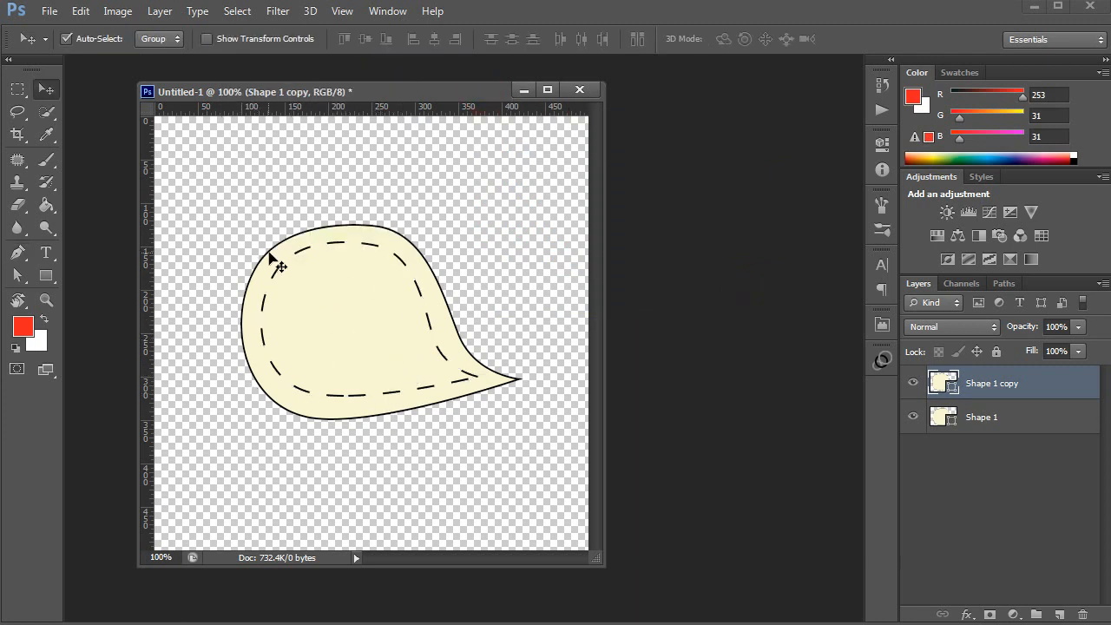
{"action": "left_click", "coordinate": [362, 344]}
Add red Arial 60 pt text reading OH, MY and LUV on three lines and move it inside the dashed bubble.
{"action": "left_click", "coordinate": [47, 253]}
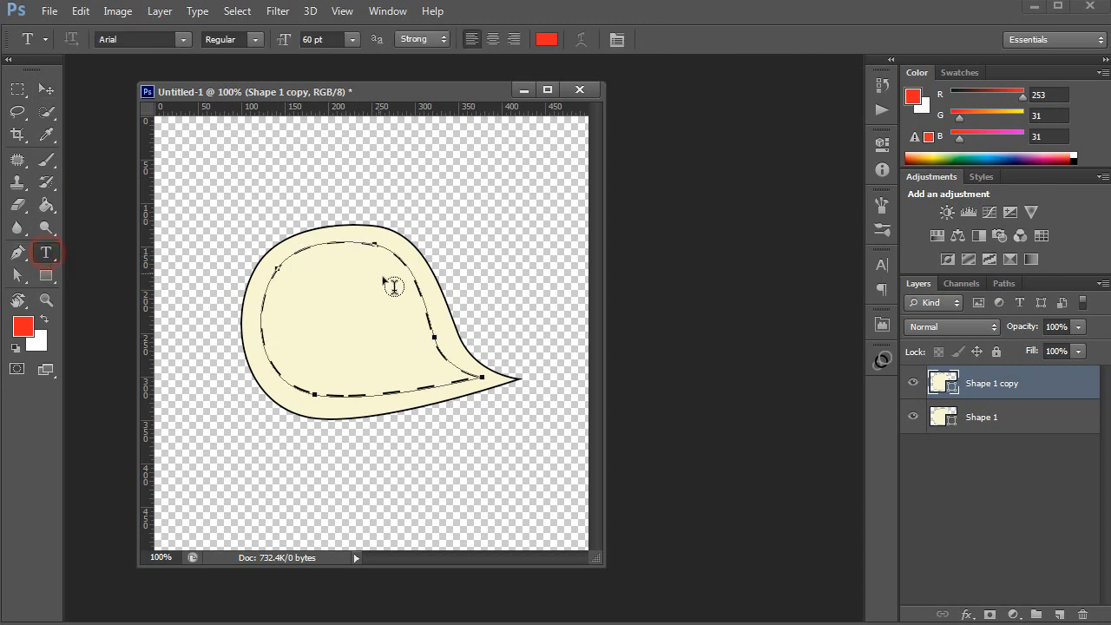
{"action": "left_click", "coordinate": [267, 173]}
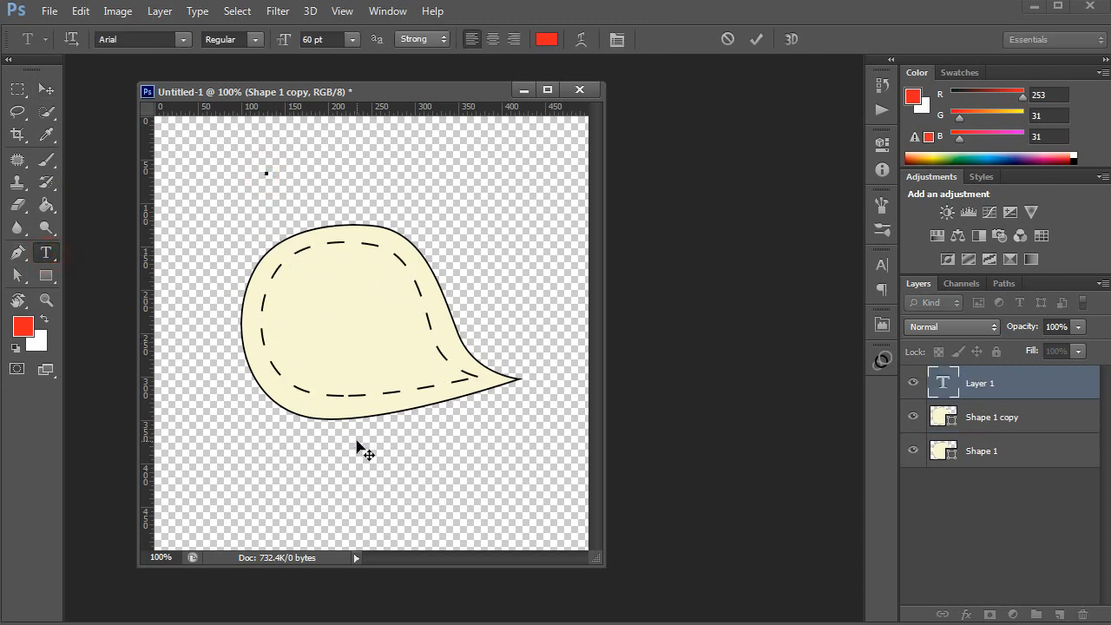
{"action": "type", "text": "OH"}
{"action": "key", "text": "Return"}
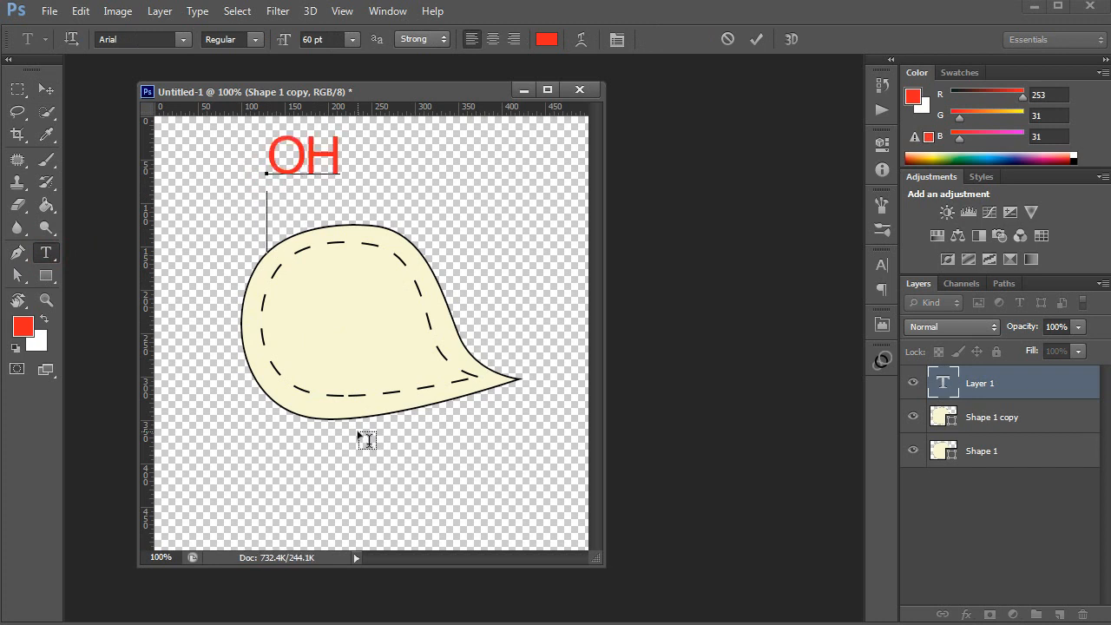
{"action": "type", "text": "MY"}
{"action": "key", "text": "Return"}
{"action": "type", "text": "U"}
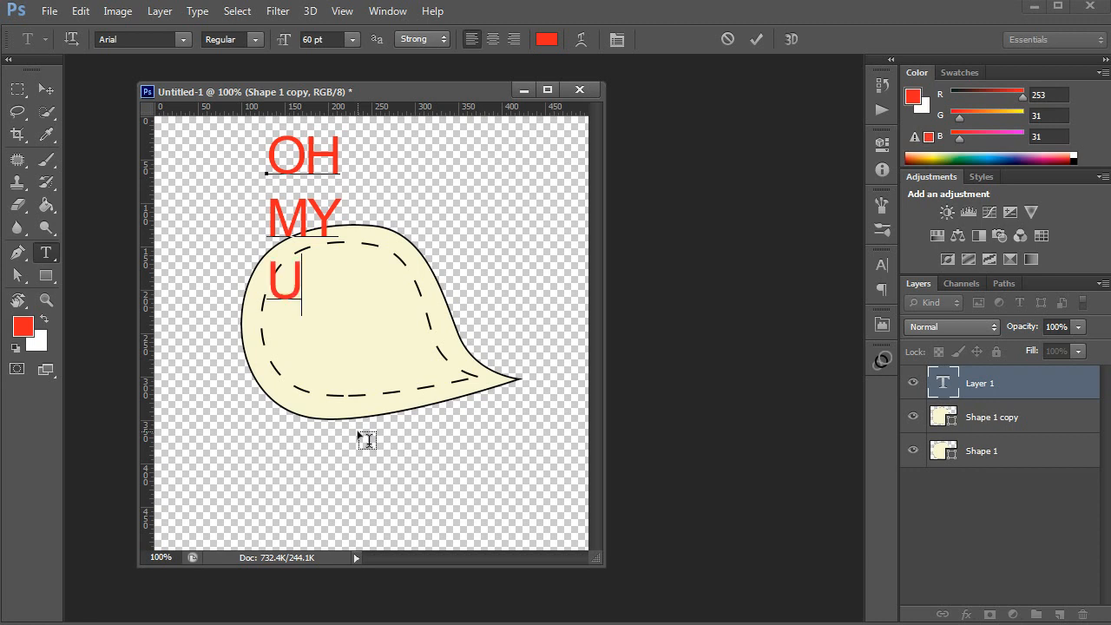
{"action": "key", "text": "BackSpace"}
{"action": "type", "text": "LUV"}
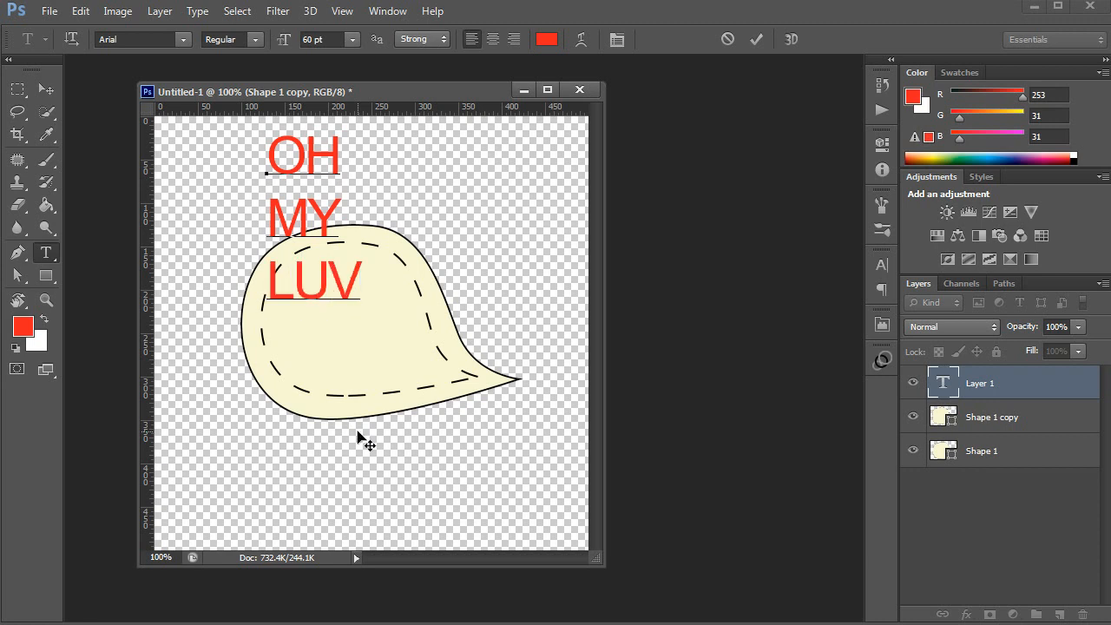
{"action": "left_click", "coordinate": [47, 90]}
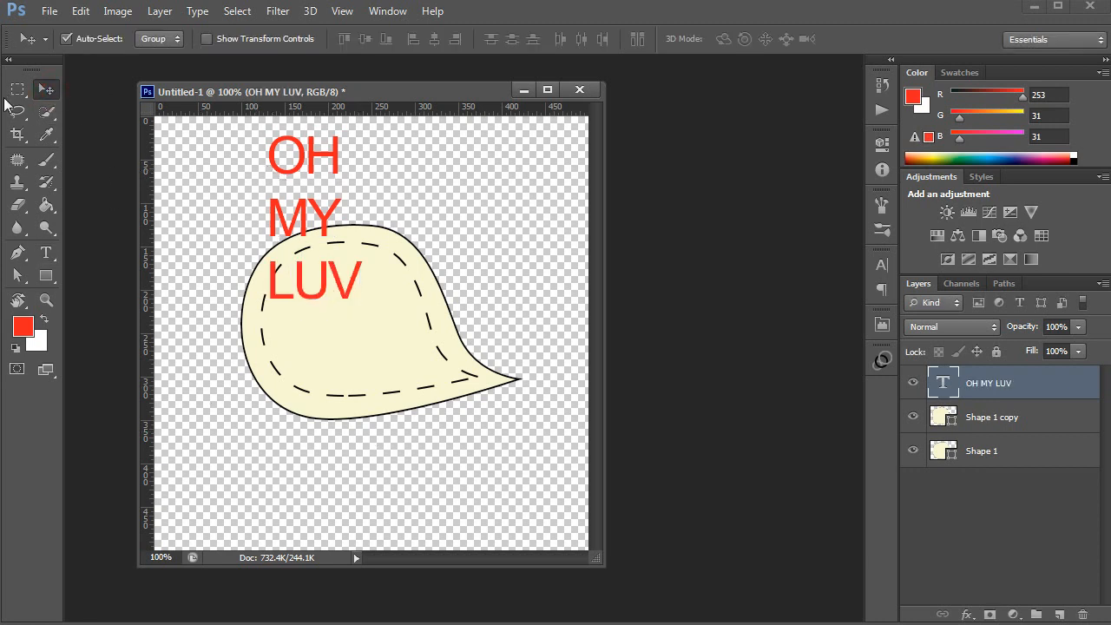
{"action": "left_click_drag", "start_coordinate": [279, 124], "coordinate": [322, 223]}
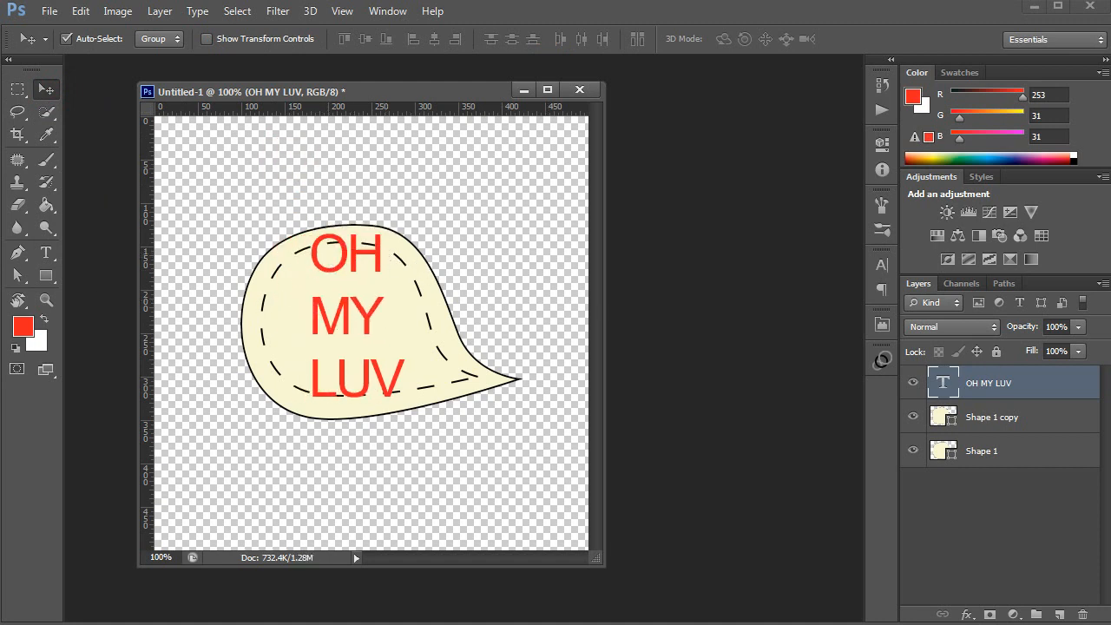
Create a new layer above the caption text and set the Pen tool's shape fill to light blue with no stroke.
{"action": "left_click", "coordinate": [1059, 615]}
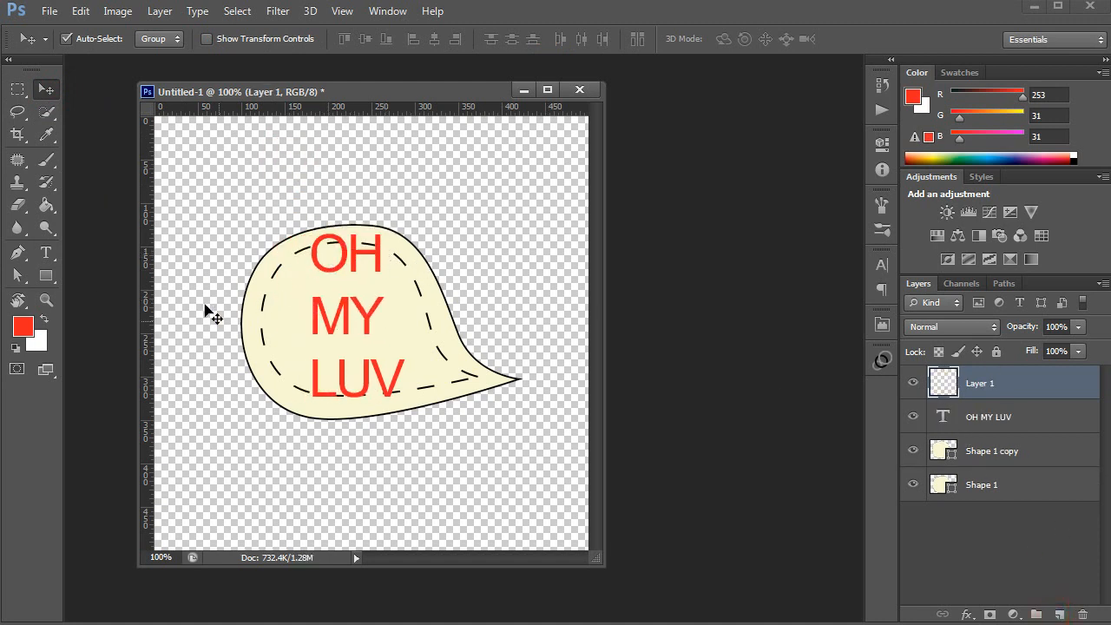
{"action": "left_click", "coordinate": [17, 251]}
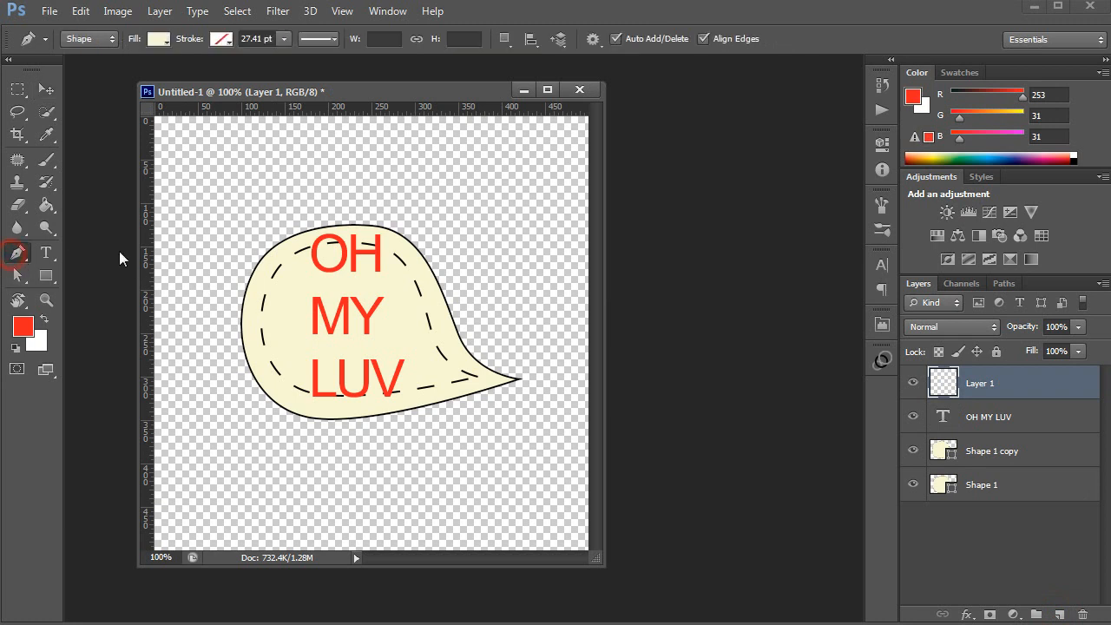
{"action": "left_click", "coordinate": [153, 40]}
{"action": "left_click", "coordinate": [229, 149]}
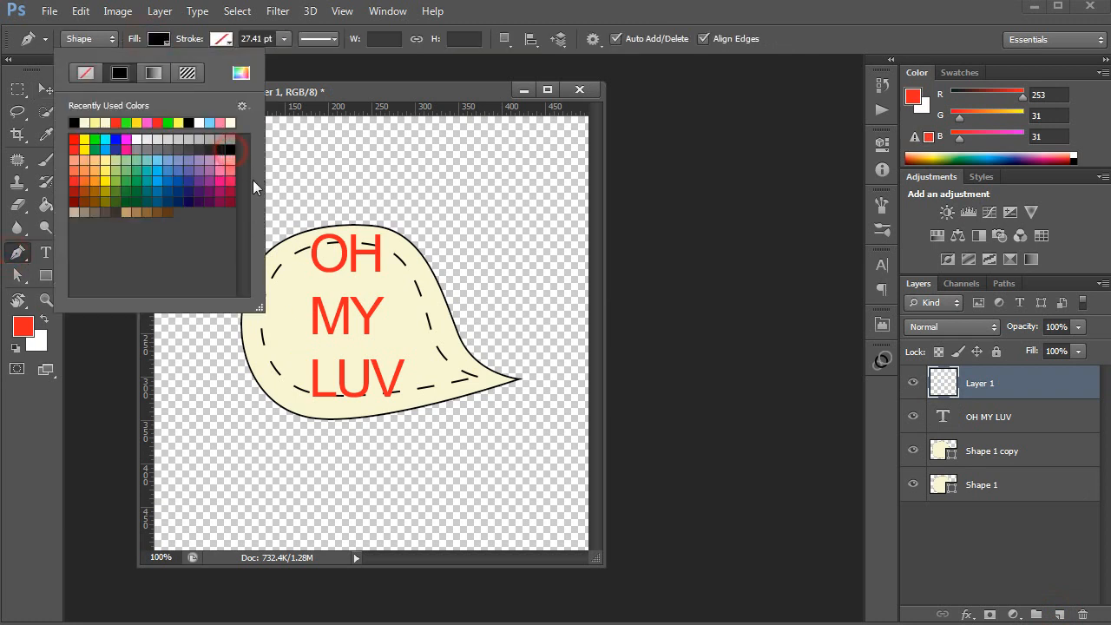
{"action": "left_click", "coordinate": [159, 159]}
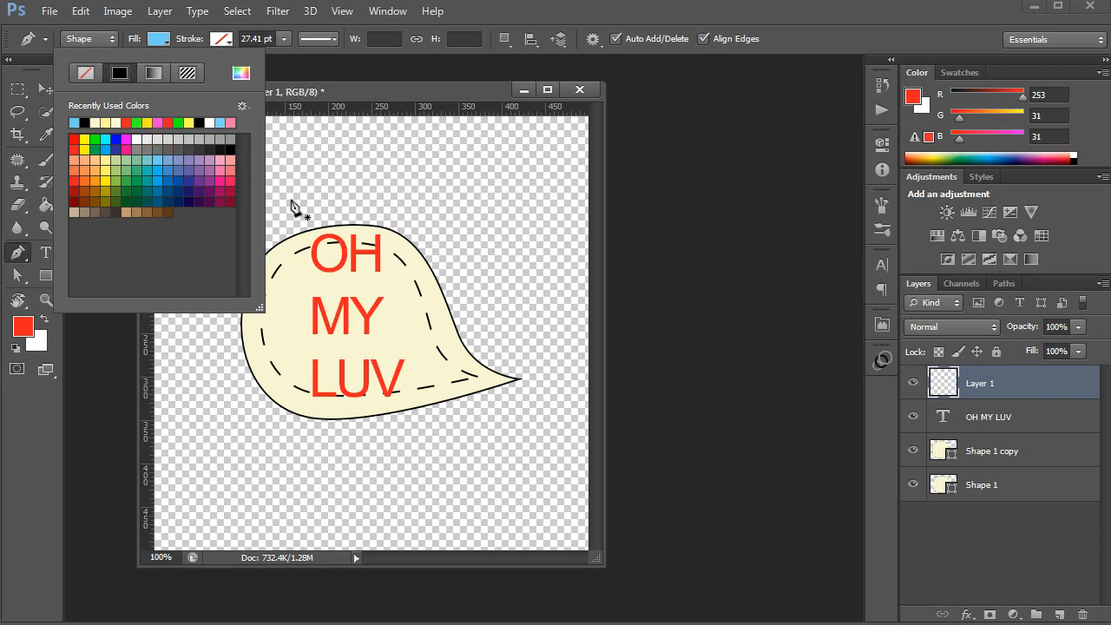
{"action": "left_click", "coordinate": [340, 92]}
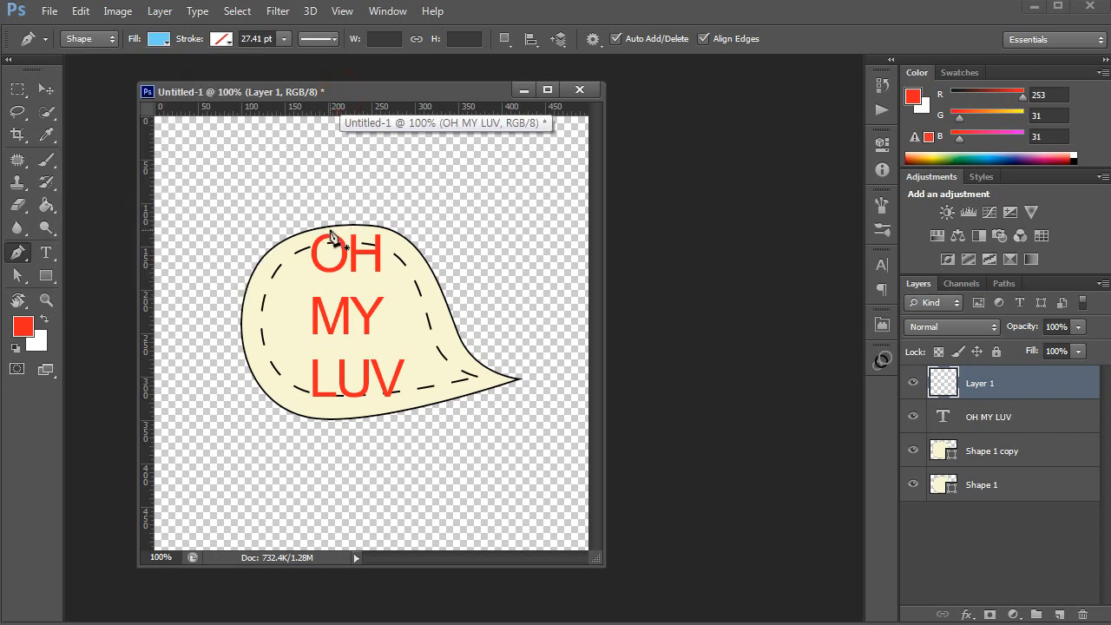
Trace the outside of the letter O in OH with a closed, curved blue Pen shape about 46 × 50 px.
{"action": "left_click", "coordinate": [330, 230]}
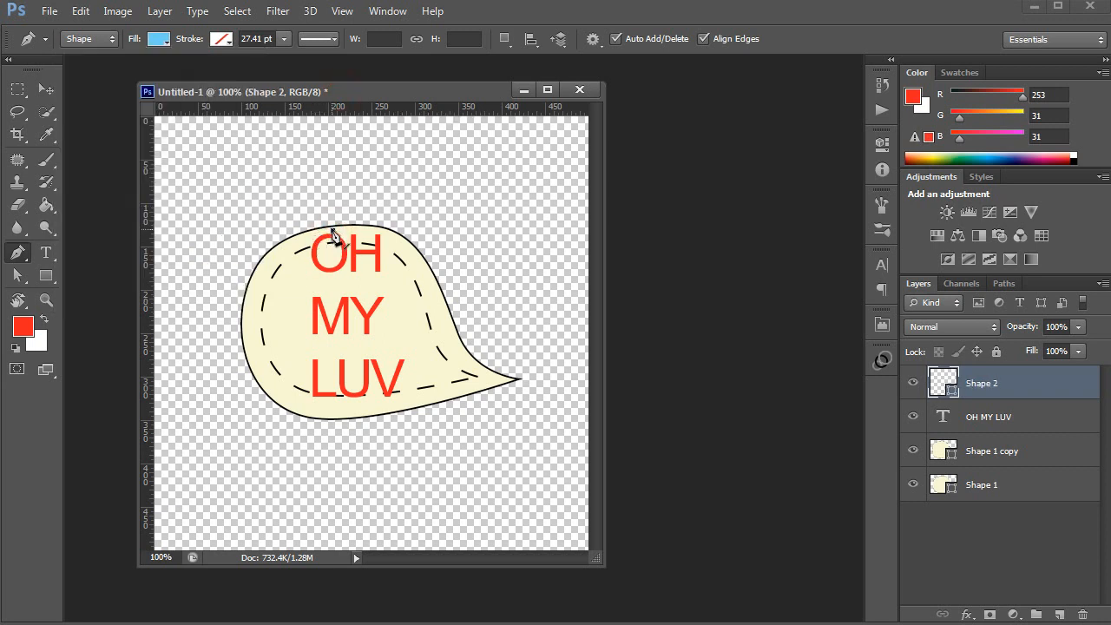
{"action": "key", "text": "ctrl+z"}
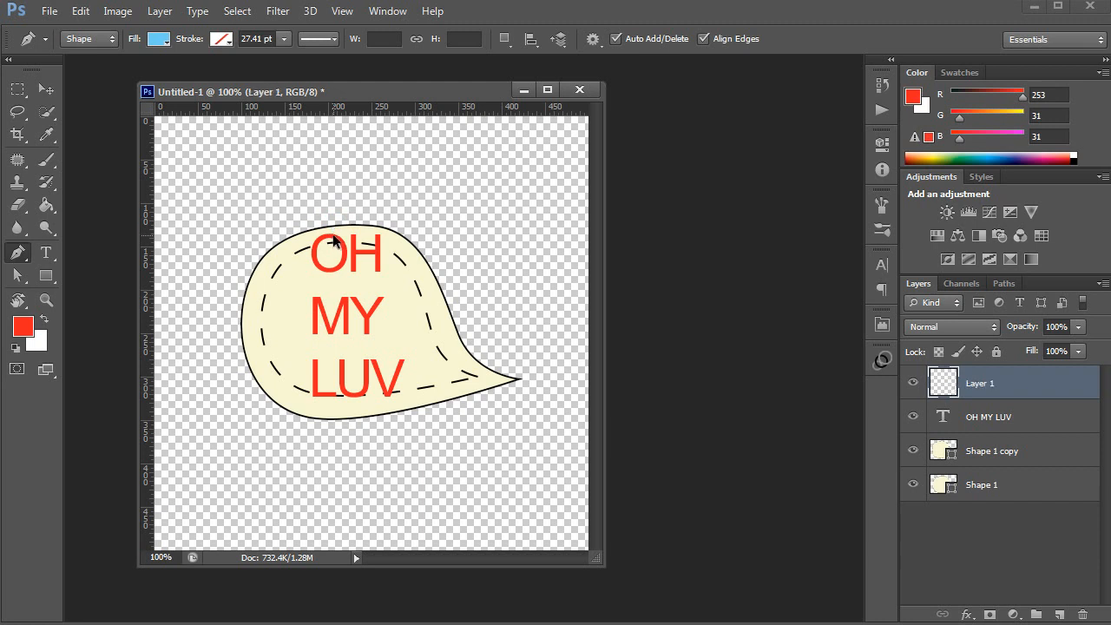
{"action": "left_click", "coordinate": [326, 230]}
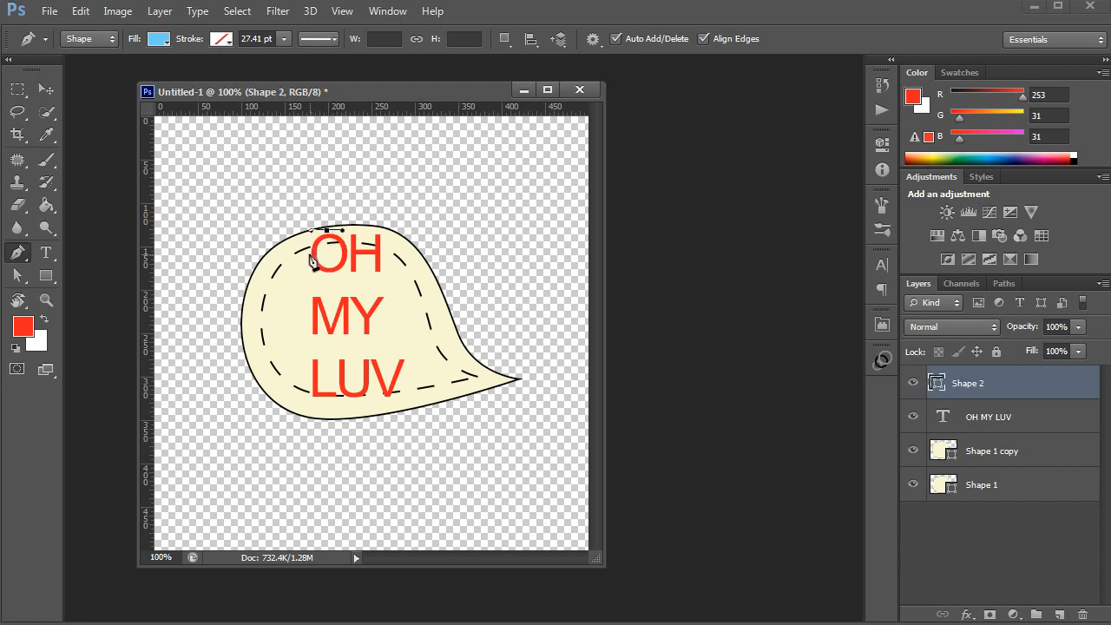
{"action": "left_click", "coordinate": [309, 250]}
{"action": "left_click_drag", "start_coordinate": [309, 250], "coordinate": [343, 273]}
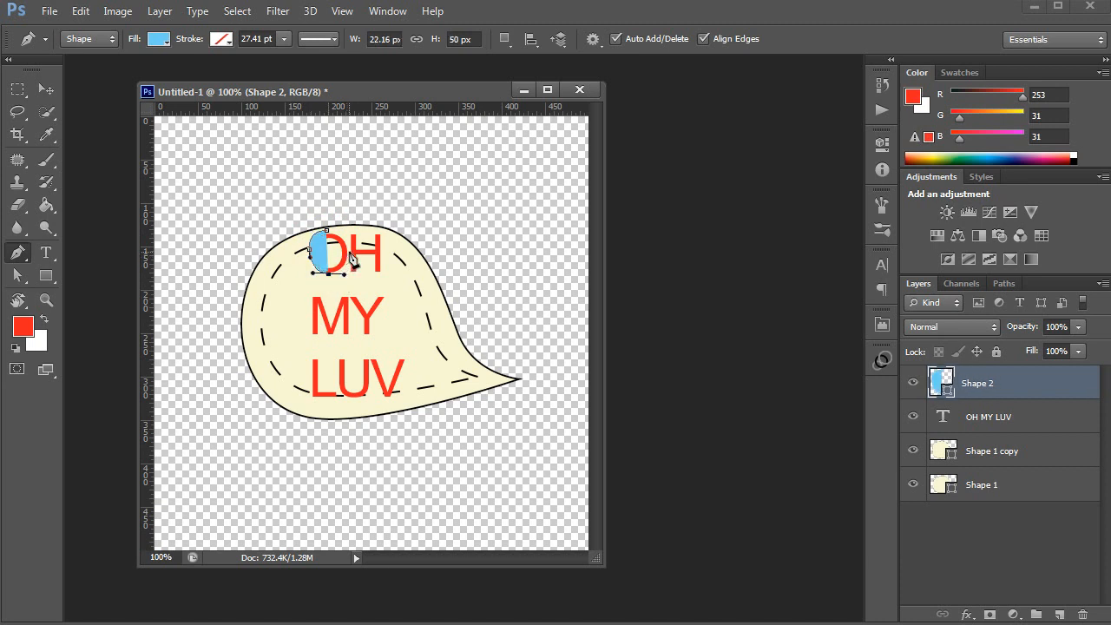
{"action": "left_click", "coordinate": [348, 250]}
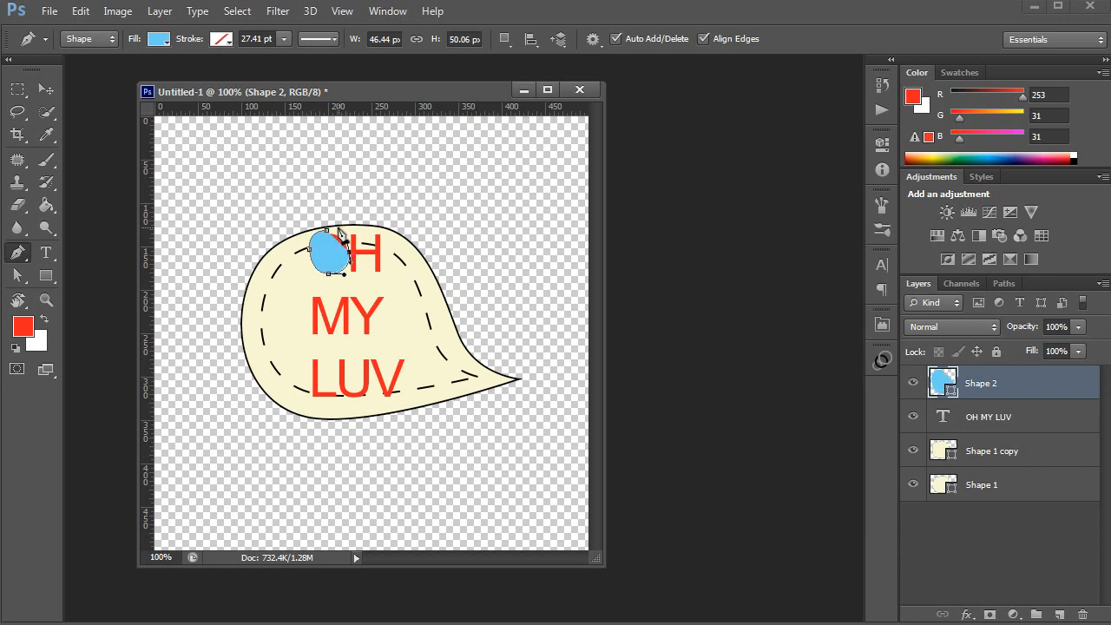
{"action": "left_click_drag", "start_coordinate": [326, 230], "coordinate": [349, 233]}
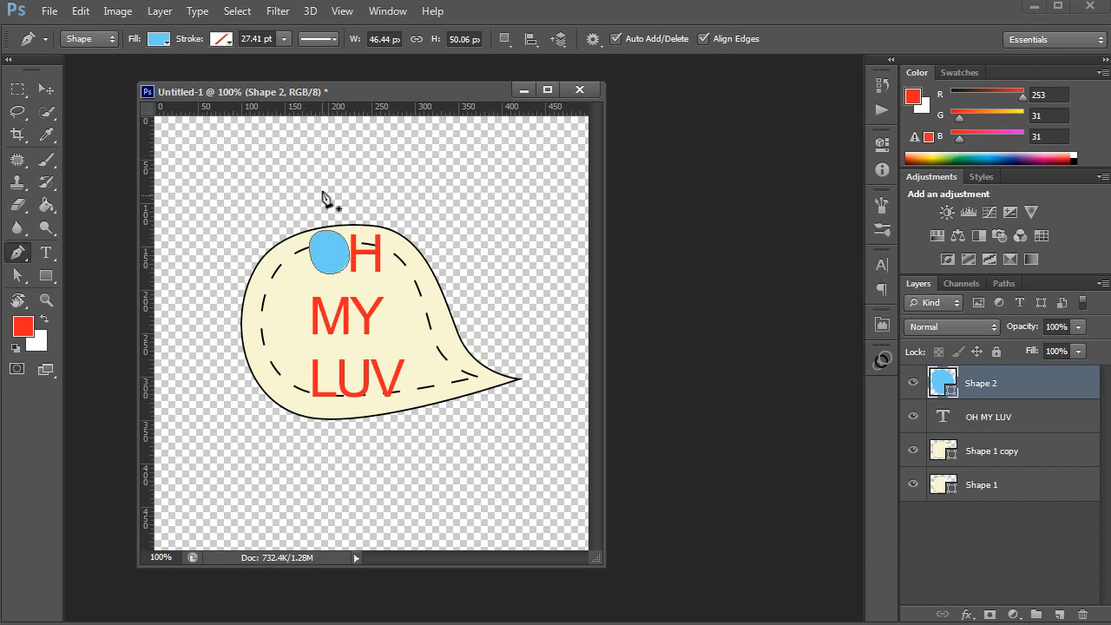
{"action": "left_click_drag", "start_coordinate": [249, 176], "coordinate": [282, 177]}
{"action": "left_click_drag", "start_coordinate": [270, 228], "coordinate": [255, 264]}
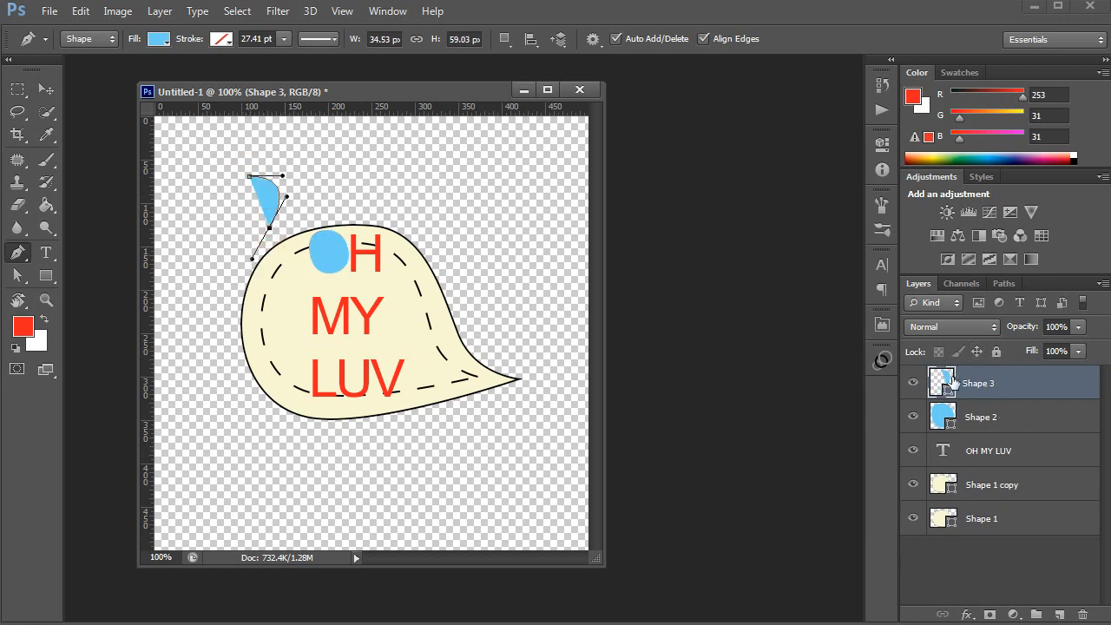
{"action": "key", "text": "ctrl+z"}
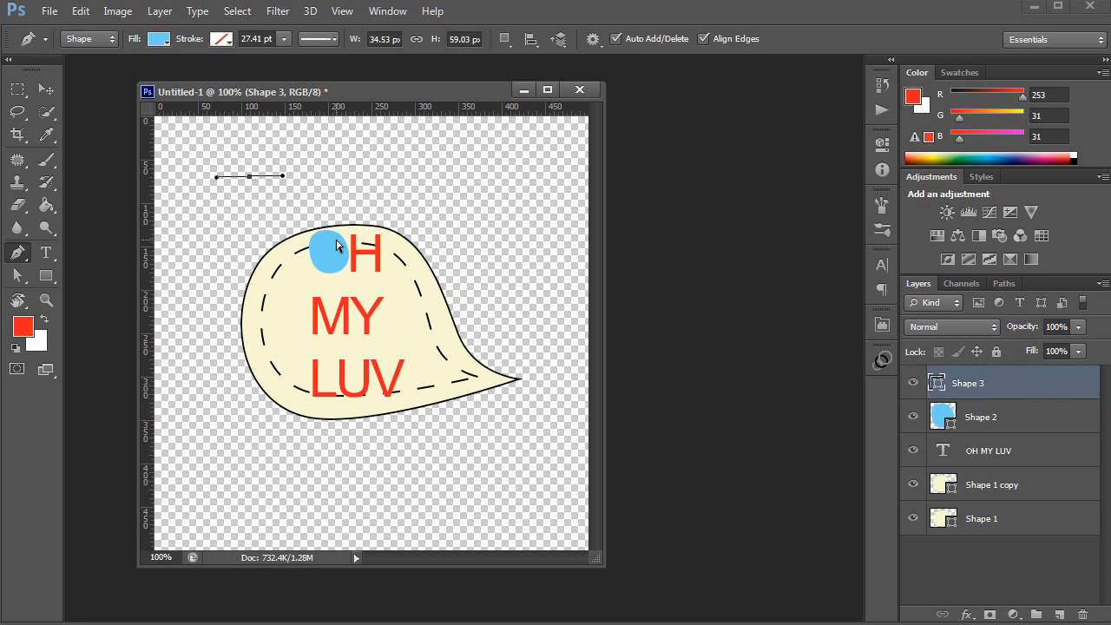
{"action": "key", "text": "ctrl+z"}
{"action": "key", "text": "ctrl+alt+z"}
{"action": "key", "text": "ctrl+alt+z"}
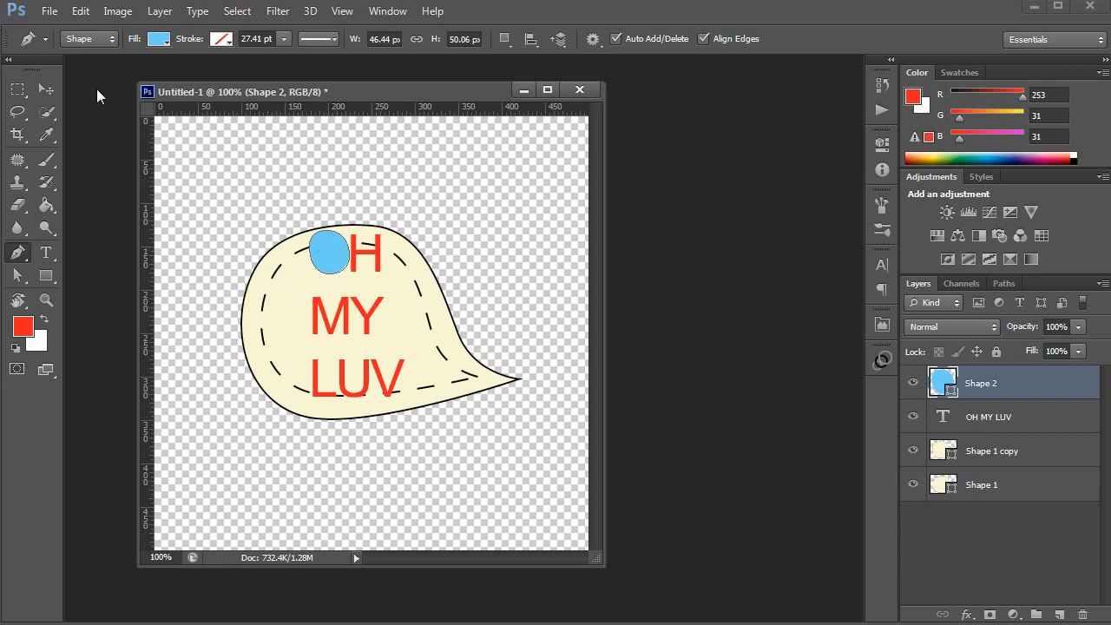
Cut out the centre of the blue O by drawing a closed inner path in Path mode with Exclude Overlapping Shapes.
{"action": "left_click", "coordinate": [90, 39]}
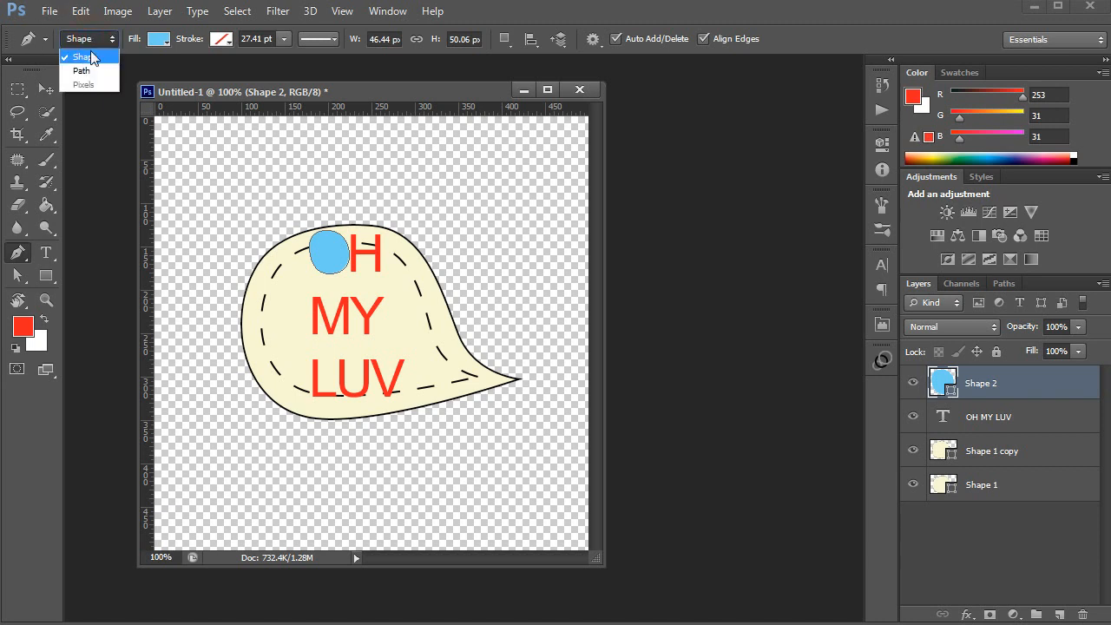
{"action": "left_click", "coordinate": [89, 69]}
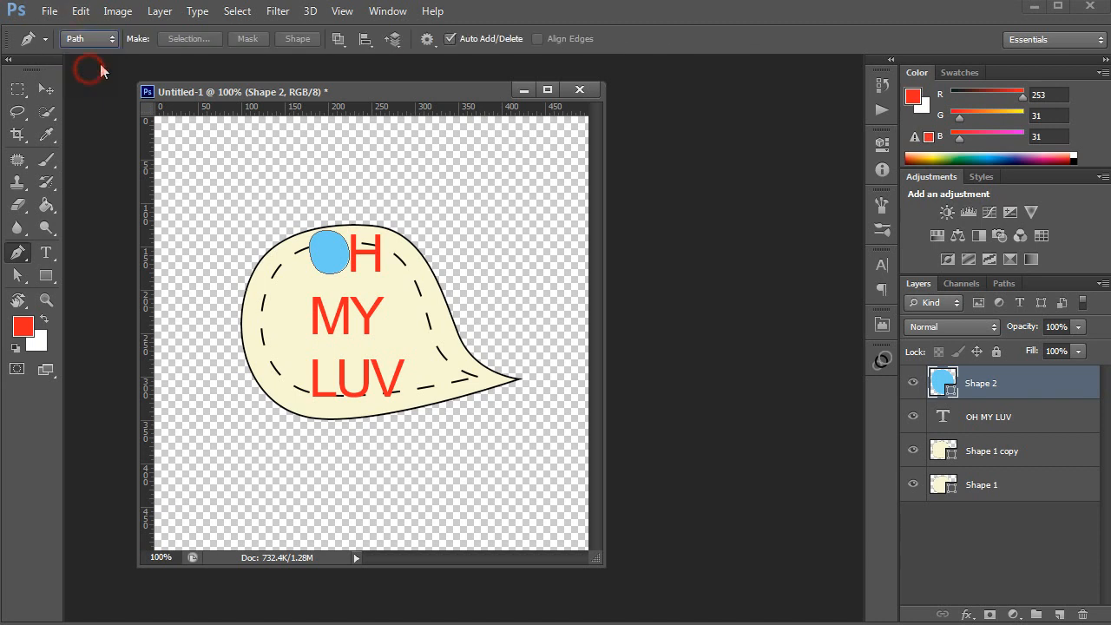
{"action": "left_click", "coordinate": [339, 39]}
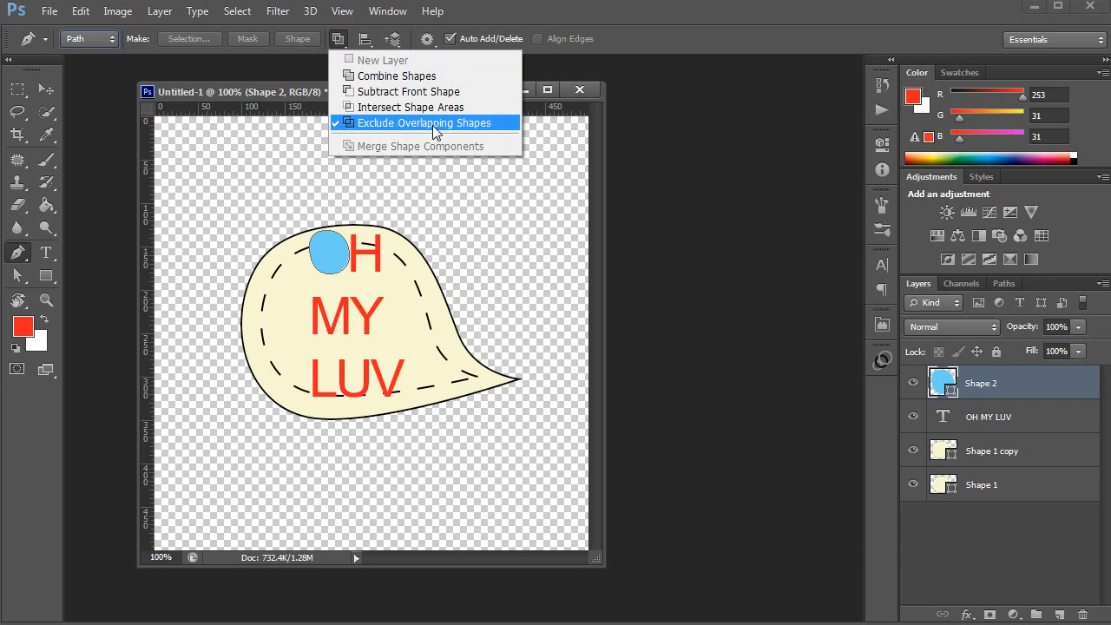
{"action": "left_click", "coordinate": [410, 127]}
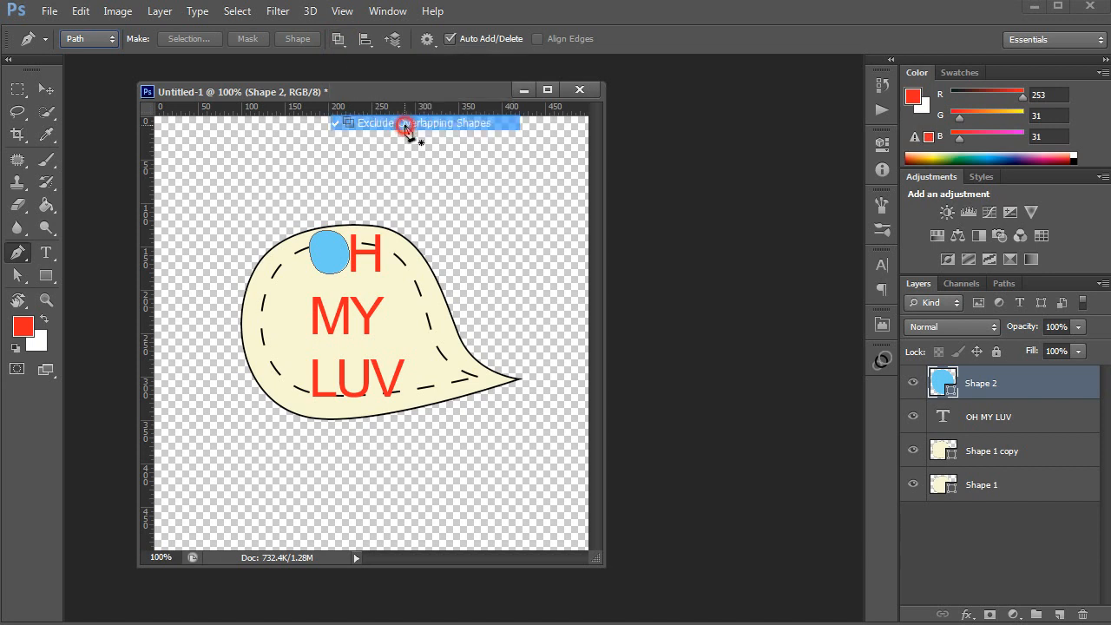
{"action": "left_click_drag", "start_coordinate": [329, 239], "coordinate": [320, 239]}
{"action": "left_click", "coordinate": [321, 252]}
{"action": "left_click", "coordinate": [322, 263]}
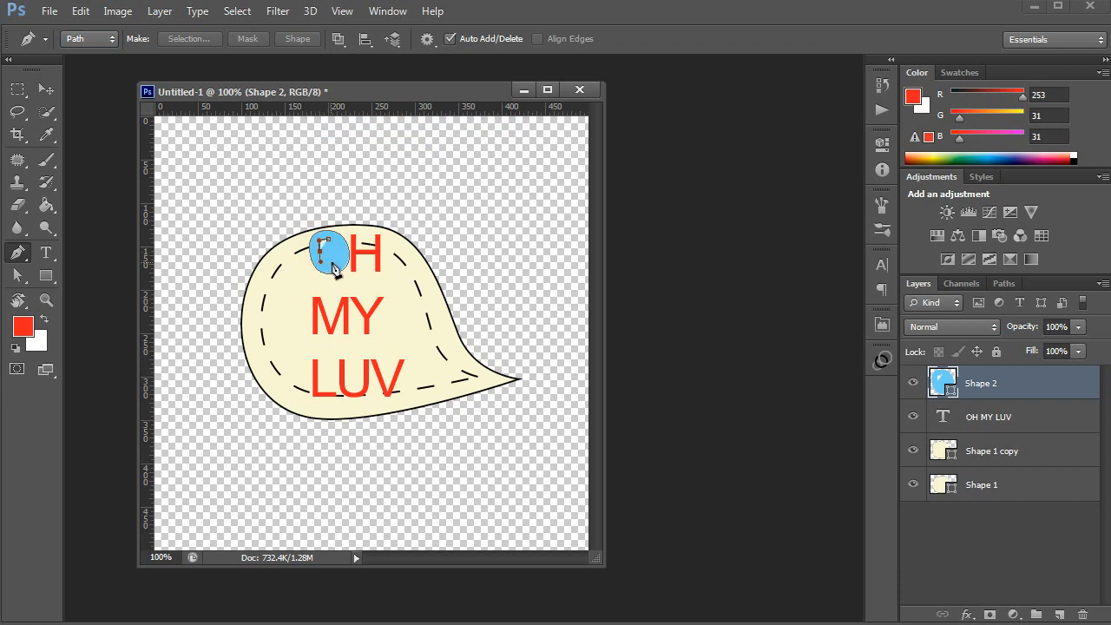
{"action": "left_click", "coordinate": [335, 264]}
{"action": "left_click", "coordinate": [329, 239]}
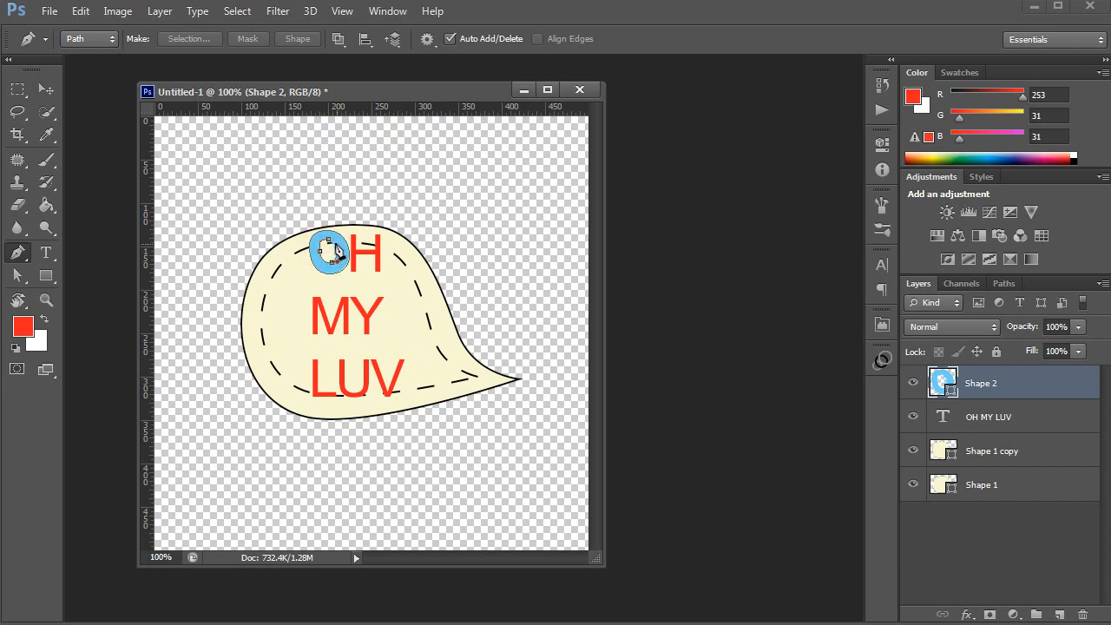
Refine the inner hole of the blue O by adjusting its anchor points with the Direct Selection tool.
{"action": "key", "text": "z"}
{"action": "left_click", "coordinate": [326, 256]}
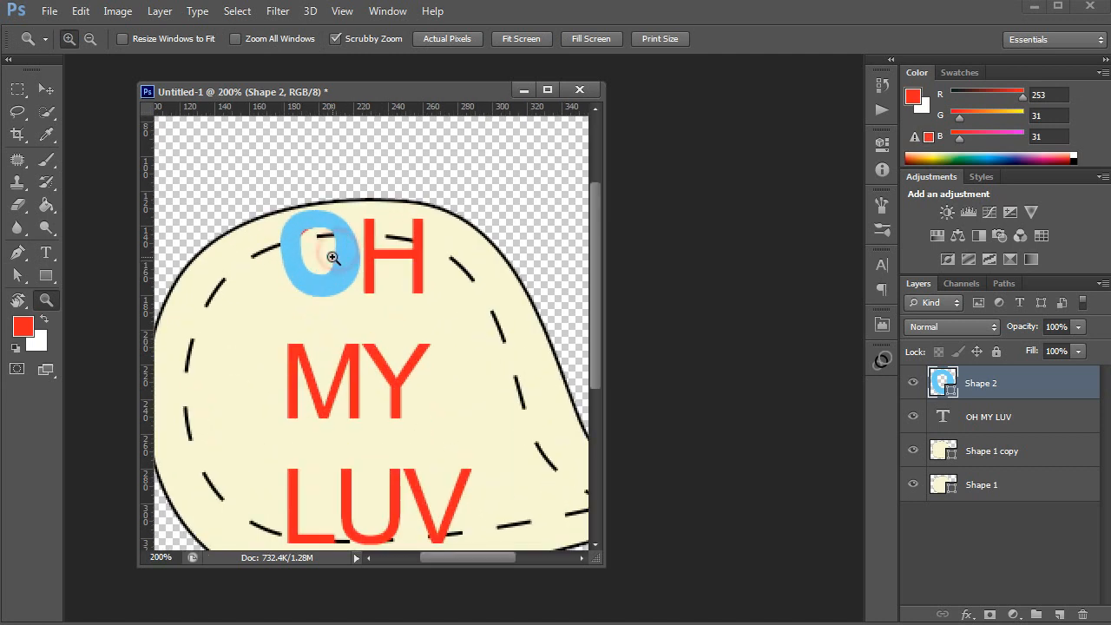
{"action": "left_click", "coordinate": [327, 256]}
{"action": "key", "text": "v"}
{"action": "key", "text": "a"}
{"action": "left_click", "coordinate": [335, 241]}
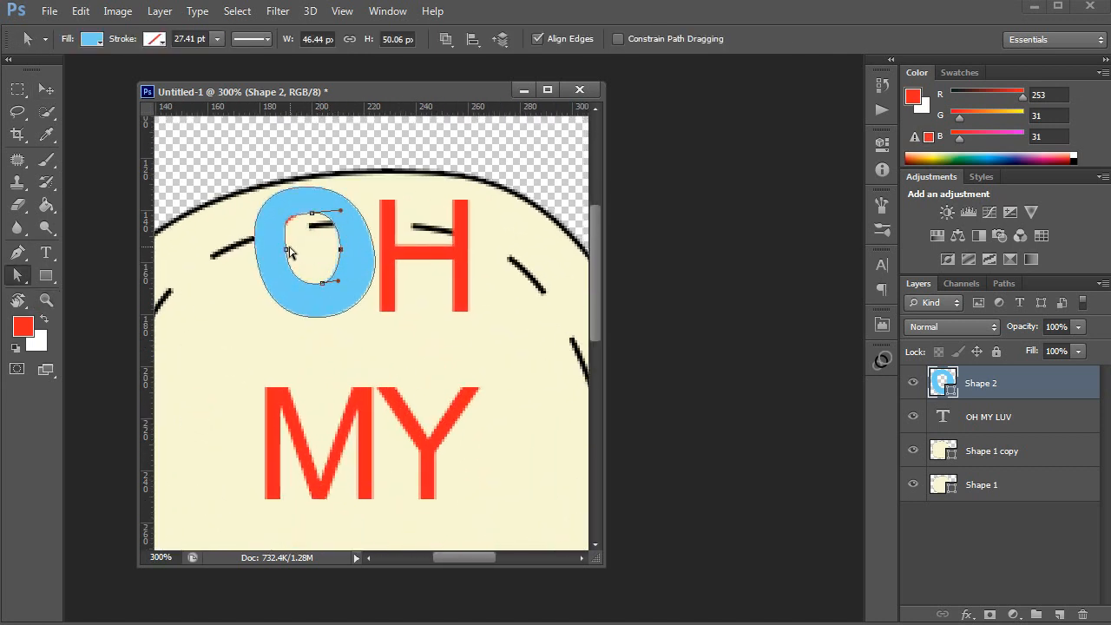
{"action": "left_click", "coordinate": [284, 249]}
{"action": "left_click", "coordinate": [311, 214]}
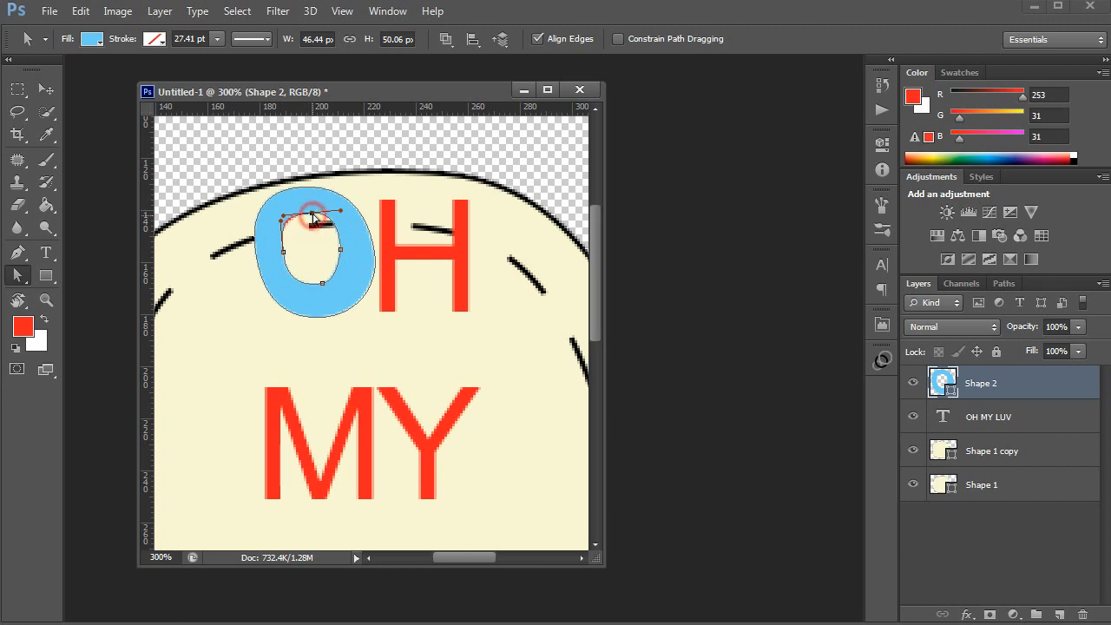
{"action": "key", "text": "z"}
{"action": "left_click", "coordinate": [356, 251], "text": "alt"}
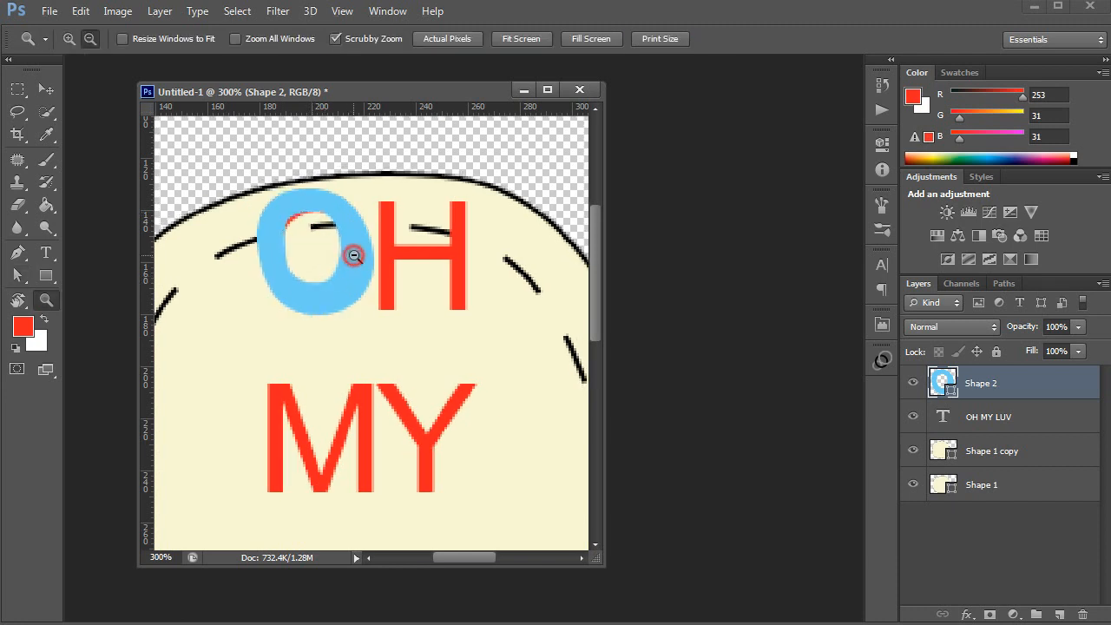
{"action": "key", "text": "v"}
{"action": "key", "text": "z"}
{"action": "left_click", "coordinate": [352, 271], "text": "alt"}
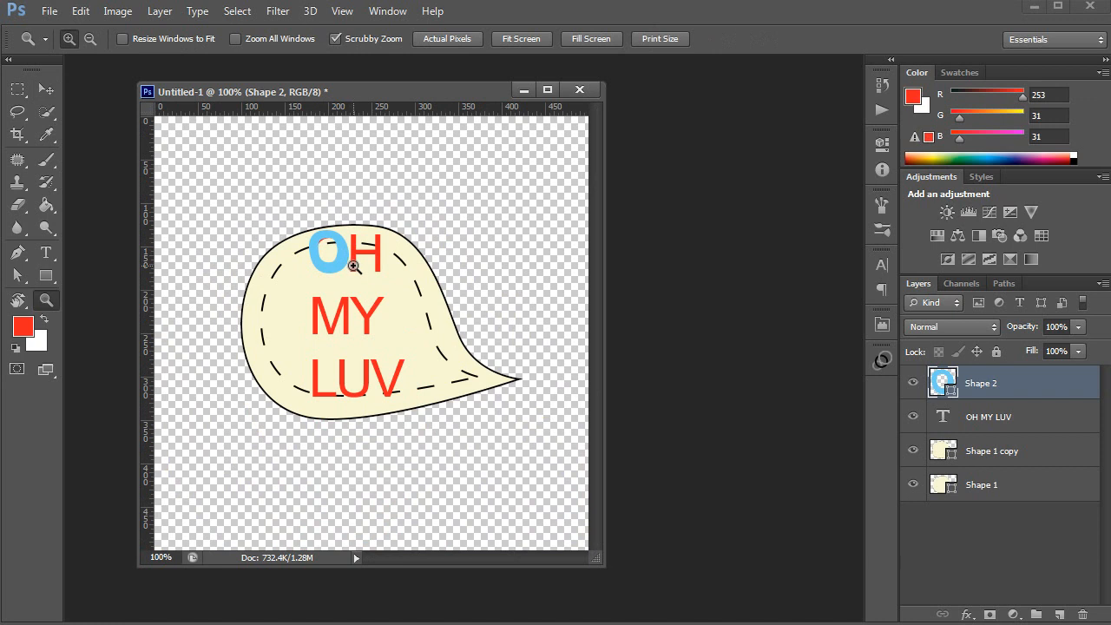
Return the Pen tool to Shape mode and select the OH MY LUV text layer.
{"action": "left_click", "coordinate": [974, 395]}
{"action": "key", "text": "p"}
{"action": "left_click", "coordinate": [73, 39]}
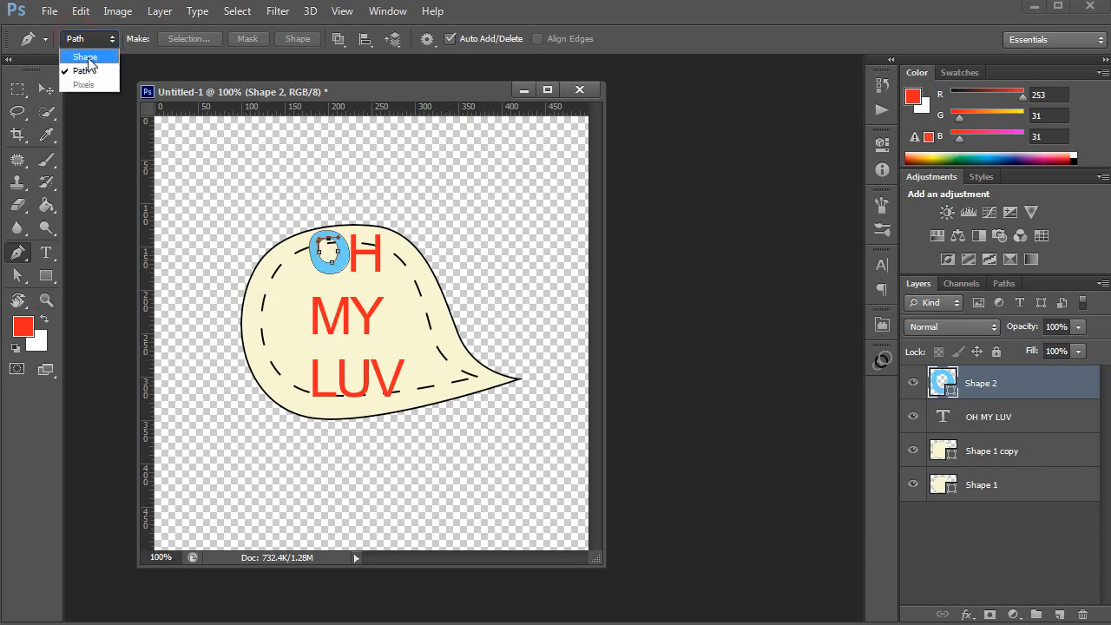
{"action": "left_click", "coordinate": [89, 55]}
{"action": "left_click", "coordinate": [1029, 382]}
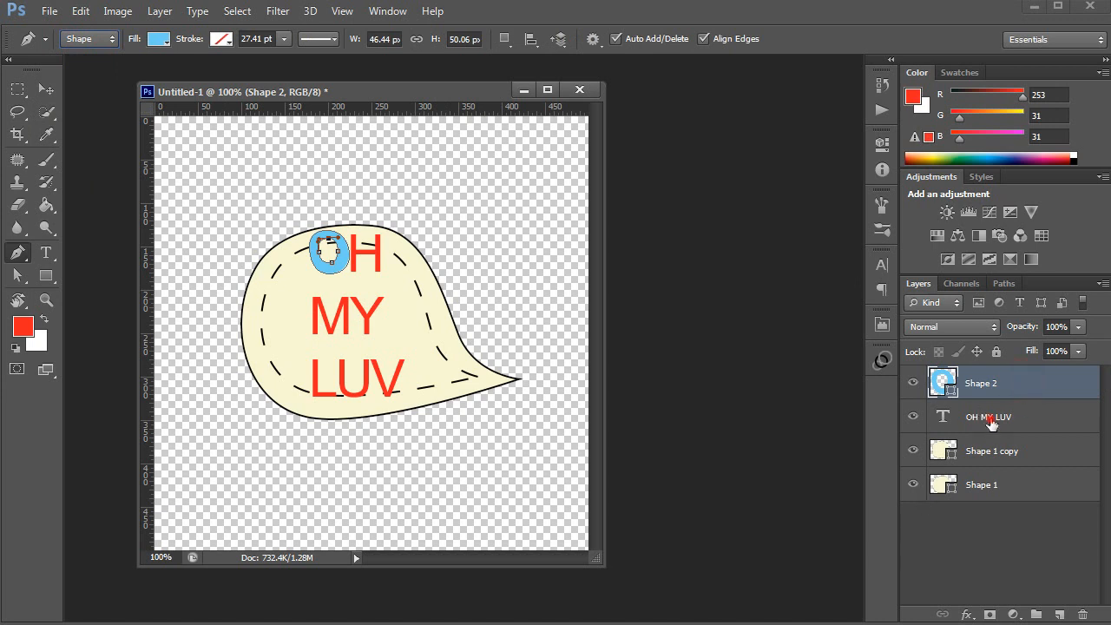
{"action": "left_click", "coordinate": [990, 418]}
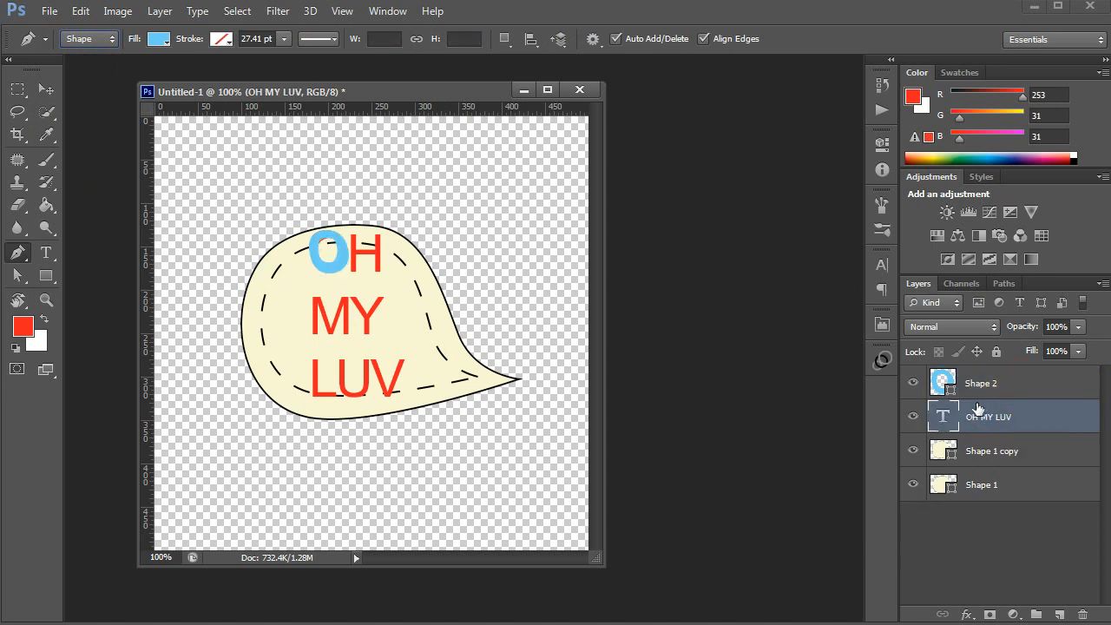
Convert the OH MY LUV text layer to a shape layer.
{"action": "right_click", "coordinate": [972, 409]}
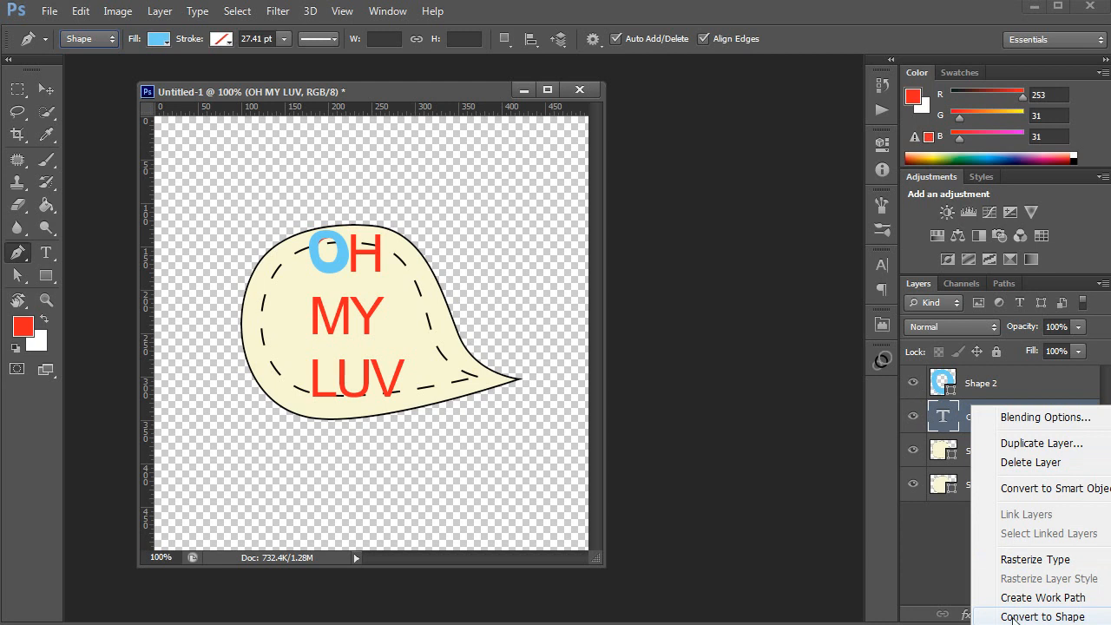
{"action": "left_click", "coordinate": [1013, 617]}
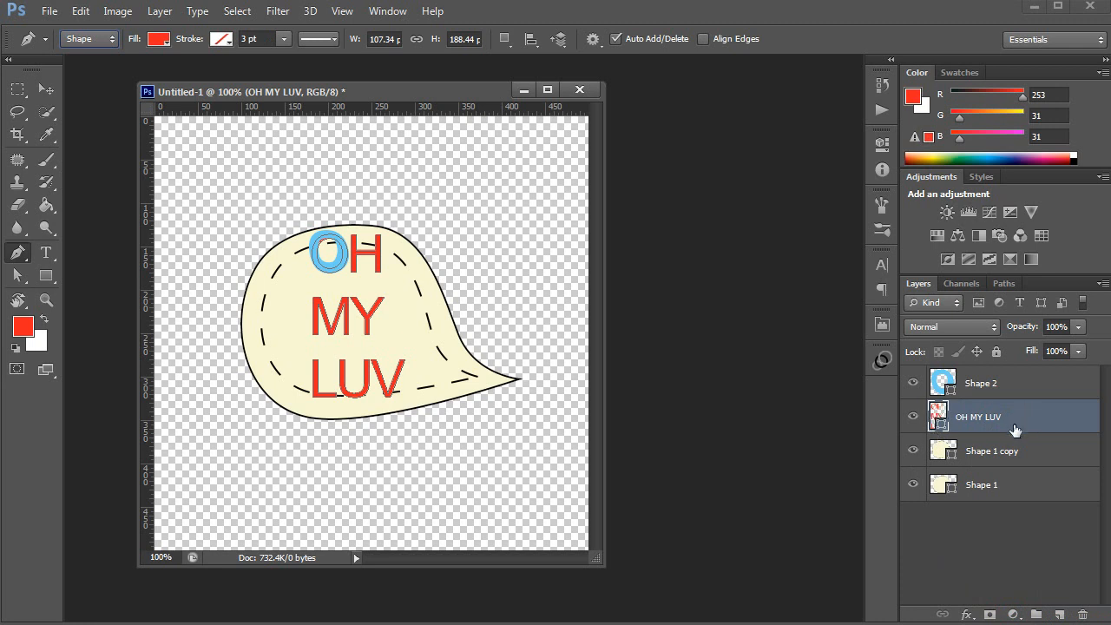
{"action": "left_click", "coordinate": [985, 411]}
{"action": "left_click", "coordinate": [370, 253]}
{"action": "key", "text": "ctrl+z"}
Select the outline of the H in OH with Direct Selection and lower the left end of its crossbar's lower edge.
{"action": "key", "text": "z"}
{"action": "left_click", "coordinate": [371, 260]}
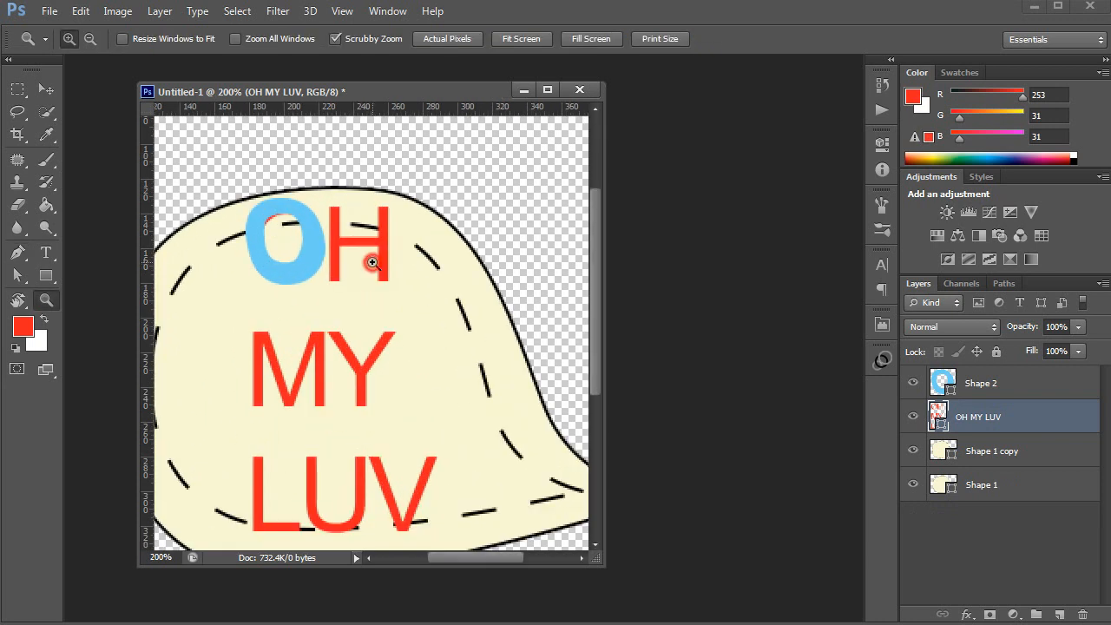
{"action": "left_click", "coordinate": [372, 260]}
{"action": "key", "text": "a"}
{"action": "left_click", "coordinate": [966, 417]}
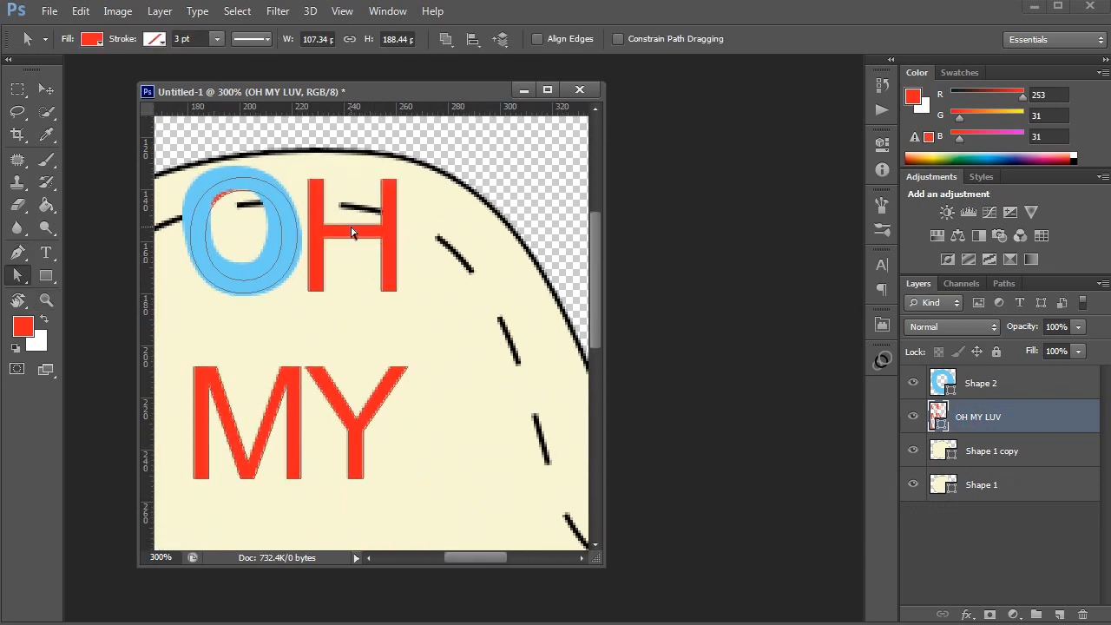
{"action": "key", "text": "z"}
{"action": "left_click", "coordinate": [330, 231]}
{"action": "key", "text": "a"}
{"action": "left_click", "coordinate": [325, 246]}
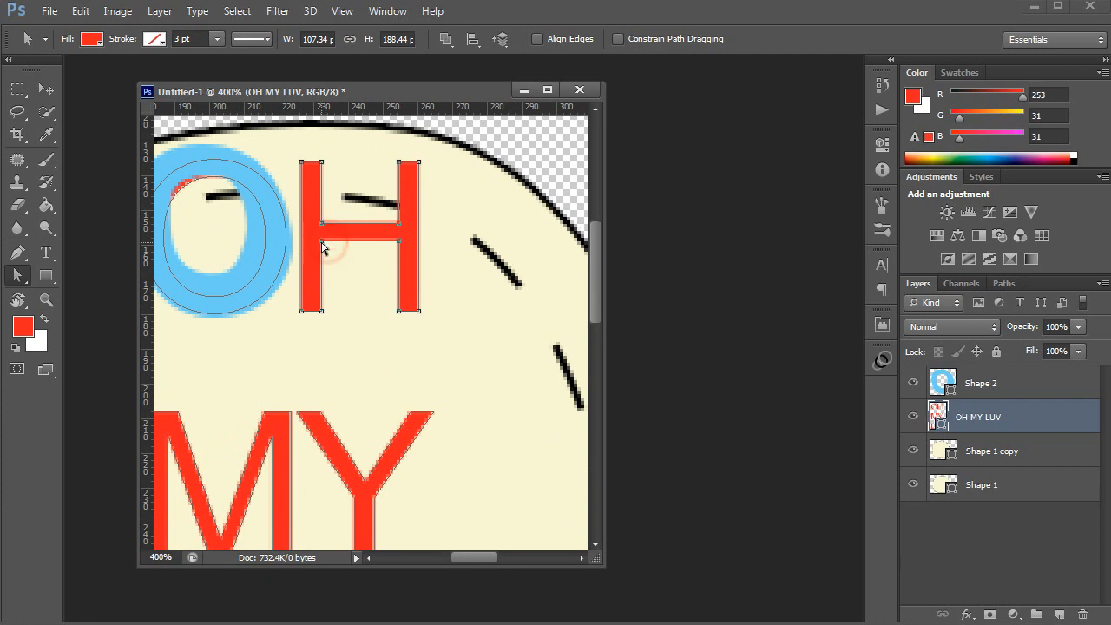
{"action": "left_click_drag", "start_coordinate": [322, 248], "coordinate": [353, 290]}
{"action": "left_click_drag", "start_coordinate": [321, 247], "coordinate": [327, 249]}
Flare both legs of the H at the base, widen the left leg's top, and slope the crossbar's upper edge upward to the right.
{"action": "left_click_drag", "start_coordinate": [400, 310], "coordinate": [388, 309]}
{"action": "key", "text": "ctrl+z"}
{"action": "key", "text": "ctrl+z"}
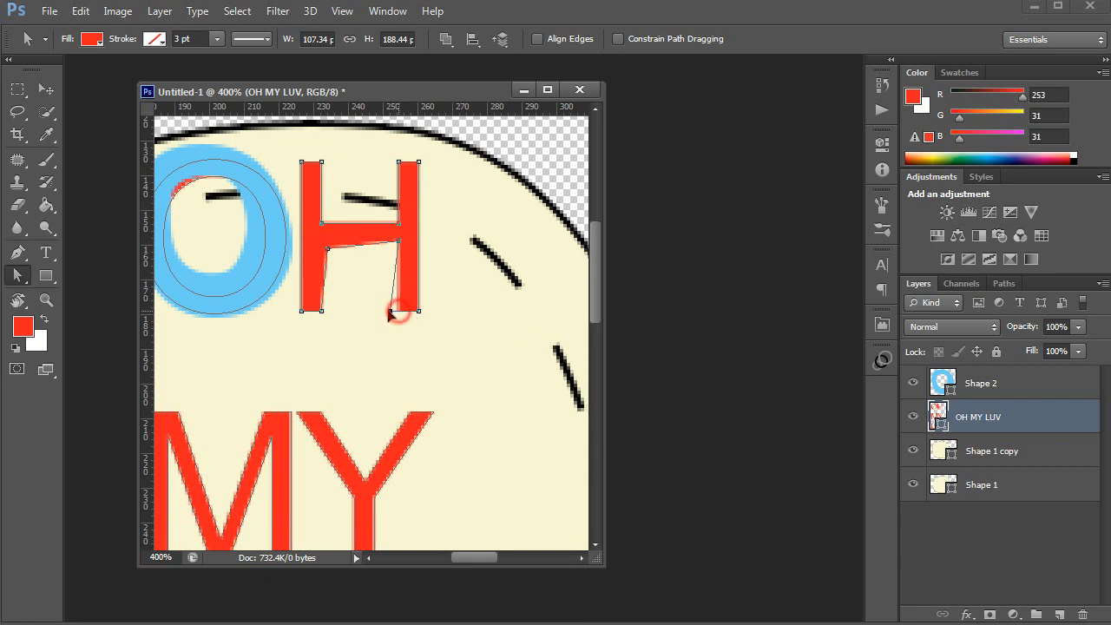
{"action": "key", "text": "ctrl+z"}
{"action": "key", "text": "ctrl+z"}
{"action": "left_click_drag", "start_coordinate": [418, 313], "coordinate": [432, 312]}
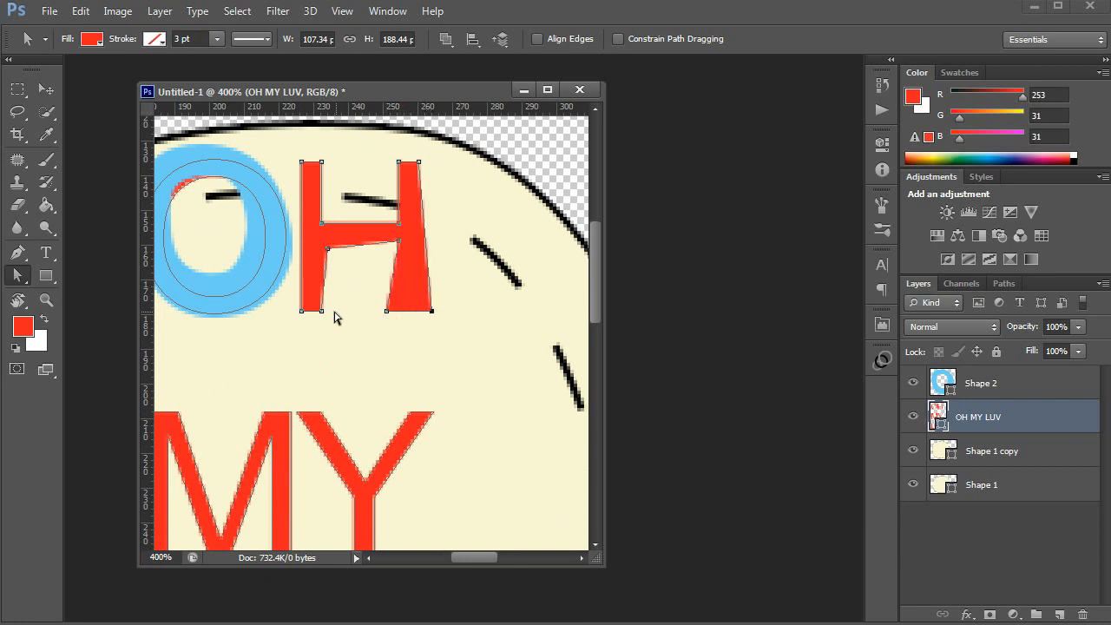
{"action": "left_click_drag", "start_coordinate": [321, 312], "coordinate": [331, 312]}
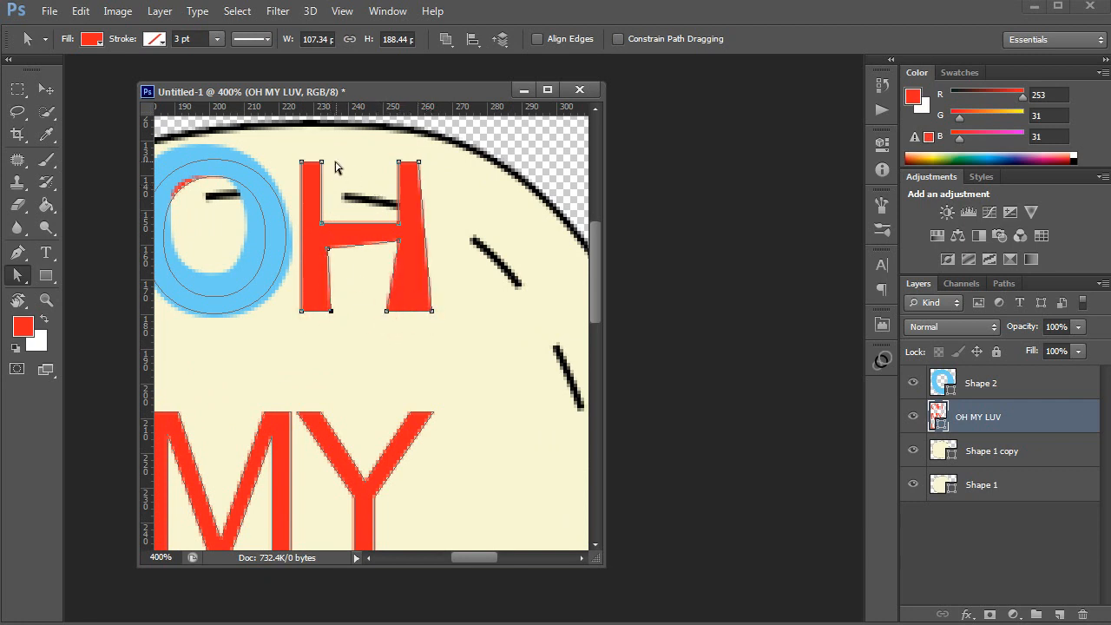
{"action": "left_click_drag", "start_coordinate": [322, 162], "coordinate": [293, 162]}
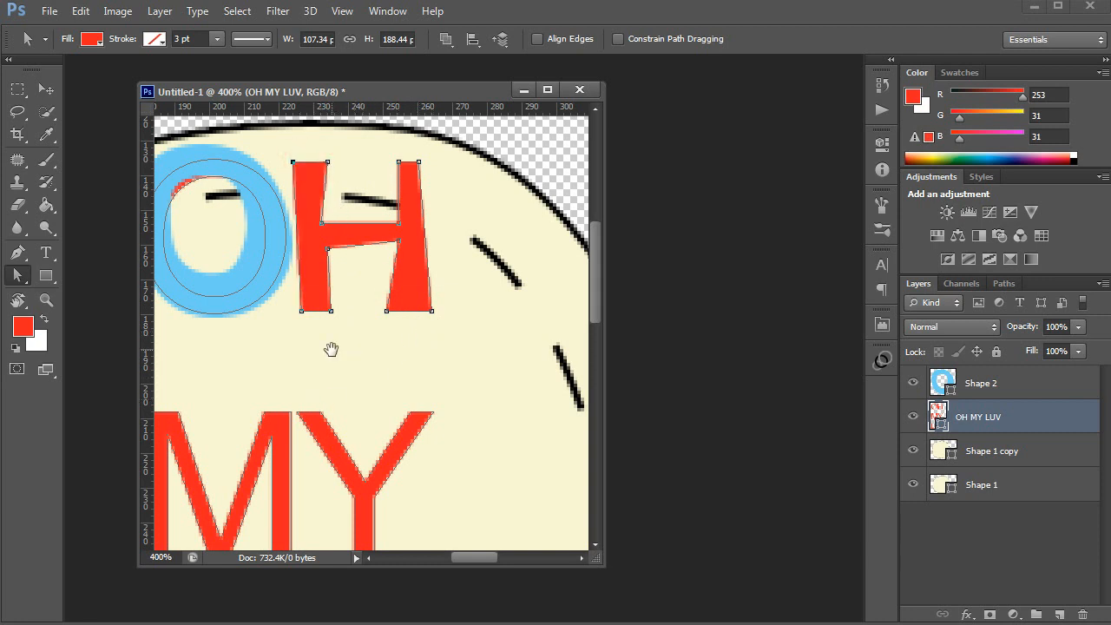
{"action": "left_click_drag", "start_coordinate": [331, 349], "coordinate": [359, 290]}
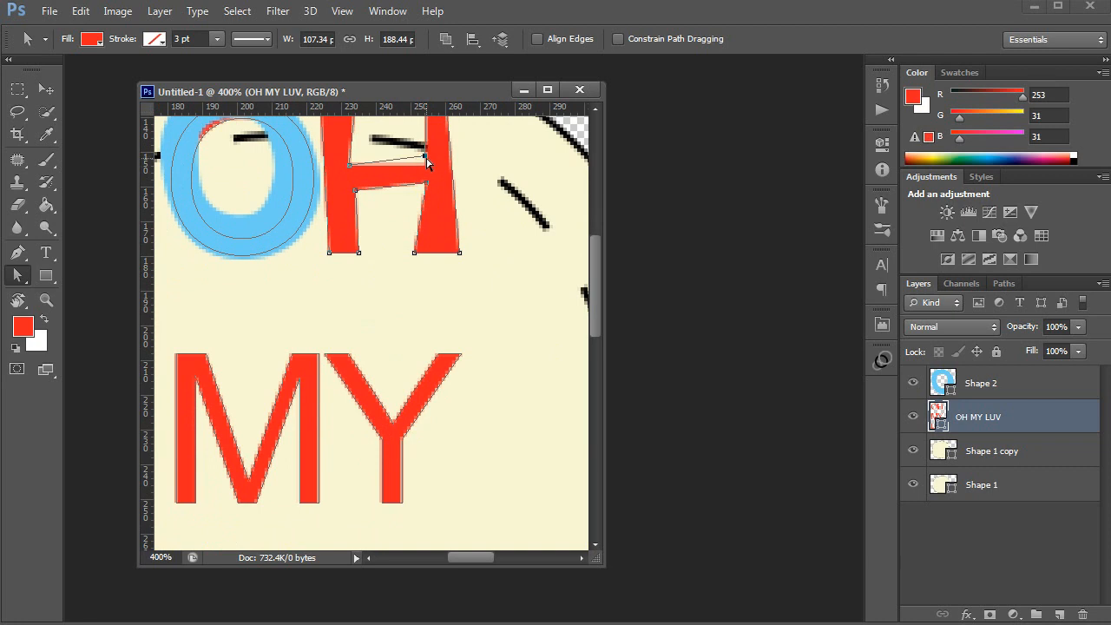
Widen the top of the M's left stem and reduce the letter's inner valley to a single sharp corner point.
{"action": "left_click_drag", "start_coordinate": [355, 352], "coordinate": [474, 335]}
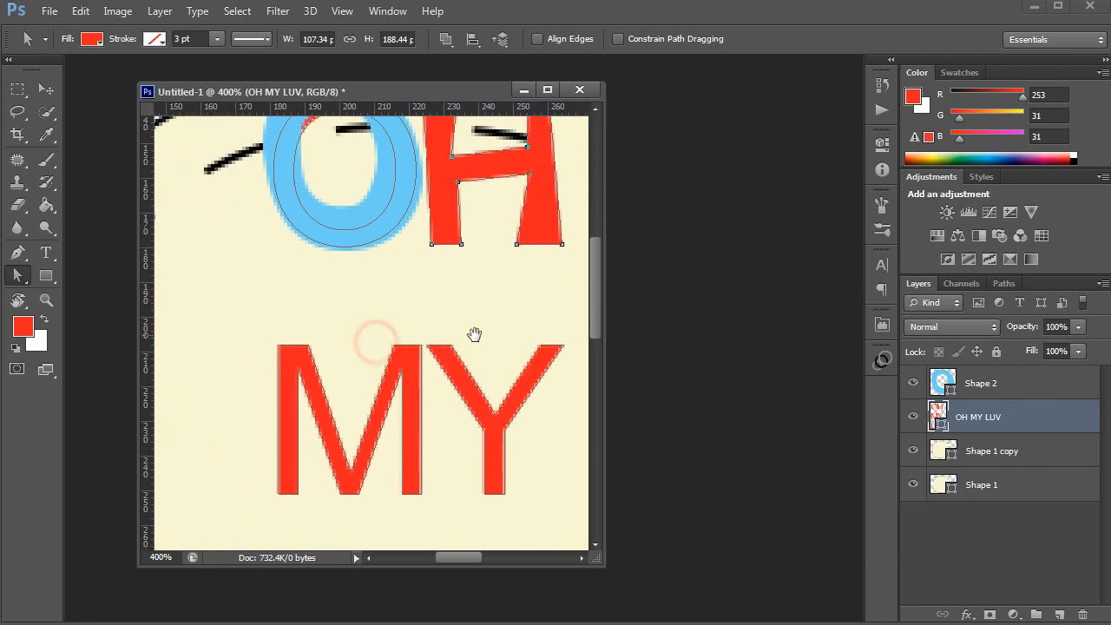
{"action": "left_click", "coordinate": [325, 345]}
{"action": "left_click_drag", "start_coordinate": [313, 344], "coordinate": [337, 341]}
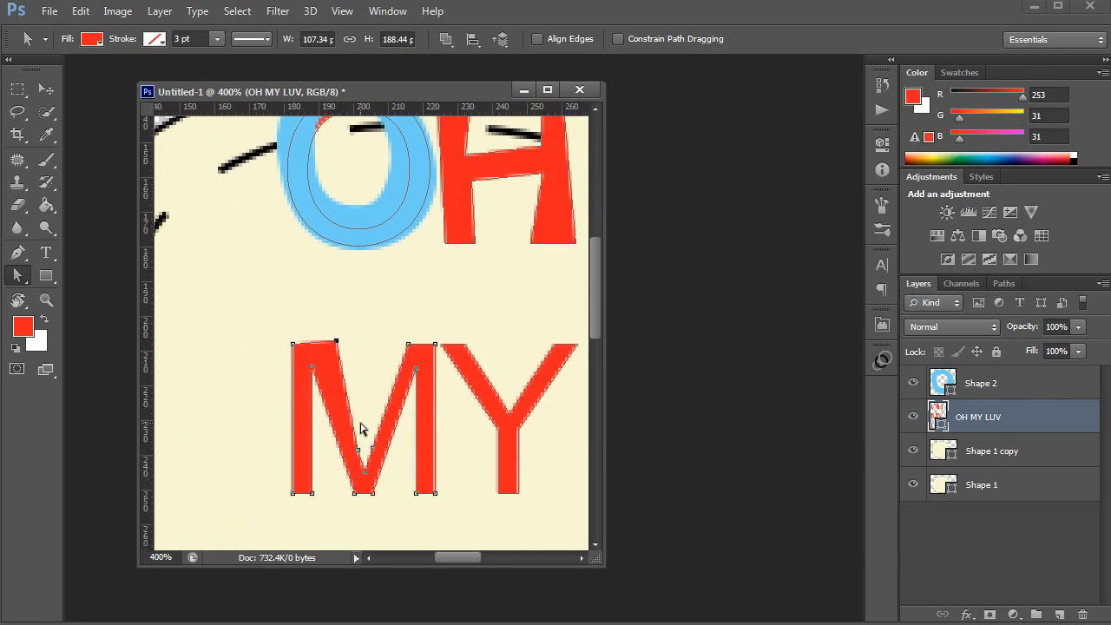
{"action": "key", "text": "p"}
{"action": "mouse_move", "coordinate": [363, 460]}
{"action": "left_mouse_down"}
{"action": "mouse_move", "coordinate": [367, 504]}
{"action": "mouse_move", "coordinate": [377, 461]}
{"action": "mouse_move", "coordinate": [374, 471]}
{"action": "left_mouse_up"}
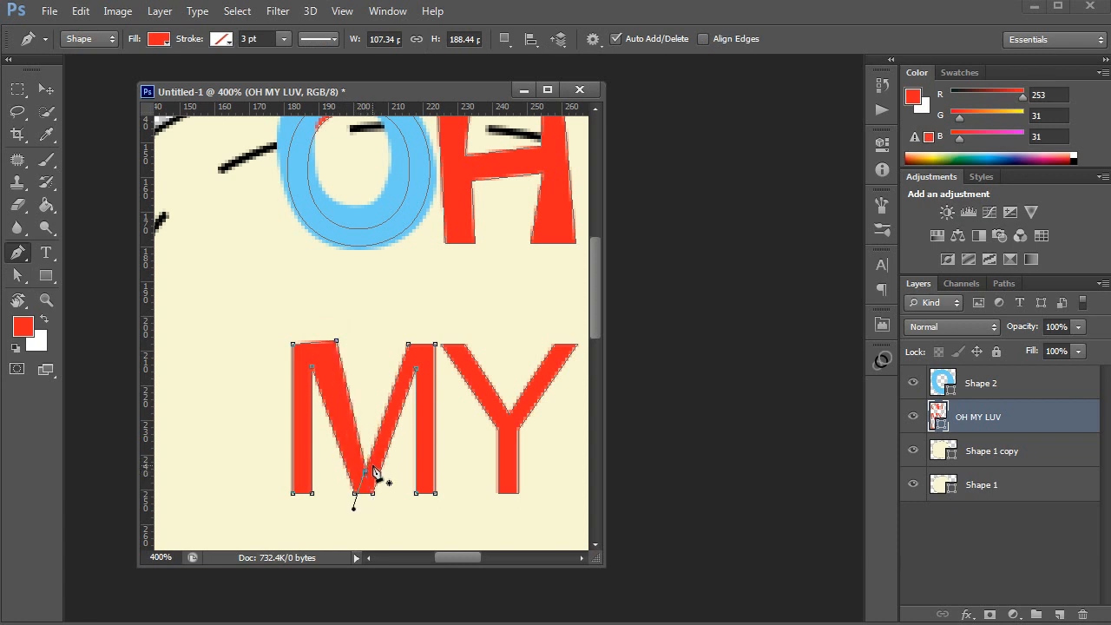
{"action": "left_click", "coordinate": [365, 474], "text": "alt"}
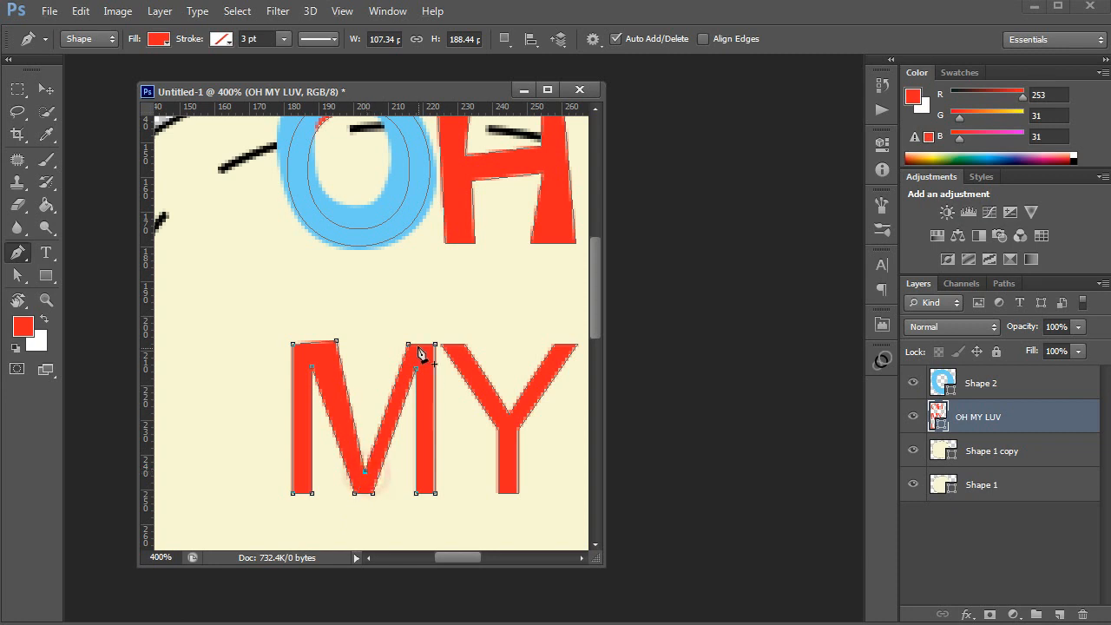
Thicken the M's right stem by moving its inner top and bottom anchor points inward.
{"action": "key", "text": "a"}
{"action": "left_click_drag", "start_coordinate": [409, 345], "coordinate": [399, 345]}
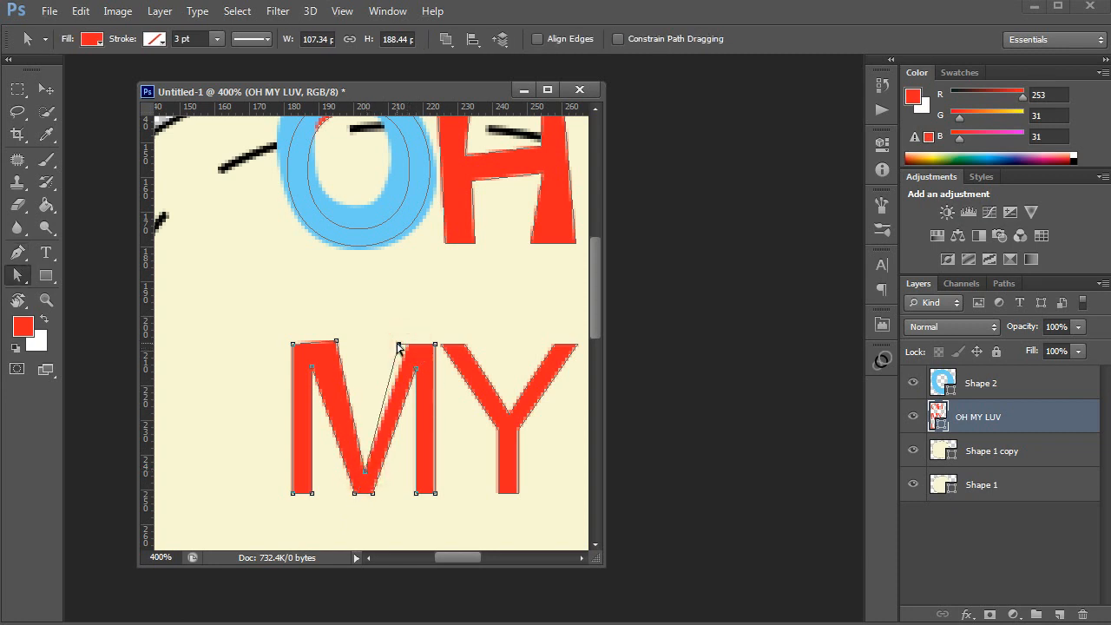
{"action": "left_click", "coordinate": [435, 344]}
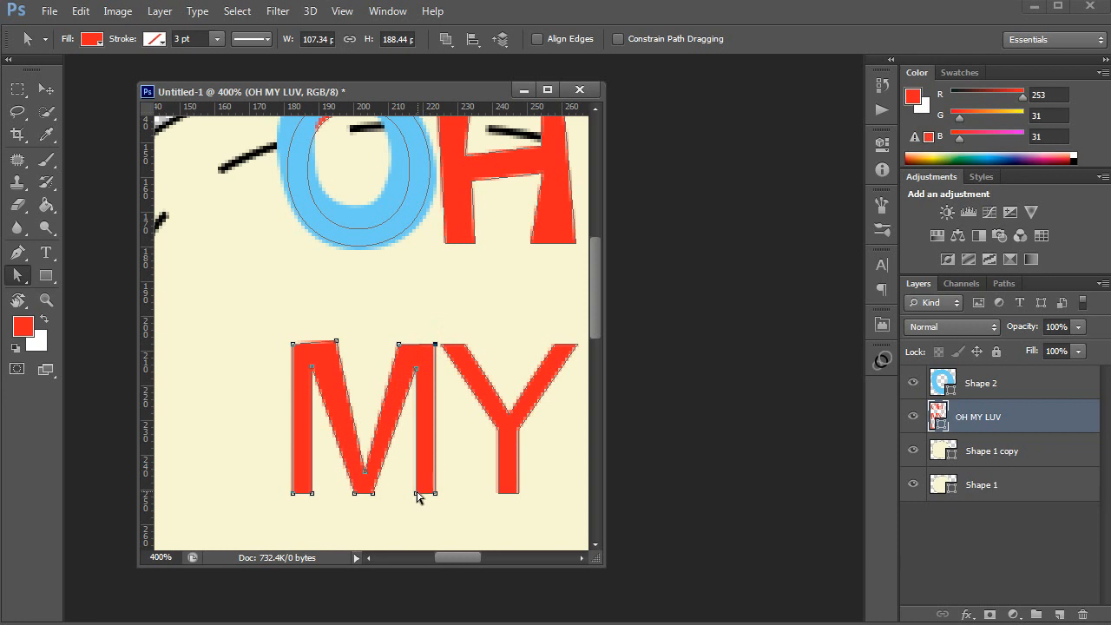
{"action": "left_click_drag", "start_coordinate": [416, 494], "coordinate": [409, 493]}
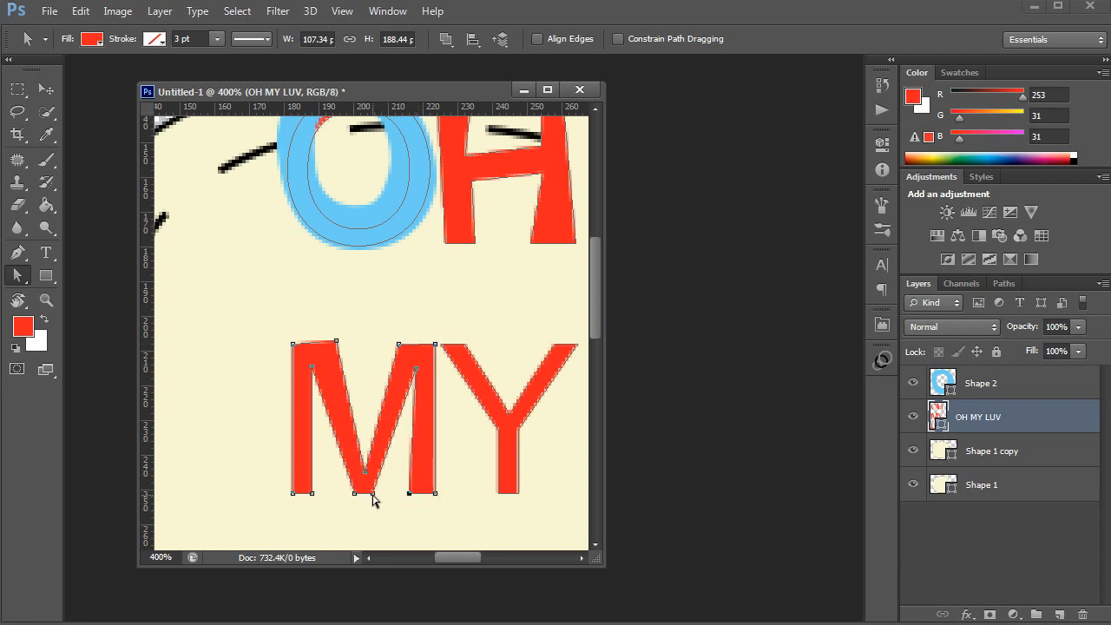
Reduce the M's lower middle tip to one anchor point, raise its inner valley, and flare the base of the left stem.
{"action": "key", "text": "p"}
{"action": "left_click", "coordinate": [371, 495]}
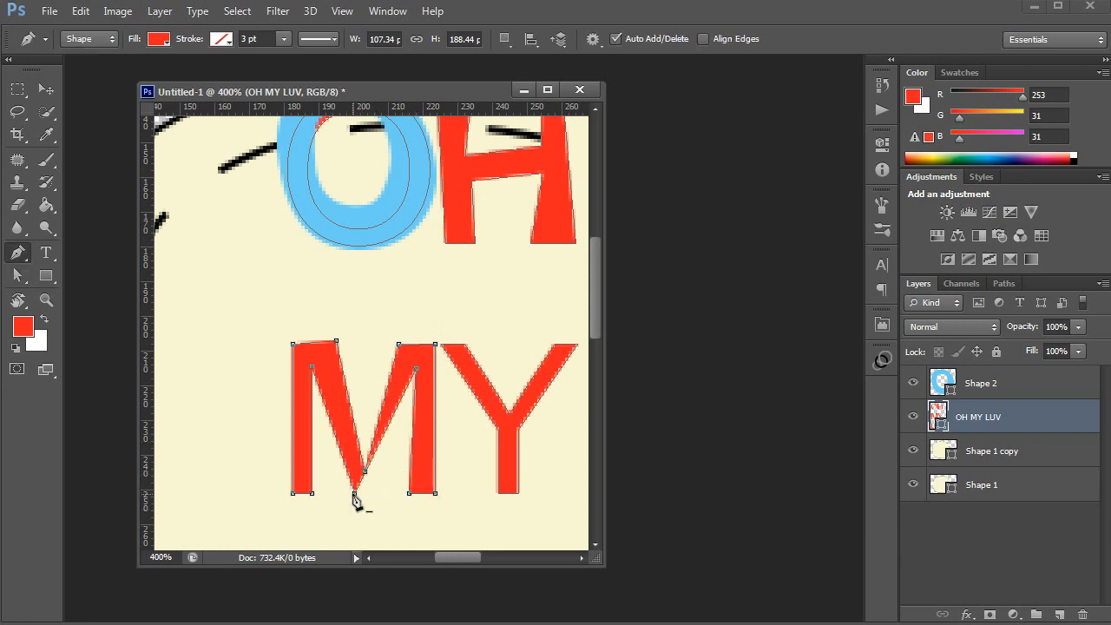
{"action": "key", "text": "a"}
{"action": "mouse_move", "coordinate": [354, 495]}
{"action": "left_mouse_down"}
{"action": "mouse_move", "coordinate": [371, 491]}
{"action": "mouse_move", "coordinate": [371, 446]}
{"action": "left_mouse_up"}
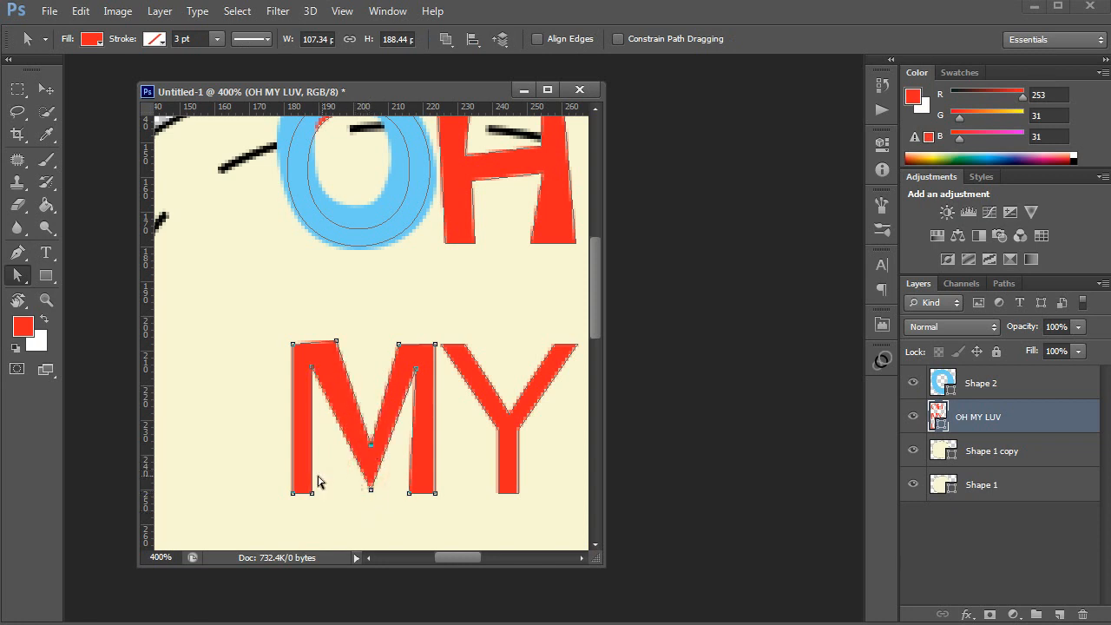
{"action": "left_click_drag", "start_coordinate": [313, 494], "coordinate": [280, 493]}
Widen the top of the Y's left arm by moving its inner corner anchor to the right.
{"action": "left_click_drag", "start_coordinate": [397, 440], "coordinate": [345, 439]}
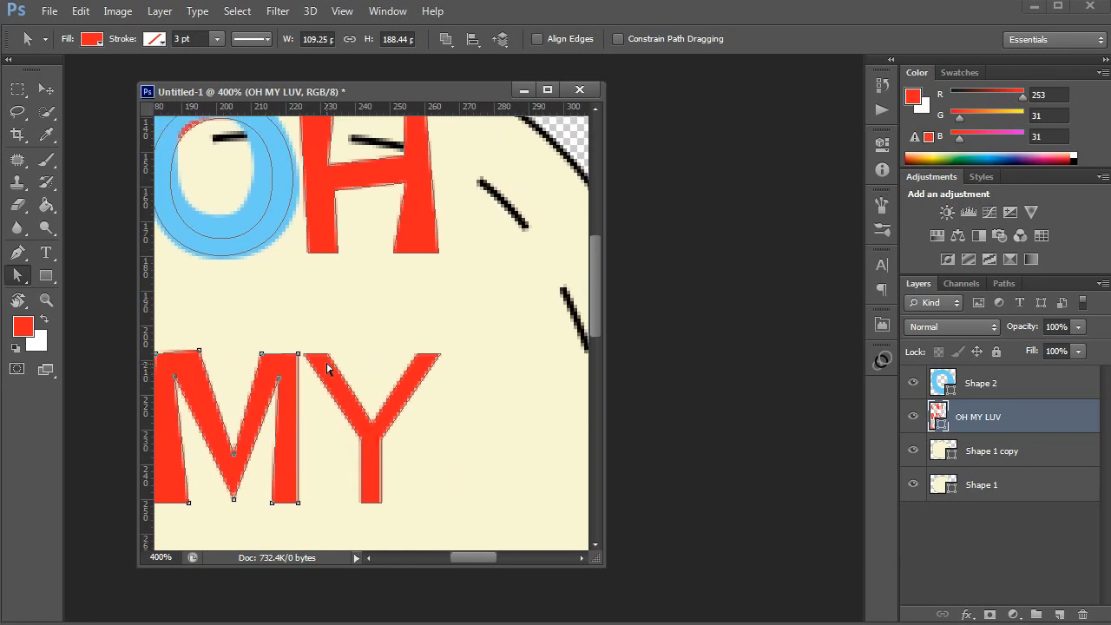
{"action": "left_click", "coordinate": [327, 356]}
{"action": "left_click_drag", "start_coordinate": [330, 358], "coordinate": [344, 356]}
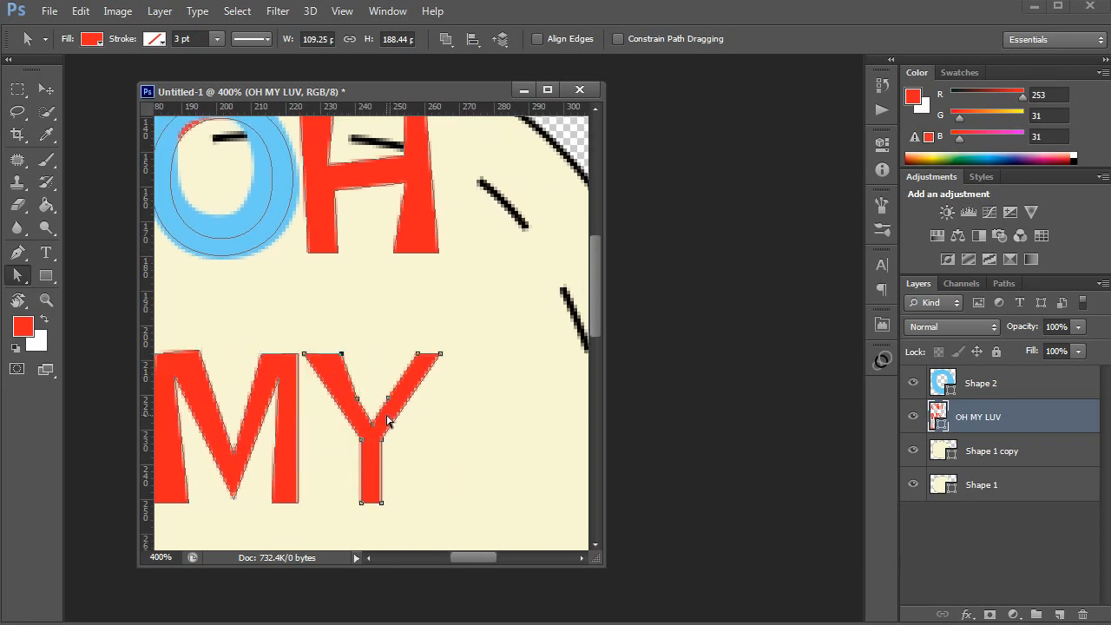
Reduce the Y's inner fork to a single corner anchor point and move it upward.
{"action": "key", "text": "p"}
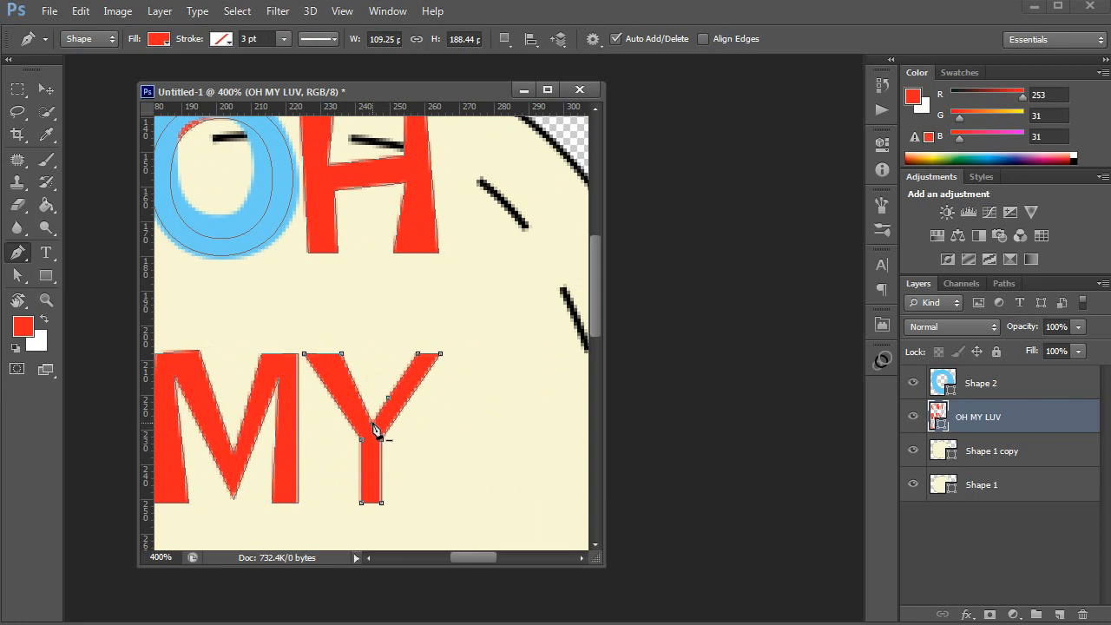
{"action": "left_click", "coordinate": [375, 425]}
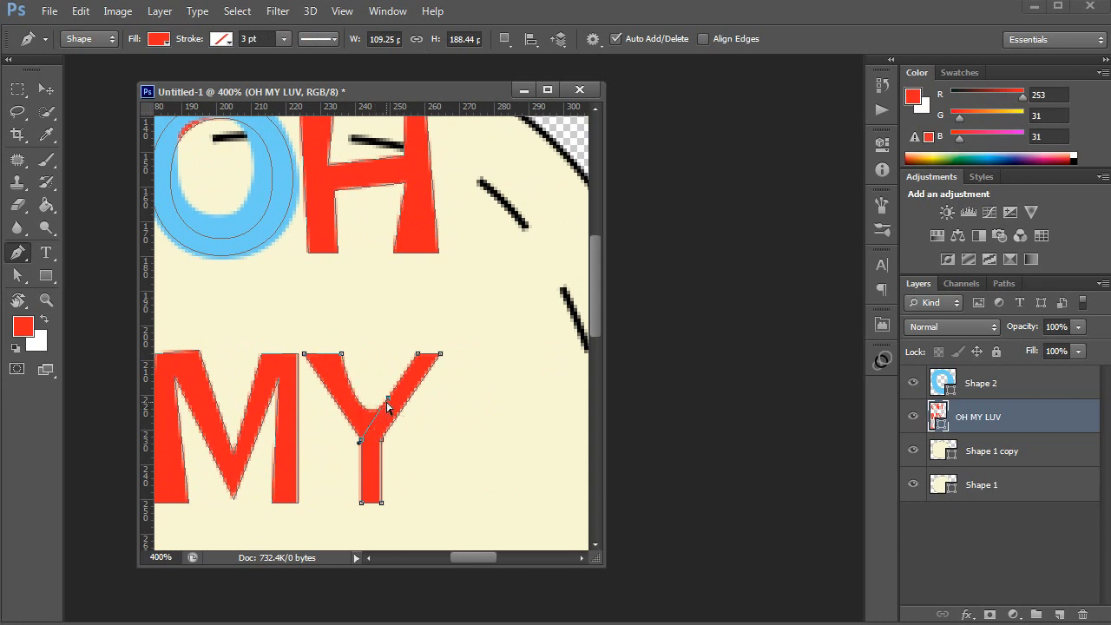
{"action": "key", "text": "ctrl+z"}
{"action": "key", "text": "alt"}
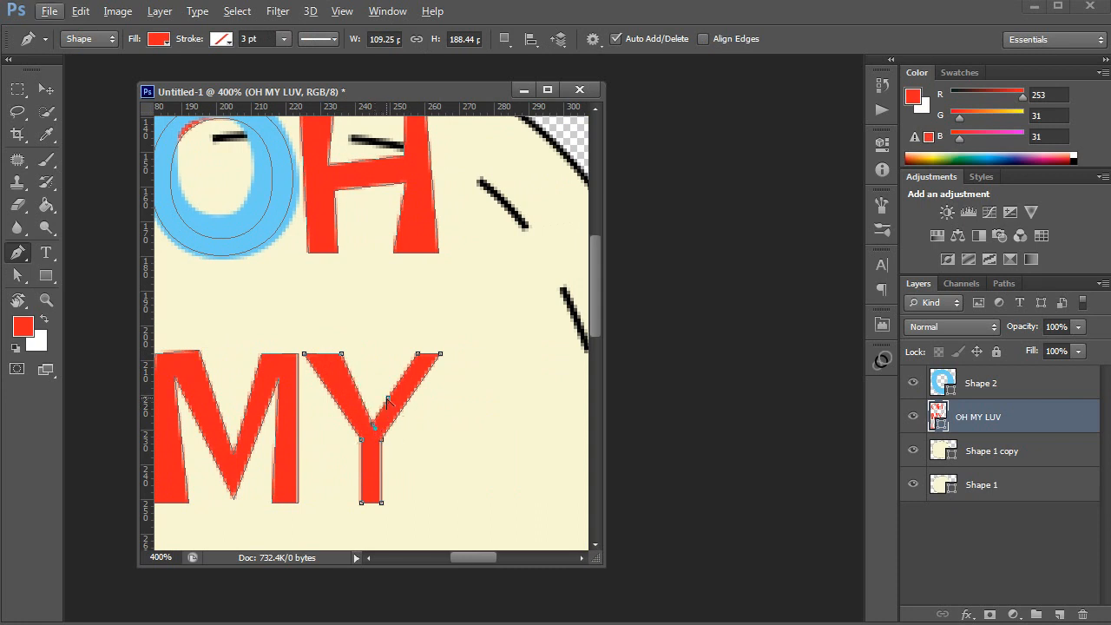
{"action": "key", "text": "a"}
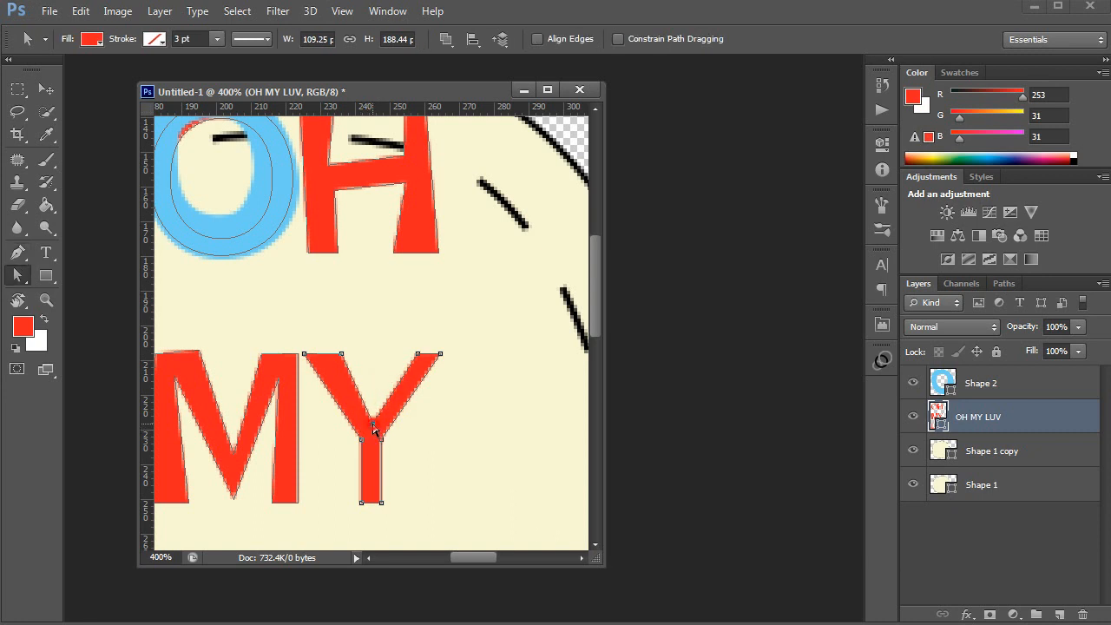
{"action": "left_click_drag", "start_coordinate": [373, 429], "coordinate": [373, 412]}
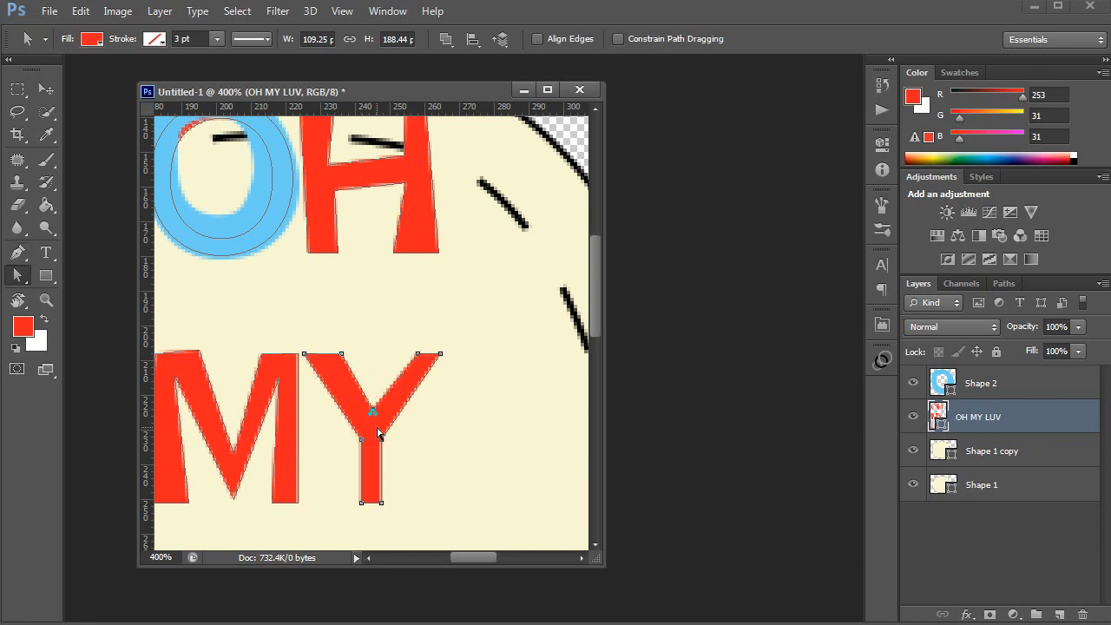
Widen the top of the Y's right arm in both directions and flare the base of its stem.
{"action": "key", "text": "p"}
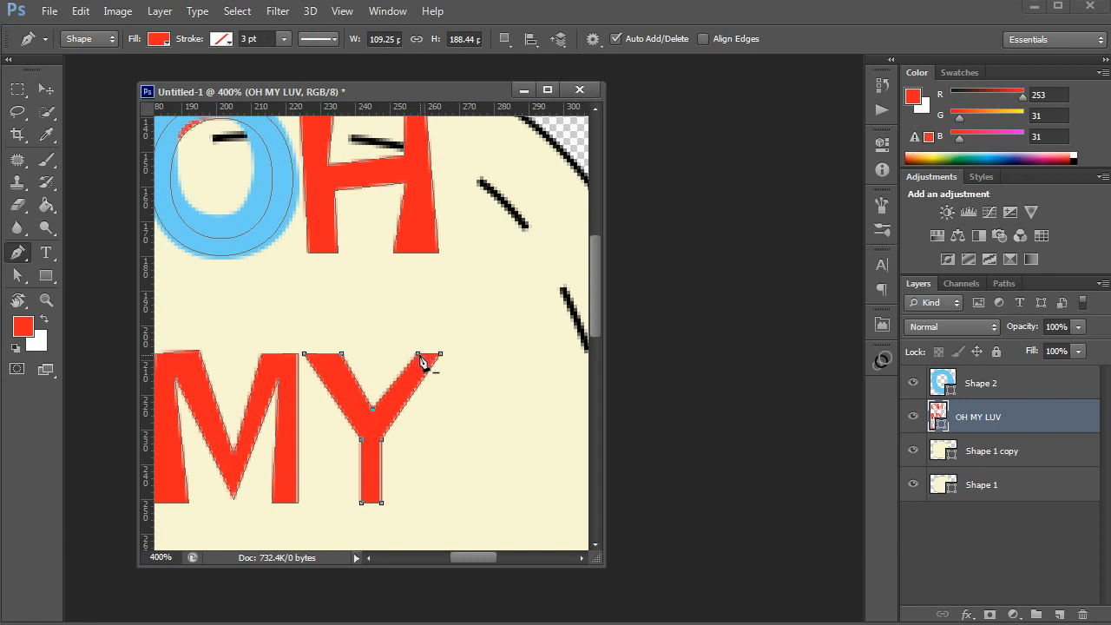
{"action": "key", "text": "a"}
{"action": "left_click_drag", "start_coordinate": [417, 355], "coordinate": [449, 354]}
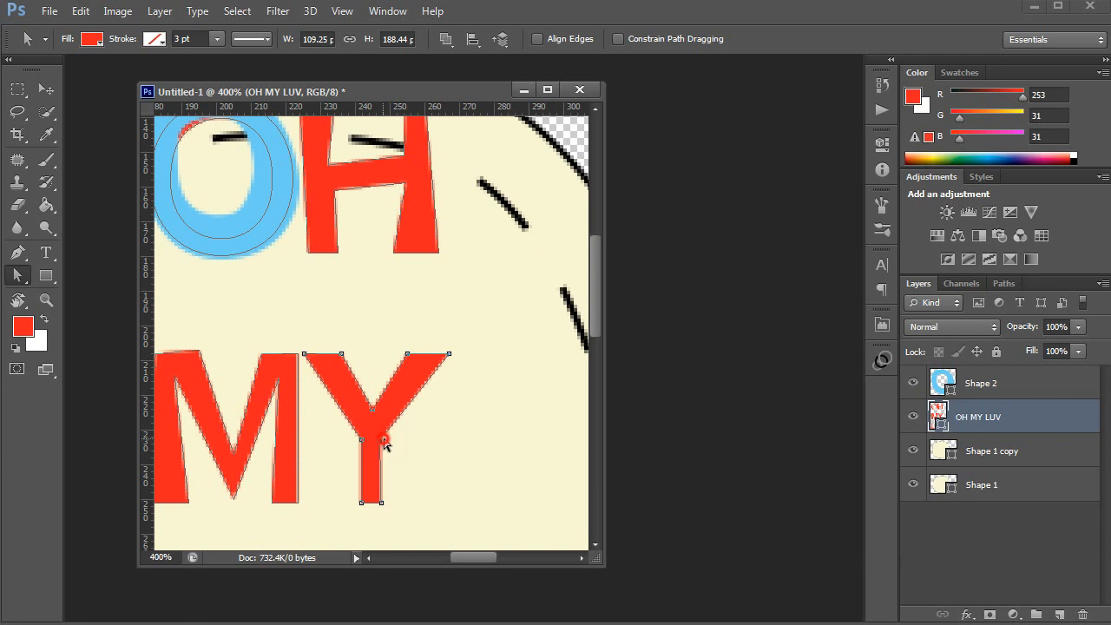
{"action": "mouse_move", "coordinate": [385, 441]}
{"action": "left_mouse_down"}
{"action": "mouse_move", "coordinate": [390, 426]}
{"action": "mouse_move", "coordinate": [383, 438]}
{"action": "left_mouse_up"}
{"action": "left_click_drag", "start_coordinate": [382, 502], "coordinate": [355, 503]}
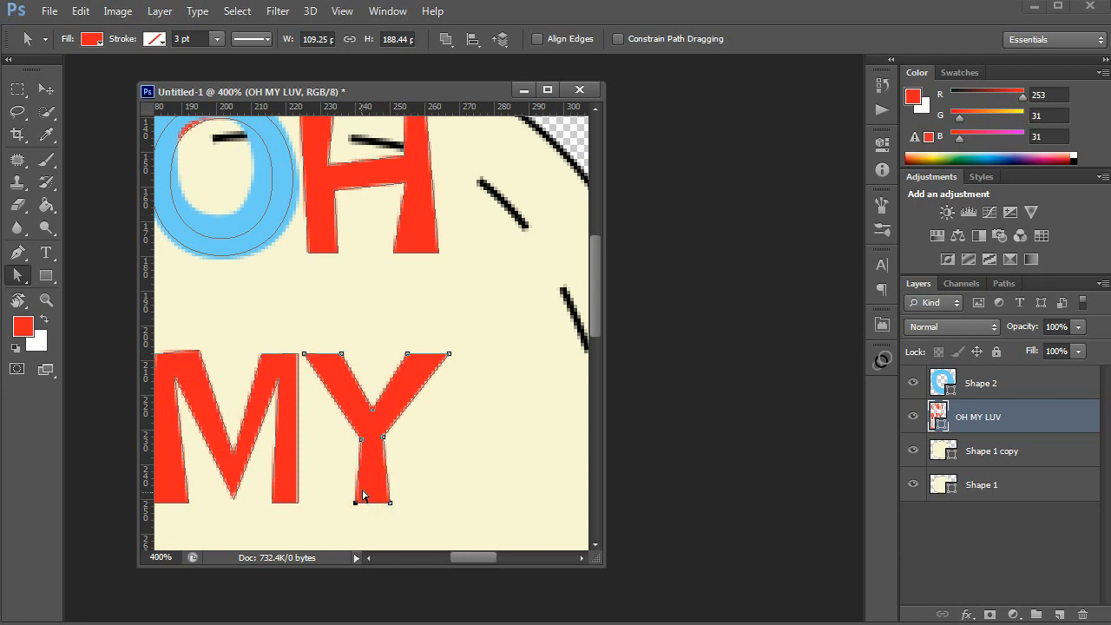
Adjust the anchor where the Y's left arm meets the stem and widen the left arm's top slightly more.
{"action": "left_click", "coordinate": [355, 431]}
{"action": "left_click_drag", "start_coordinate": [357, 430], "coordinate": [360, 433]}
{"action": "left_click_drag", "start_coordinate": [340, 354], "coordinate": [344, 354]}
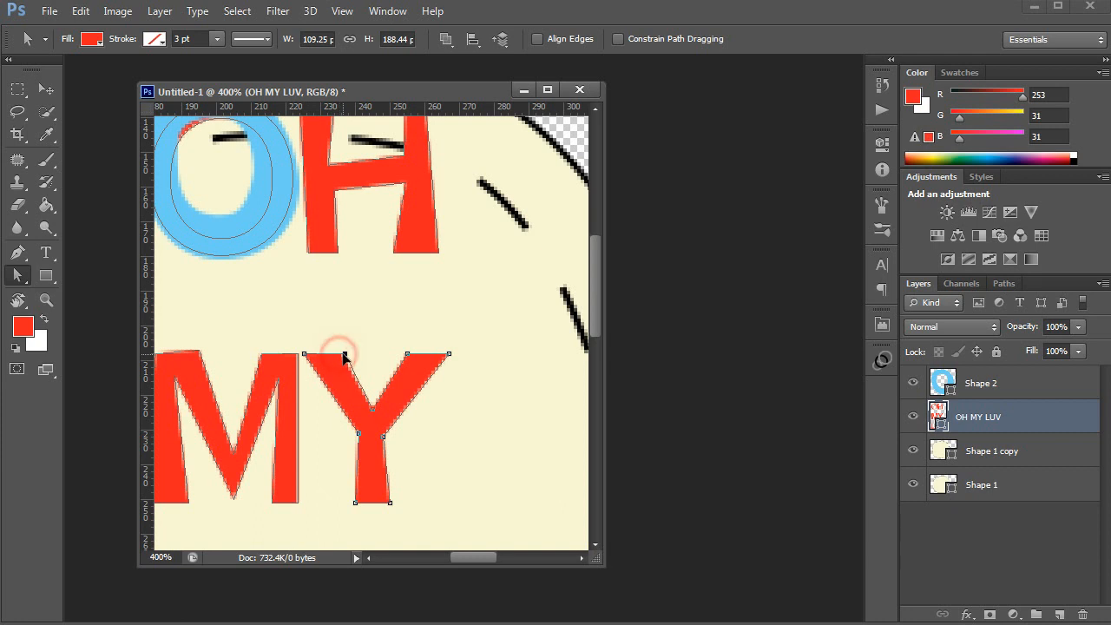
{"action": "left_click", "coordinate": [347, 434], "text": "alt"}
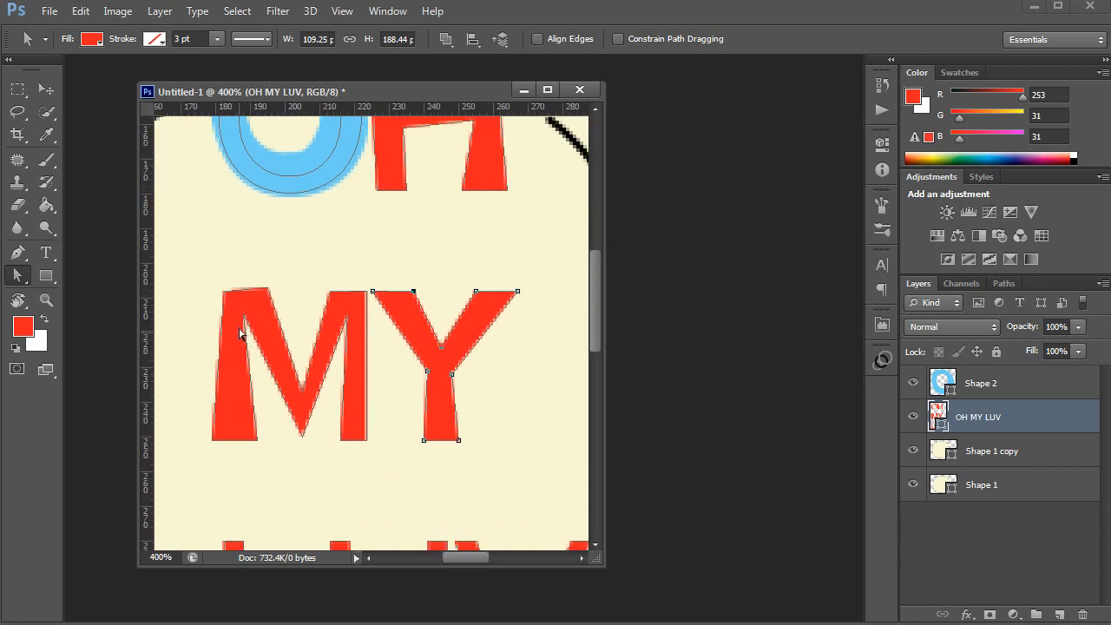
Inspect the reshaped OH MY lettering at several magnifications and bring the LUV line into close view.
{"action": "key", "text": "z"}
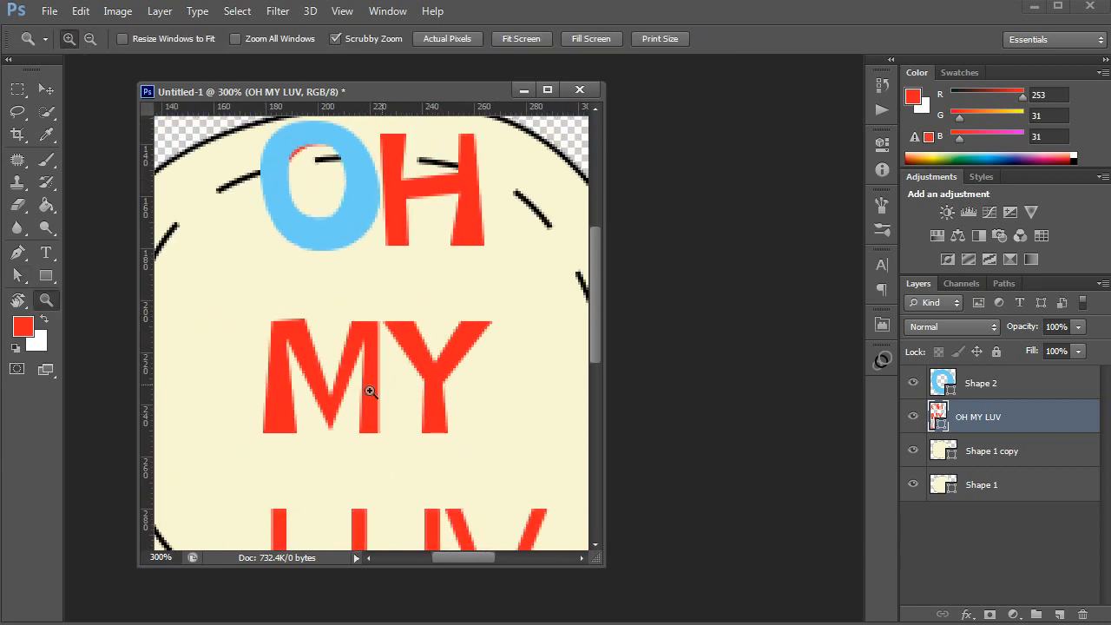
{"action": "left_click", "coordinate": [372, 392]}
{"action": "left_click", "coordinate": [353, 397]}
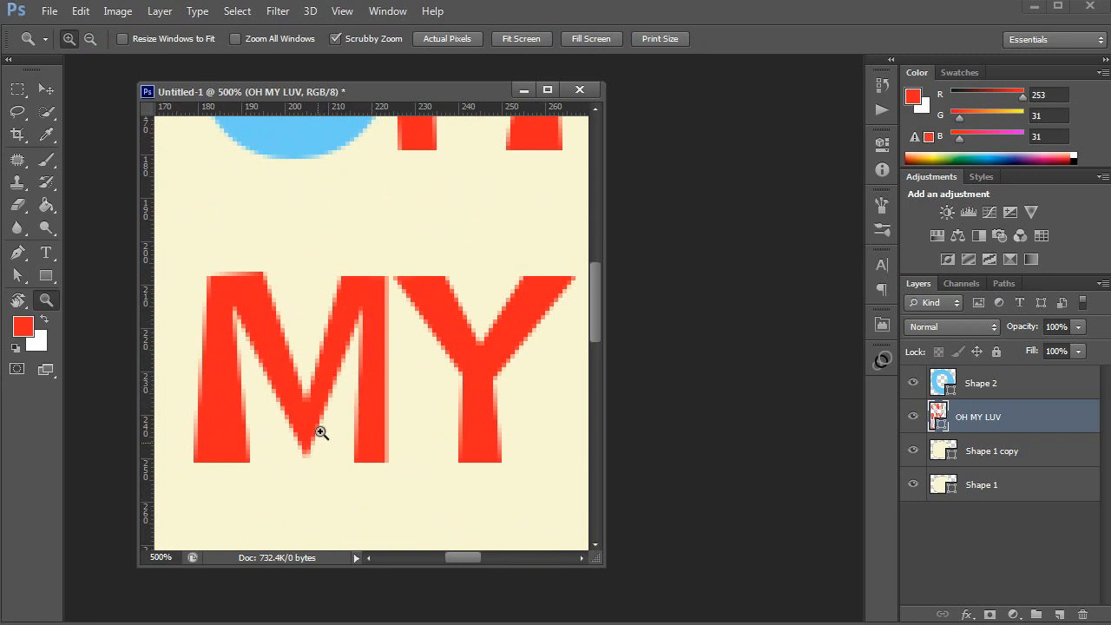
{"action": "left_click", "coordinate": [411, 415], "text": "alt"}
{"action": "left_click", "coordinate": [411, 415], "text": "alt"}
{"action": "left_click", "coordinate": [411, 415], "text": "alt"}
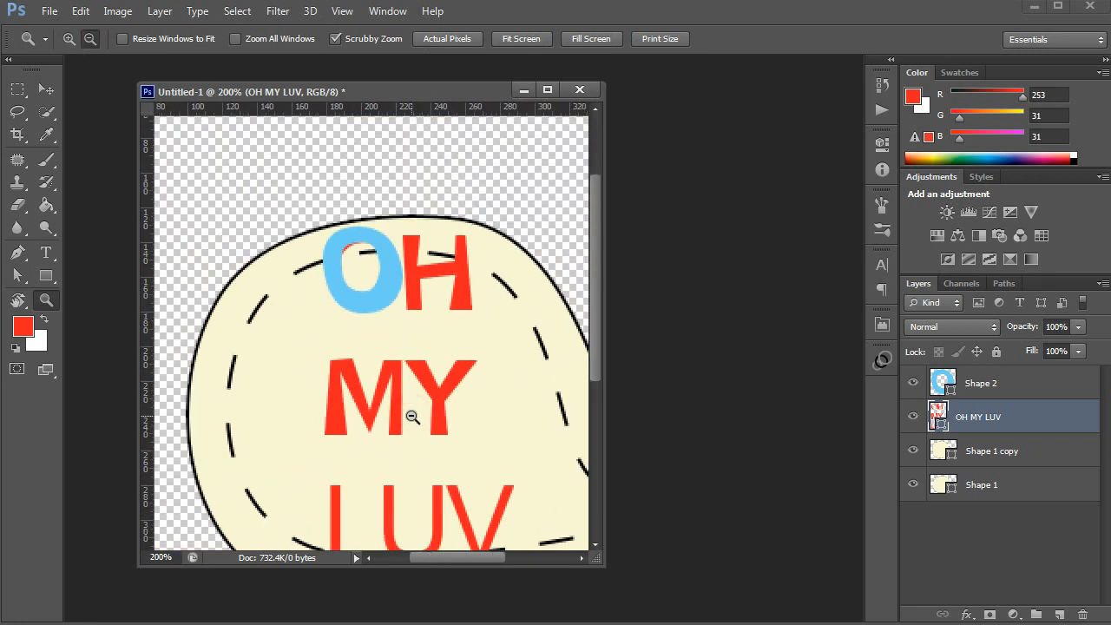
{"action": "scroll", "coordinate": [426, 439], "scroll_direction": "down", "scroll_amount": 3}
{"action": "left_click", "coordinate": [338, 389]}
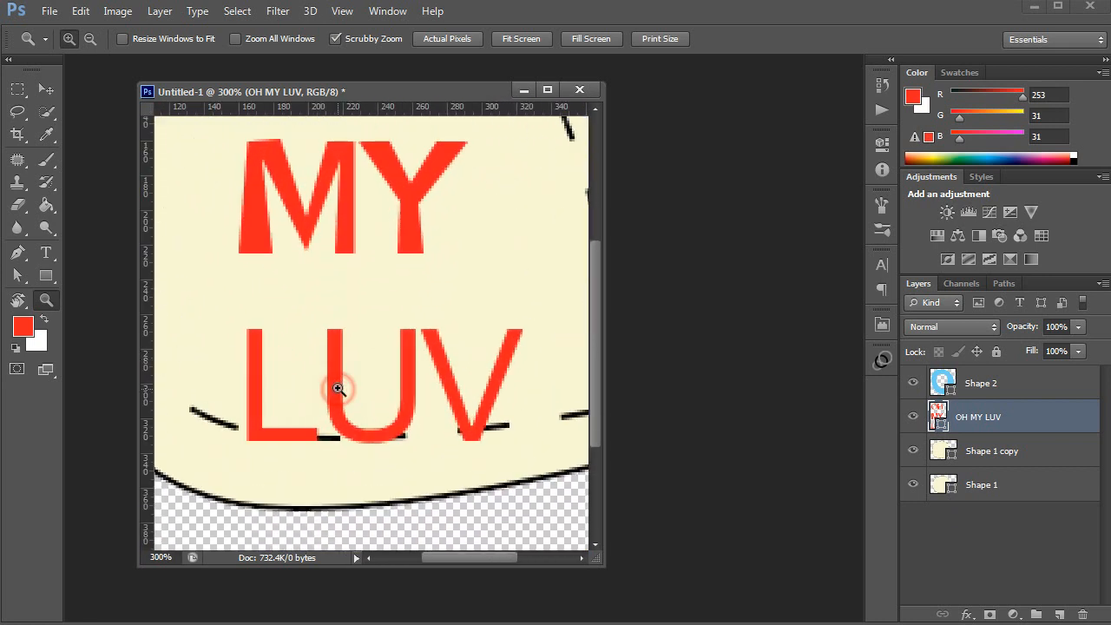
Widen the top of the Y's left arm slightly more toward the fork.
{"action": "scroll", "coordinate": [348, 292], "scroll_direction": "up", "scroll_amount": 3}
{"action": "left_click", "coordinate": [417, 333]}
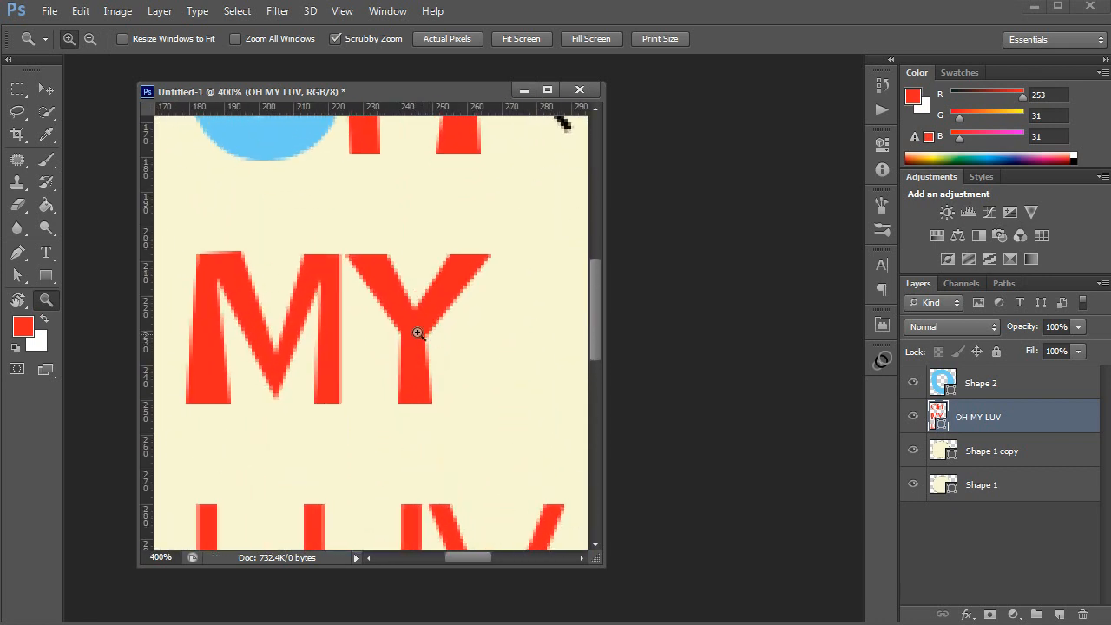
{"action": "key", "text": "a"}
{"action": "left_click", "coordinate": [332, 253]}
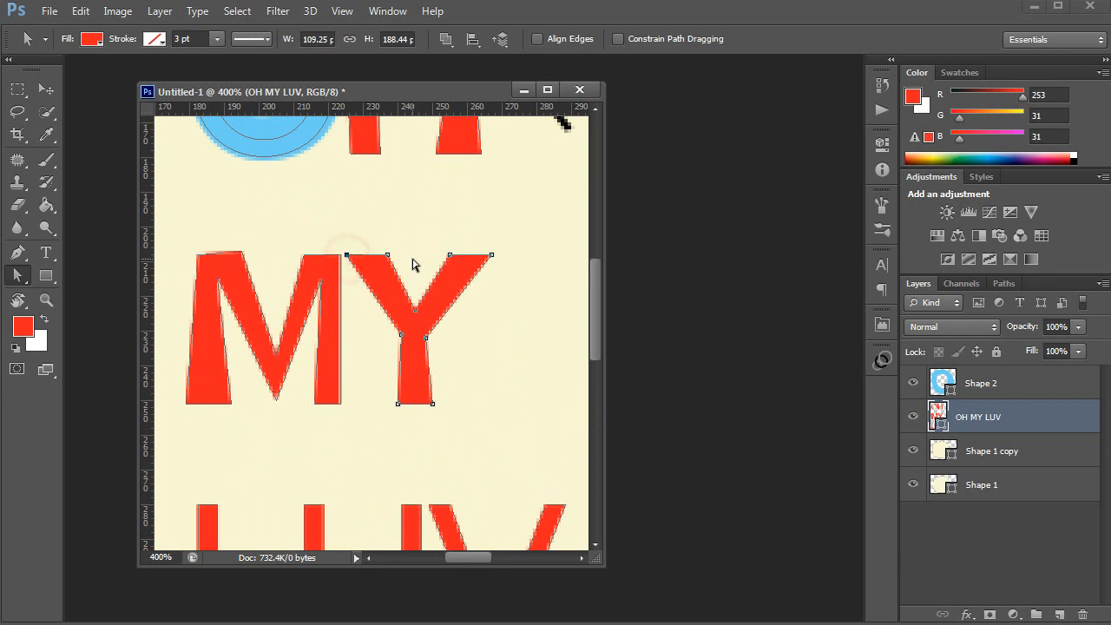
{"action": "left_click_drag", "start_coordinate": [387, 255], "coordinate": [395, 256]}
Widen the top of the L's stem in both directions and raise the upper corner at the end of its foot.
{"action": "scroll", "coordinate": [384, 385], "scroll_direction": "down", "scroll_amount": 3}
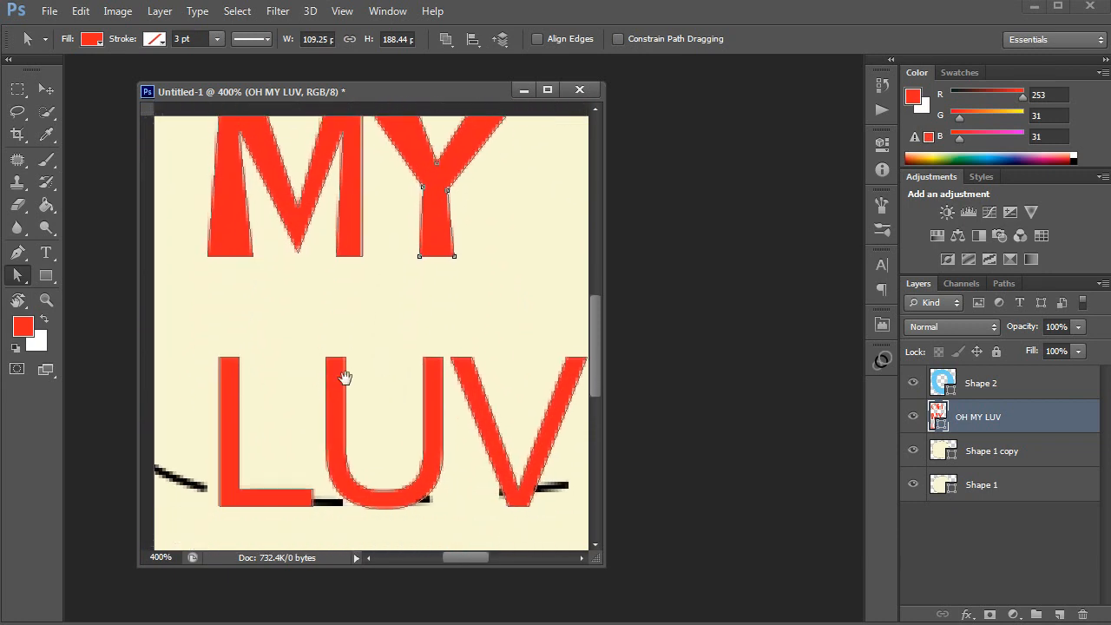
{"action": "left_click", "coordinate": [242, 335]}
{"action": "left_click_drag", "start_coordinate": [242, 335], "coordinate": [214, 332]}
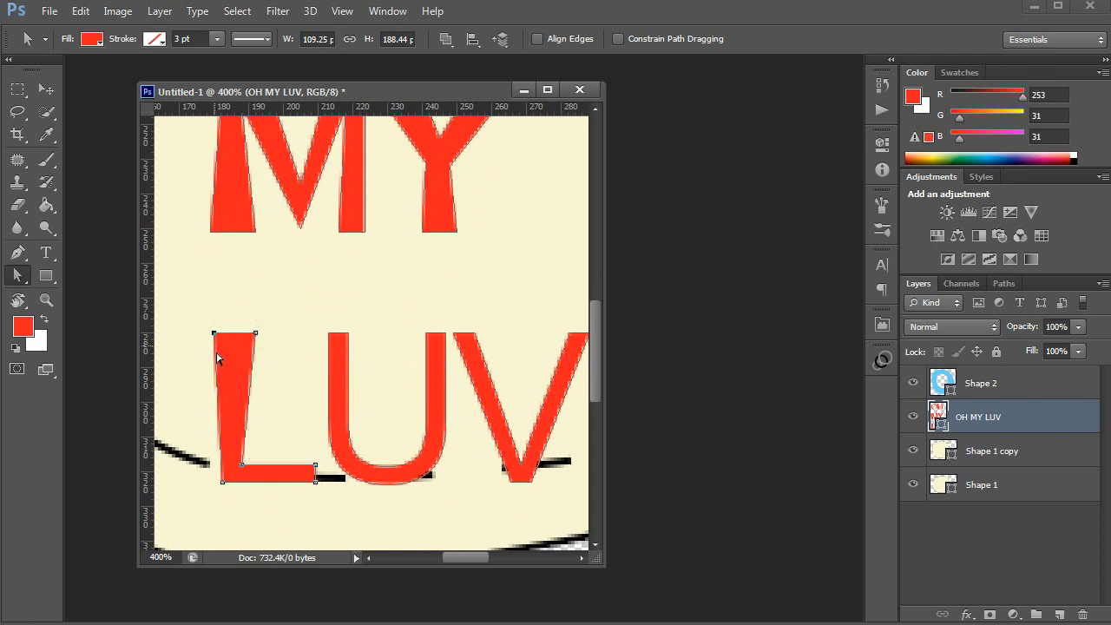
{"action": "left_click", "coordinate": [242, 466]}
{"action": "left_click_drag", "start_coordinate": [317, 469], "coordinate": [316, 447]}
Widen the tops of both U stems inward.
{"action": "left_click", "coordinate": [330, 332]}
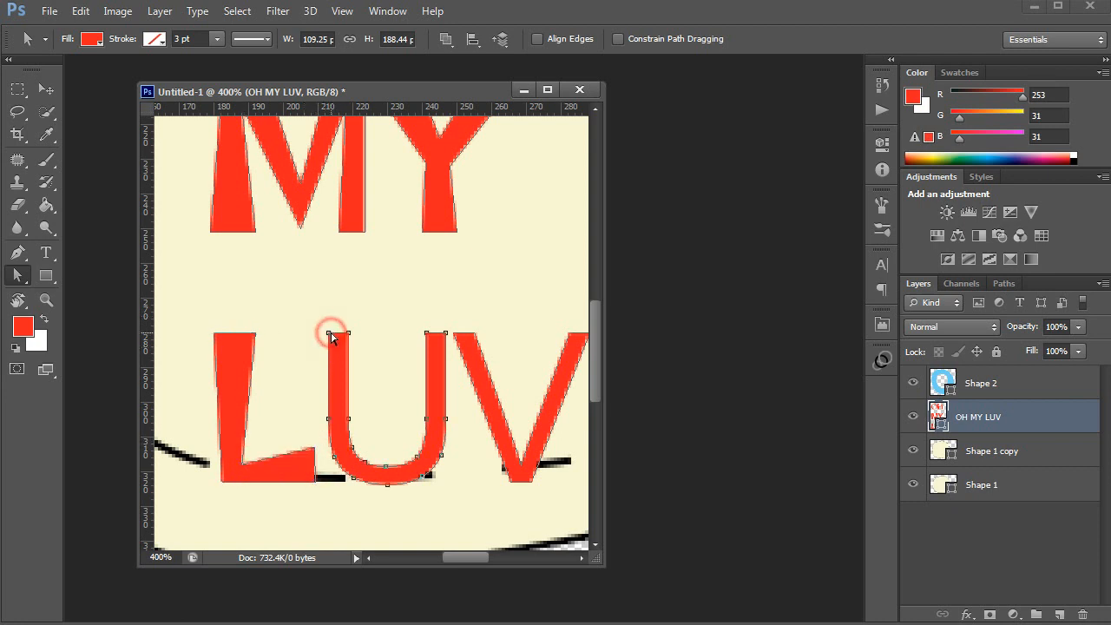
{"action": "left_click_drag", "start_coordinate": [346, 333], "coordinate": [355, 333]}
{"action": "left_click_drag", "start_coordinate": [426, 333], "coordinate": [415, 333]}
Remove the extra anchor points along the inner and outer curves of the U's bowl to smooth it.
{"action": "key", "text": "p"}
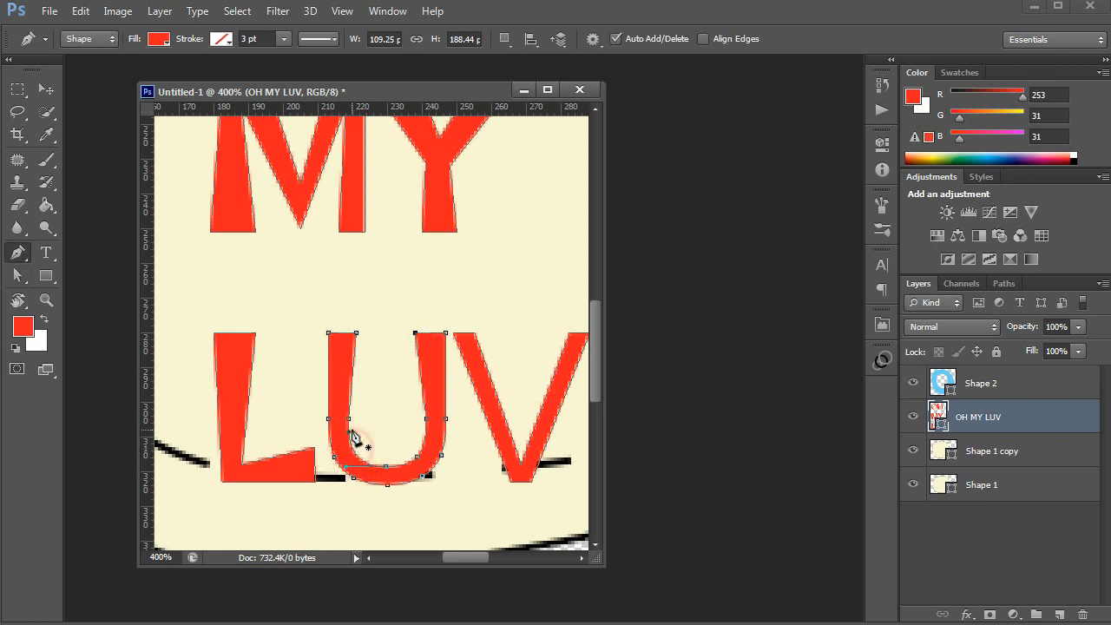
{"action": "left_click", "coordinate": [350, 418]}
{"action": "left_click", "coordinate": [337, 458]}
{"action": "left_click", "coordinate": [356, 483]}
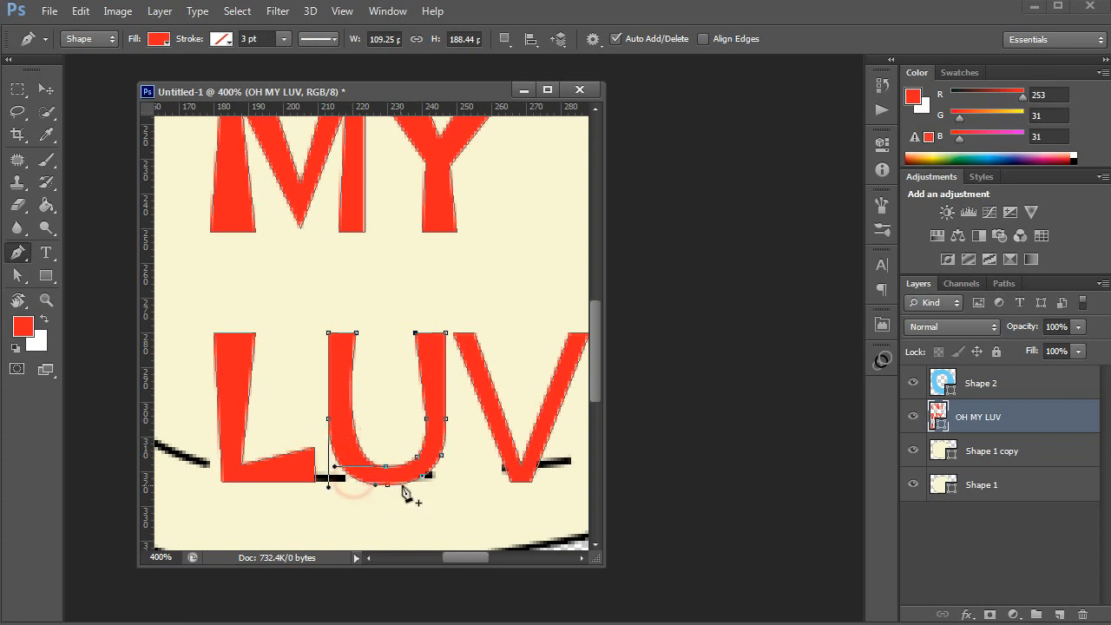
{"action": "left_click", "coordinate": [422, 477]}
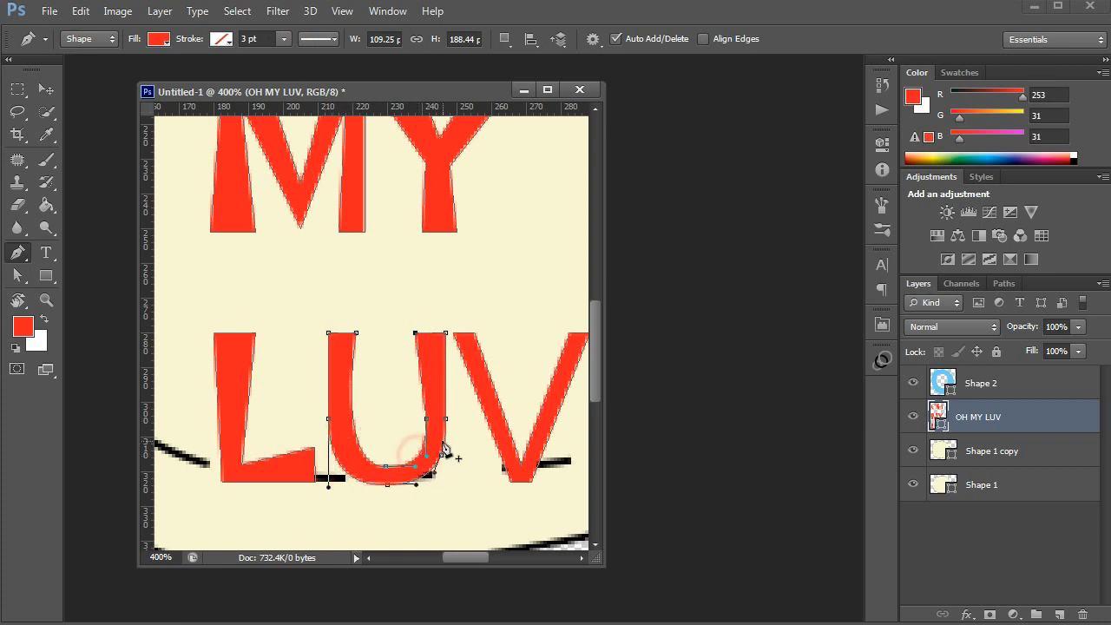
{"action": "left_click", "coordinate": [418, 458]}
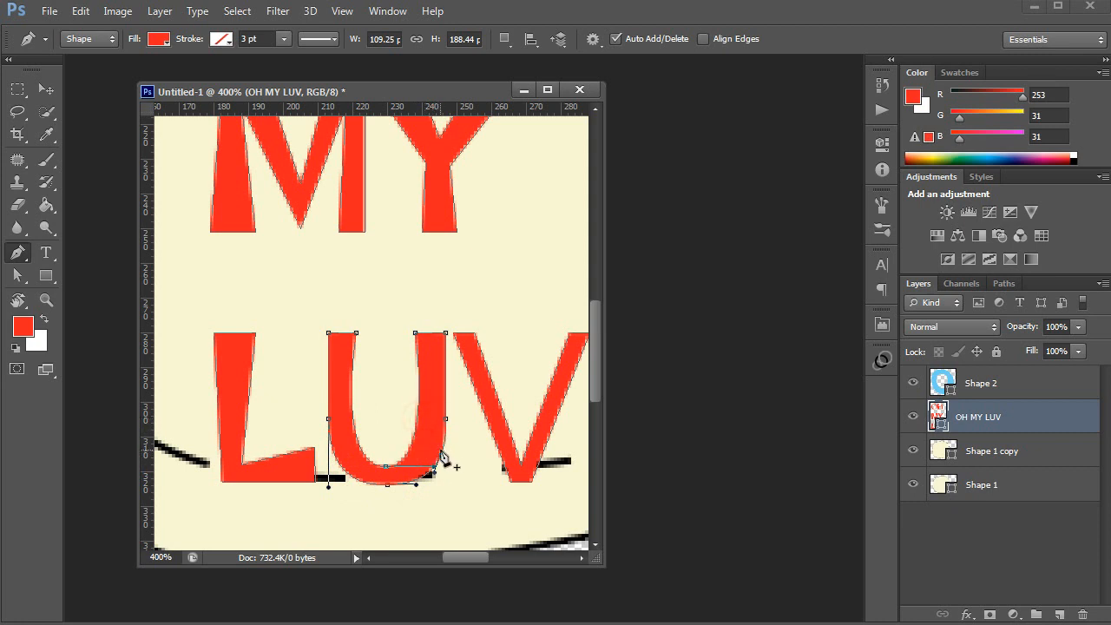
{"action": "left_click", "coordinate": [441, 456]}
Widen the tops of both V arms inward and reduce the V's inner fork to a single corner anchor point.
{"action": "left_click_drag", "start_coordinate": [486, 417], "coordinate": [433, 419]}
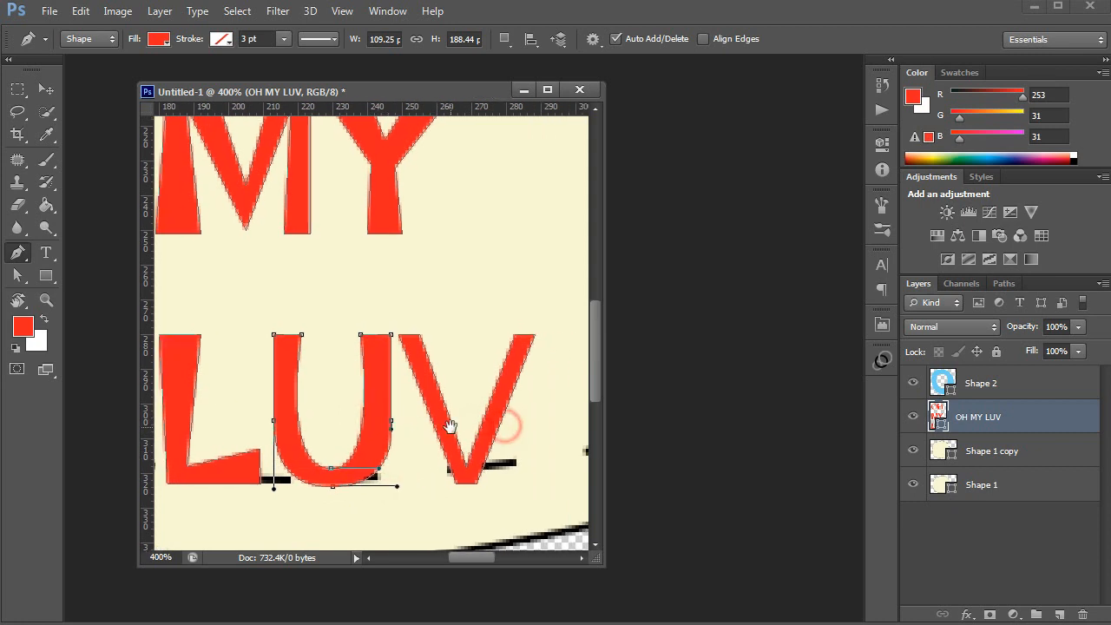
{"action": "key", "text": "a"}
{"action": "left_click", "coordinate": [418, 341]}
{"action": "left_click_drag", "start_coordinate": [417, 340], "coordinate": [432, 339]}
{"action": "key", "text": "p"}
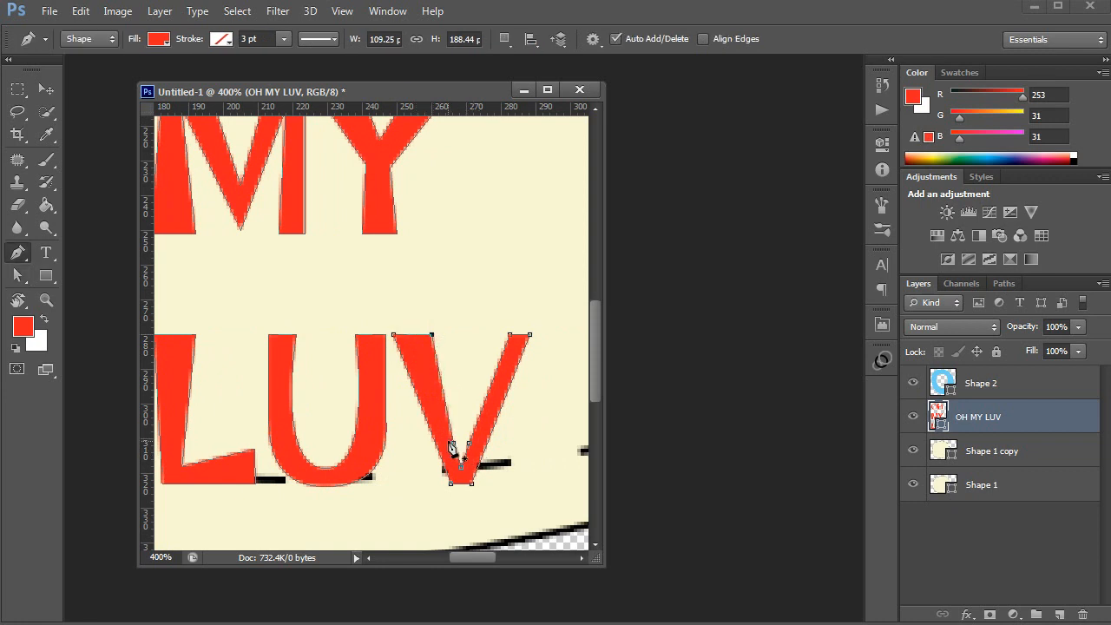
{"action": "left_click", "coordinate": [453, 444]}
{"action": "left_click", "coordinate": [469, 444]}
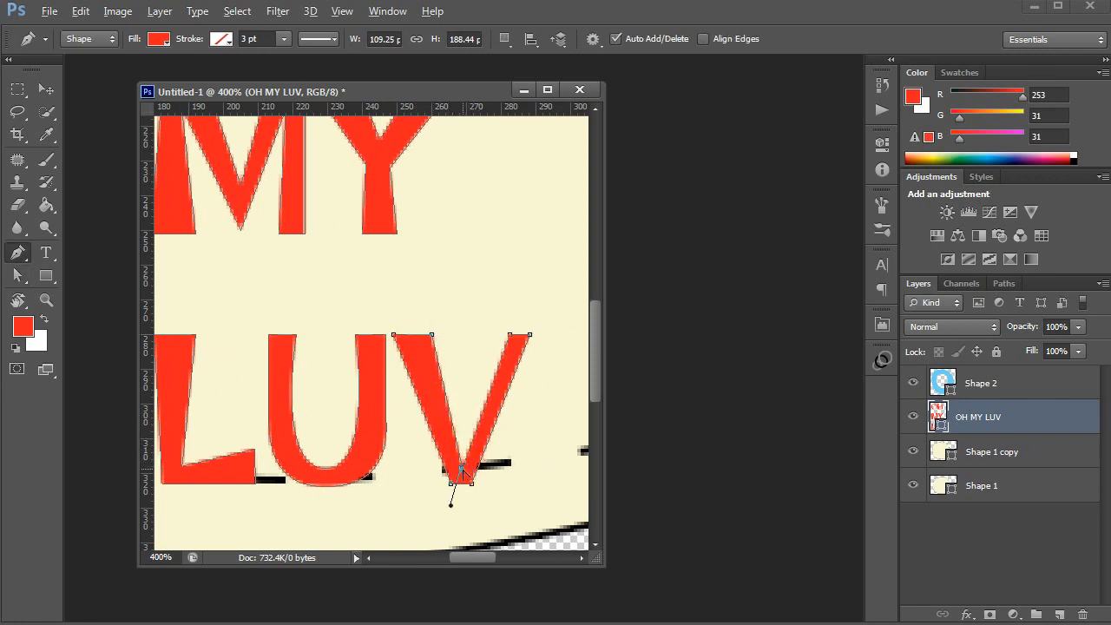
{"action": "left_click", "coordinate": [461, 468], "text": "alt"}
{"action": "key", "text": "a"}
{"action": "left_click_drag", "start_coordinate": [510, 335], "coordinate": [490, 335]}
Reduce the V's base to a single centered point and move the inner fork's anchor upward.
{"action": "key", "text": "p"}
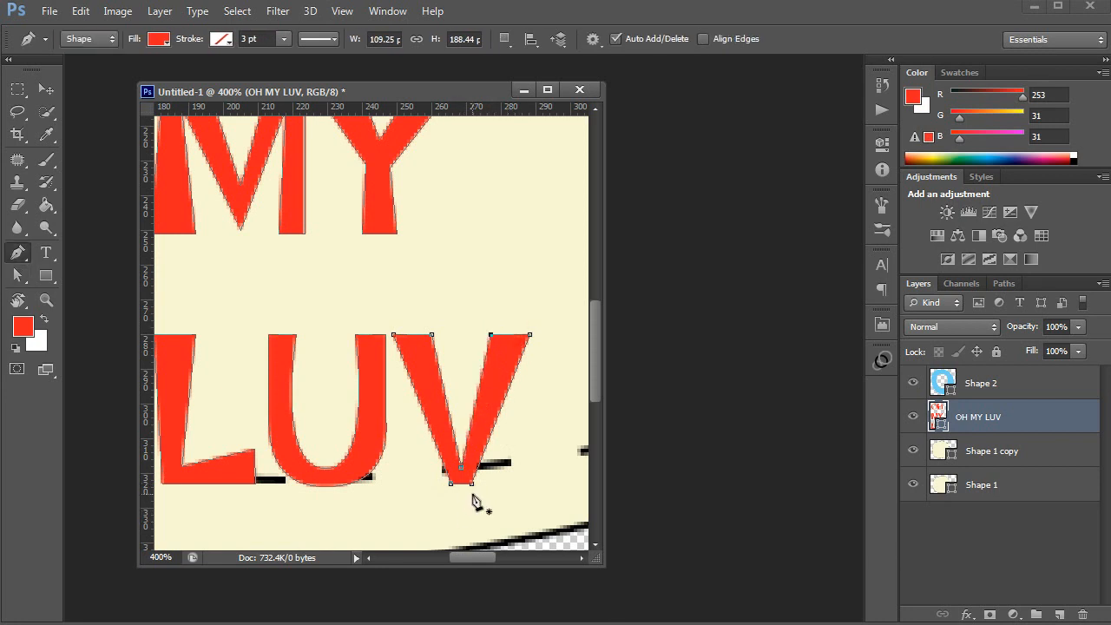
{"action": "left_click", "coordinate": [472, 483]}
{"action": "key", "text": "a"}
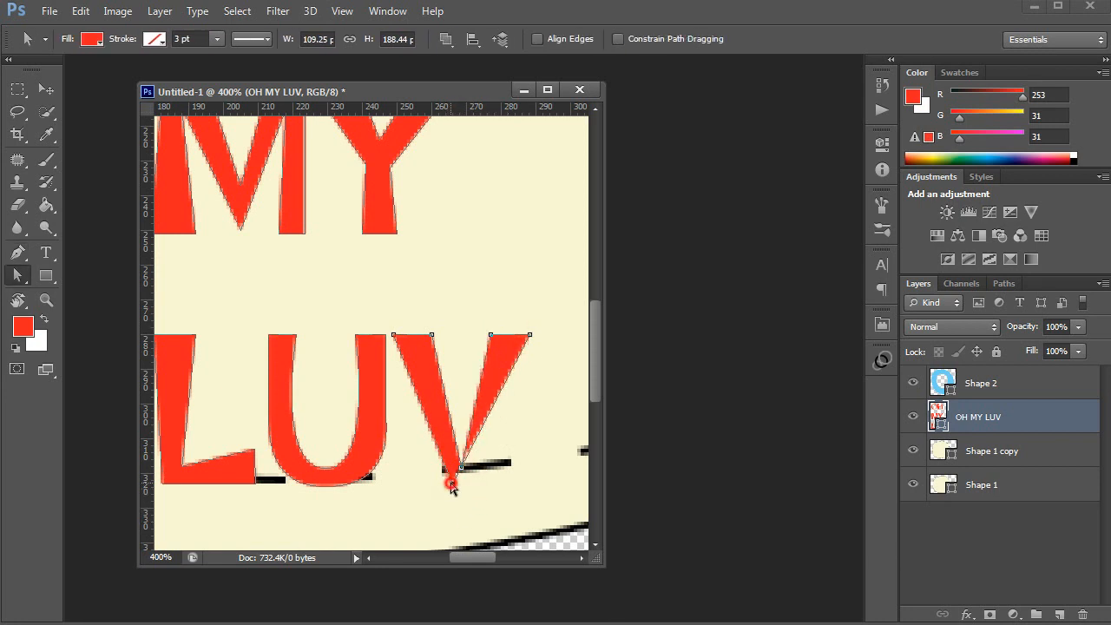
{"action": "left_click_drag", "start_coordinate": [451, 484], "coordinate": [463, 488]}
{"action": "left_click_drag", "start_coordinate": [464, 440], "coordinate": [463, 434]}
Widen the tops of both U stems further inward and raise their top edges slightly.
{"action": "key", "text": "z"}
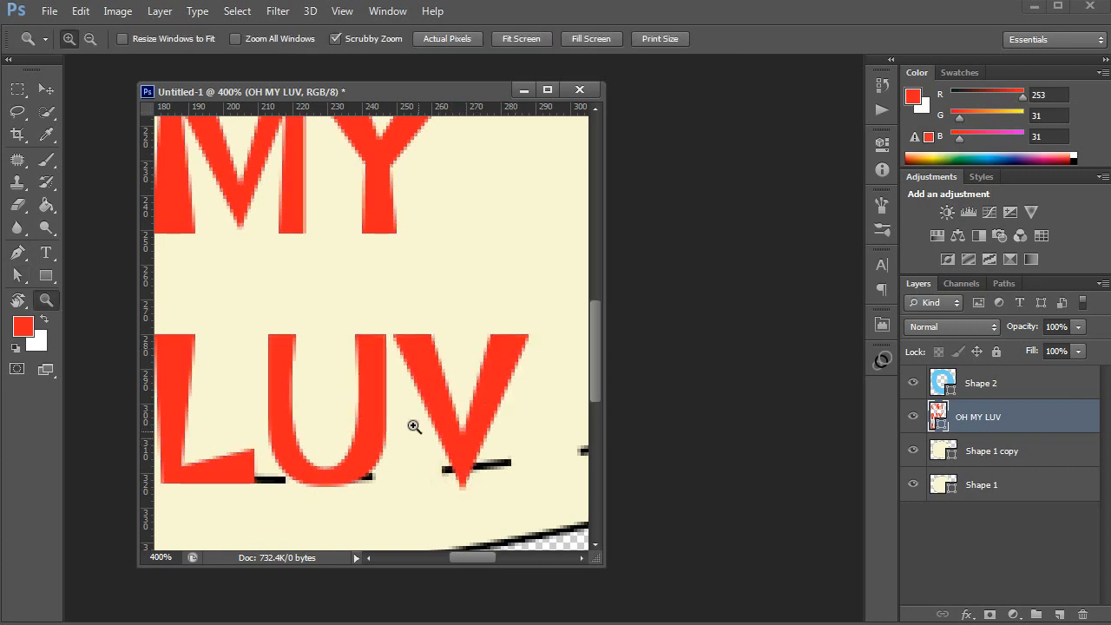
{"action": "left_click", "coordinate": [380, 372], "text": "alt"}
{"action": "left_click", "coordinate": [379, 372], "text": "alt"}
{"action": "left_click_drag", "start_coordinate": [347, 301], "coordinate": [345, 361]}
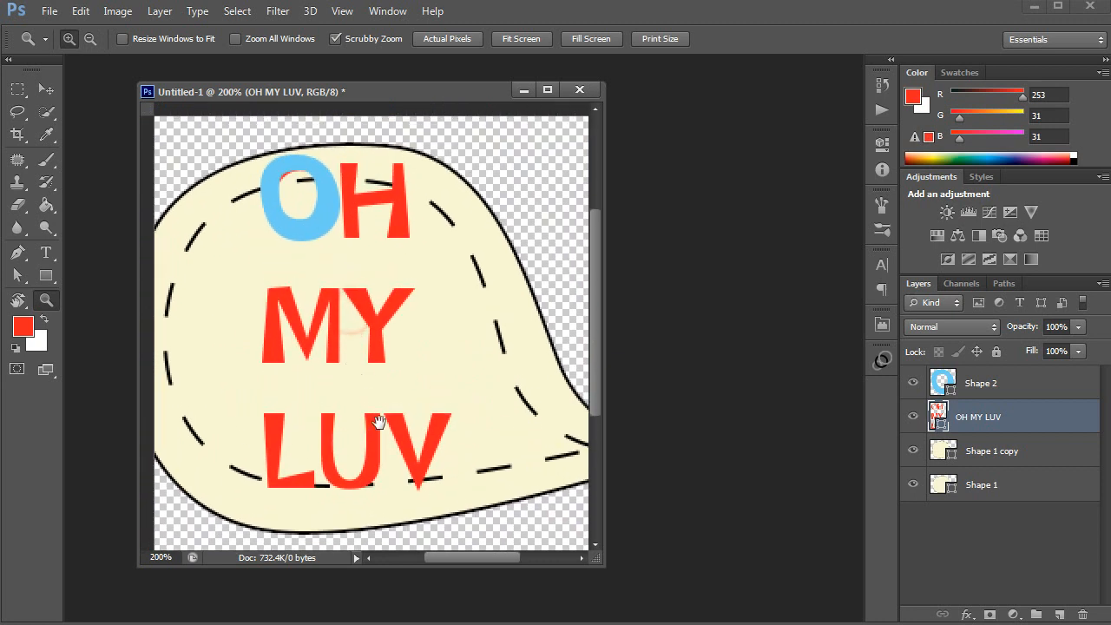
{"action": "left_click", "coordinate": [363, 442]}
{"action": "key", "text": "a"}
{"action": "left_click", "coordinate": [310, 392]}
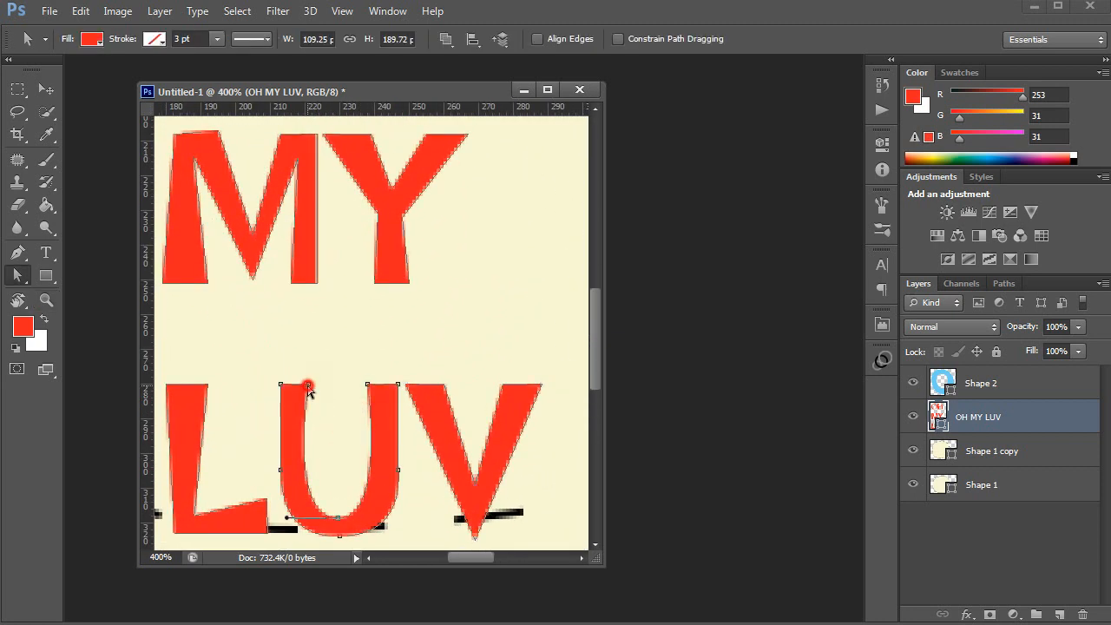
{"action": "left_click_drag", "start_coordinate": [309, 385], "coordinate": [273, 380]}
{"action": "left_click_drag", "start_coordinate": [368, 384], "coordinate": [257, 474]}
Flare the base of the M's right leg outward.
{"action": "left_click_drag", "start_coordinate": [333, 377], "coordinate": [385, 342]}
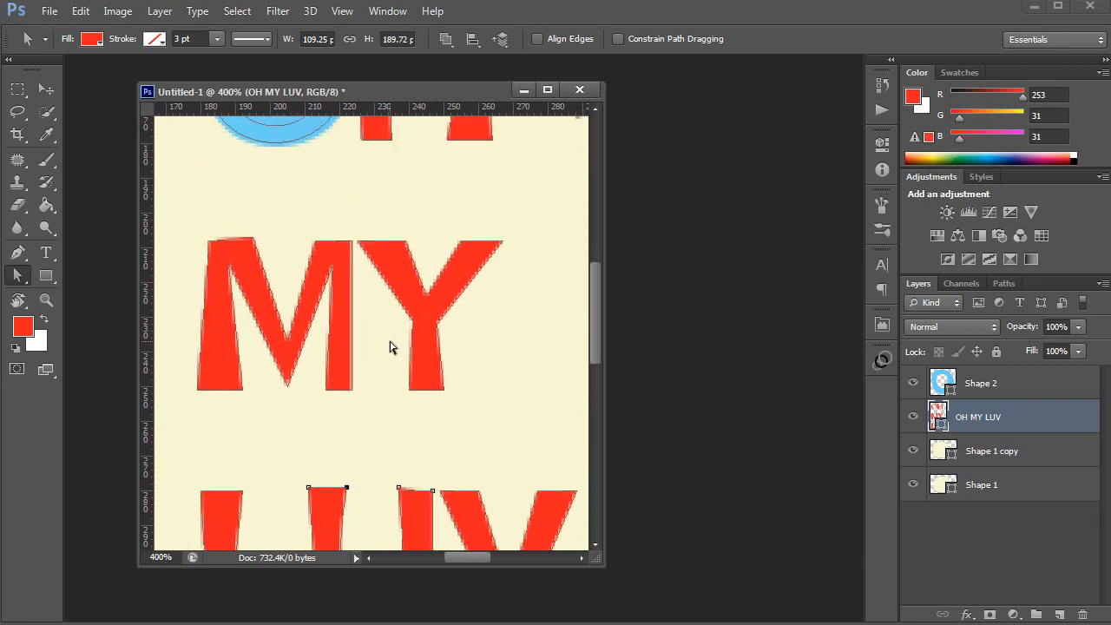
{"action": "left_click", "coordinate": [352, 386]}
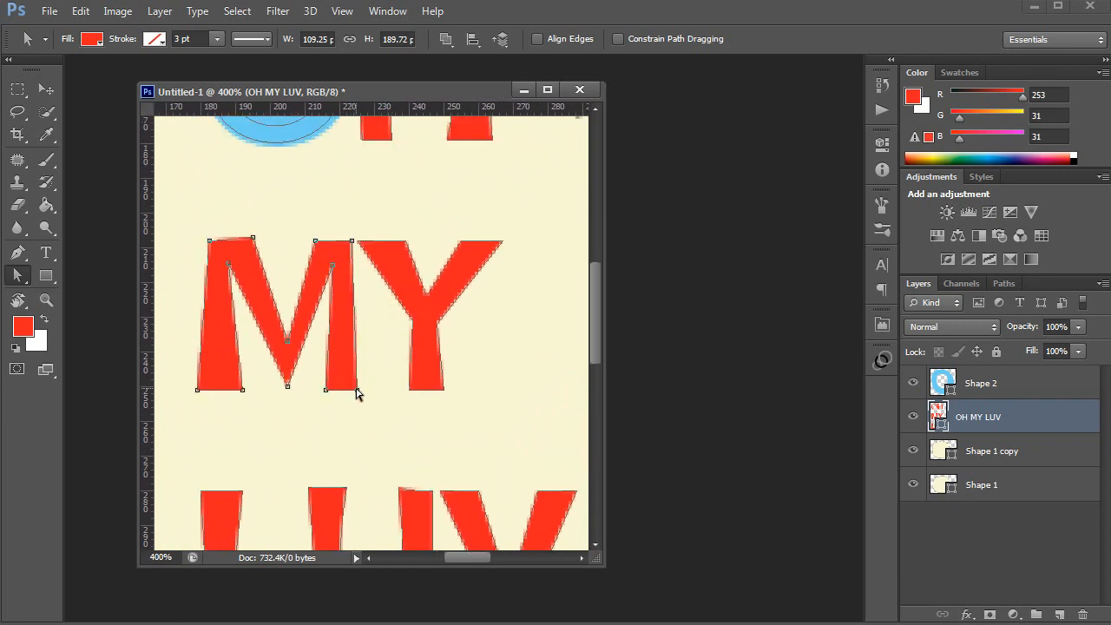
{"action": "left_click_drag", "start_coordinate": [415, 294], "coordinate": [412, 385]}
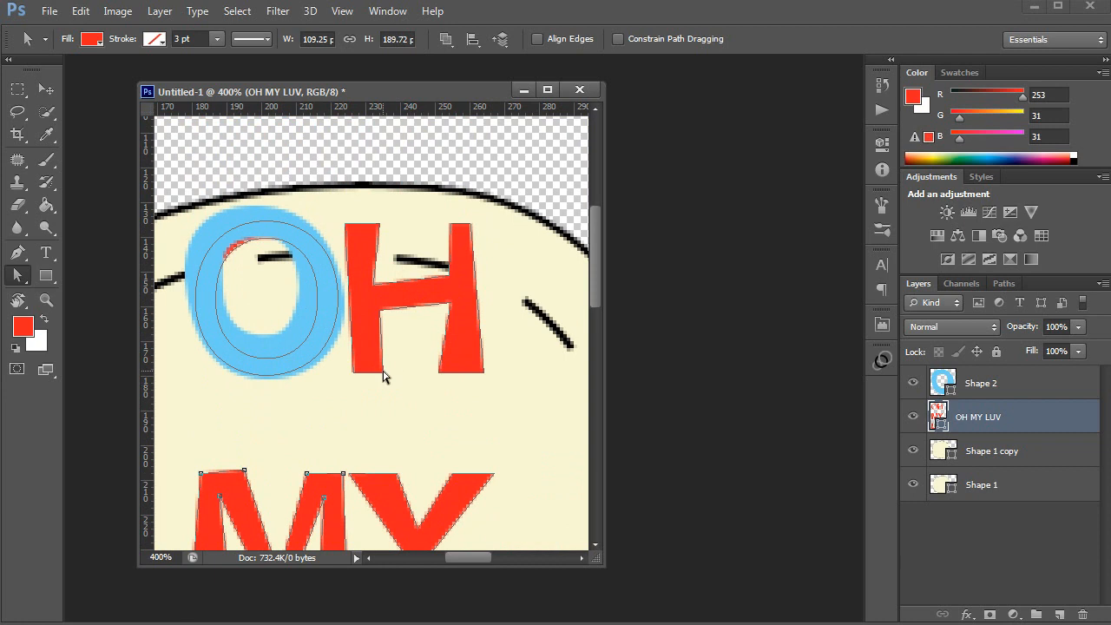
Hide the Shape 2, Shape 1 copy and Shape 1 layers so only the red OH MY LUV lettering shows.
{"action": "key", "text": "z"}
{"action": "left_click", "coordinate": [437, 427], "text": "alt"}
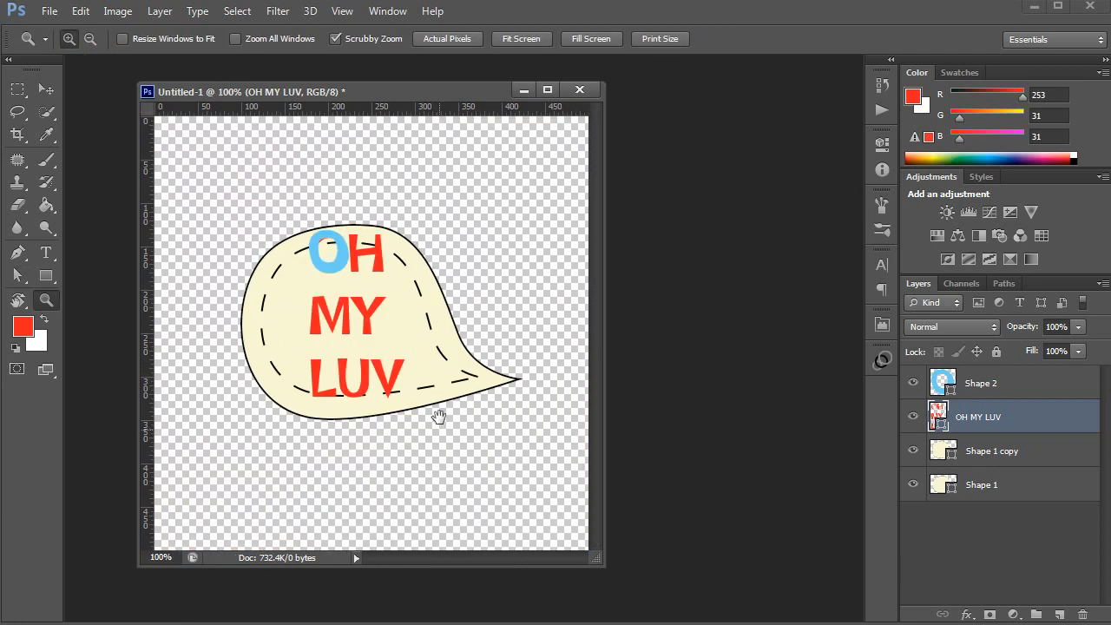
{"action": "left_click_drag", "start_coordinate": [348, 291], "coordinate": [764, 330]}
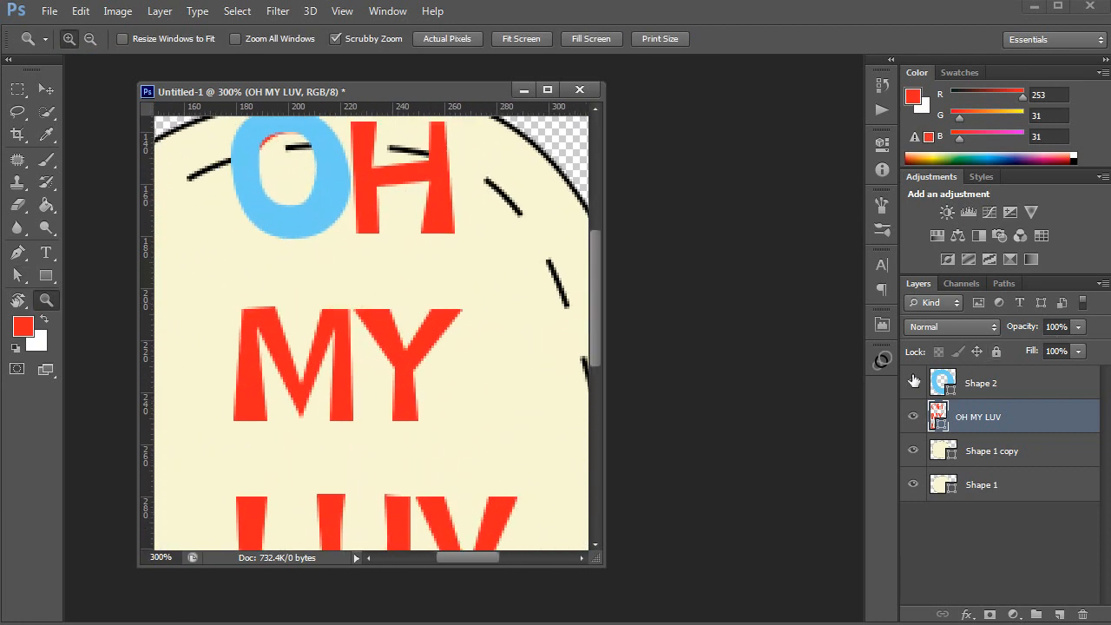
{"action": "left_click", "coordinate": [913, 383]}
{"action": "left_click", "coordinate": [912, 450]}
{"action": "left_click", "coordinate": [912, 484]}
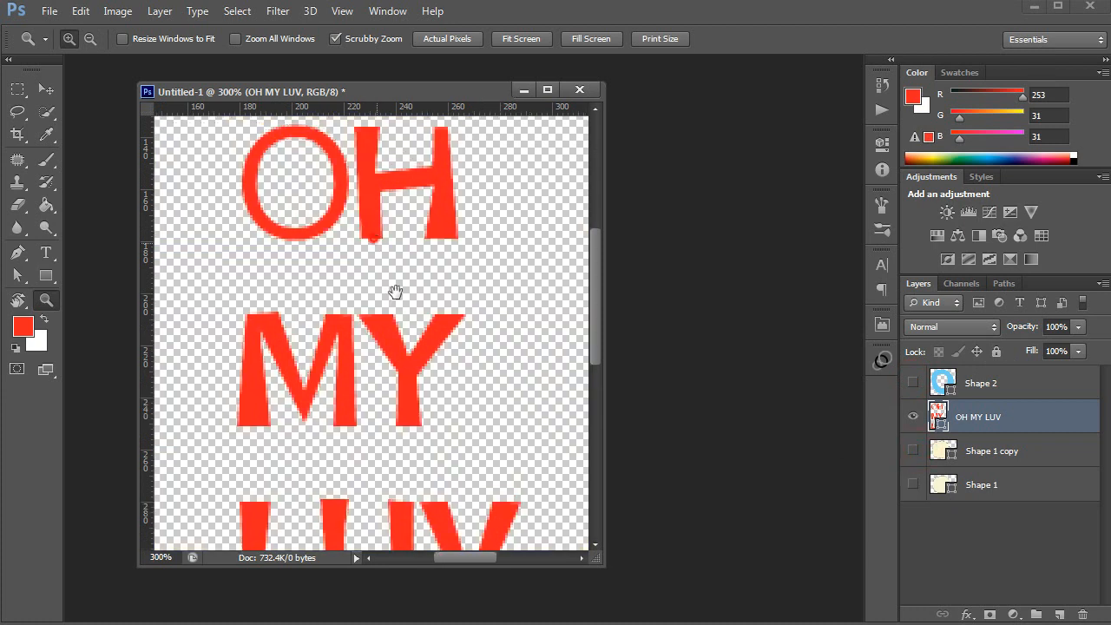
Try to delete the red O by selecting all its anchor points, then undo the deletion.
{"action": "left_click_drag", "start_coordinate": [280, 200], "coordinate": [382, 378]}
{"action": "key", "text": "ctrl+r"}
{"action": "key", "text": "a"}
{"action": "left_click", "coordinate": [382, 378]}
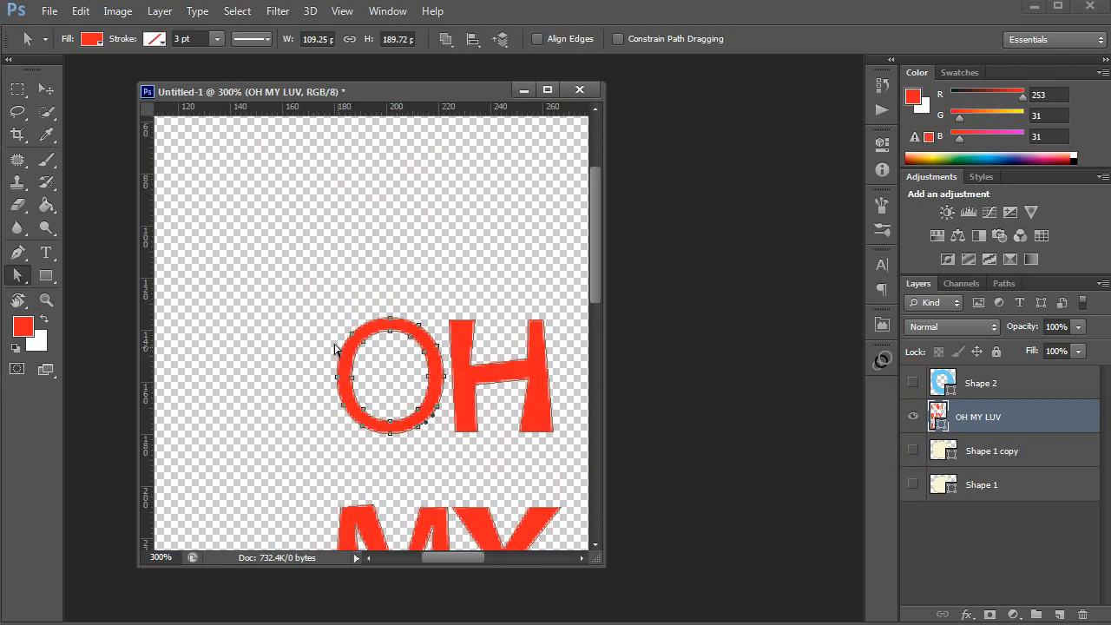
{"action": "left_click_drag", "start_coordinate": [298, 280], "coordinate": [449, 457]}
{"action": "key", "text": "Delete"}
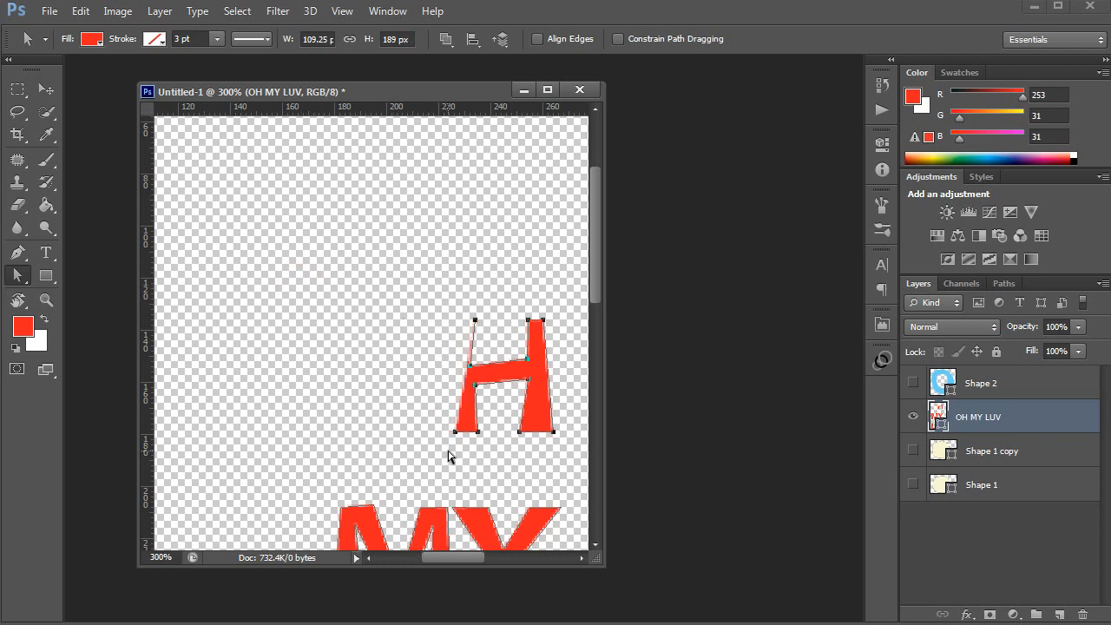
{"action": "key", "text": "ctrl+z"}
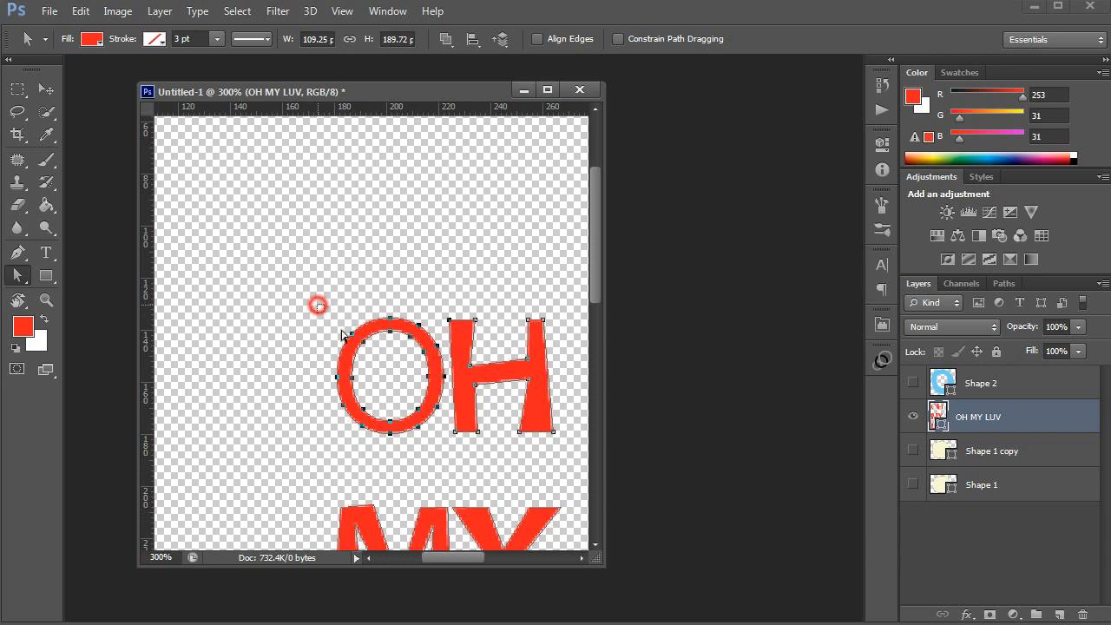
Delete the red O's anchor points from the OH MY LUV layer while keeping the H.
{"action": "left_click_drag", "start_coordinate": [317, 305], "coordinate": [448, 434]}
{"action": "left_click", "coordinate": [438, 301]}
{"action": "left_click_drag", "start_coordinate": [299, 304], "coordinate": [452, 442]}
{"action": "key", "text": "Delete"}
{"action": "key", "text": "z"}
{"action": "left_click", "coordinate": [440, 367], "text": "alt"}
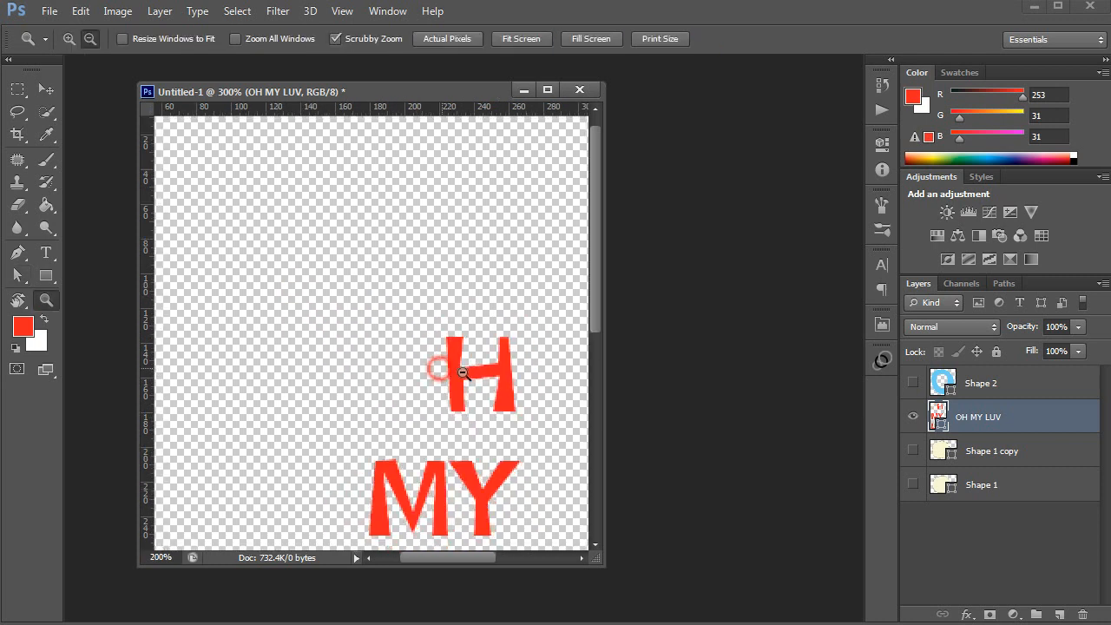
Show the Shape 2 layer and merge it with the OH MY LUV layer.
{"action": "left_click", "coordinate": [914, 382]}
{"action": "left_click", "coordinate": [965, 389], "text": "shift"}
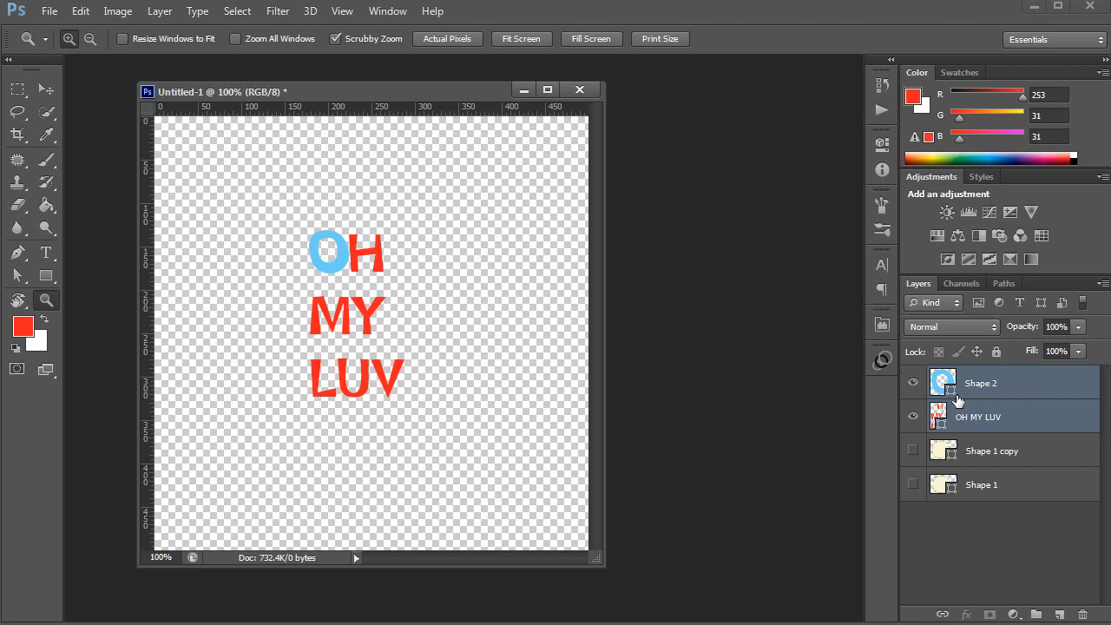
{"action": "key", "text": "ctrl+e"}
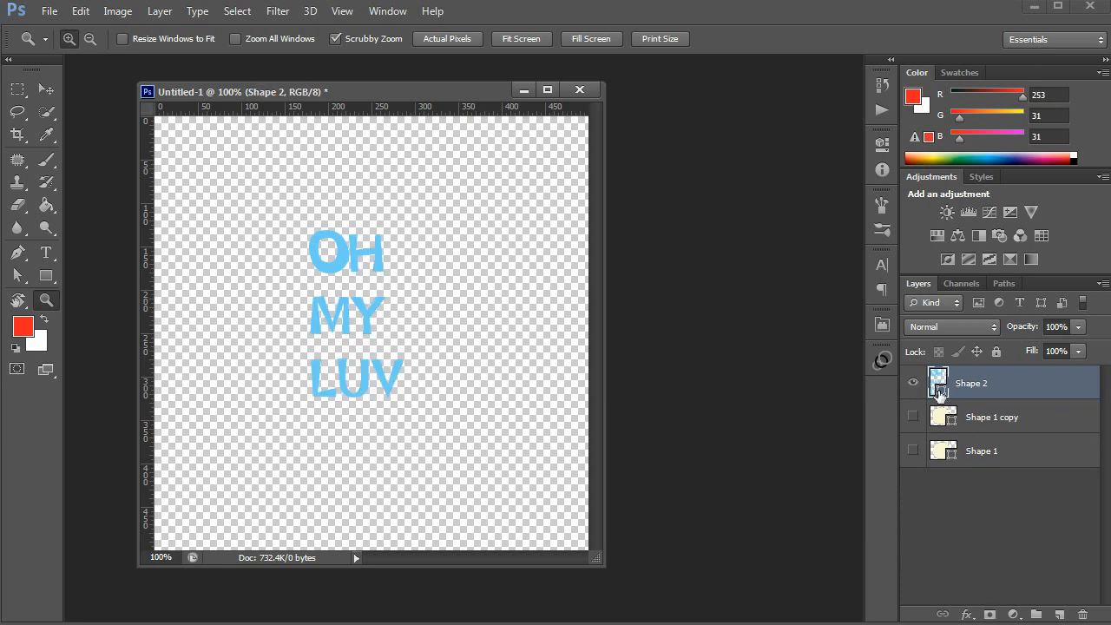
Show the Shape 1 copy and Shape 1 bubble layers again behind the merged lettering.
{"action": "left_click", "coordinate": [912, 383]}
{"action": "left_click", "coordinate": [912, 383]}
{"action": "left_click", "coordinate": [912, 417]}
{"action": "left_click", "coordinate": [912, 450]}
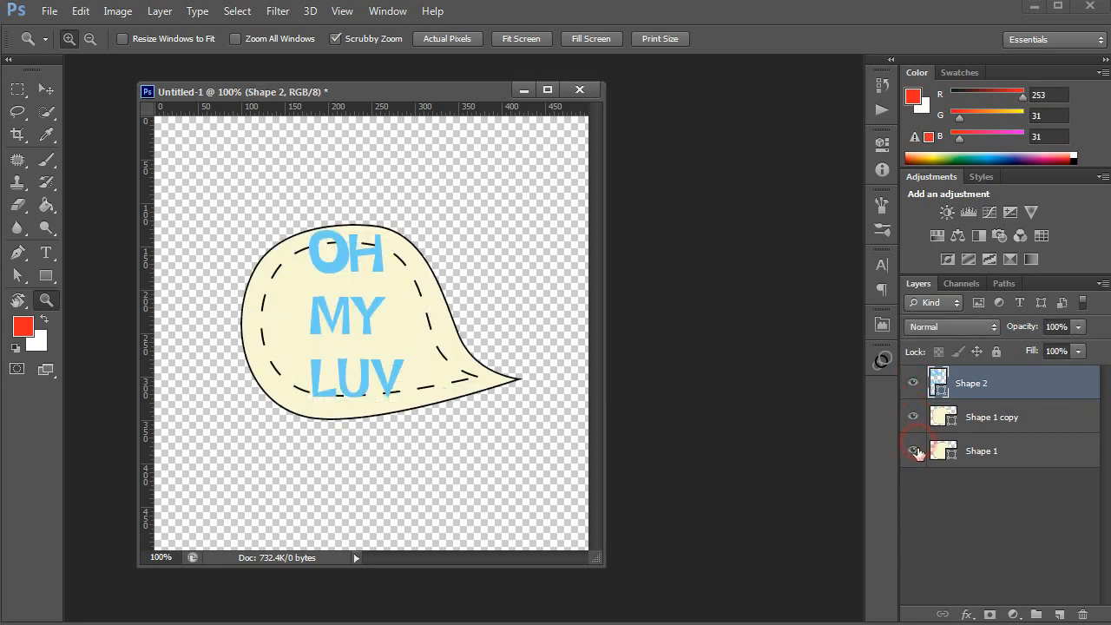
{"action": "left_click", "coordinate": [363, 316], "text": "alt"}
{"action": "left_click", "coordinate": [364, 317]}
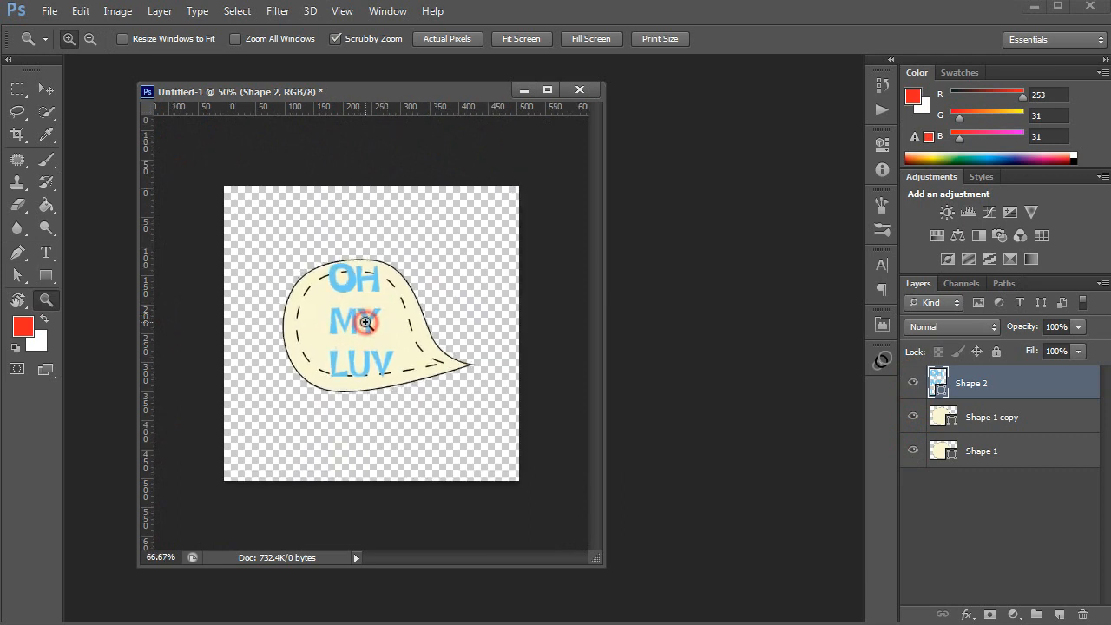
{"action": "left_click", "coordinate": [366, 323]}
{"action": "left_click", "coordinate": [367, 322], "text": "alt"}
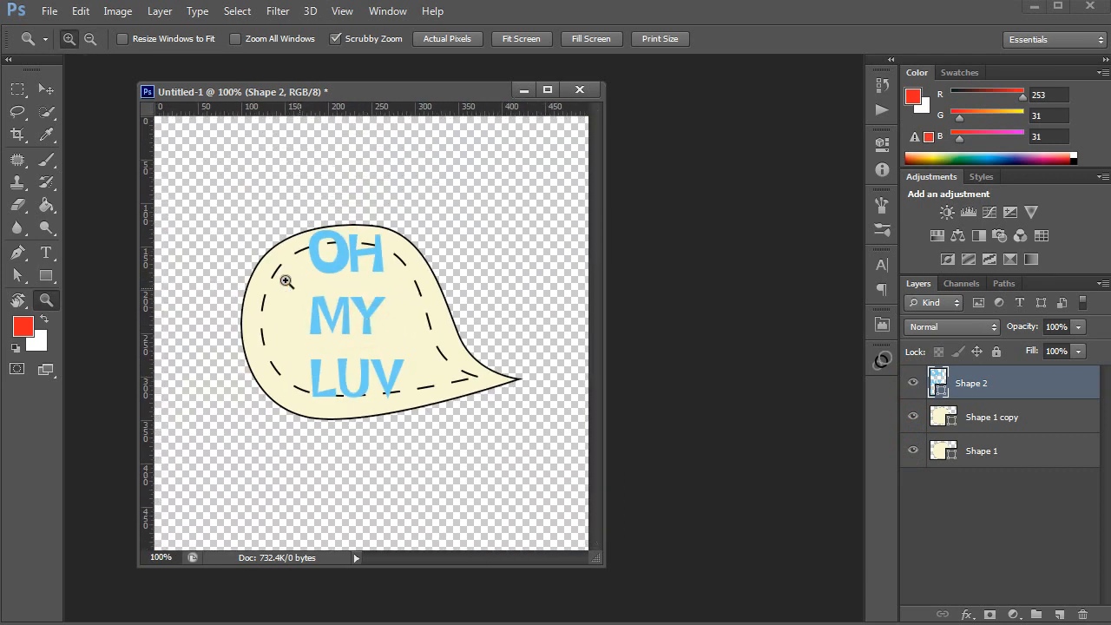
Cut the OH letter paths onto their own shape layer and select the layer holding MY LUV.
{"action": "key", "text": "v"}
{"action": "key", "text": "a"}
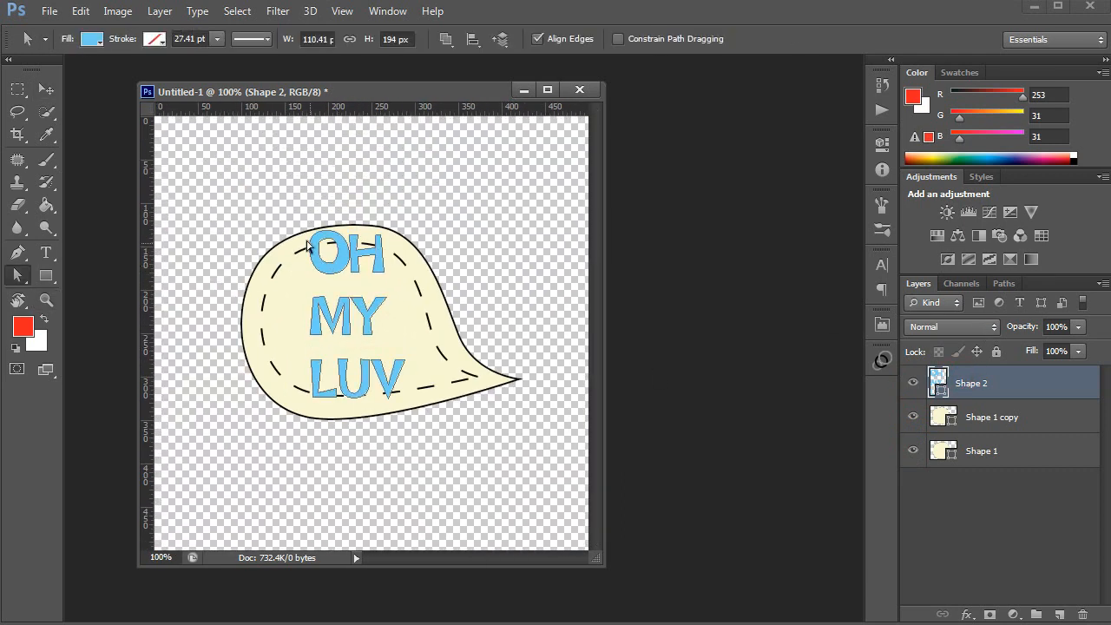
{"action": "left_click_drag", "start_coordinate": [277, 211], "coordinate": [403, 283]}
{"action": "key", "text": "ctrl+j"}
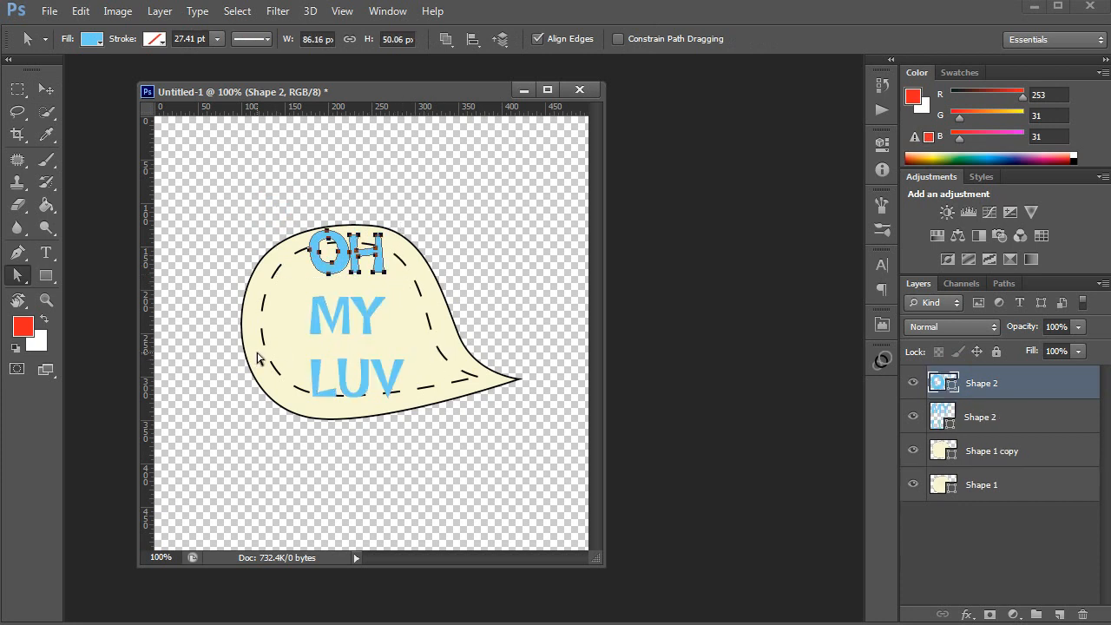
{"action": "left_click", "coordinate": [981, 410]}
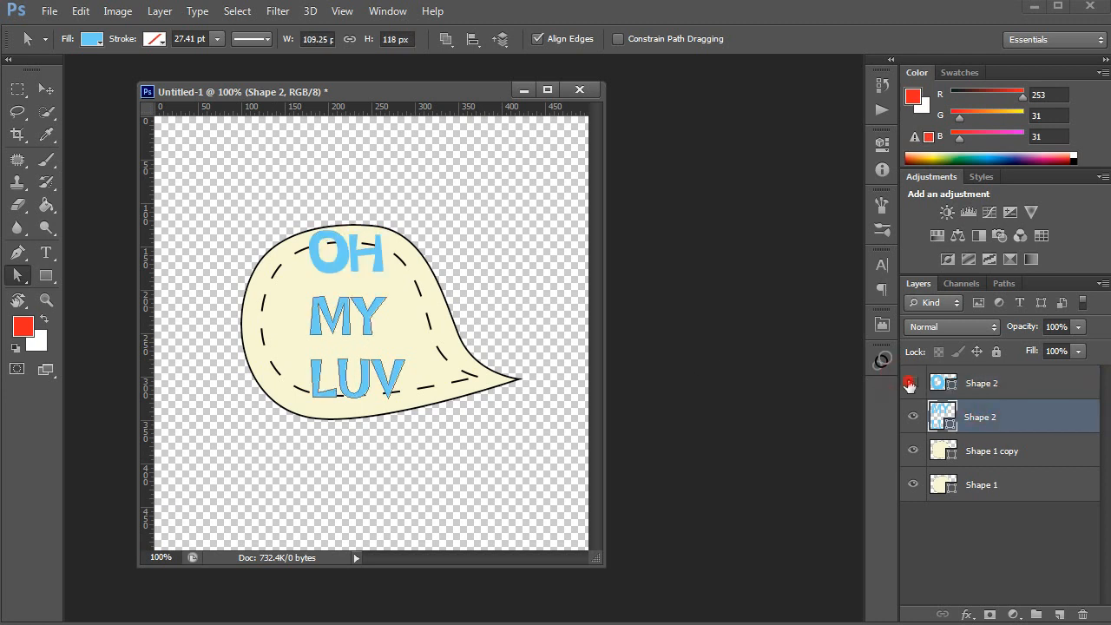
Hide the Shape 1 copy and Shape 1 bubble layers behind the lettering.
{"action": "left_click", "coordinate": [911, 383]}
{"action": "left_click", "coordinate": [911, 383]}
{"action": "left_click", "coordinate": [276, 293]}
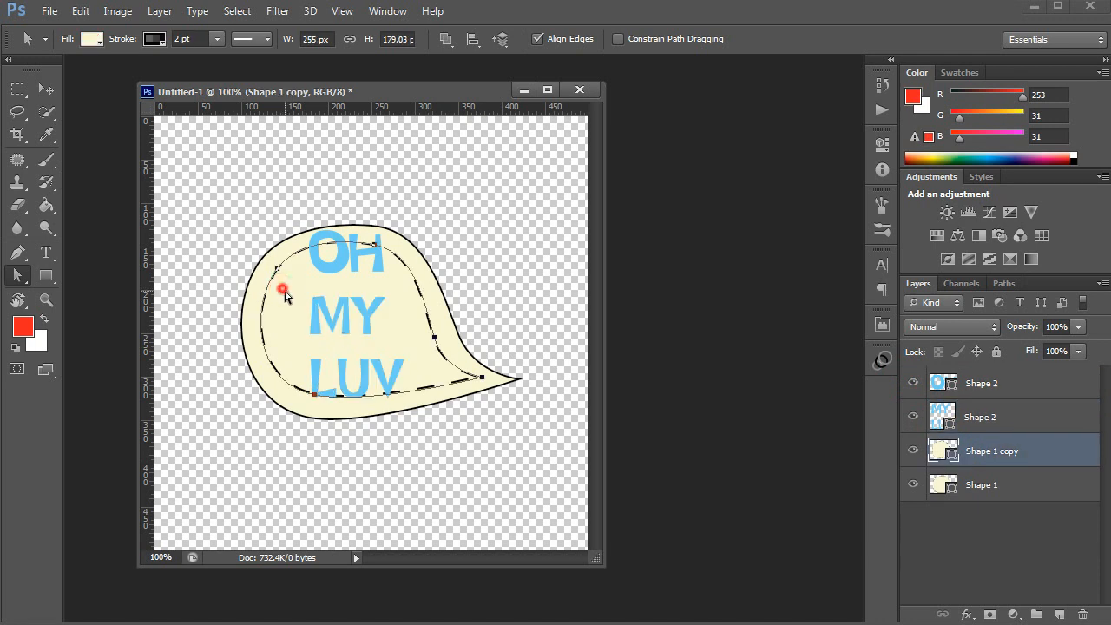
{"action": "left_click_drag", "start_coordinate": [912, 450], "coordinate": [912, 485]}
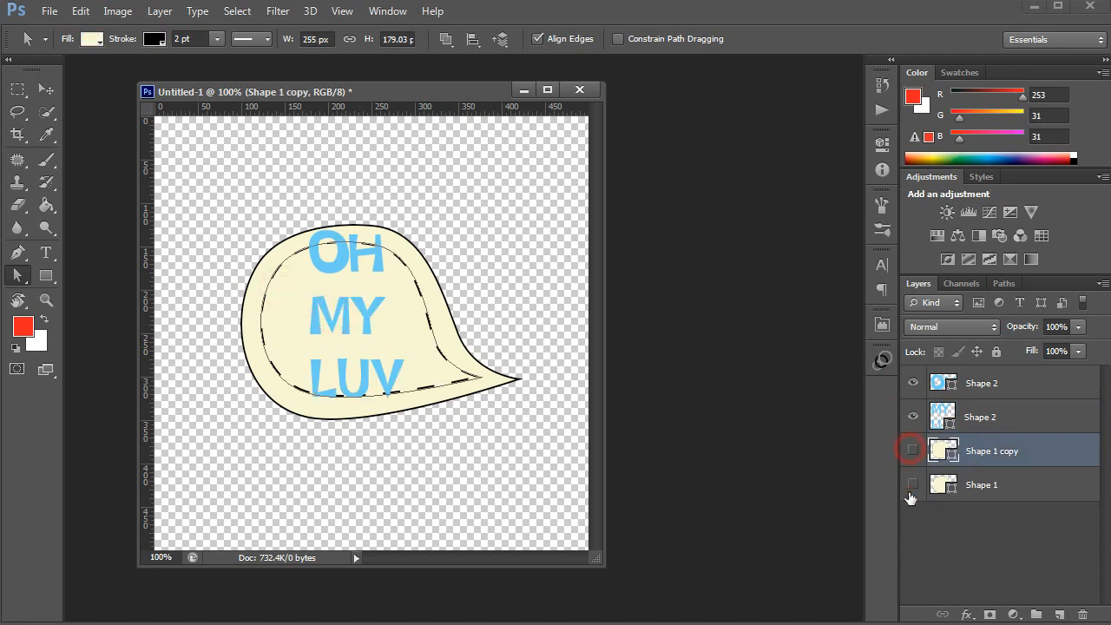
Cut the MY letter paths from the MY LUV layer onto their own shape layer.
{"action": "left_click", "coordinate": [945, 417]}
{"action": "left_click", "coordinate": [279, 285]}
{"action": "left_click_drag", "start_coordinate": [298, 298], "coordinate": [423, 354]}
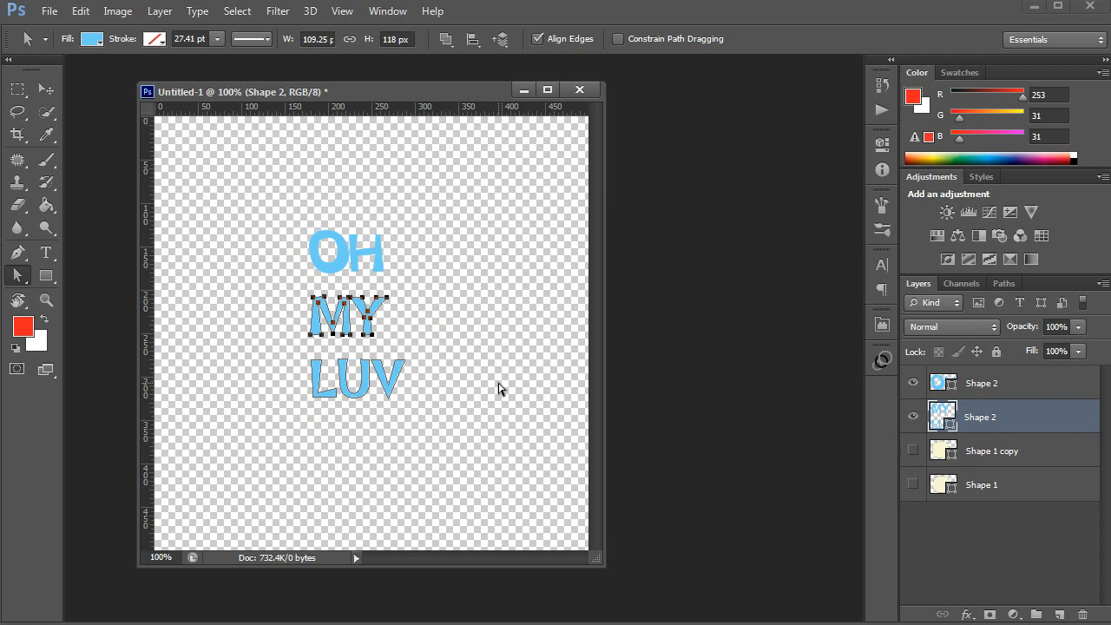
{"action": "key", "text": "ctrl+shift+j"}
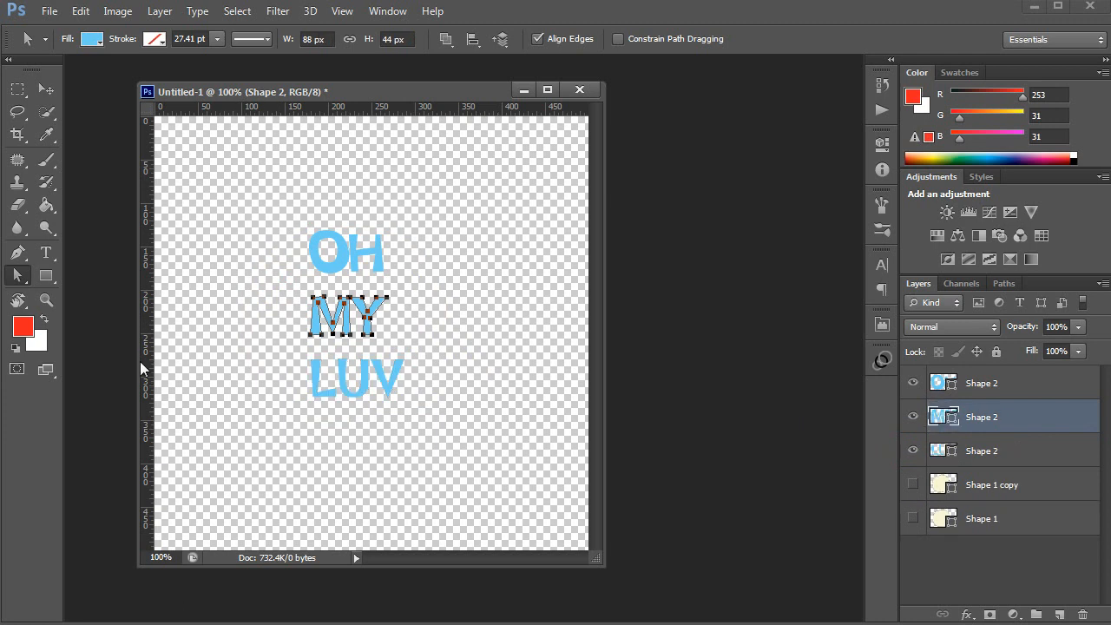
Check the separate OH, MY and LUV layers by toggling their visibility, and show the two bubble layers again.
{"action": "left_click", "coordinate": [912, 417]}
{"action": "left_click", "coordinate": [912, 417]}
{"action": "left_click", "coordinate": [911, 450]}
{"action": "left_click", "coordinate": [912, 450]}
{"action": "left_click", "coordinate": [912, 417]}
{"action": "left_click", "coordinate": [907, 385]}
{"action": "left_click", "coordinate": [907, 384]}
{"action": "left_click", "coordinate": [912, 416]}
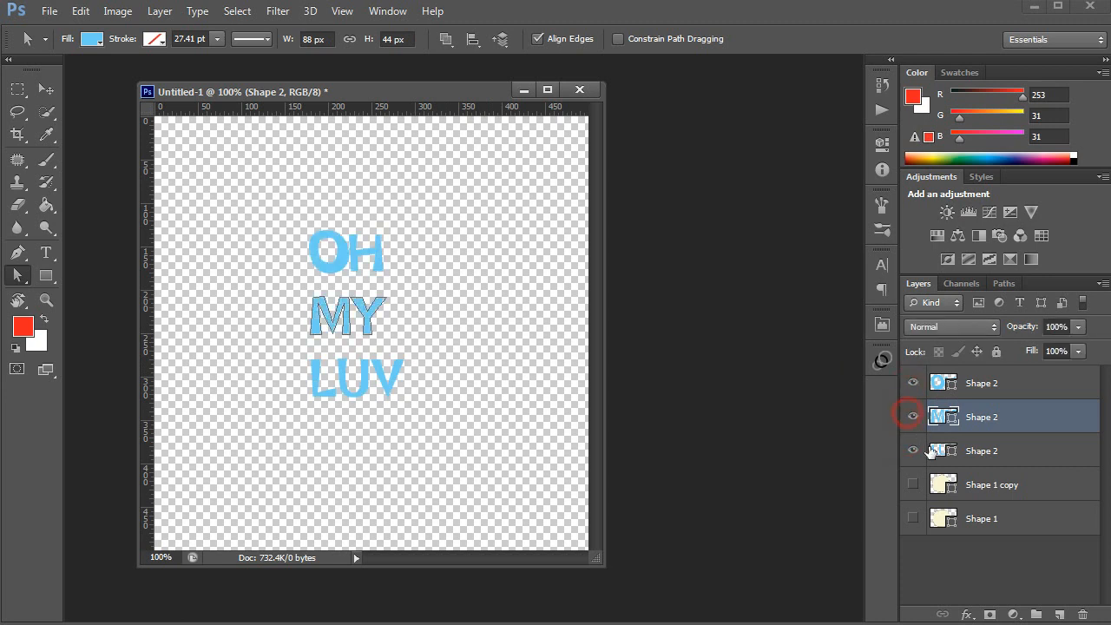
{"action": "left_click", "coordinate": [992, 455]}
{"action": "left_click_drag", "start_coordinate": [913, 486], "coordinate": [910, 516]}
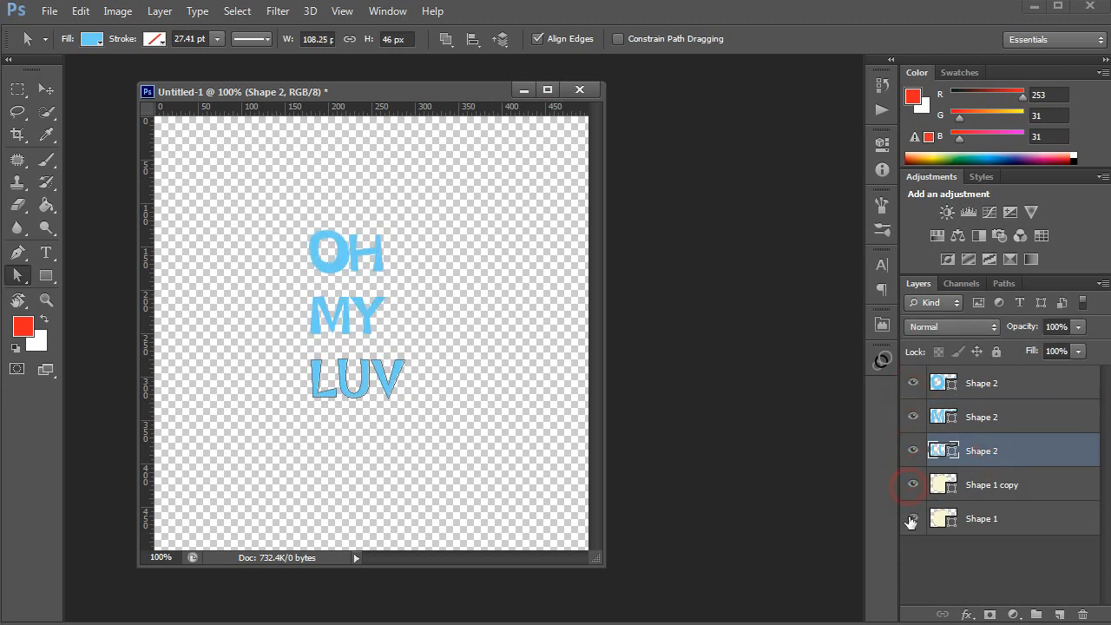
Scale the OH lettering up to about 158% and rotate it about 9.3° clockwise over the bubble's upper edge.
{"action": "left_click", "coordinate": [982, 387]}
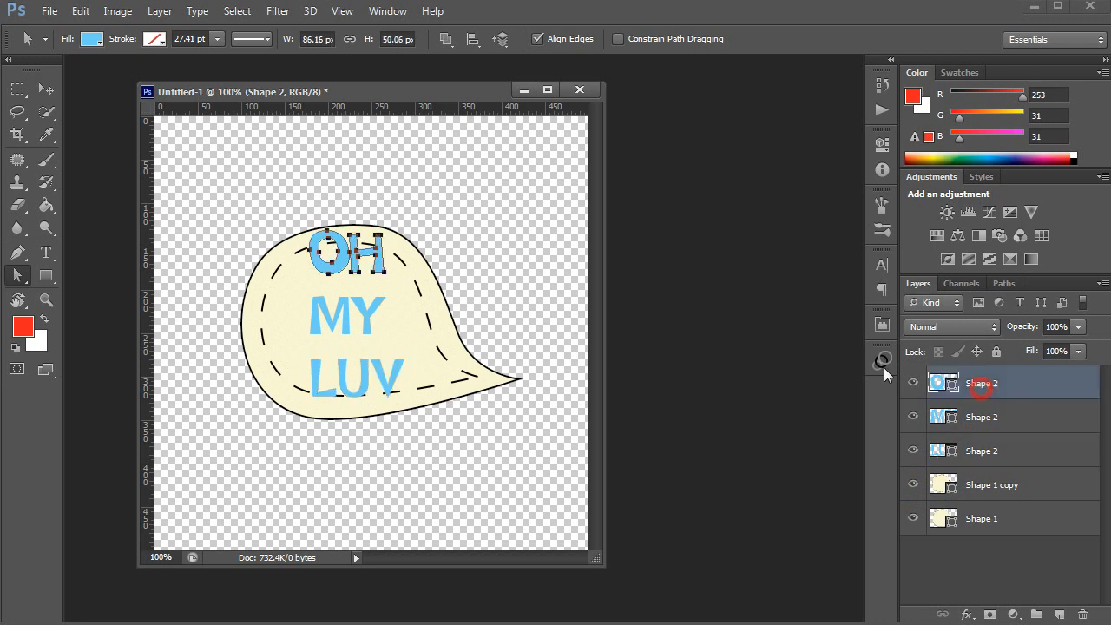
{"action": "key", "text": "v"}
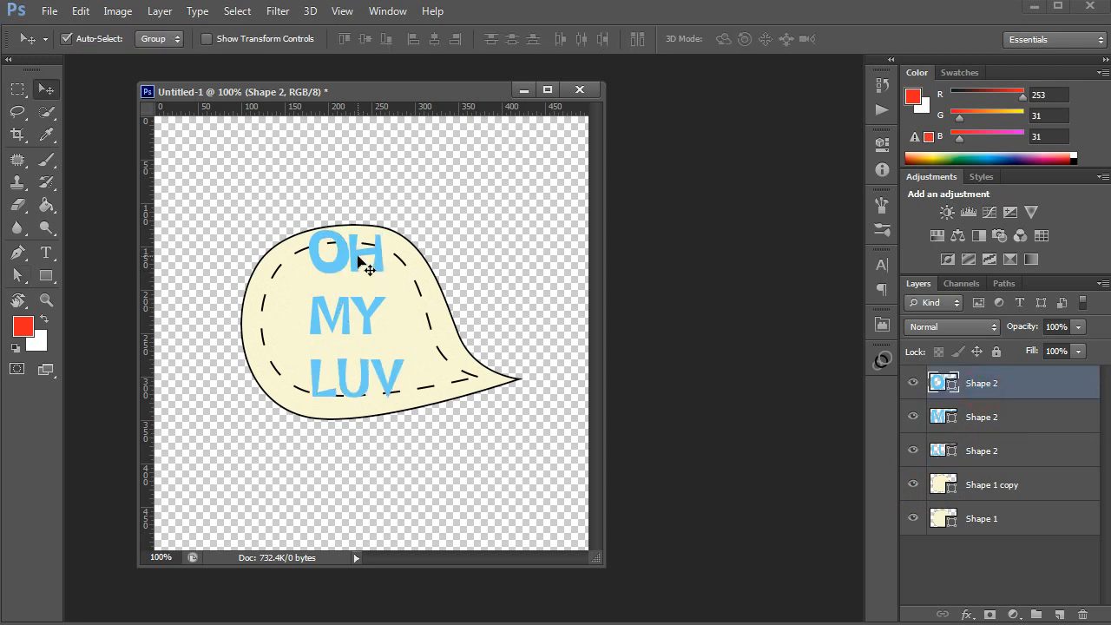
{"action": "key", "text": "ctrl+t"}
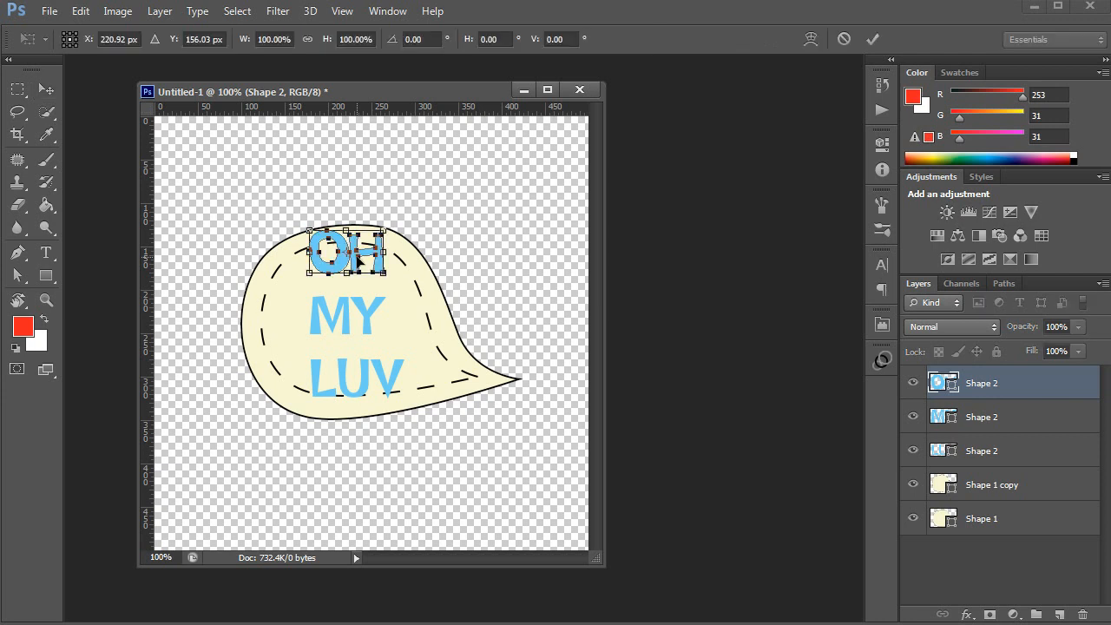
{"action": "left_click_drag", "start_coordinate": [382, 229], "coordinate": [432, 212]}
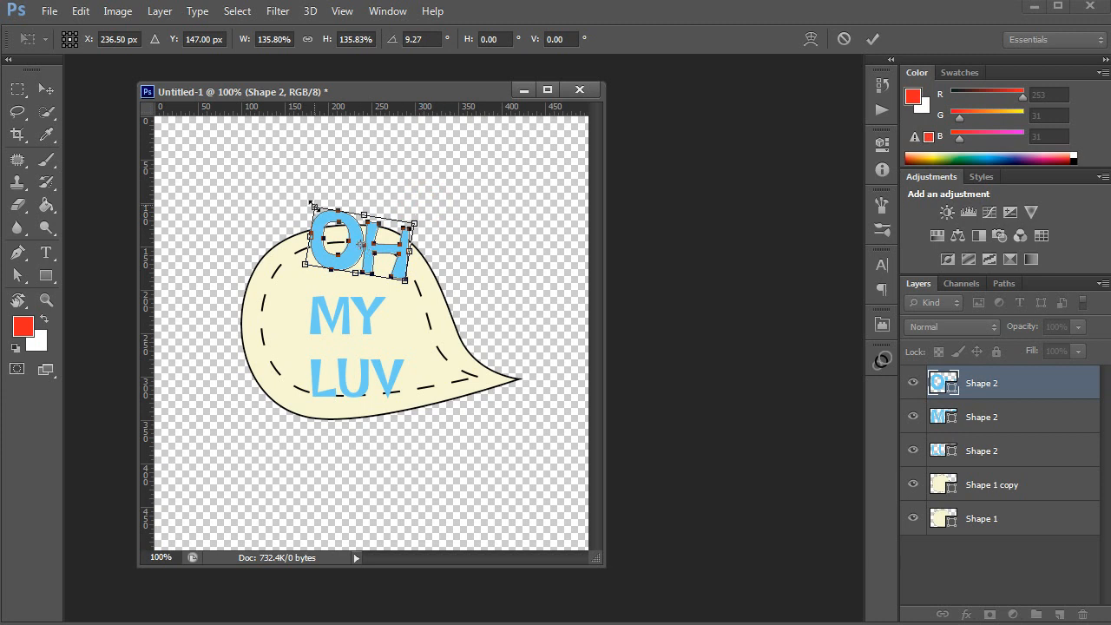
{"action": "left_click_drag", "start_coordinate": [315, 206], "coordinate": [347, 224]}
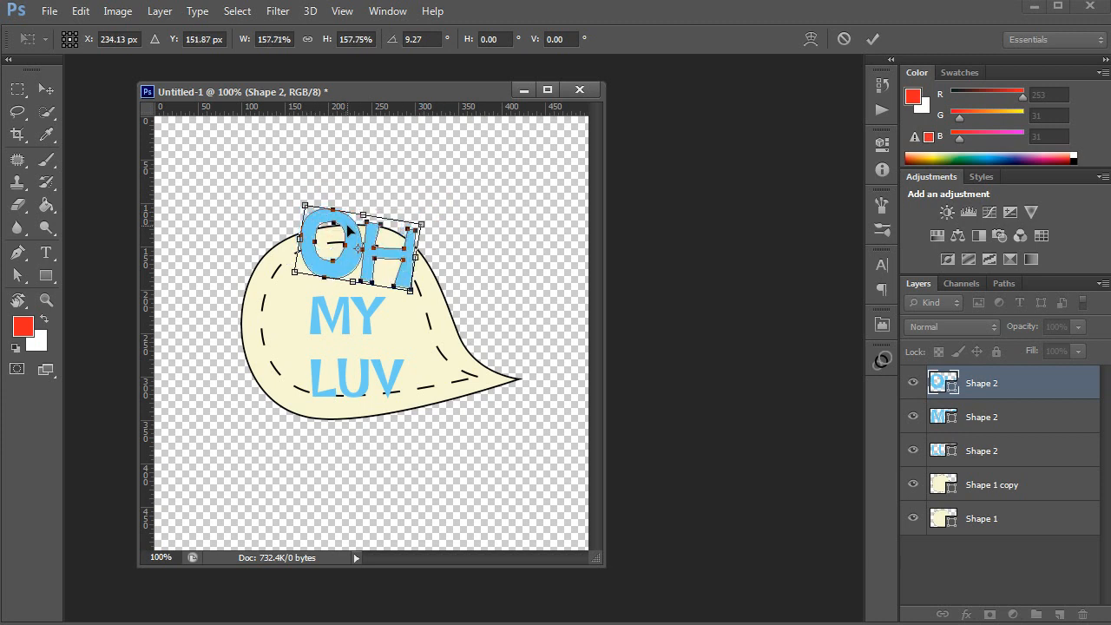
{"action": "key", "text": "Return"}
Scale the MY lettering up to about 174%, rotate it about -10.3° and place it across the bubble's left edge.
{"action": "left_click", "coordinate": [952, 421]}
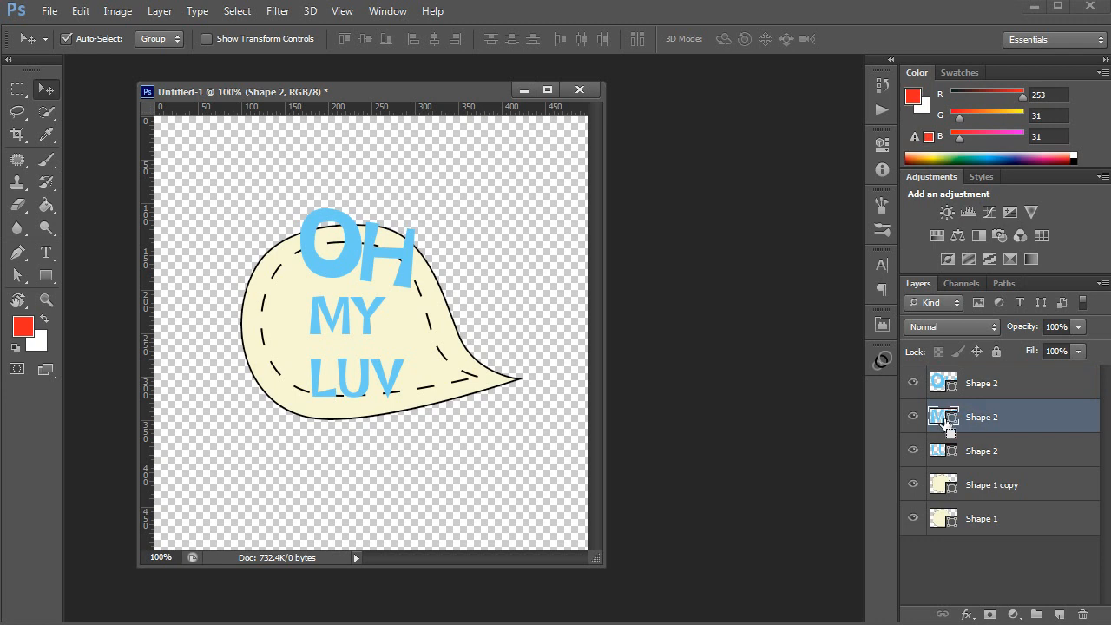
{"action": "key", "text": "ctrl+t"}
{"action": "left_click_drag", "start_coordinate": [309, 292], "coordinate": [246, 275]}
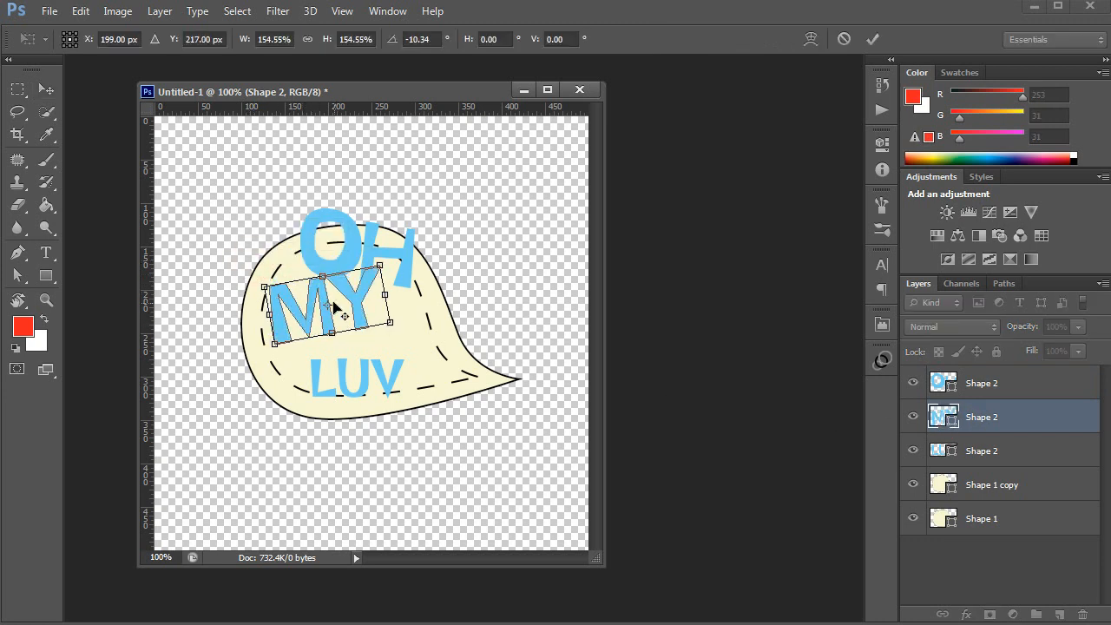
{"action": "left_click_drag", "start_coordinate": [327, 305], "coordinate": [222, 283]}
{"action": "mouse_move", "coordinate": [318, 297]}
{"action": "left_mouse_down"}
{"action": "mouse_move", "coordinate": [313, 265]}
{"action": "mouse_move", "coordinate": [323, 308]}
{"action": "left_mouse_up"}
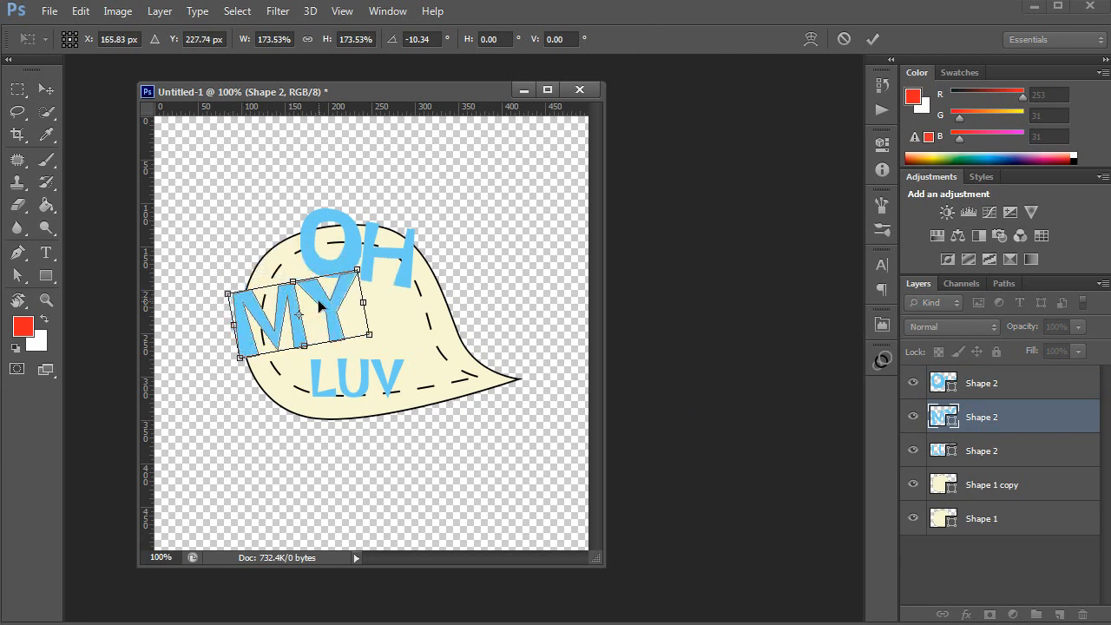
{"action": "key", "text": "Return"}
Scale the LUV lettering up to about 149%, extending it toward the bubble's tail below MY.
{"action": "left_click", "coordinate": [973, 453]}
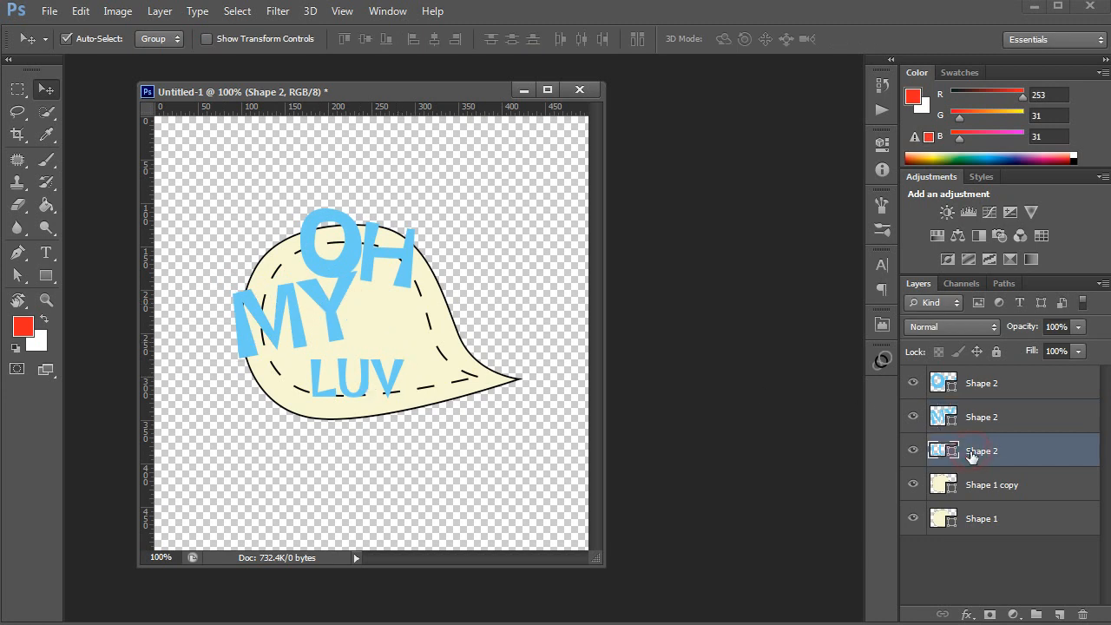
{"action": "key", "text": "ctrl+t"}
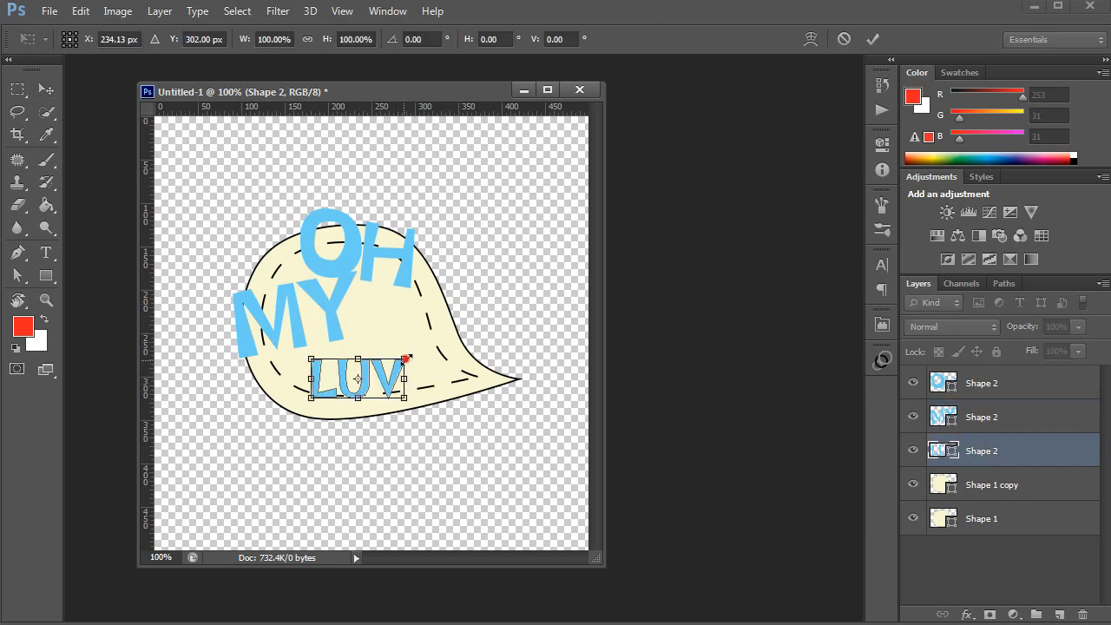
{"action": "left_click_drag", "start_coordinate": [406, 357], "coordinate": [449, 340]}
{"action": "left_click_drag", "start_coordinate": [426, 382], "coordinate": [425, 384]}
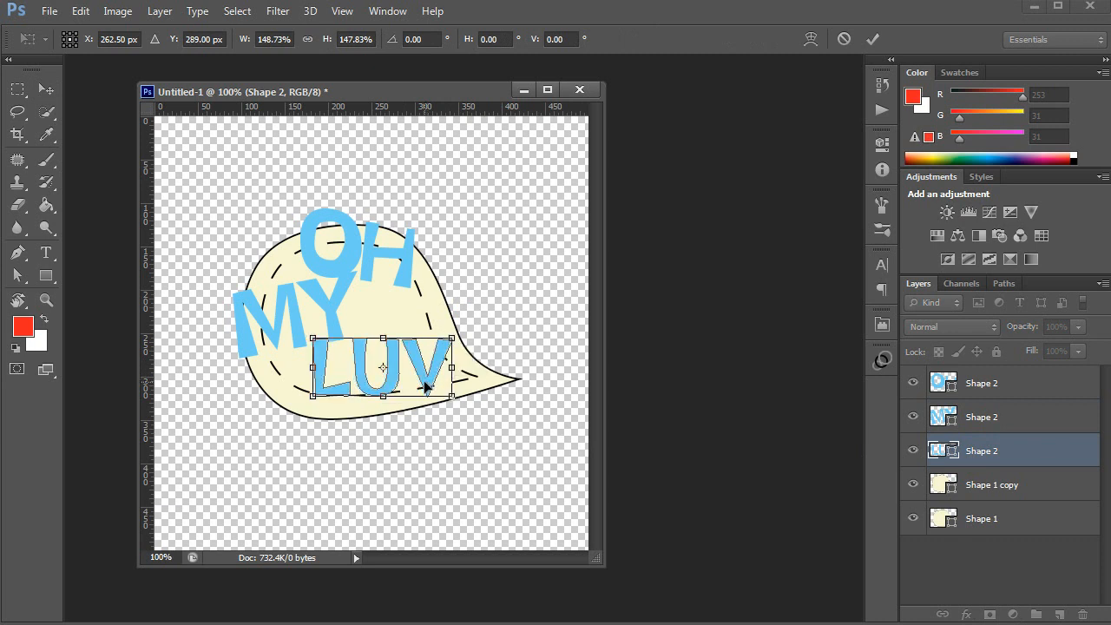
{"action": "key", "text": "Return"}
{"action": "left_click", "coordinate": [420, 379]}
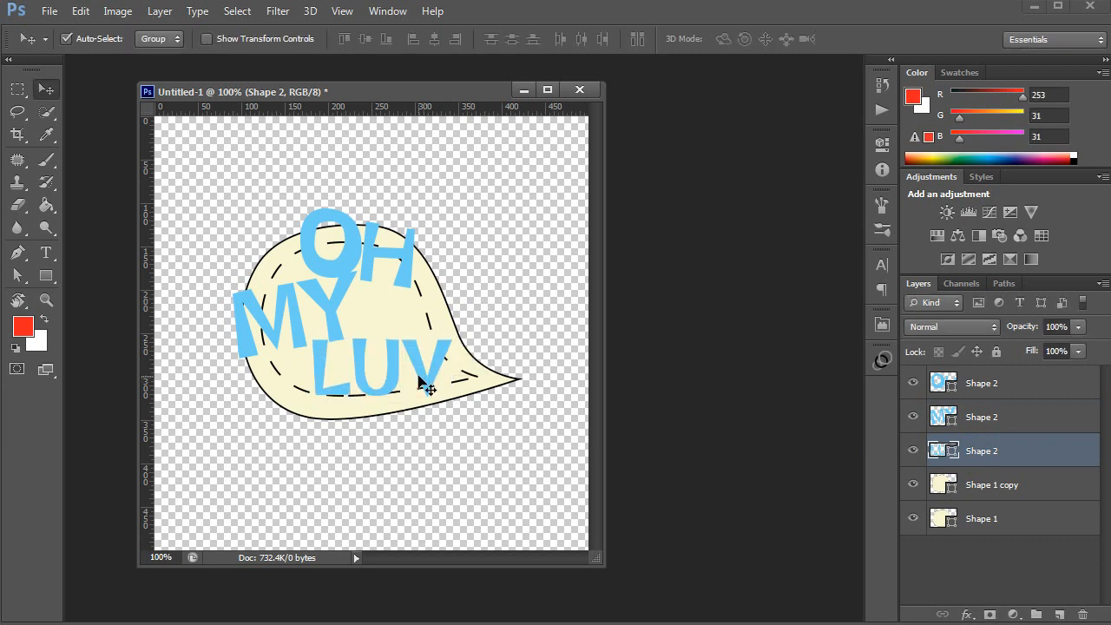
Fill all three lettering layers with the cream colour sampled from the speech bubble.
{"action": "left_click", "coordinate": [938, 393], "text": "shift"}
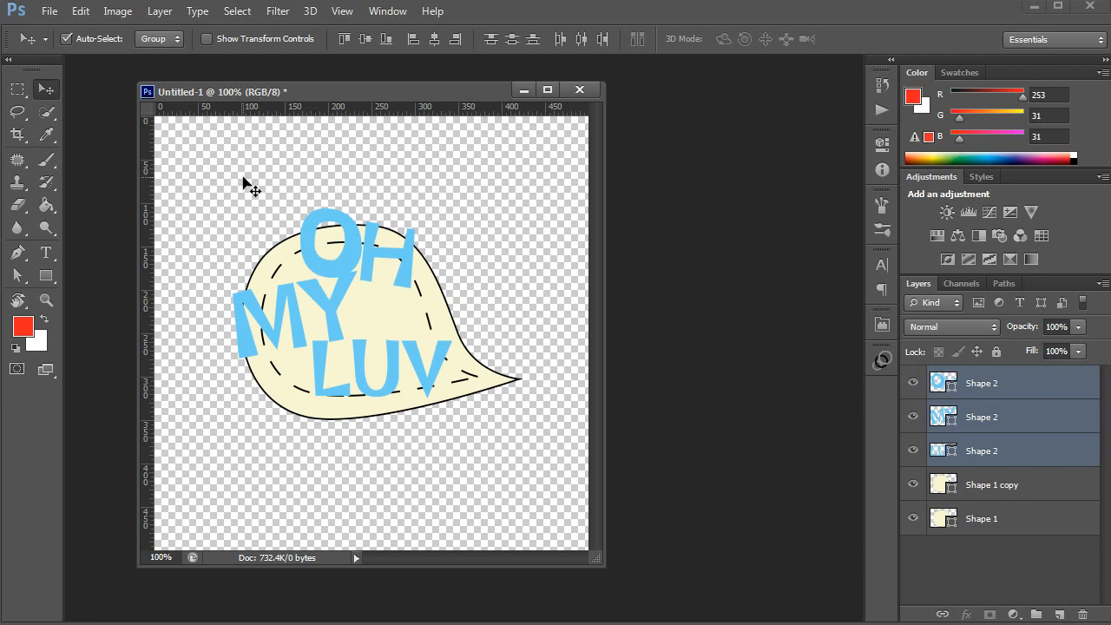
{"action": "key", "text": "p"}
{"action": "left_click", "coordinate": [158, 39]}
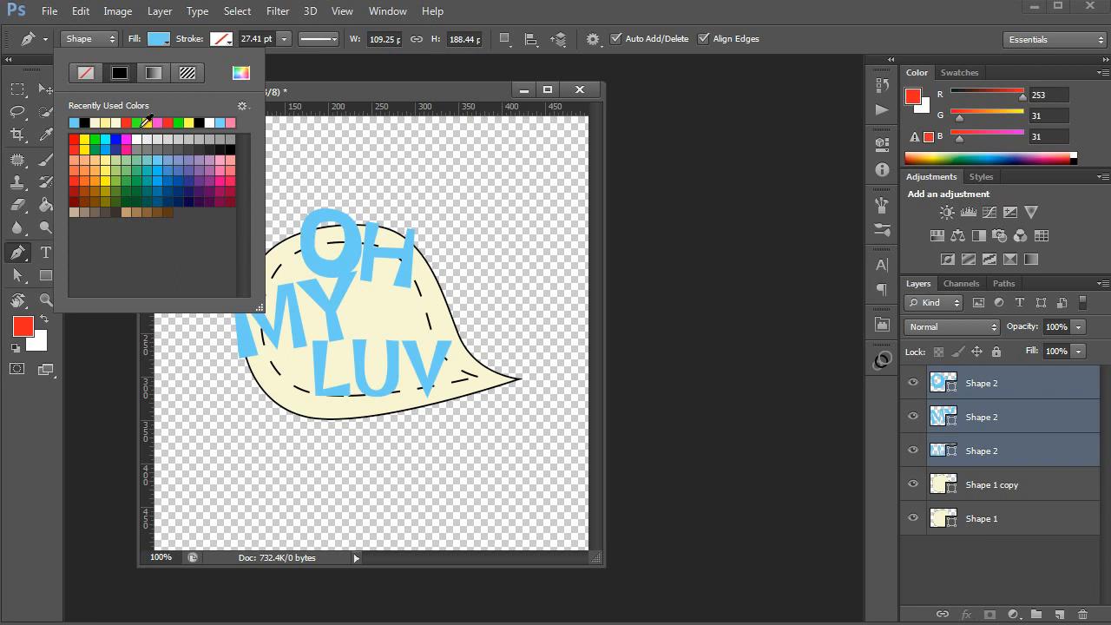
{"action": "left_click", "coordinate": [242, 73]}
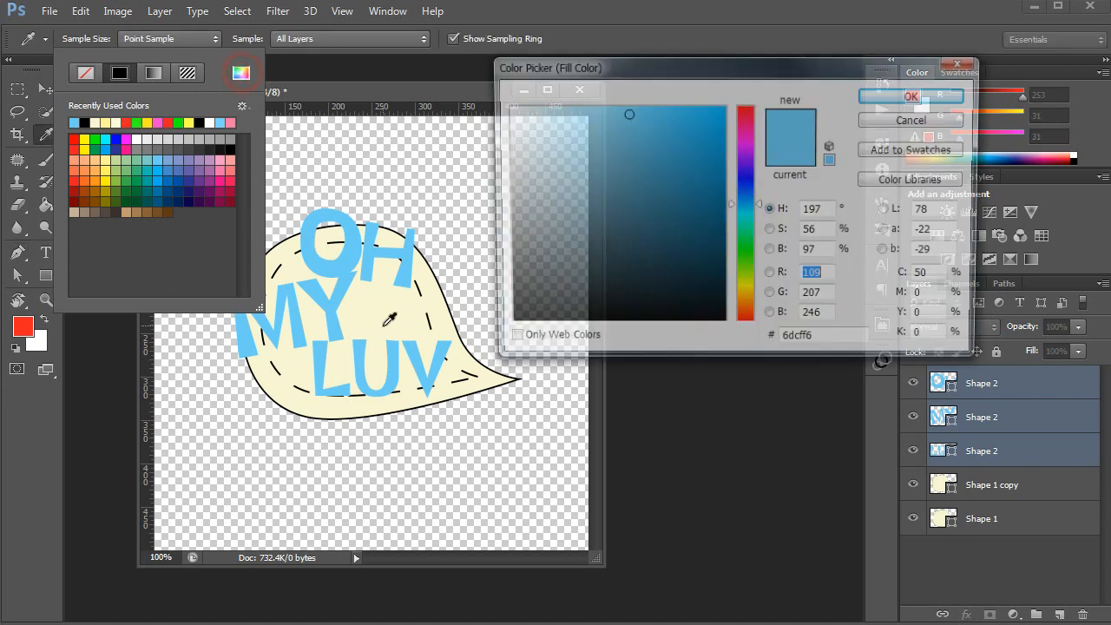
{"action": "left_click", "coordinate": [377, 298]}
{"action": "left_click", "coordinate": [882, 99]}
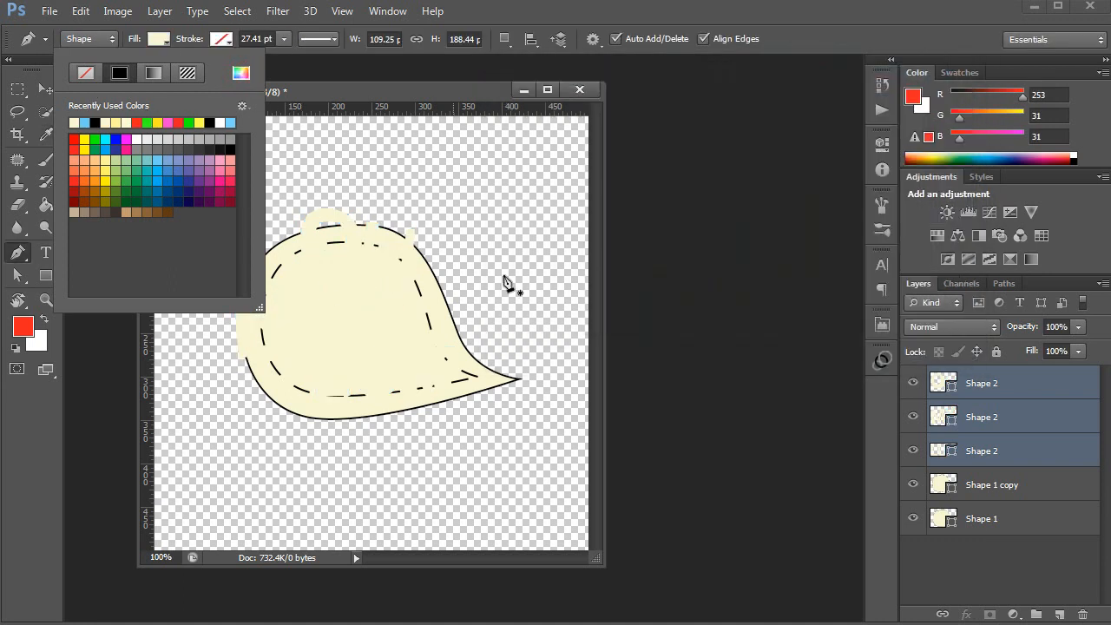
Give the OH, MY and LUV lettering layers a black 2 pt stroke.
{"action": "left_click", "coordinate": [998, 398]}
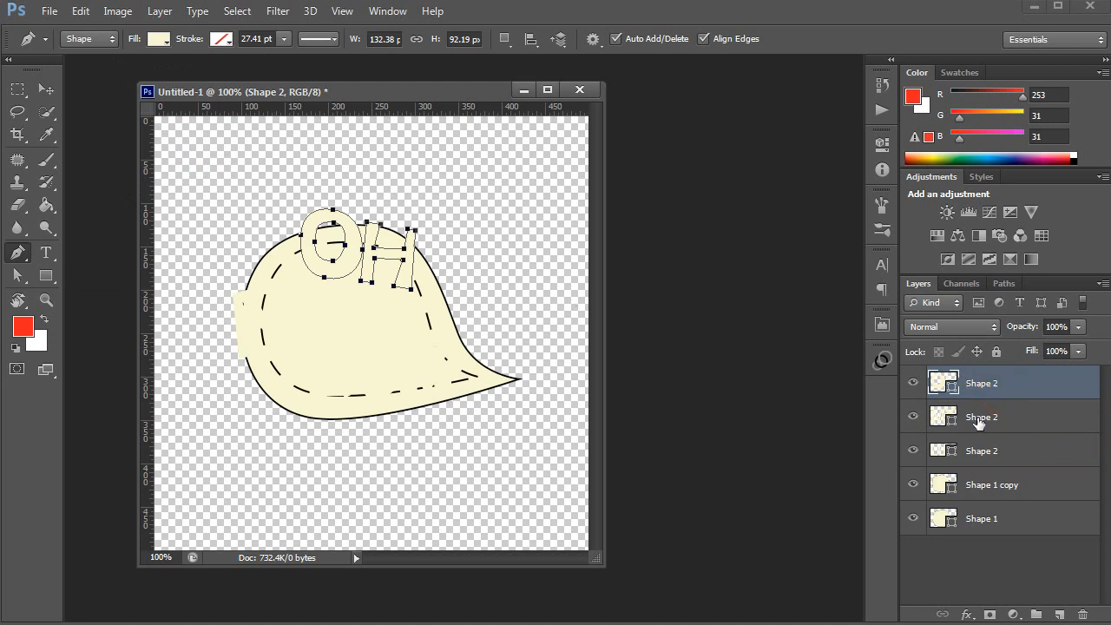
{"action": "left_click", "coordinate": [990, 453], "text": "shift"}
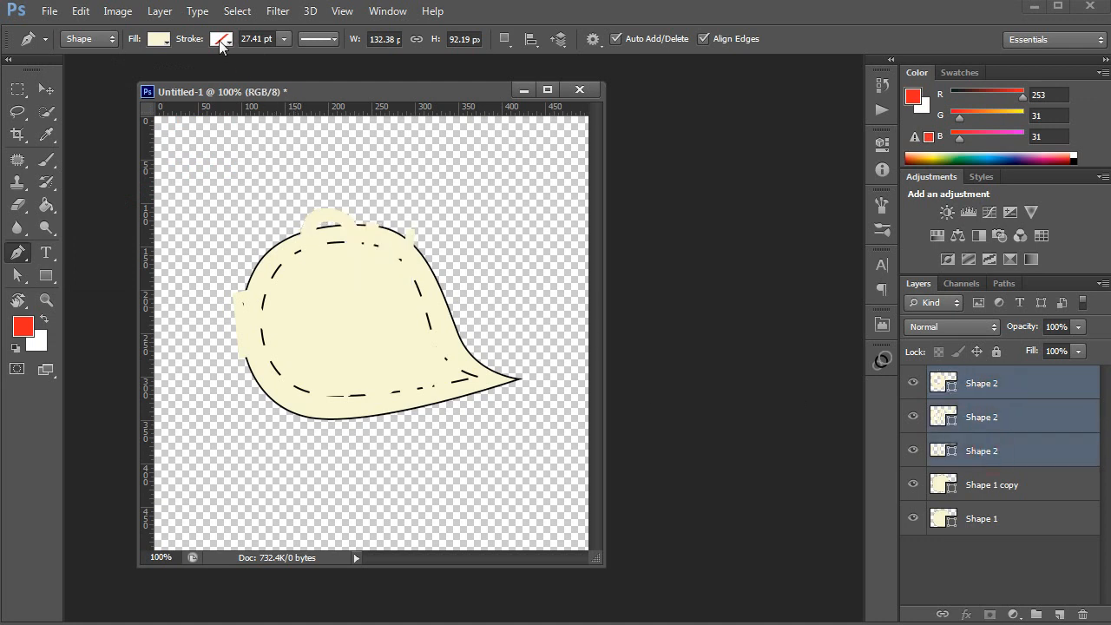
{"action": "left_click", "coordinate": [222, 40]}
{"action": "left_click", "coordinate": [296, 148]}
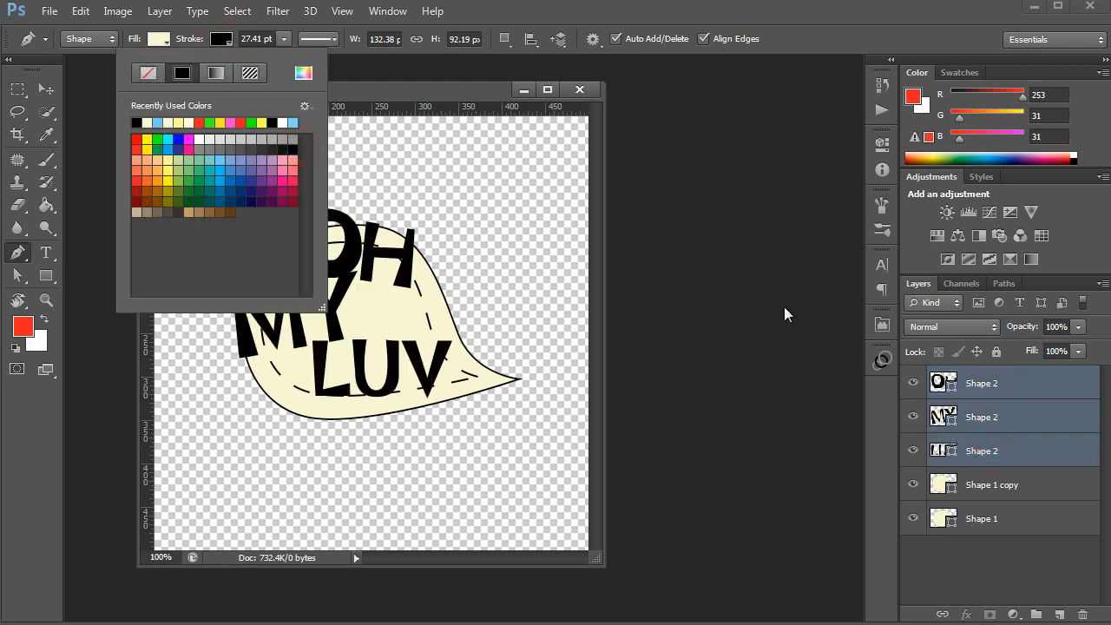
{"action": "left_click", "coordinate": [983, 386]}
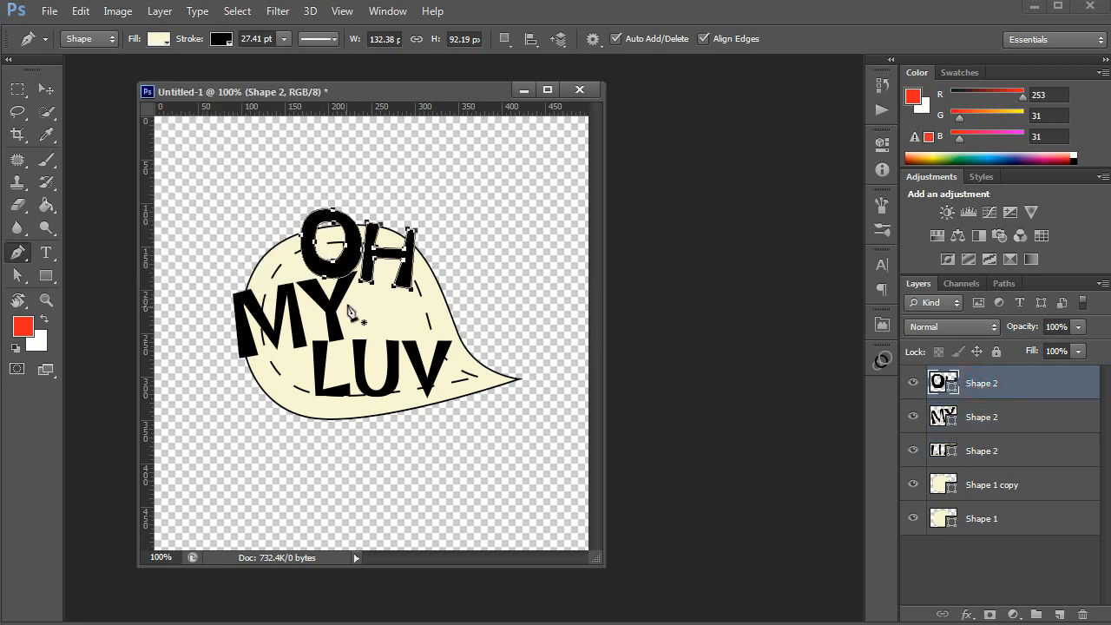
{"action": "left_click", "coordinate": [982, 451], "text": "shift"}
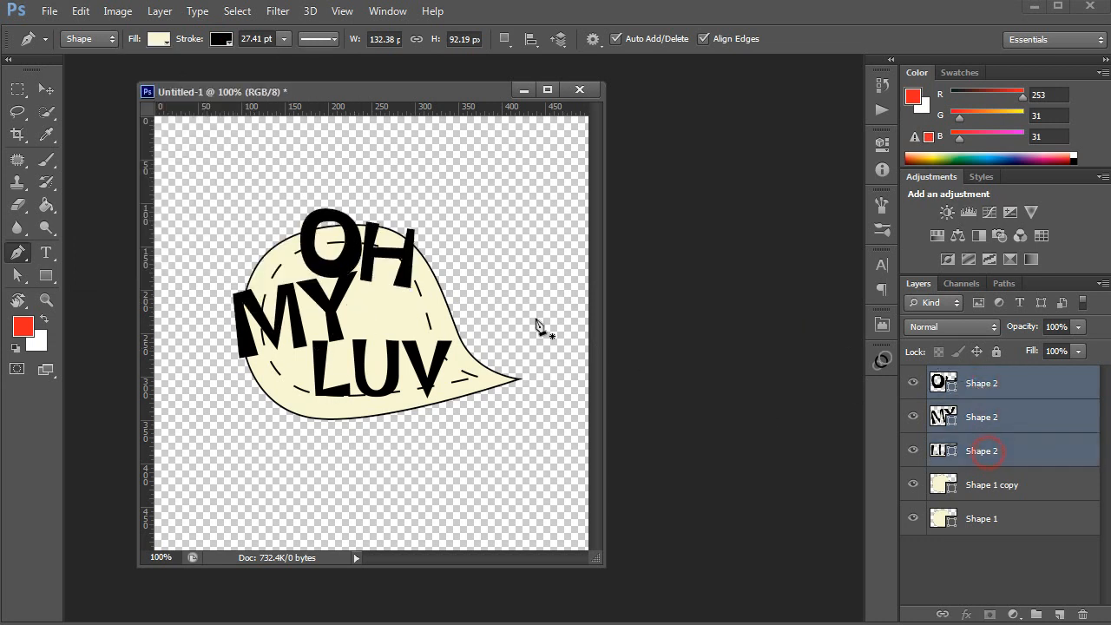
{"action": "double_click", "coordinate": [254, 39]}
{"action": "type", "text": "2"}
{"action": "key", "text": "Return"}
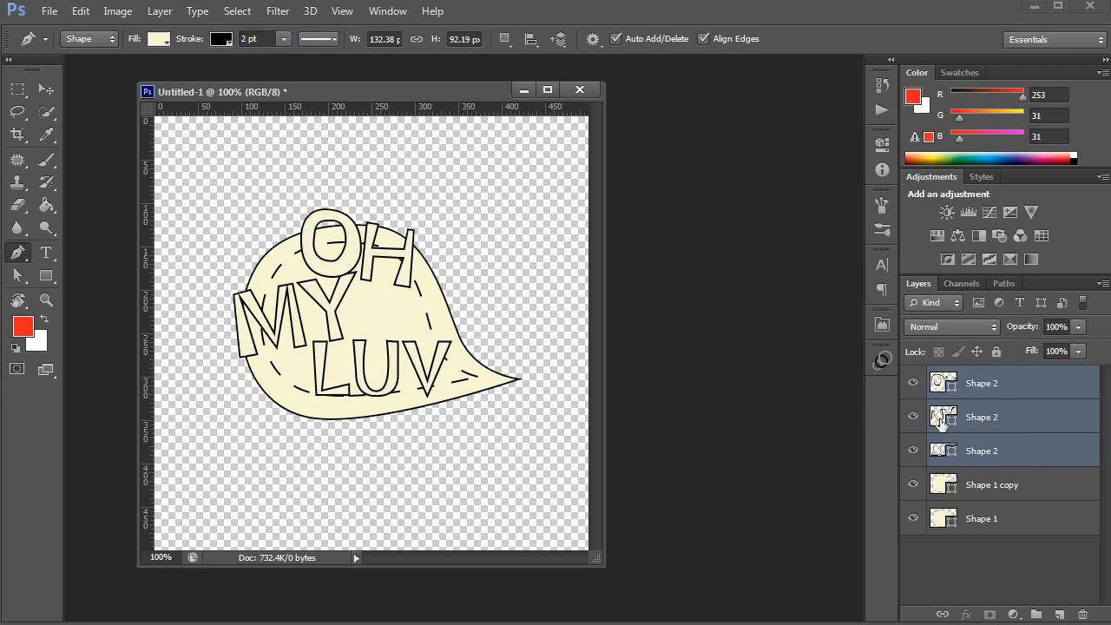
Examine the outlines of the M in MY and the neighbouring letters up close.
{"action": "left_click", "coordinate": [998, 463]}
{"action": "key", "text": "z"}
{"action": "left_click", "coordinate": [240, 303]}
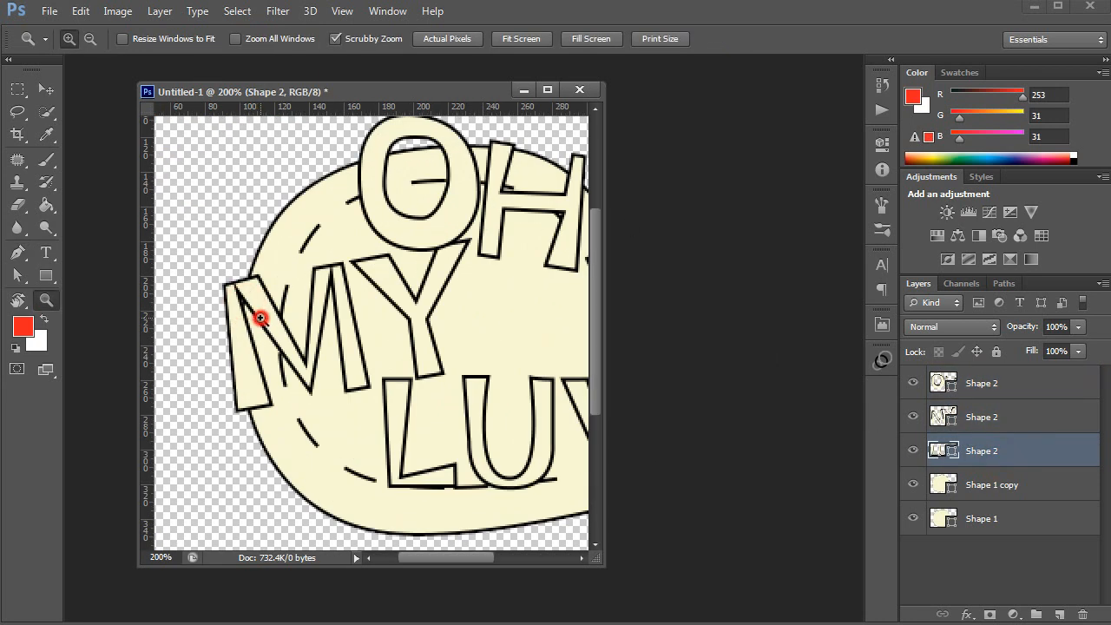
{"action": "left_click", "coordinate": [261, 315]}
{"action": "key", "text": "a"}
{"action": "left_click", "coordinate": [223, 296]}
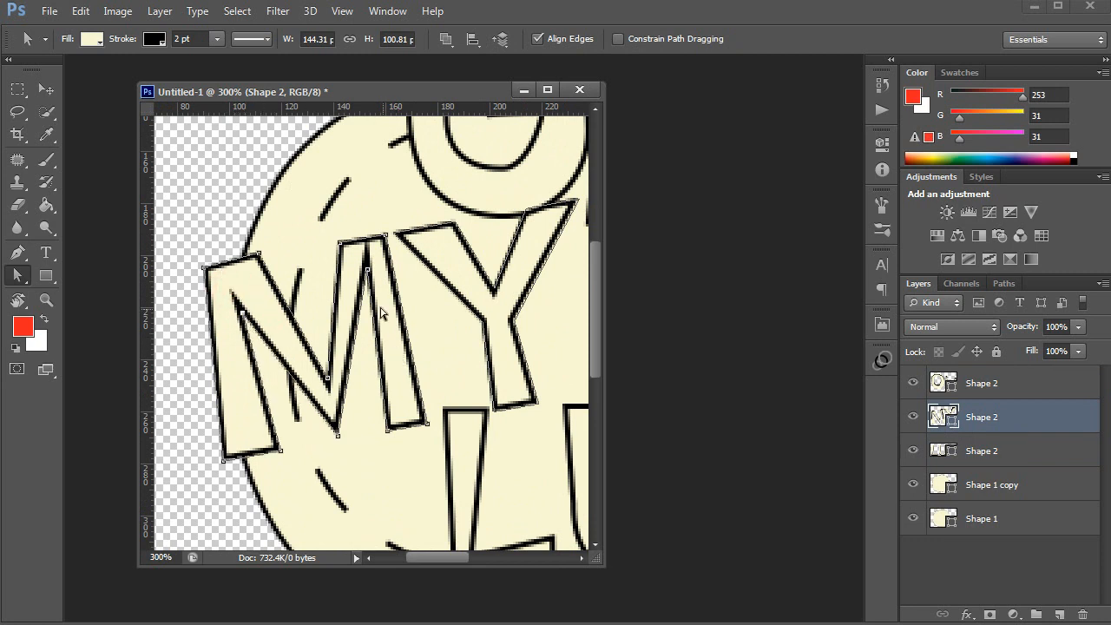
{"action": "key", "text": "z"}
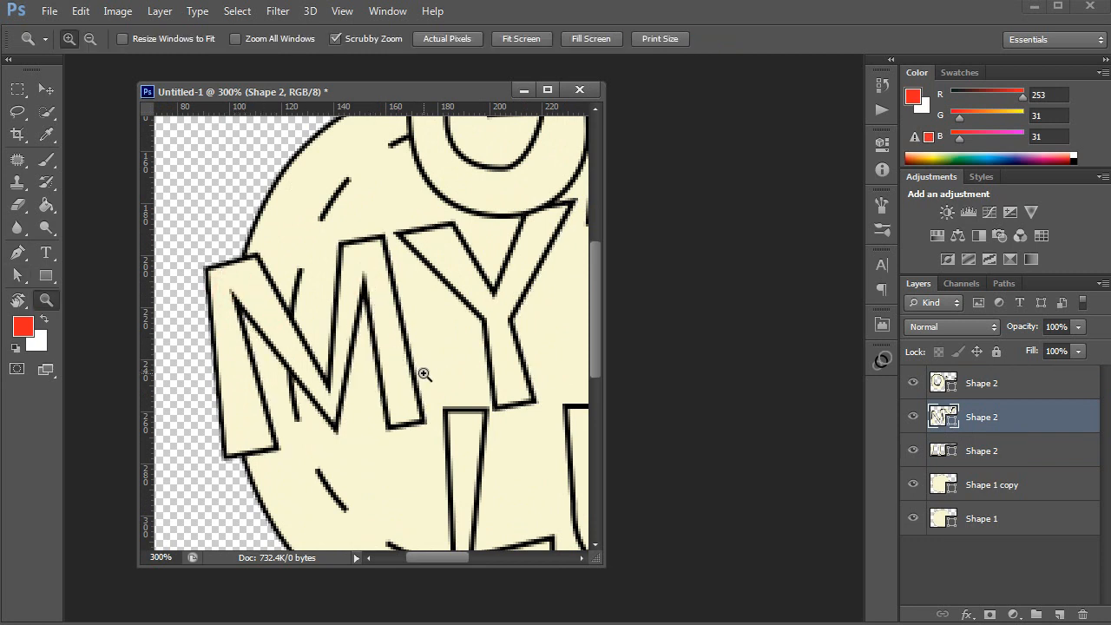
{"action": "left_click", "coordinate": [422, 363]}
{"action": "left_click_drag", "start_coordinate": [496, 384], "coordinate": [360, 414]}
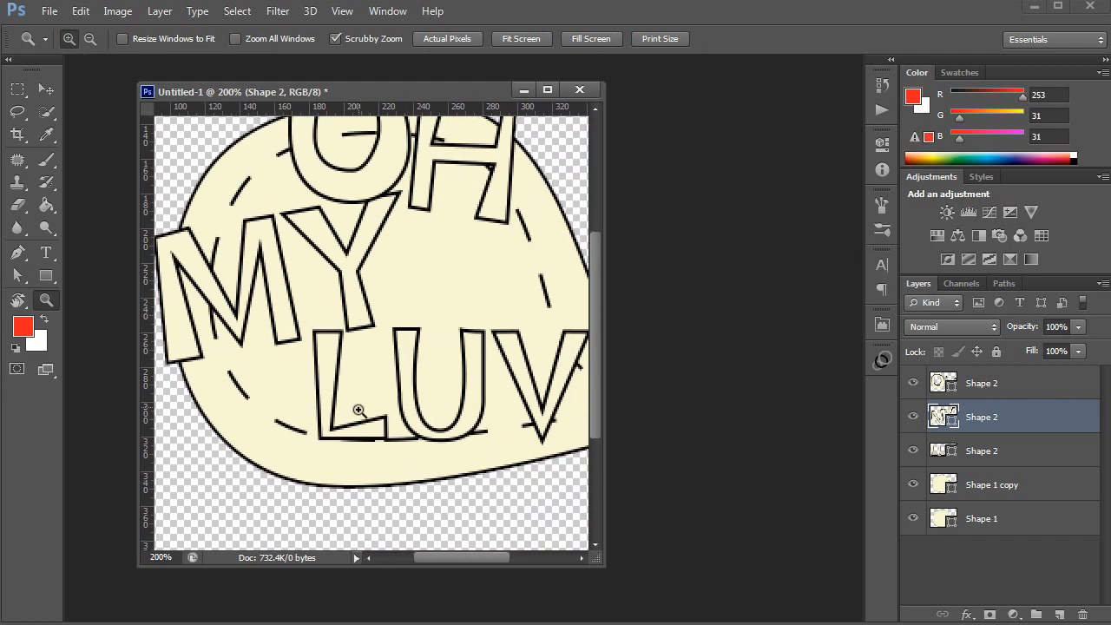
Widen the stem of the L in LUV by moving its left-hand anchor points slightly outward, and deselect the lettering.
{"action": "key", "text": "a"}
{"action": "left_click", "coordinate": [338, 431]}
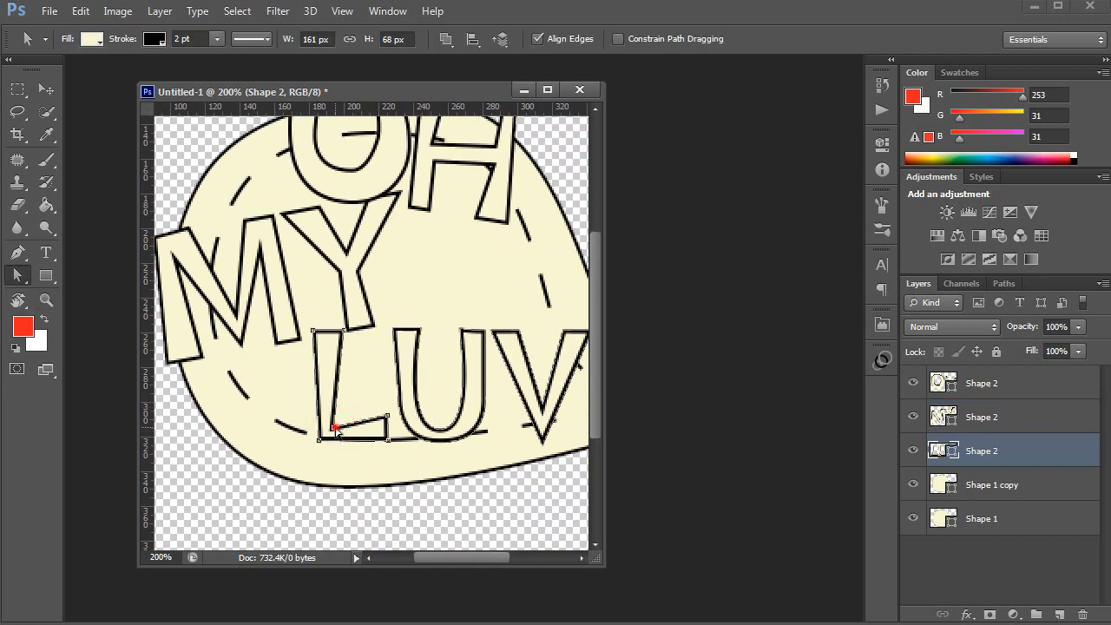
{"action": "left_click_drag", "start_coordinate": [315, 426], "coordinate": [314, 443]}
{"action": "left_click_drag", "start_coordinate": [425, 377], "coordinate": [359, 406]}
{"action": "key", "text": "z"}
{"action": "left_click", "coordinate": [422, 338], "text": "alt"}
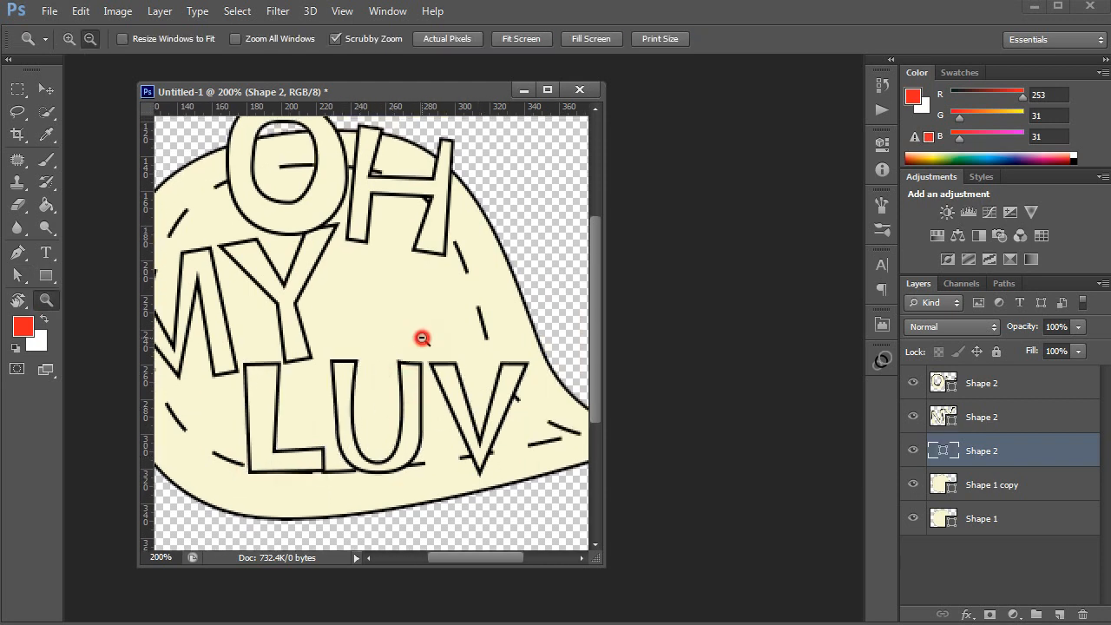
{"action": "key", "text": "v"}
{"action": "left_click", "coordinate": [436, 298]}
{"action": "key", "text": "z"}
{"action": "left_click", "coordinate": [368, 330]}
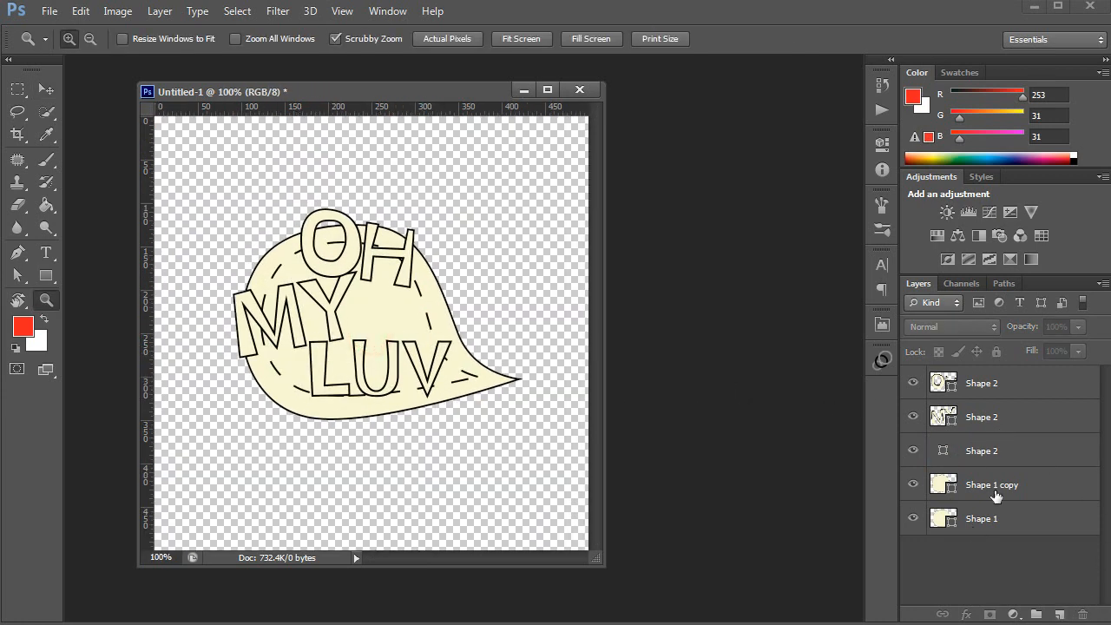
Add a new layer above the lettering and set the Brush colour to blue #1fb6fd.
{"action": "left_click", "coordinate": [1066, 615]}
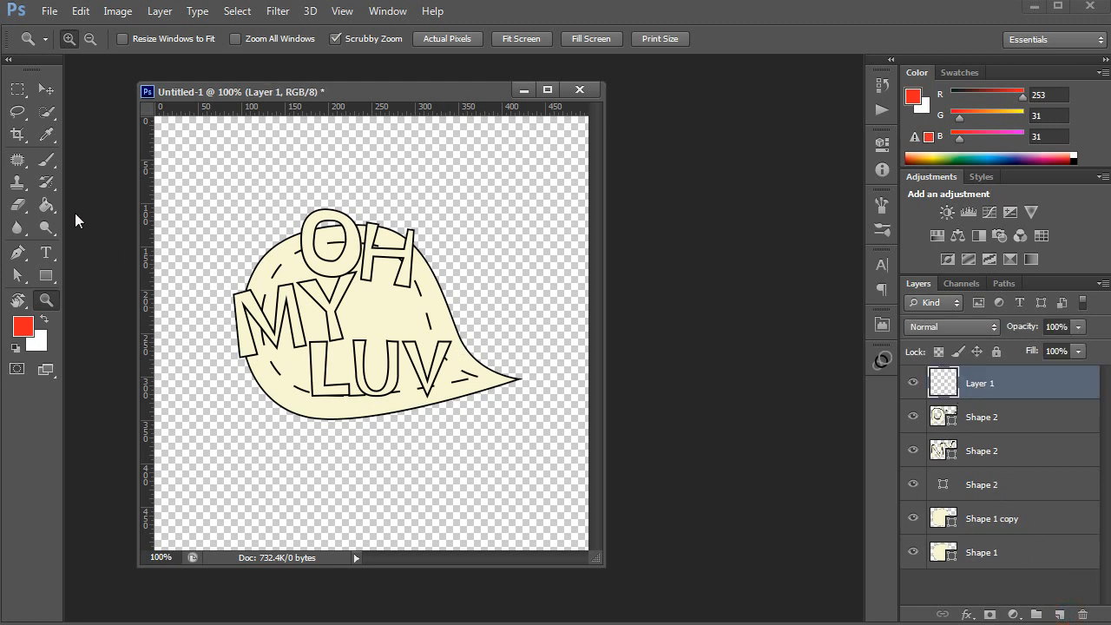
{"action": "left_click", "coordinate": [46, 158]}
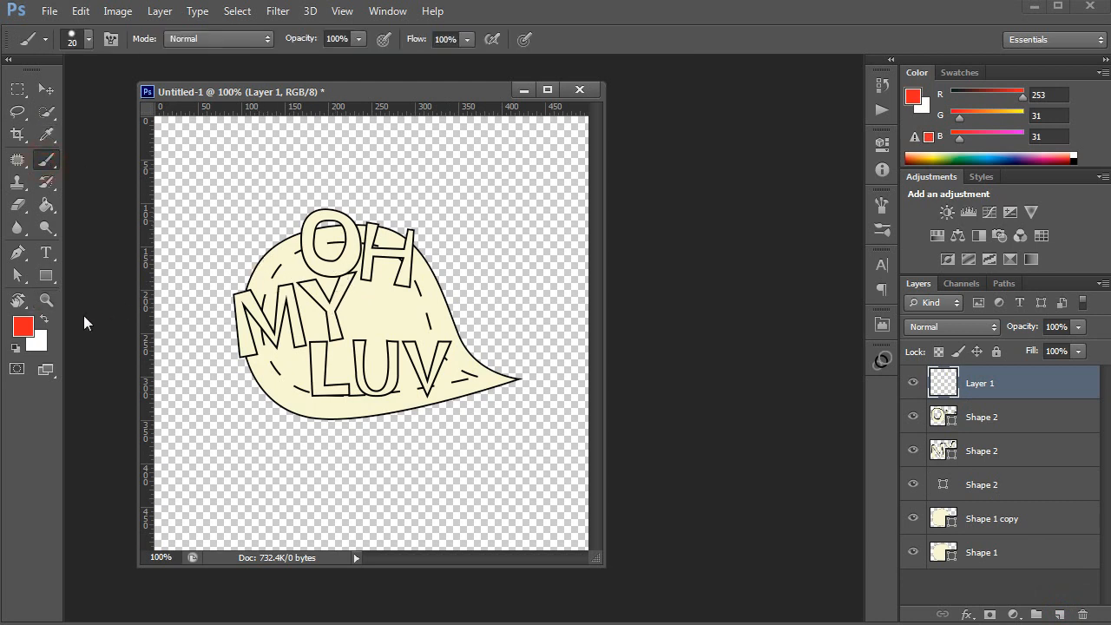
{"action": "left_click", "coordinate": [23, 326]}
{"action": "mouse_move", "coordinate": [732, 80]}
{"action": "left_mouse_down"}
{"action": "mouse_move", "coordinate": [691, 87]}
{"action": "mouse_move", "coordinate": [727, 76]}
{"action": "left_mouse_up"}
{"action": "left_click_drag", "start_coordinate": [745, 264], "coordinate": [753, 217]}
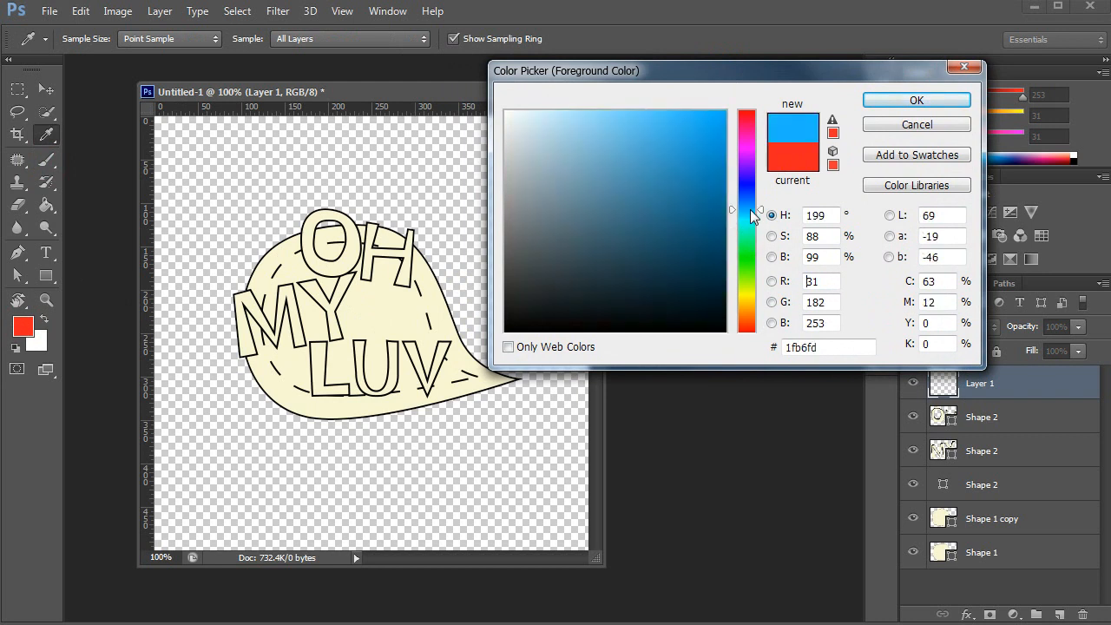
{"action": "left_click", "coordinate": [880, 95]}
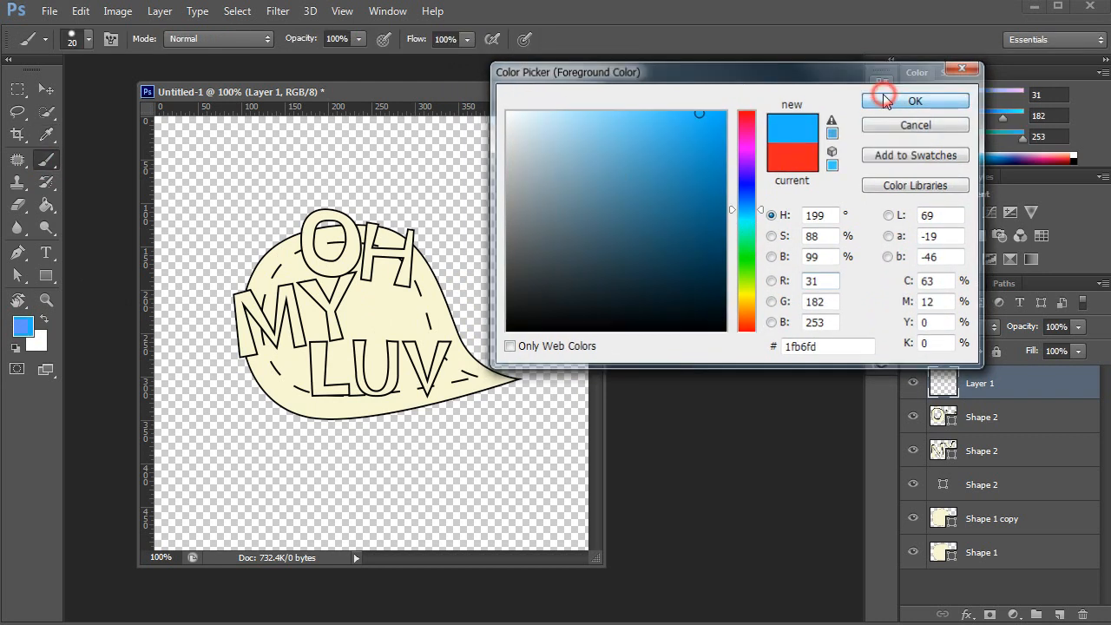
Paint over the OH lettering in blue with a 20 px brush at 100% hardness.
{"action": "left_click", "coordinate": [73, 47]}
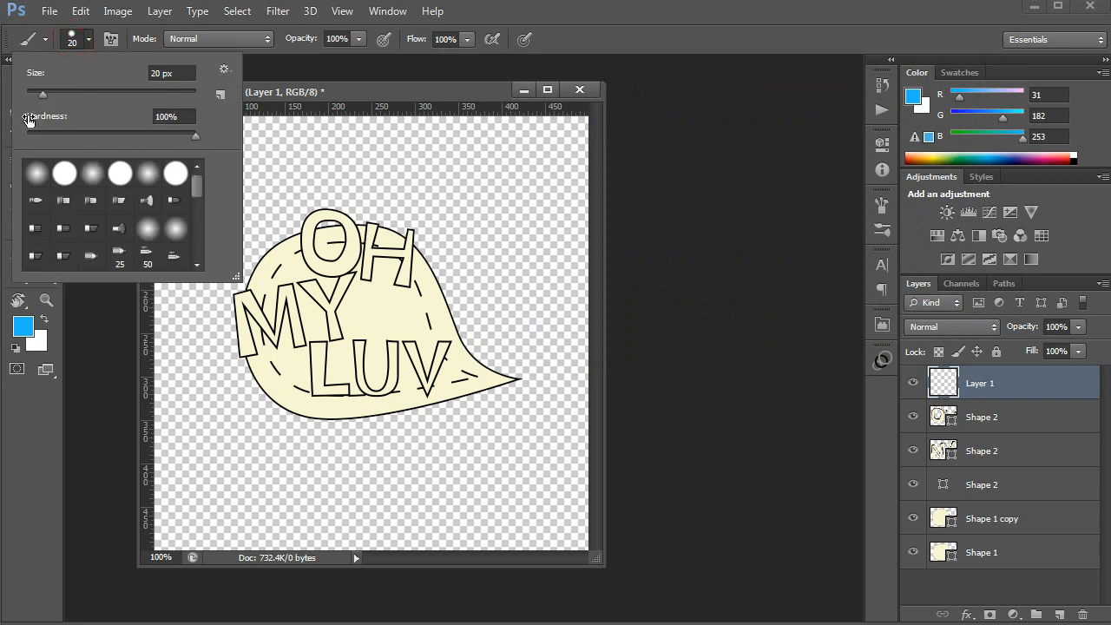
{"action": "left_click_drag", "start_coordinate": [195, 137], "coordinate": [306, 136]}
{"action": "key", "text": "Return"}
{"action": "left_click", "coordinate": [321, 216]}
{"action": "mouse_move", "coordinate": [321, 216]}
{"action": "left_mouse_down"}
{"action": "mouse_move", "coordinate": [313, 254]}
{"action": "mouse_move", "coordinate": [342, 270]}
{"action": "mouse_move", "coordinate": [353, 233]}
{"action": "mouse_move", "coordinate": [340, 224]}
{"action": "mouse_move", "coordinate": [378, 227]}
{"action": "mouse_move", "coordinate": [377, 276]}
{"action": "mouse_move", "coordinate": [377, 258]}
{"action": "mouse_move", "coordinate": [405, 257]}
{"action": "mouse_move", "coordinate": [416, 234]}
{"action": "mouse_move", "coordinate": [405, 280]}
{"action": "left_mouse_up"}
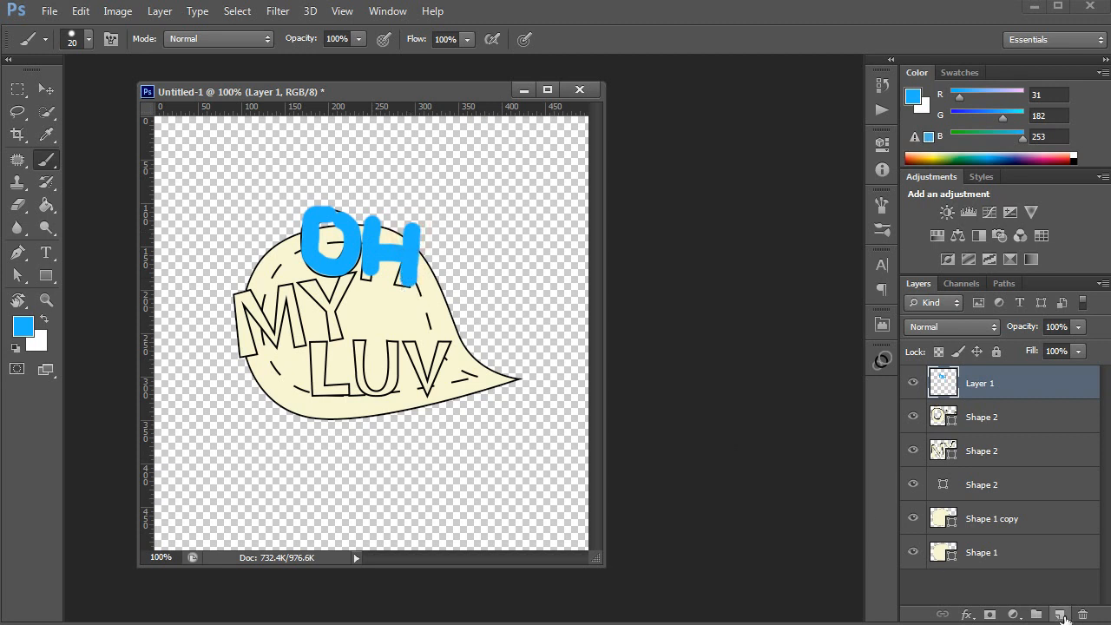
Add another layer and paint over the MY lettering in pink #fd1fc6.
{"action": "left_click", "coordinate": [1061, 615]}
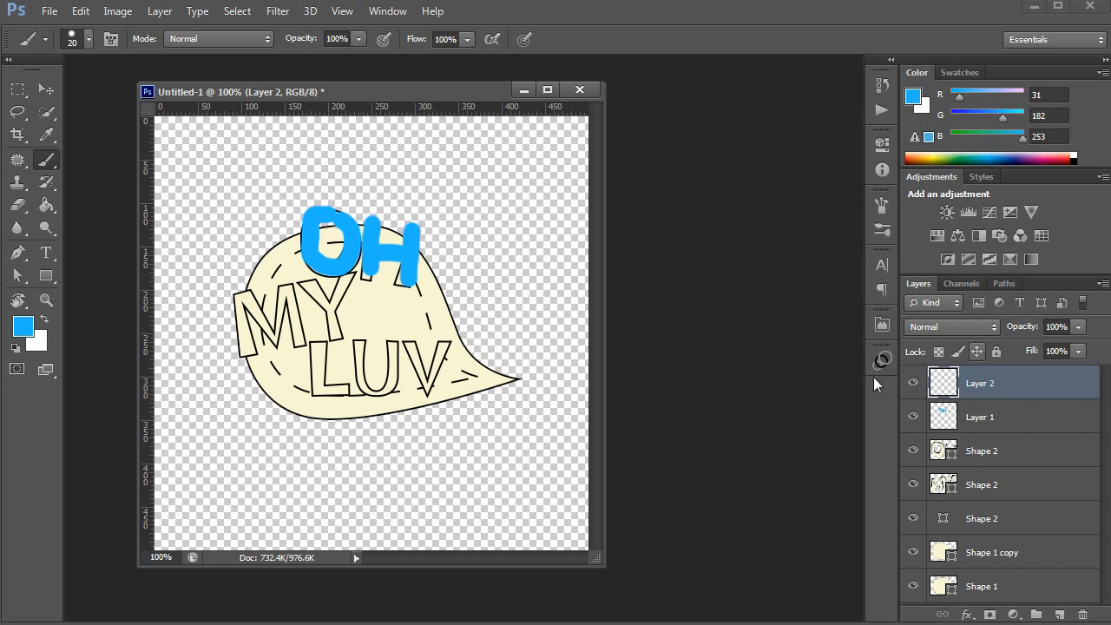
{"action": "left_click", "coordinate": [23, 326]}
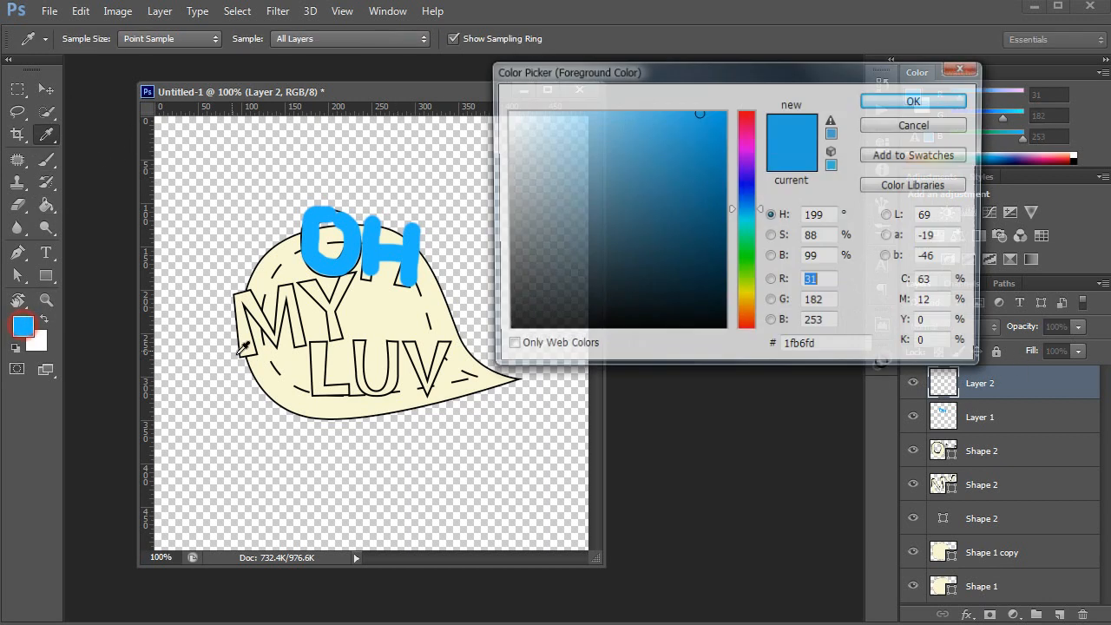
{"action": "left_click_drag", "start_coordinate": [745, 182], "coordinate": [743, 138]}
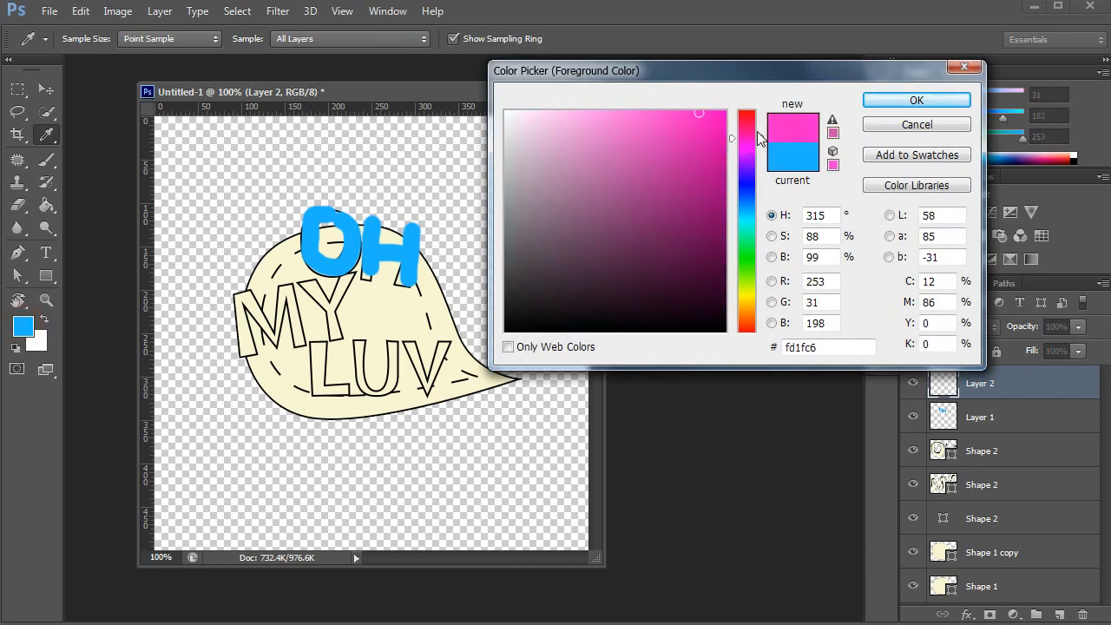
{"action": "left_click", "coordinate": [888, 101]}
{"action": "mouse_move", "coordinate": [241, 294]}
{"action": "left_mouse_down"}
{"action": "mouse_move", "coordinate": [247, 354]}
{"action": "mouse_move", "coordinate": [251, 298]}
{"action": "mouse_move", "coordinate": [274, 340]}
{"action": "mouse_move", "coordinate": [287, 297]}
{"action": "mouse_move", "coordinate": [282, 352]}
{"action": "left_mouse_up"}
{"action": "mouse_move", "coordinate": [294, 280]}
{"action": "left_mouse_down"}
{"action": "mouse_move", "coordinate": [300, 348]}
{"action": "mouse_move", "coordinate": [317, 294]}
{"action": "mouse_move", "coordinate": [334, 311]}
{"action": "left_mouse_up"}
{"action": "mouse_move", "coordinate": [352, 275]}
{"action": "left_mouse_down"}
{"action": "mouse_move", "coordinate": [334, 307]}
{"action": "mouse_move", "coordinate": [339, 343]}
{"action": "left_mouse_up"}
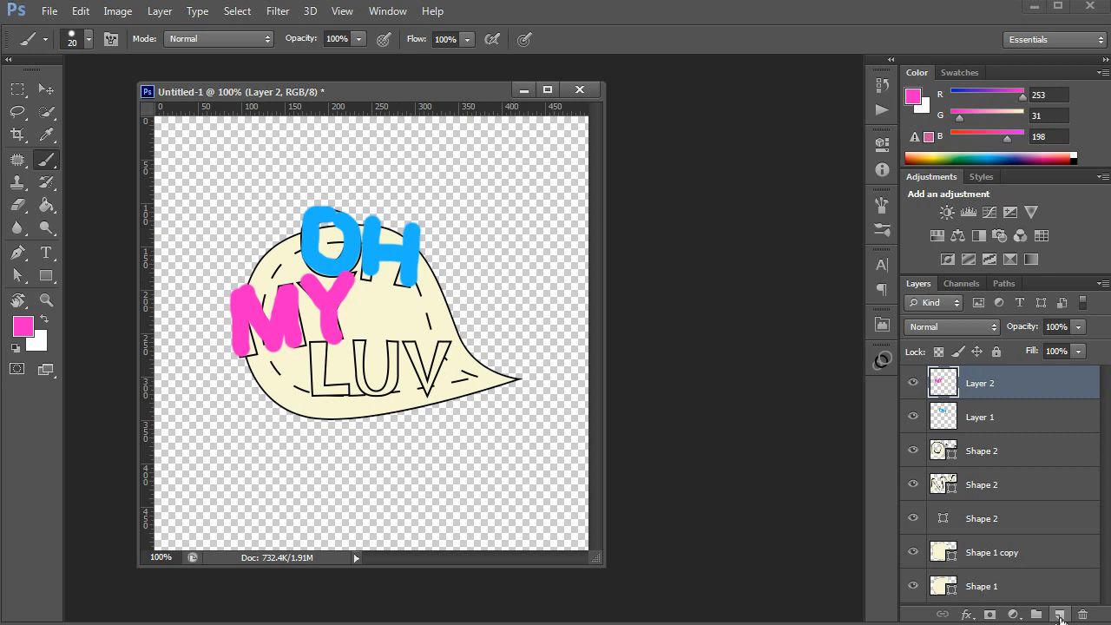
Add a third paint layer and paint over the LUV lettering in orange-red #fd341f.
{"action": "left_click", "coordinate": [1060, 616]}
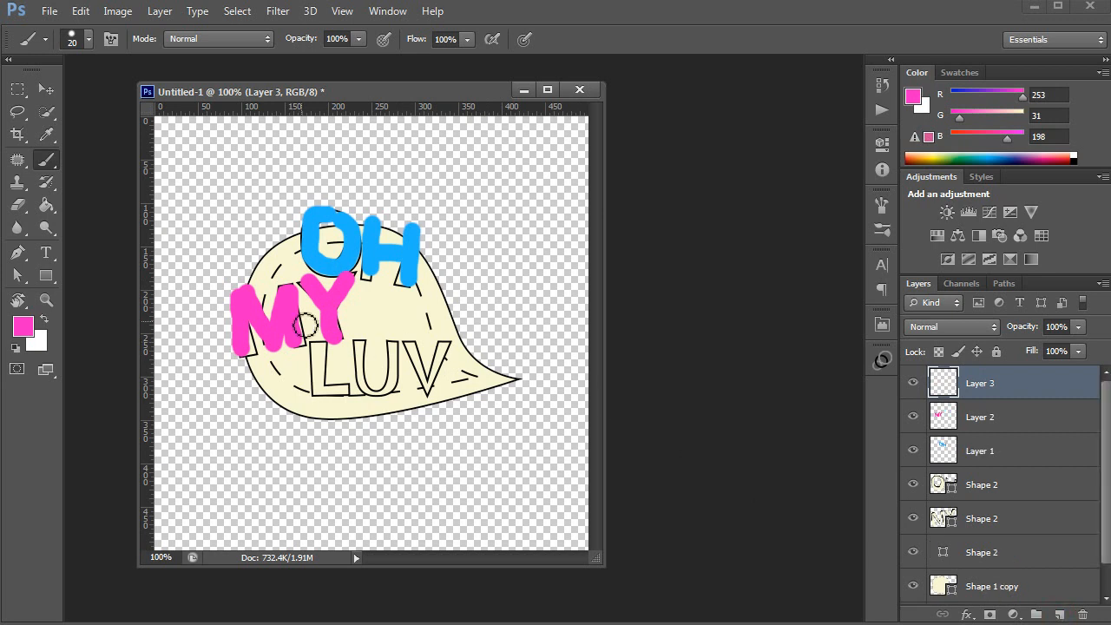
{"action": "left_click", "coordinate": [23, 328]}
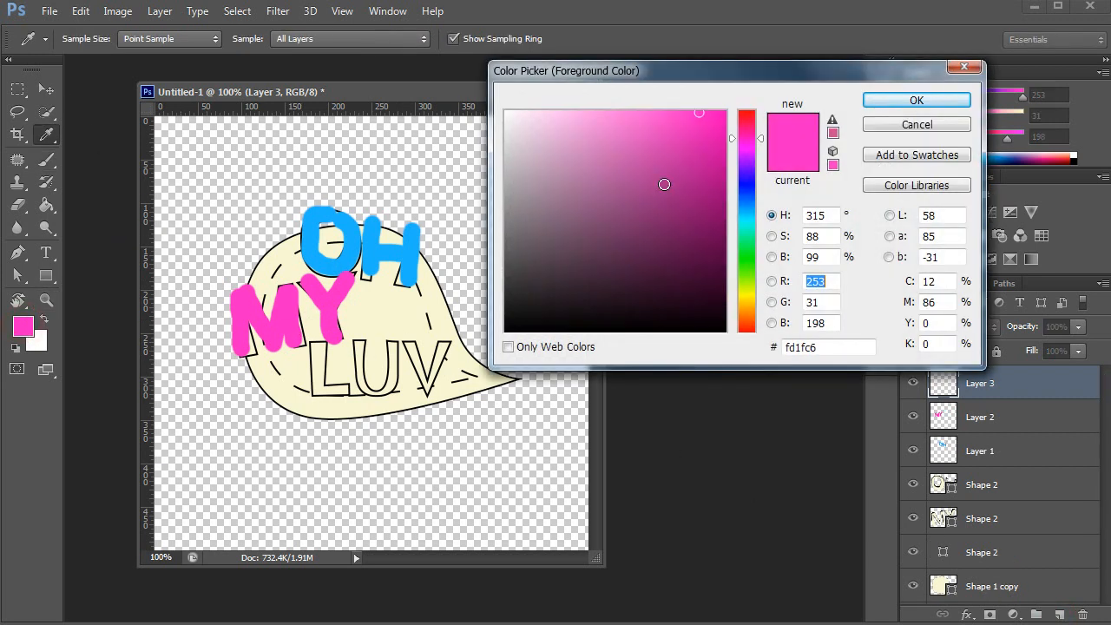
{"action": "left_click_drag", "start_coordinate": [751, 248], "coordinate": [750, 330]}
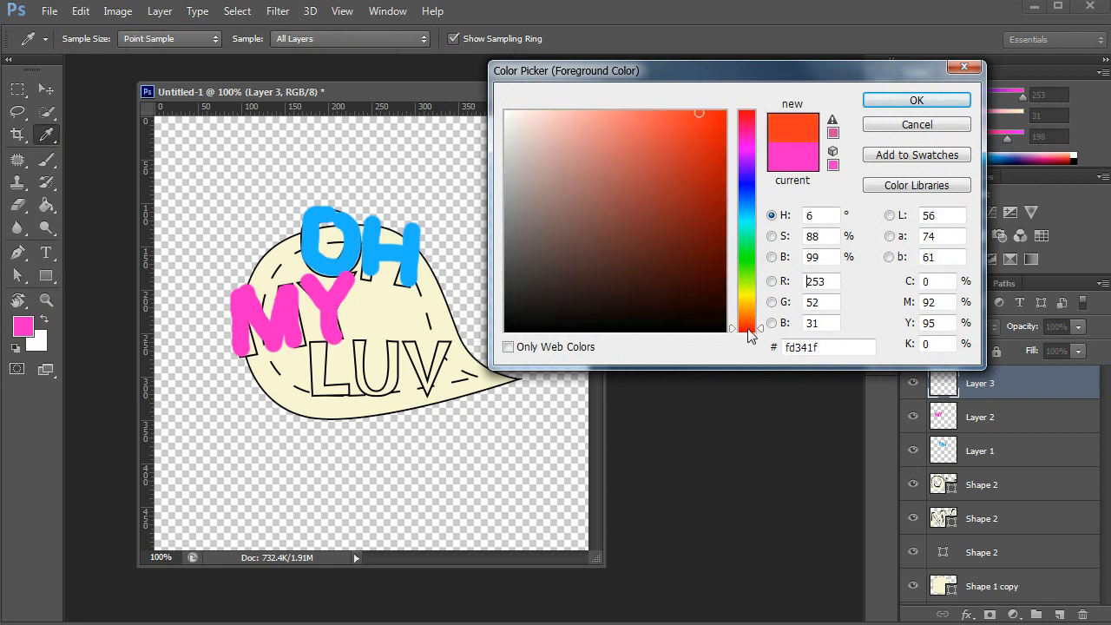
{"action": "left_click", "coordinate": [886, 99]}
{"action": "key", "text": "b"}
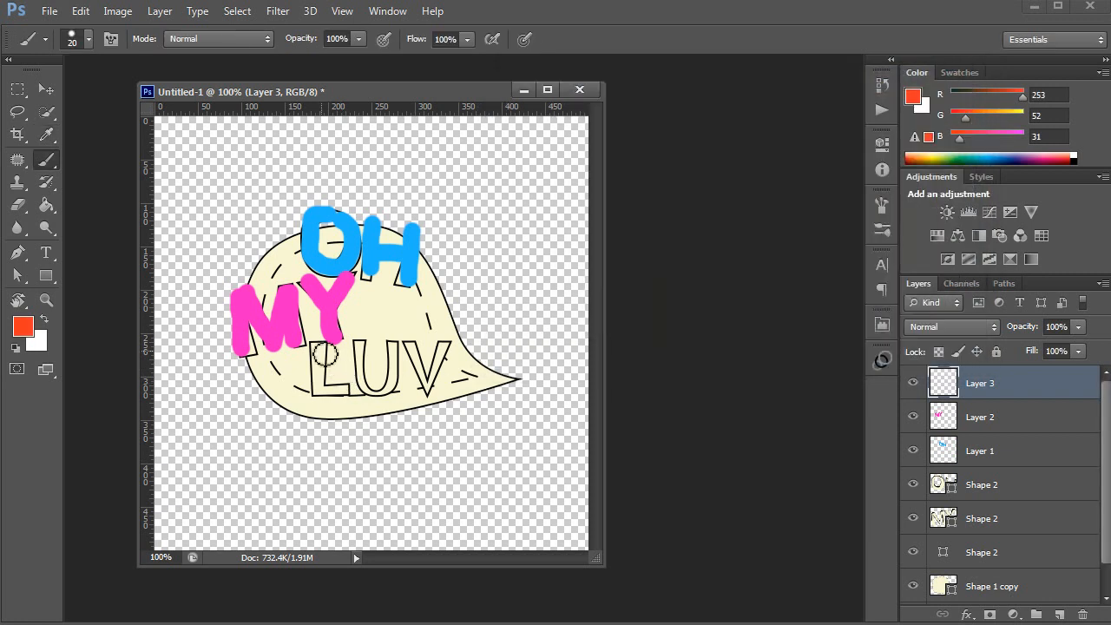
{"action": "mouse_move", "coordinate": [314, 340]}
{"action": "left_mouse_down"}
{"action": "mouse_move", "coordinate": [322, 396]}
{"action": "mouse_move", "coordinate": [363, 393]}
{"action": "left_mouse_up"}
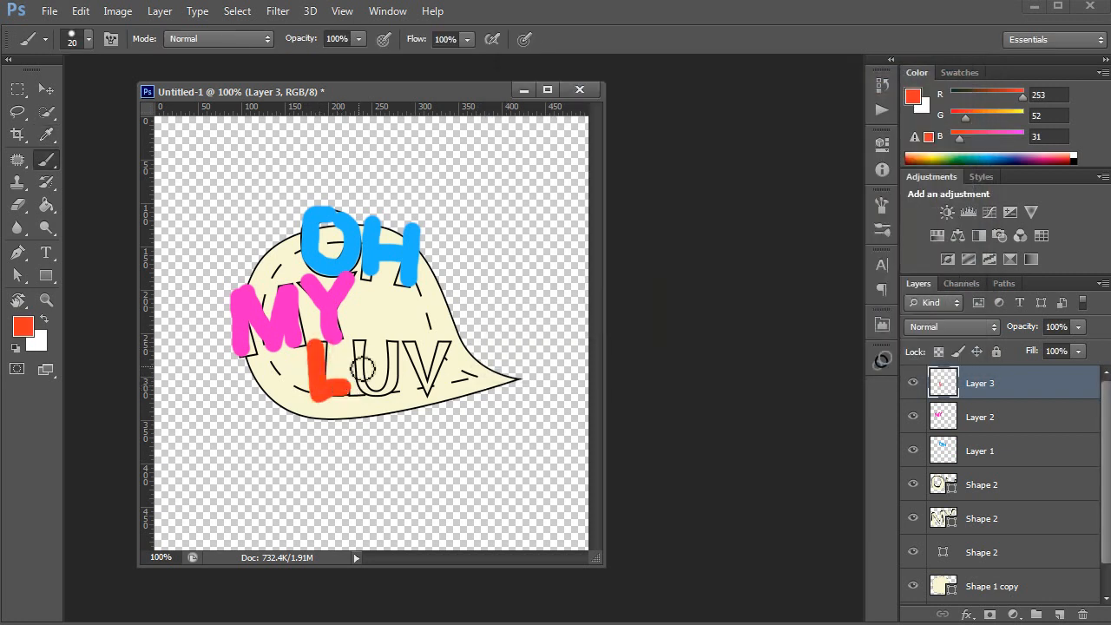
{"action": "mouse_move", "coordinate": [356, 343]}
{"action": "left_mouse_down"}
{"action": "mouse_move", "coordinate": [378, 388]}
{"action": "mouse_move", "coordinate": [395, 346]}
{"action": "mouse_move", "coordinate": [415, 349]}
{"action": "mouse_move", "coordinate": [426, 397]}
{"action": "left_mouse_up"}
{"action": "left_click_drag", "start_coordinate": [449, 343], "coordinate": [428, 398]}
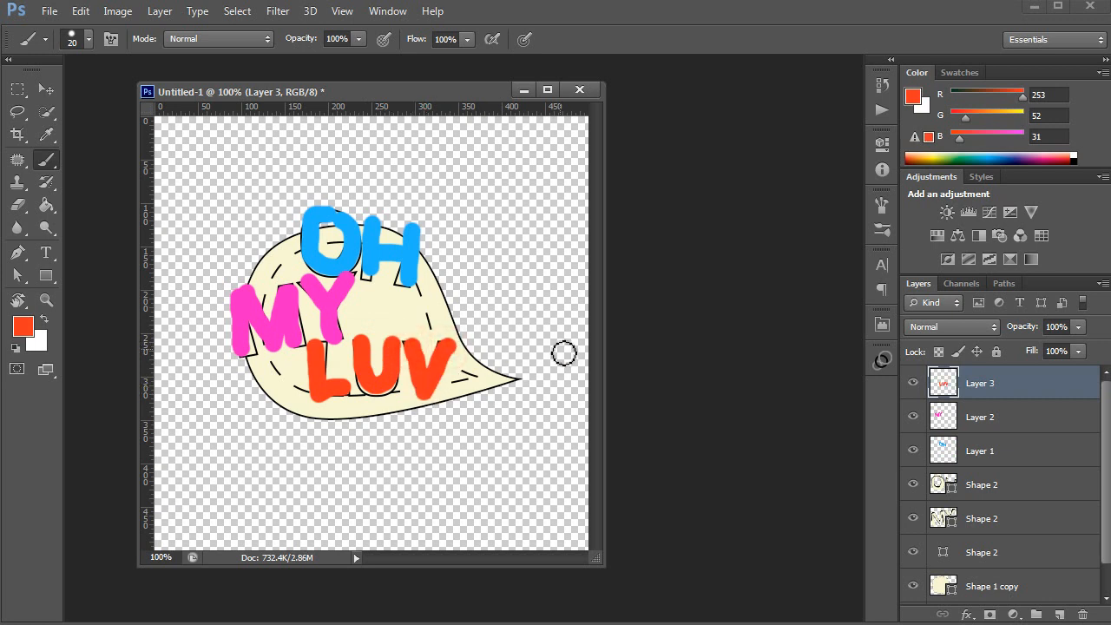
Set the blend mode of the blue, pink and orange-red paint layers to Multiply.
{"action": "left_click", "coordinate": [1023, 459]}
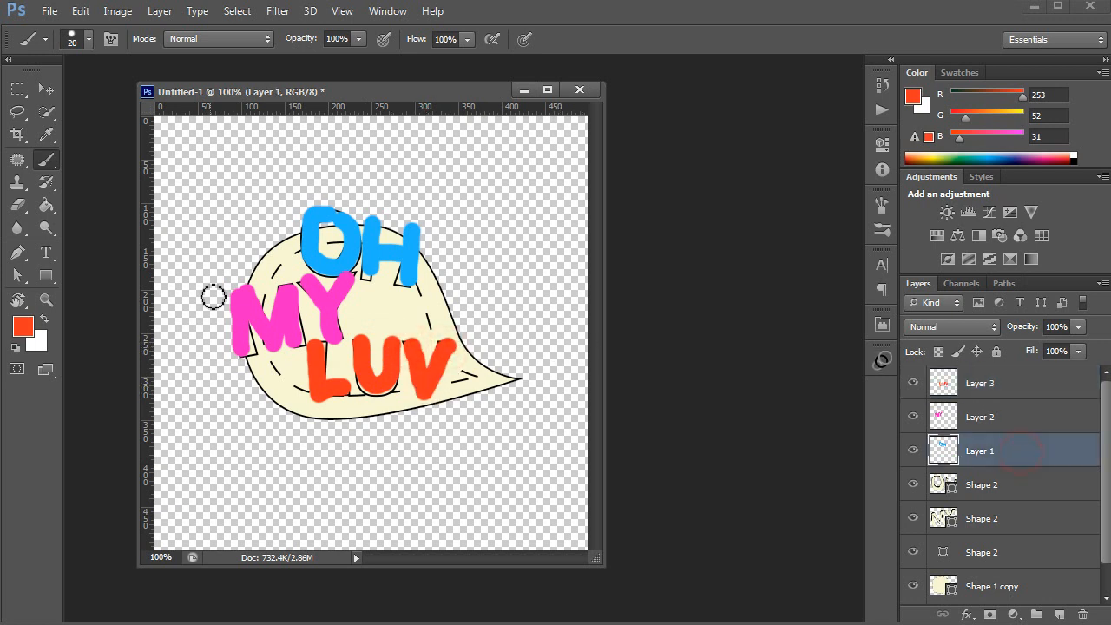
{"action": "left_click", "coordinate": [991, 383], "text": "shift"}
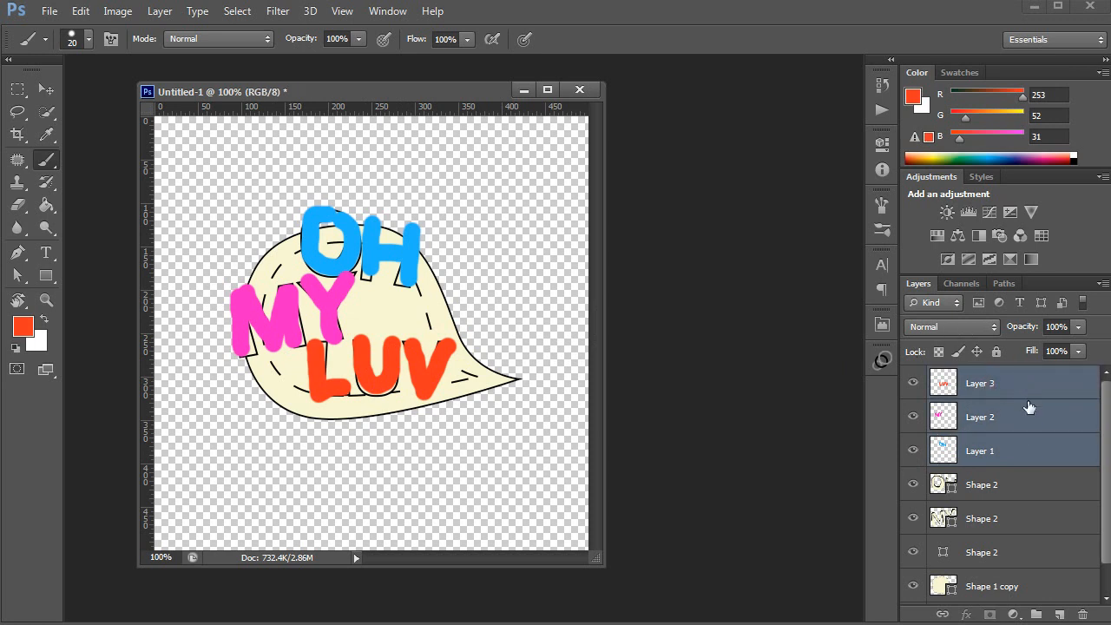
{"action": "left_click", "coordinate": [991, 328]}
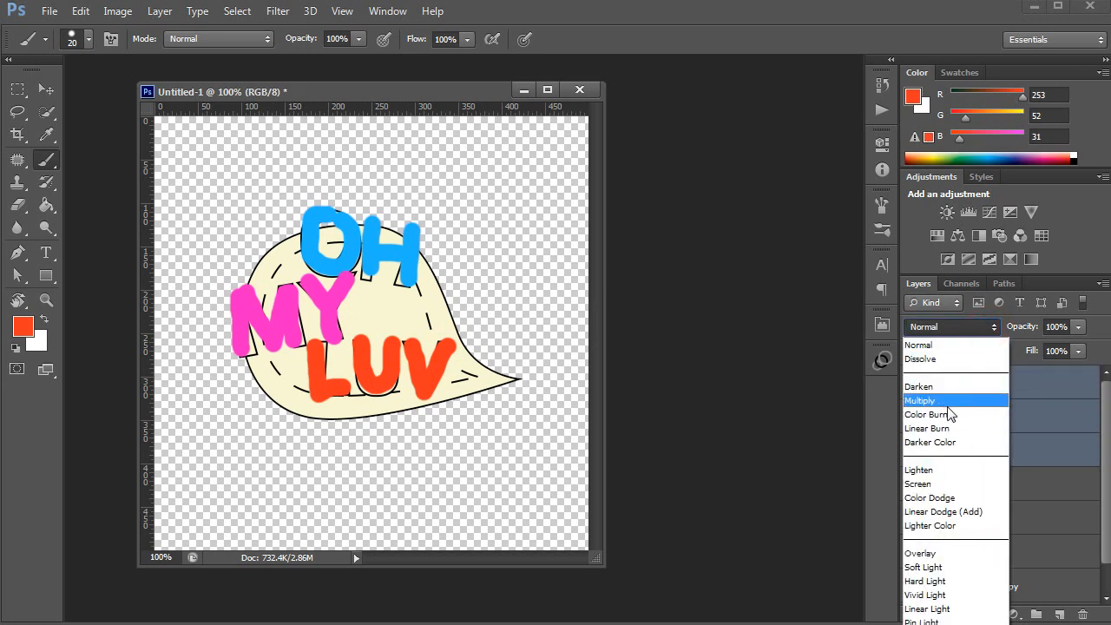
{"action": "left_click", "coordinate": [944, 397]}
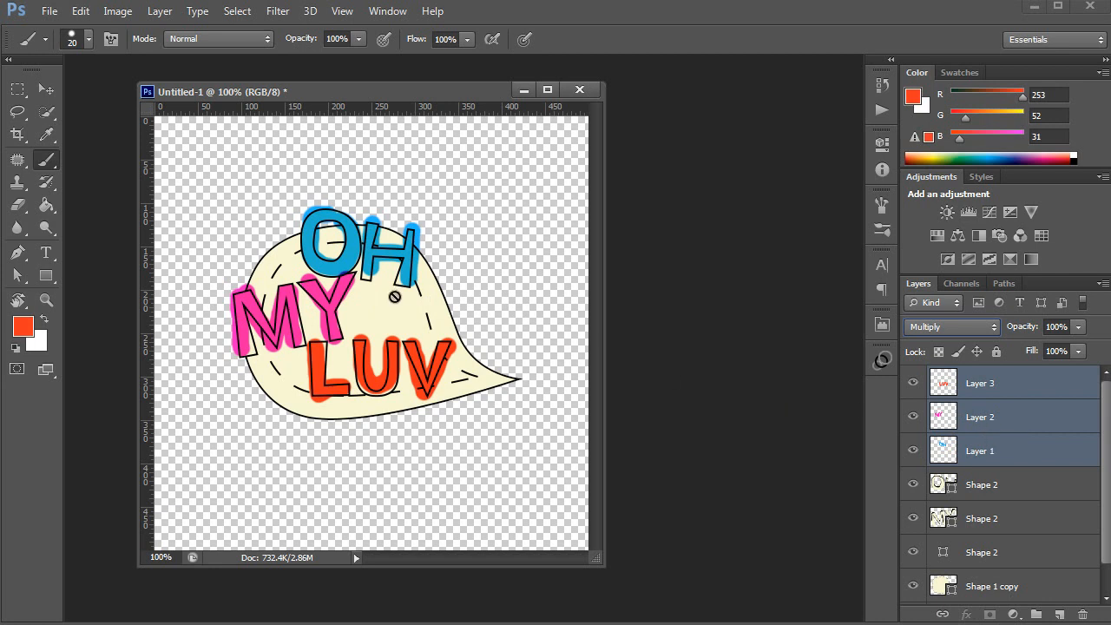
Review the blend modes of the three paint layers and of the lettering layers beneath them.
{"action": "left_click", "coordinate": [979, 386]}
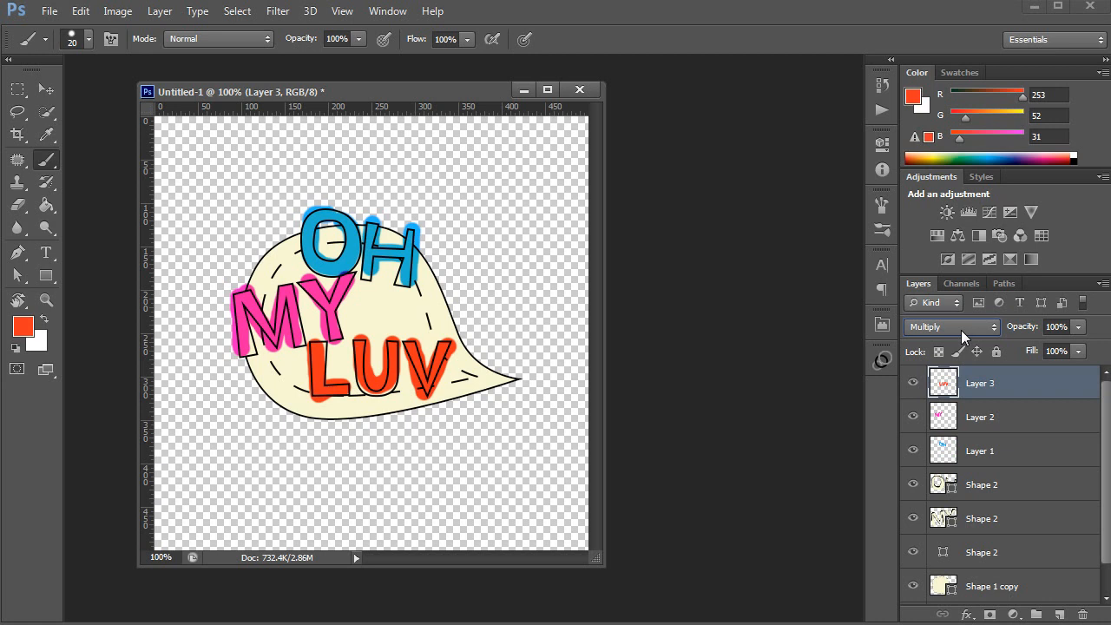
{"action": "left_click", "coordinate": [961, 330]}
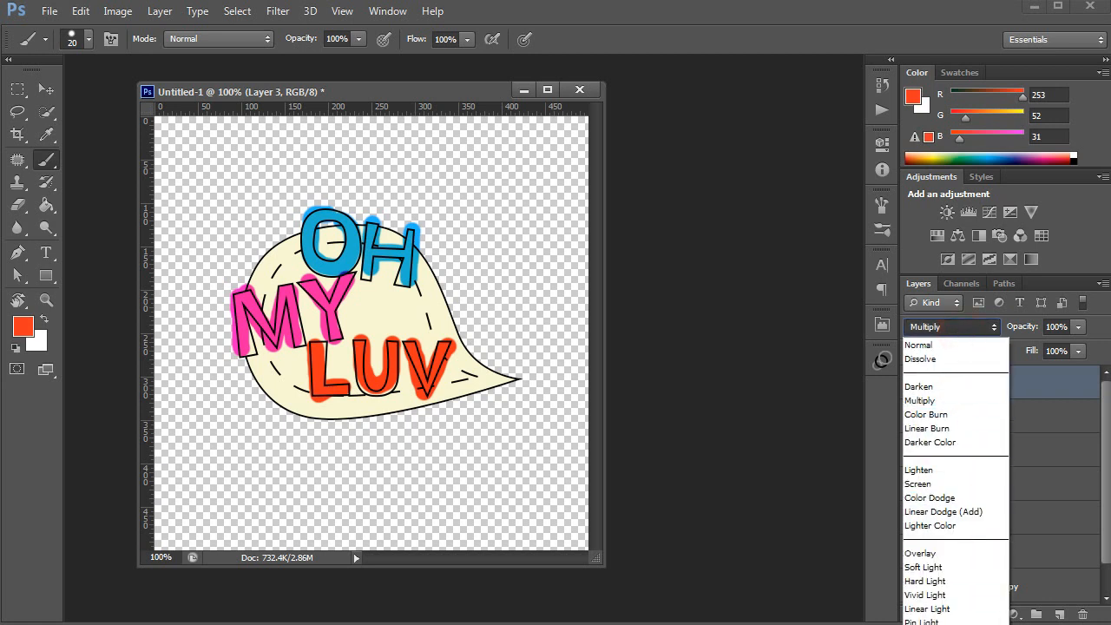
{"action": "left_click", "coordinate": [1033, 375]}
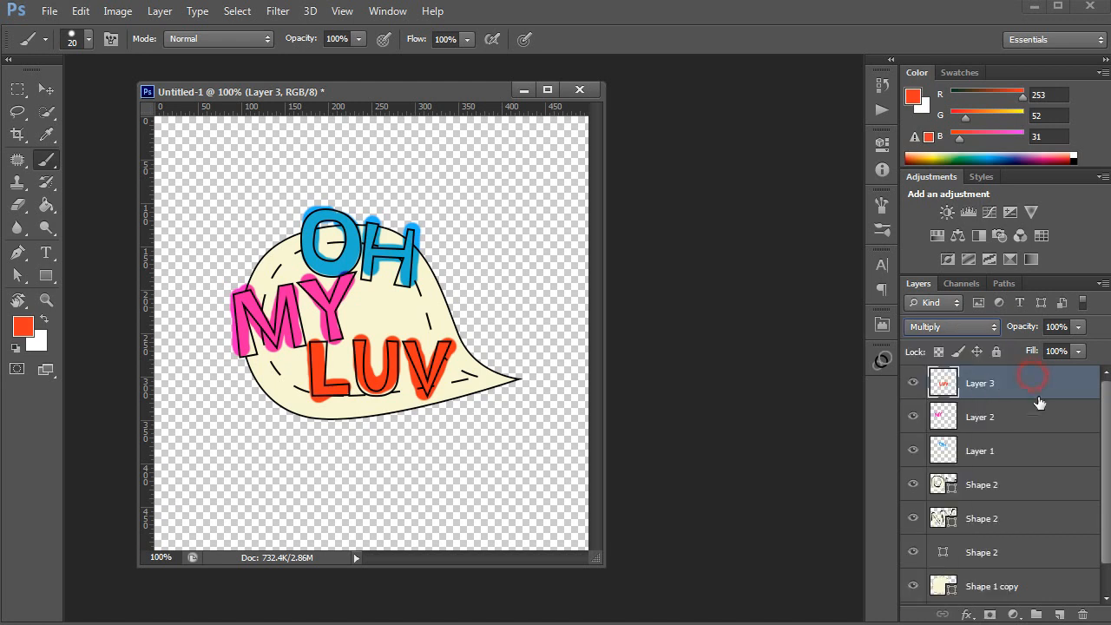
{"action": "left_click", "coordinate": [997, 452], "text": "shift"}
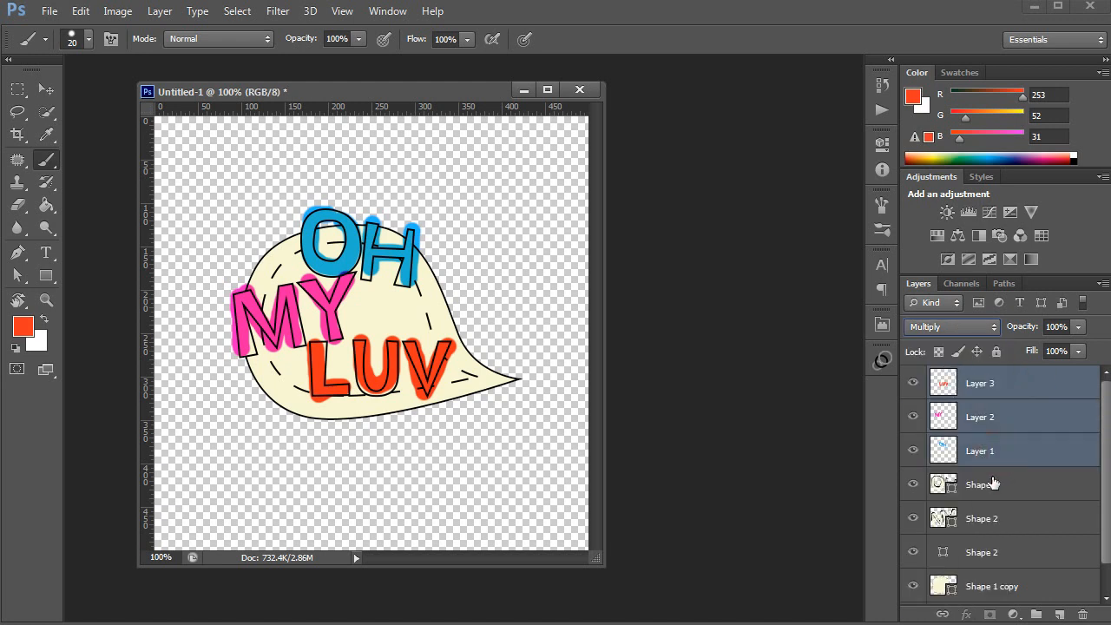
{"action": "left_click", "coordinate": [982, 495]}
{"action": "left_click", "coordinate": [976, 523]}
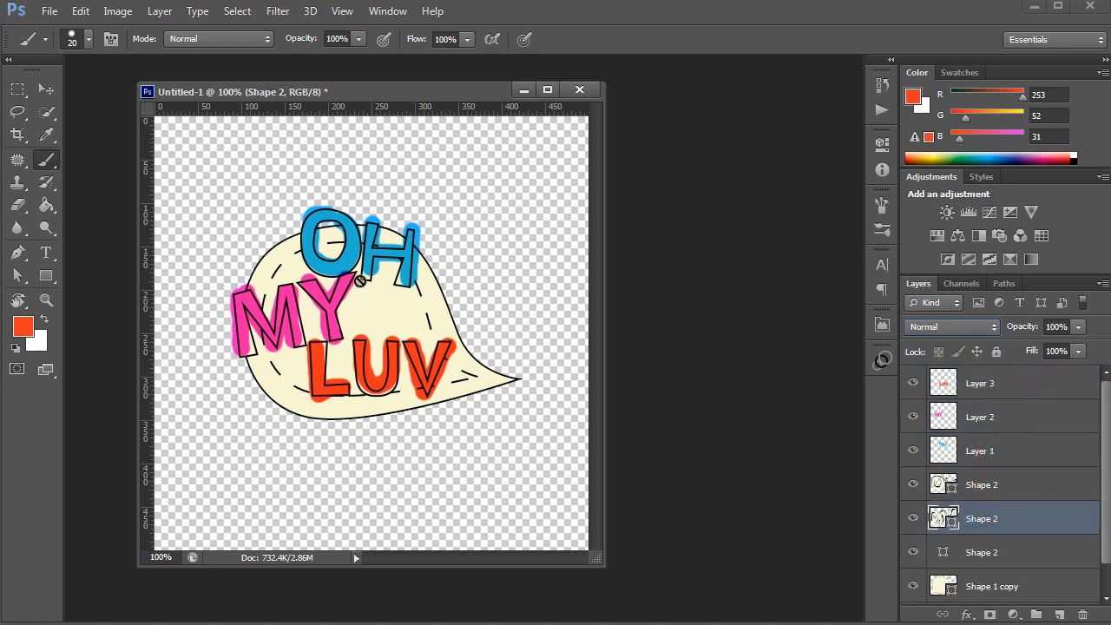
{"action": "left_click", "coordinate": [998, 424]}
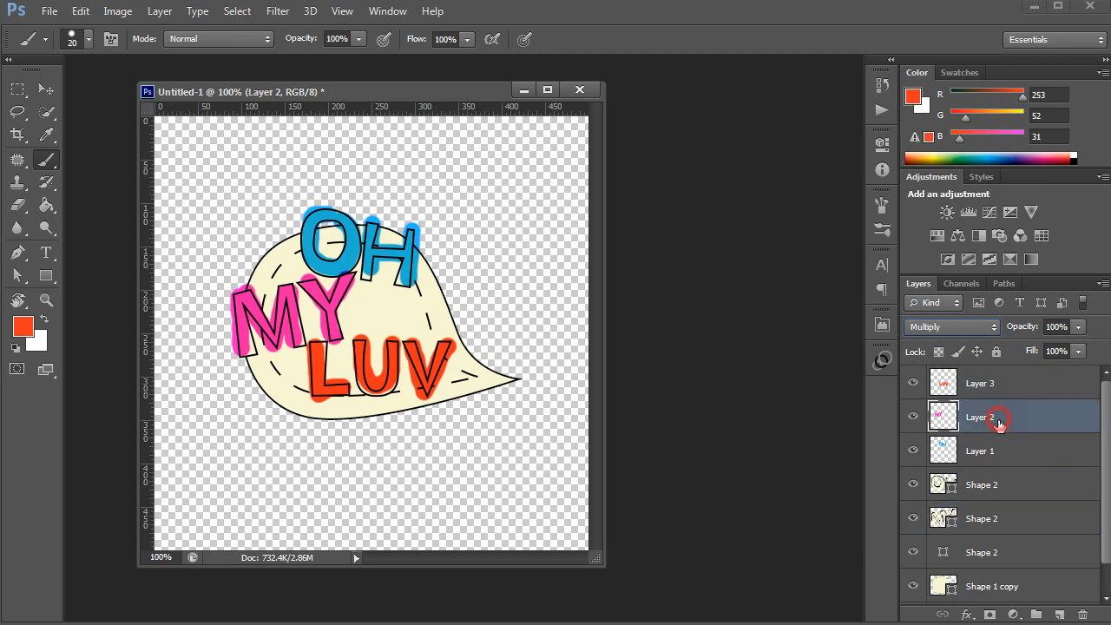
{"action": "left_click", "coordinate": [997, 451]}
{"action": "left_click", "coordinate": [994, 387], "text": "shift"}
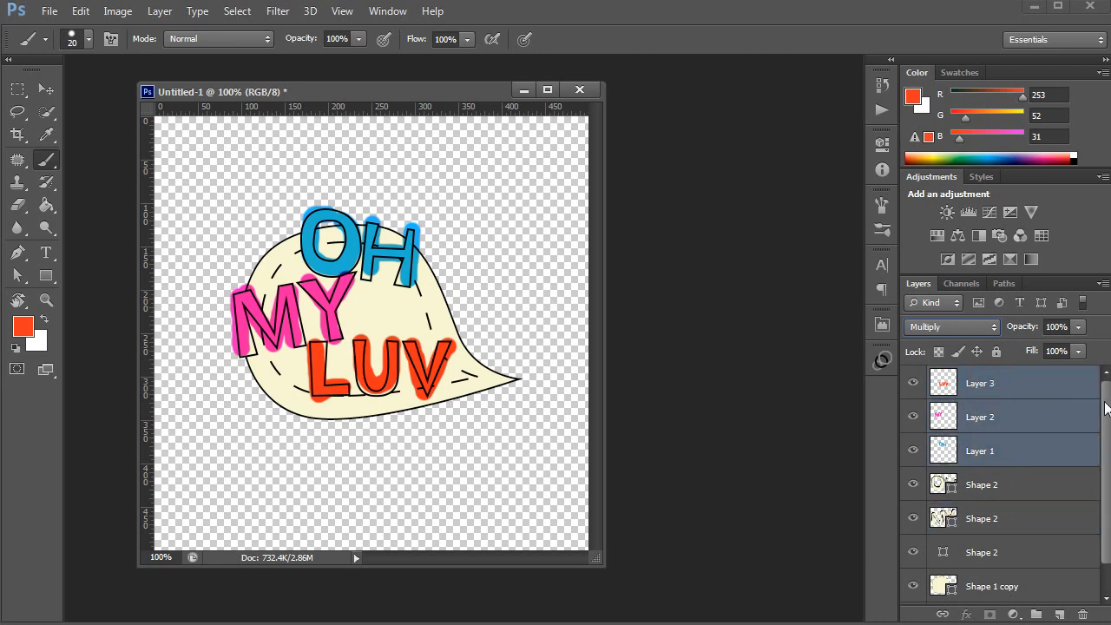
{"action": "mouse_move", "coordinate": [1107, 407]}
{"action": "left_mouse_down"}
{"action": "mouse_move", "coordinate": [1109, 494]}
{"action": "mouse_move", "coordinate": [1109, 407]}
{"action": "left_mouse_up"}
{"action": "left_click", "coordinate": [982, 491]}
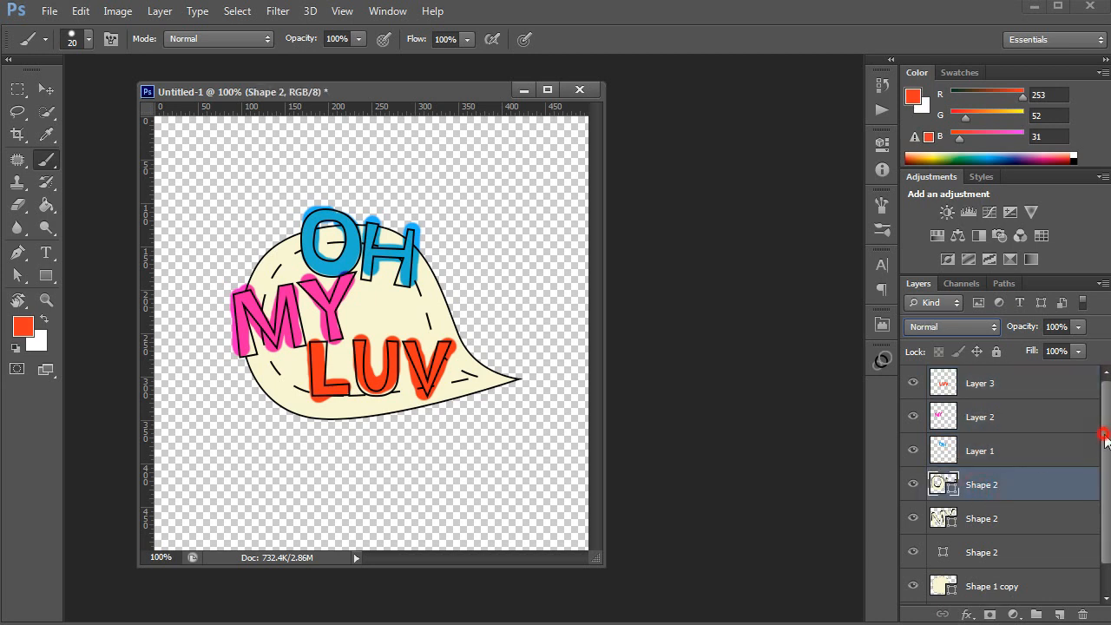
{"action": "mouse_move", "coordinate": [1106, 441]}
{"action": "left_mouse_down"}
{"action": "mouse_move", "coordinate": [1106, 469]}
{"action": "mouse_move", "coordinate": [1106, 441]}
{"action": "left_mouse_up"}
{"action": "left_click", "coordinate": [981, 452]}
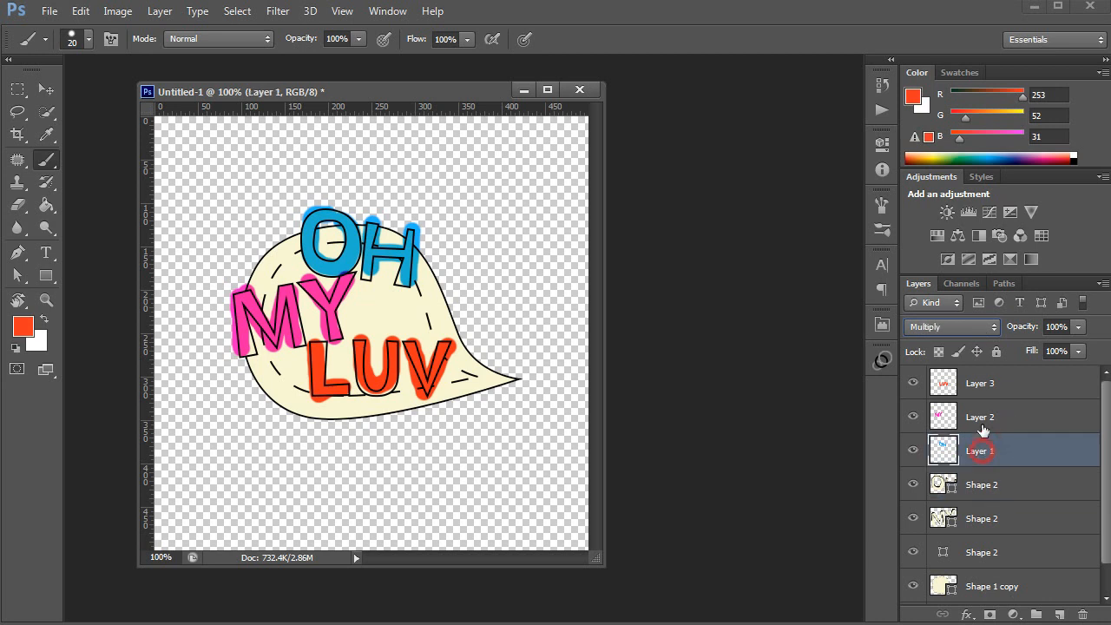
{"action": "left_click", "coordinate": [981, 417]}
{"action": "left_click", "coordinate": [983, 391]}
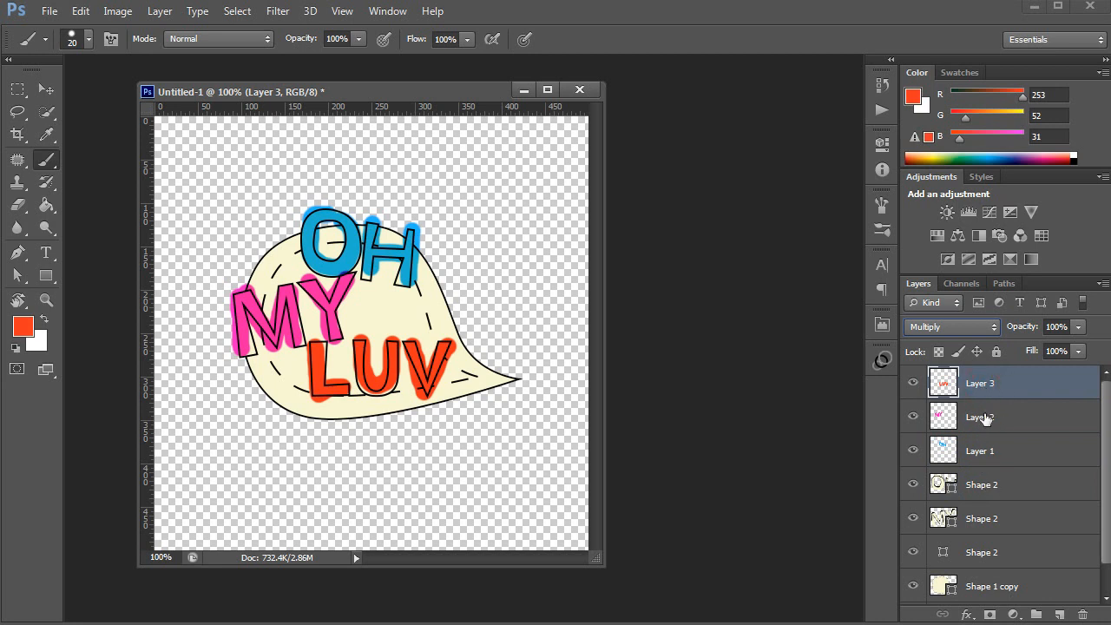
{"action": "left_click", "coordinate": [990, 455]}
Toggle the visibility of the OH lettering, the orange-red and the blue paint layers to identify which ones belong together.
{"action": "left_click", "coordinate": [913, 483]}
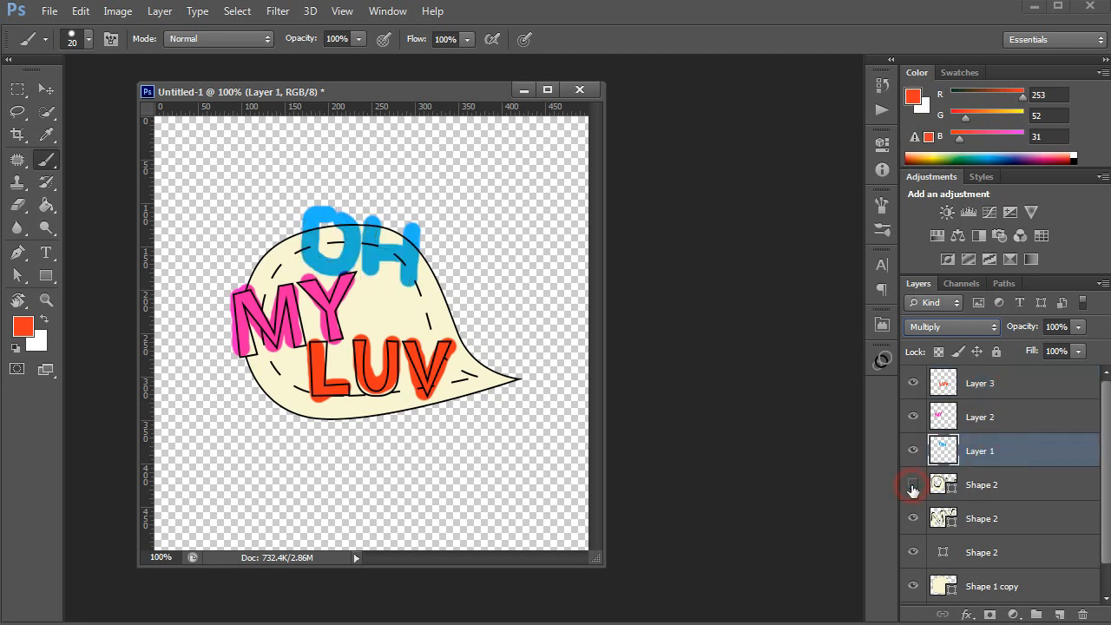
{"action": "left_click", "coordinate": [914, 483]}
{"action": "left_click", "coordinate": [990, 486]}
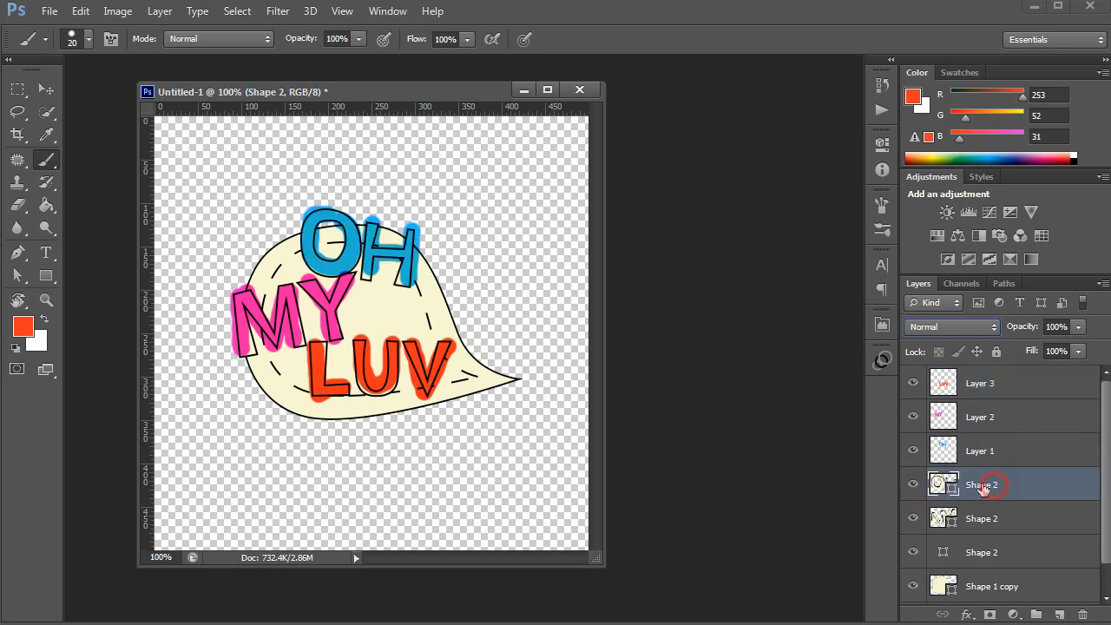
{"action": "left_click", "coordinate": [911, 486]}
{"action": "left_click", "coordinate": [911, 487]}
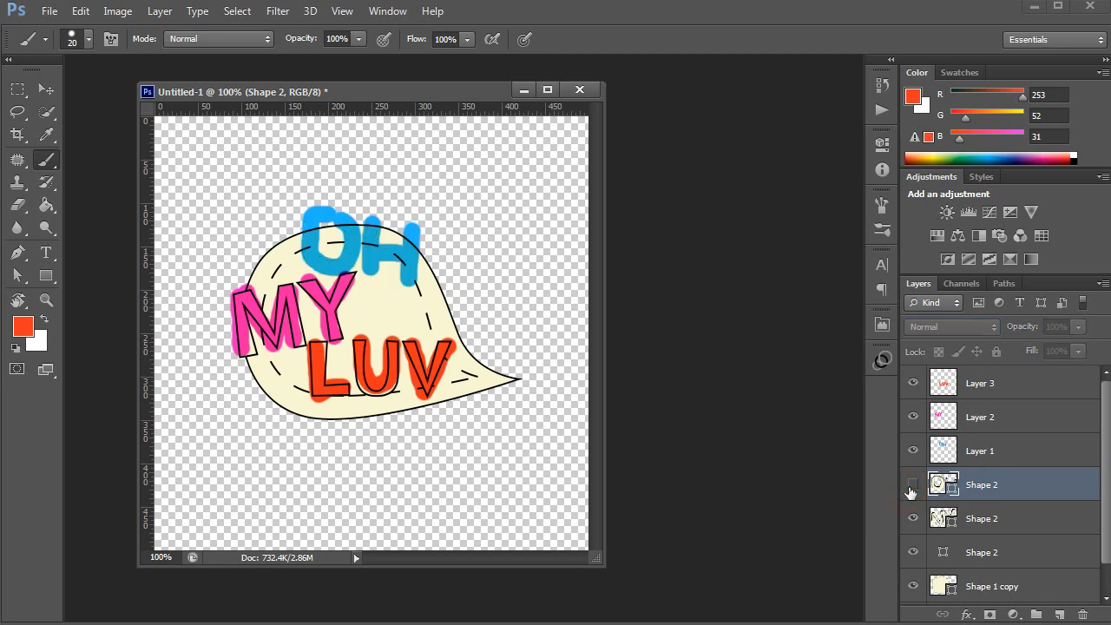
{"action": "left_click", "coordinate": [912, 487]}
{"action": "left_click", "coordinate": [911, 383]}
{"action": "left_click", "coordinate": [912, 383]}
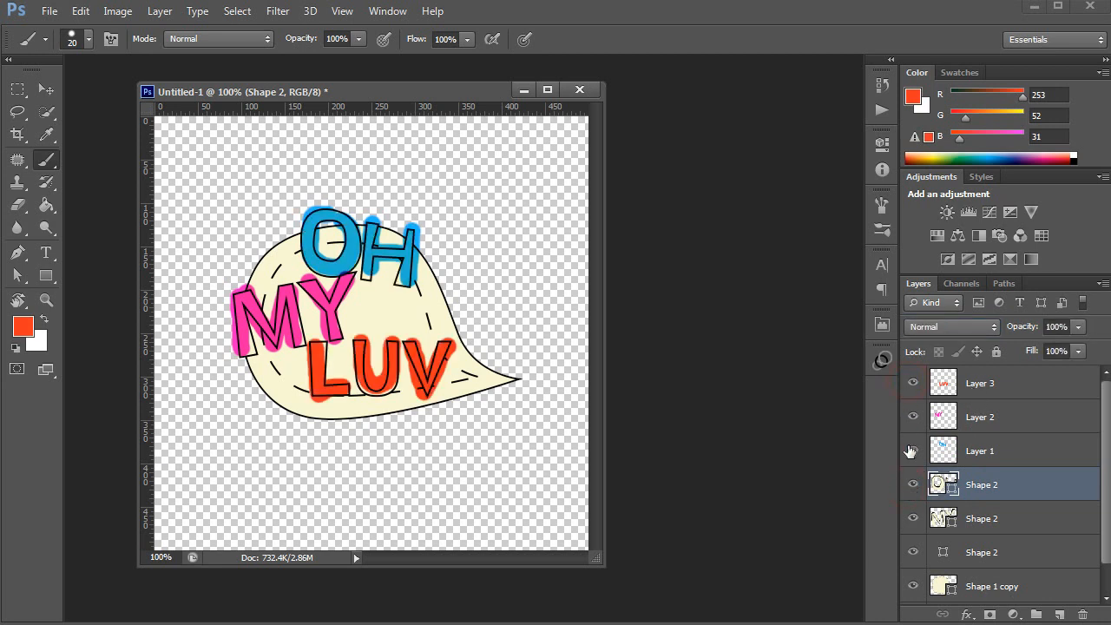
{"action": "left_click", "coordinate": [911, 451]}
{"action": "left_click", "coordinate": [912, 450]}
Merge the blue paint layer with the OH lettering layer.
{"action": "left_click", "coordinate": [977, 448]}
{"action": "left_click", "coordinate": [979, 484], "text": "shift"}
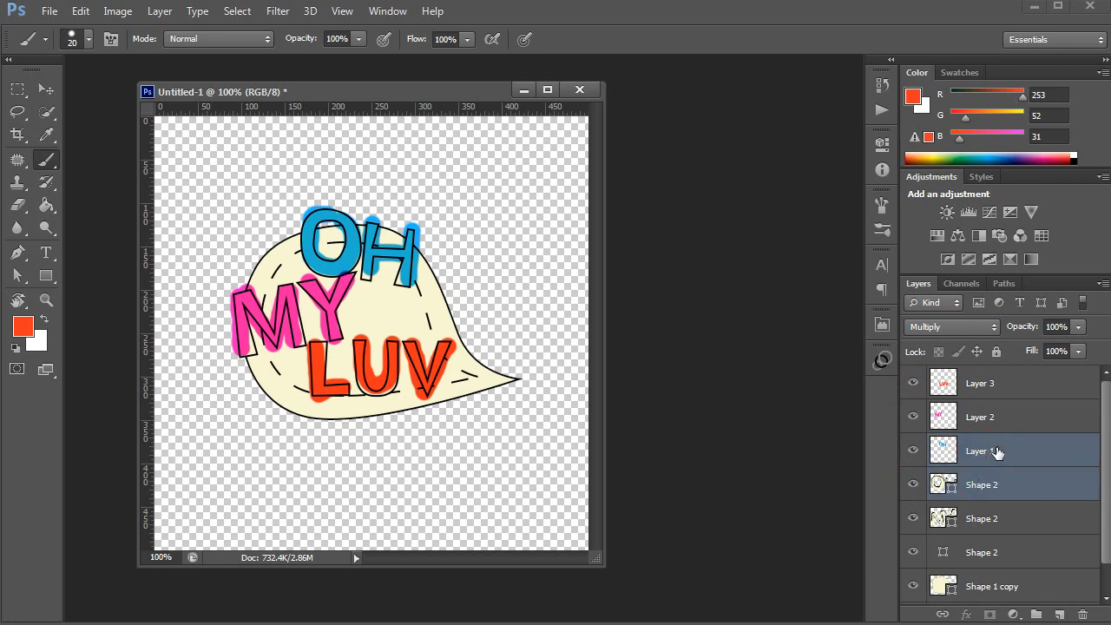
{"action": "left_click", "coordinate": [997, 452]}
{"action": "left_click", "coordinate": [995, 484], "text": "shift"}
{"action": "key", "text": "ctrl+e"}
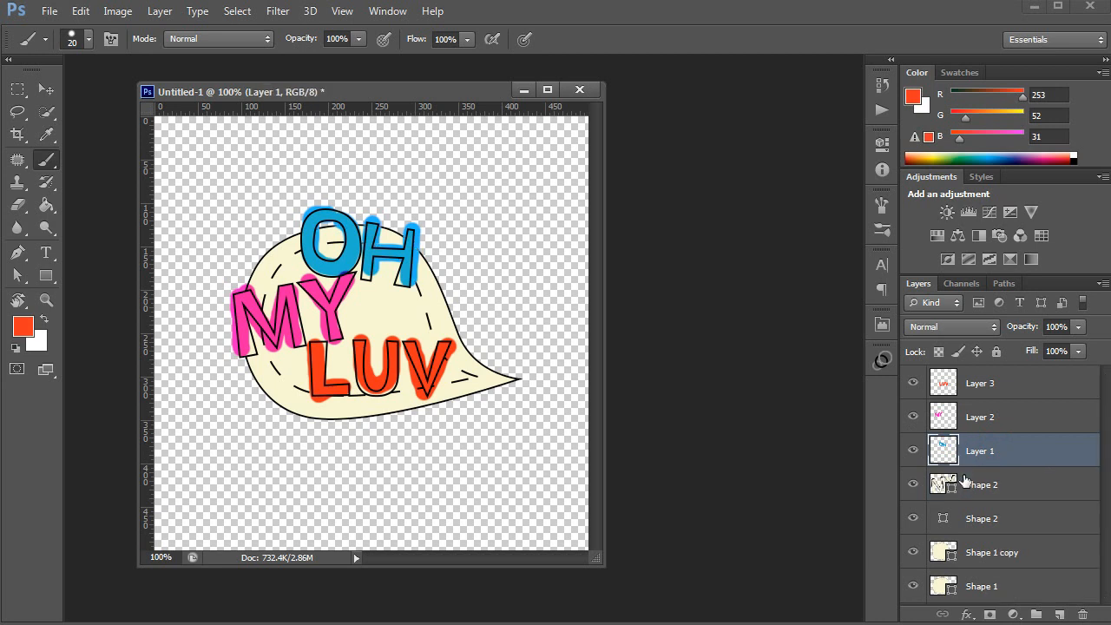
Toggle the visibility of the merged OH layer, the MY lettering and the pink paint layer to find which belong together.
{"action": "left_click", "coordinate": [914, 451]}
{"action": "left_click", "coordinate": [915, 451]}
{"action": "left_click", "coordinate": [914, 450]}
{"action": "left_click", "coordinate": [914, 450]}
{"action": "left_click", "coordinate": [914, 483]}
{"action": "left_click", "coordinate": [914, 484]}
{"action": "left_click", "coordinate": [915, 484]}
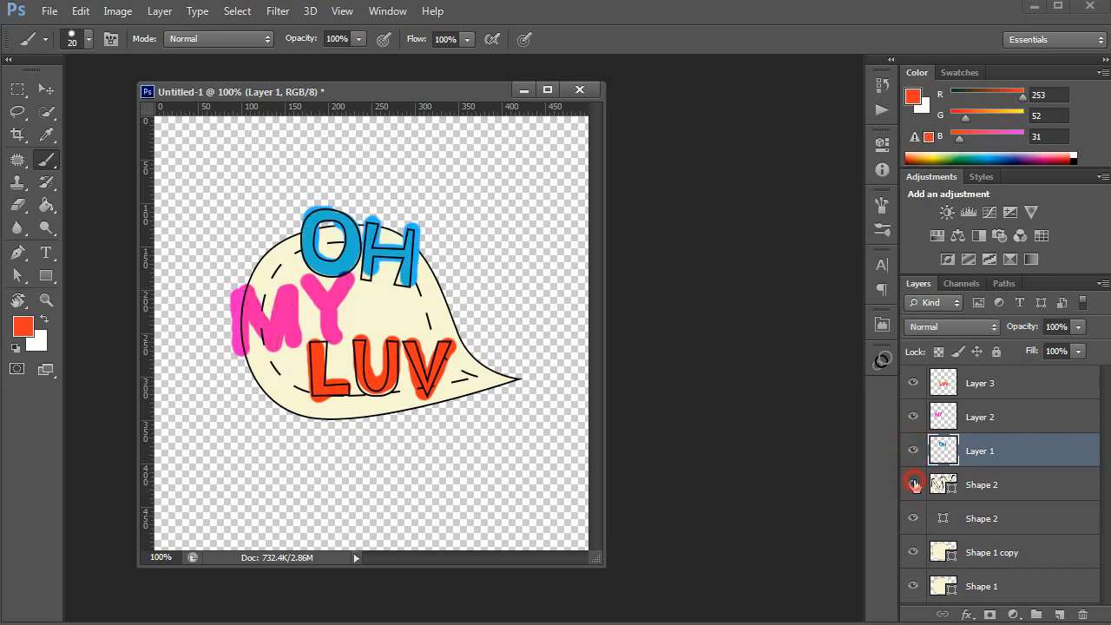
{"action": "left_click", "coordinate": [914, 484]}
{"action": "left_click", "coordinate": [914, 417]}
{"action": "left_click", "coordinate": [913, 417]}
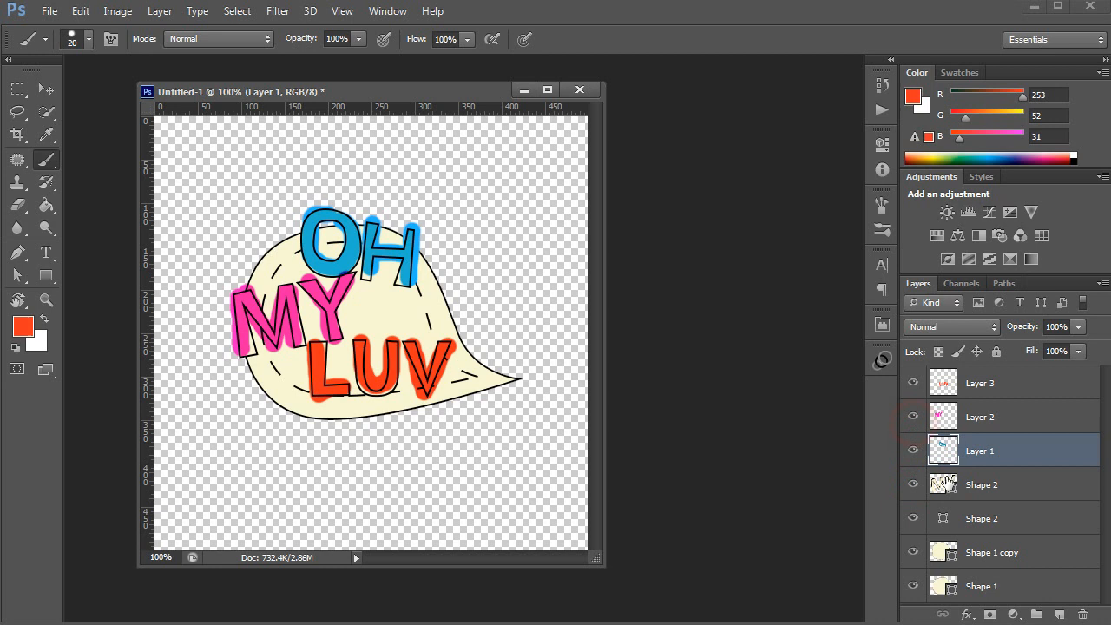
Merge the pink paint layer with the MY lettering layer.
{"action": "left_click", "coordinate": [978, 486]}
{"action": "left_click", "coordinate": [973, 420], "text": "ctrl"}
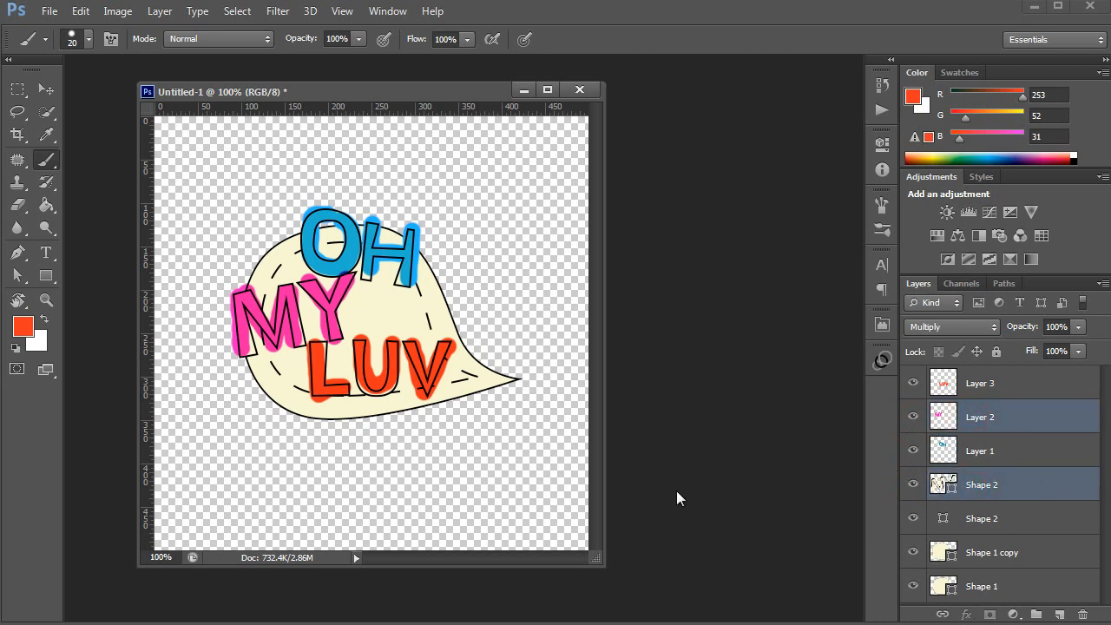
{"action": "key", "text": "ctrl+e"}
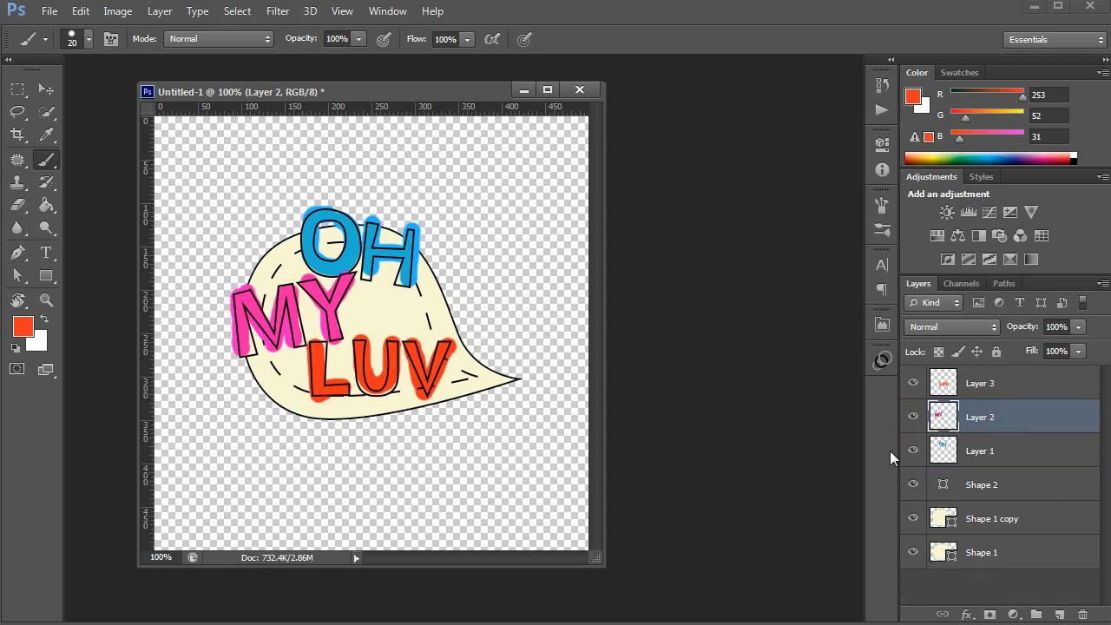
Merge the blue OH layer with the remaining LUV lettering layer below it.
{"action": "left_click", "coordinate": [989, 455]}
{"action": "left_click", "coordinate": [913, 450]}
{"action": "left_click", "coordinate": [913, 450]}
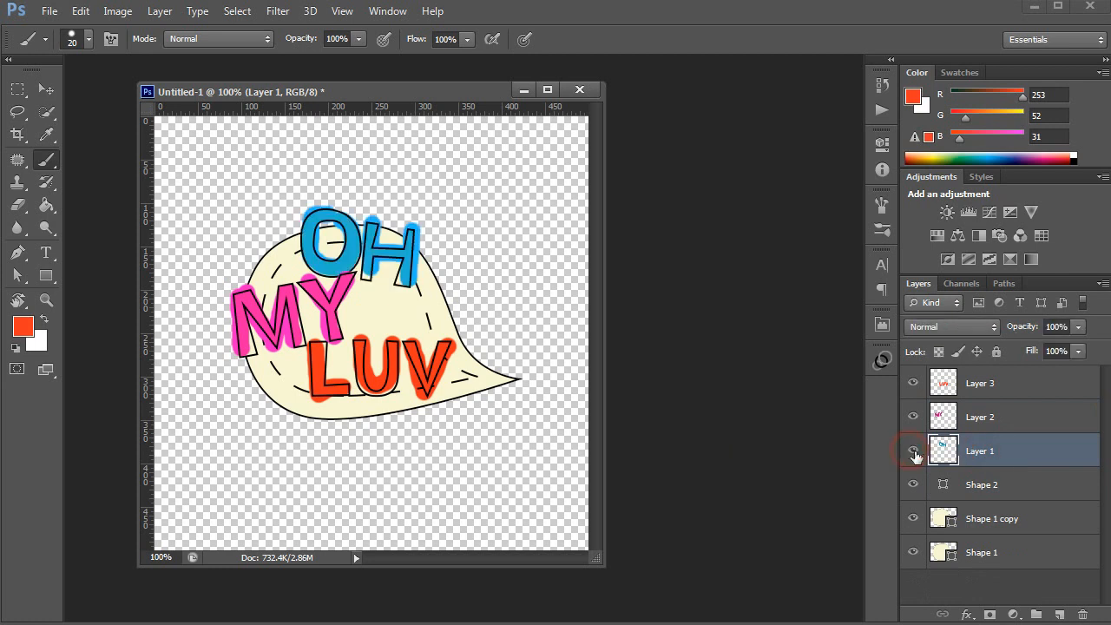
{"action": "left_click", "coordinate": [982, 487], "text": "ctrl"}
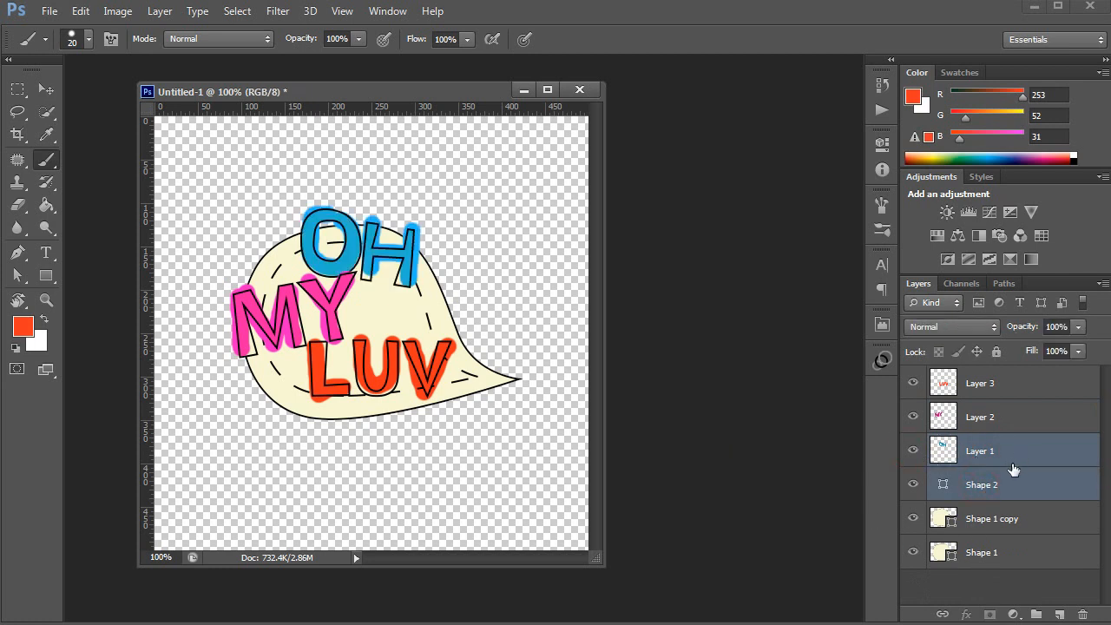
{"action": "left_click_drag", "start_coordinate": [1013, 469], "coordinate": [943, 469]}
{"action": "key", "text": "ctrl+e"}
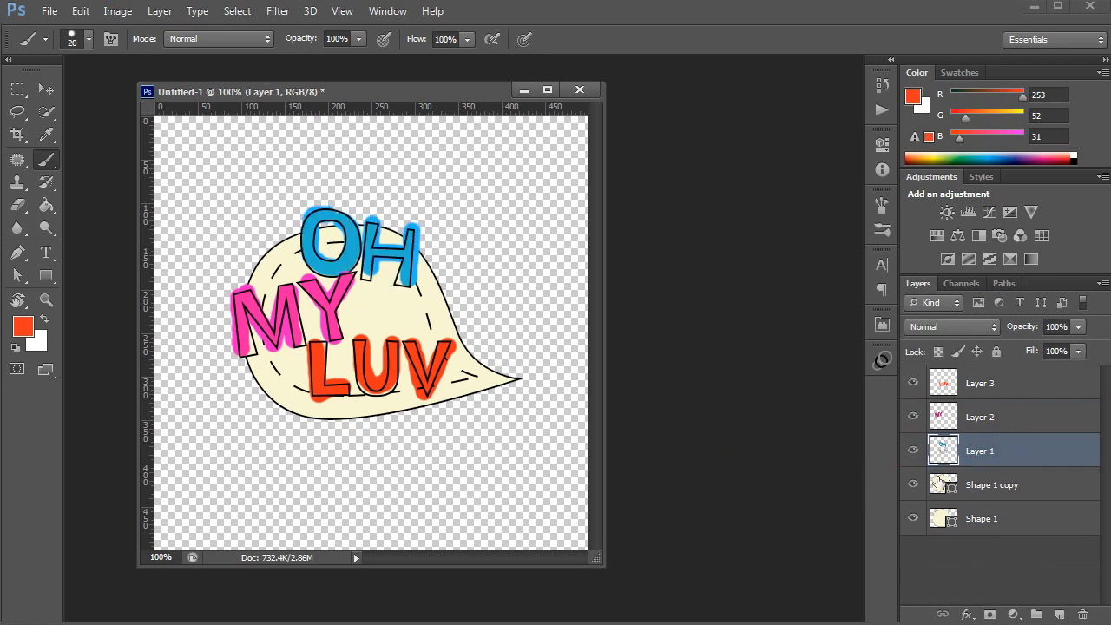
Toggle the visibility of the three lettering layers to check which letters and paint each one contains.
{"action": "left_click", "coordinate": [913, 450]}
{"action": "left_click", "coordinate": [913, 451]}
{"action": "left_click", "coordinate": [914, 416]}
{"action": "left_click", "coordinate": [913, 383]}
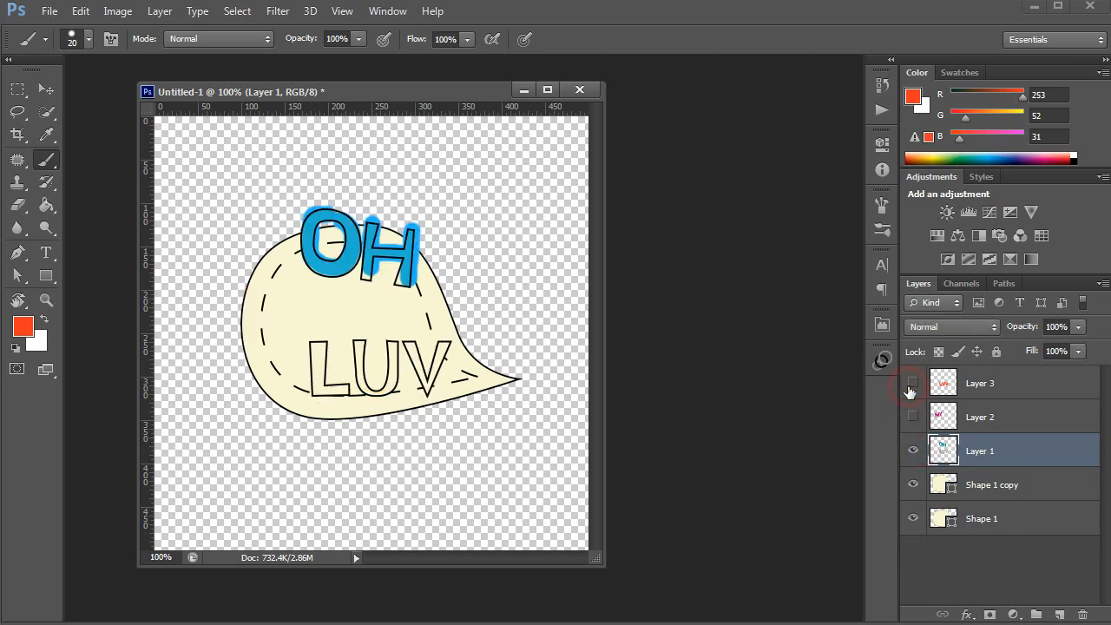
{"action": "left_click", "coordinate": [913, 383]}
{"action": "left_click", "coordinate": [913, 417]}
{"action": "left_click", "coordinate": [913, 451]}
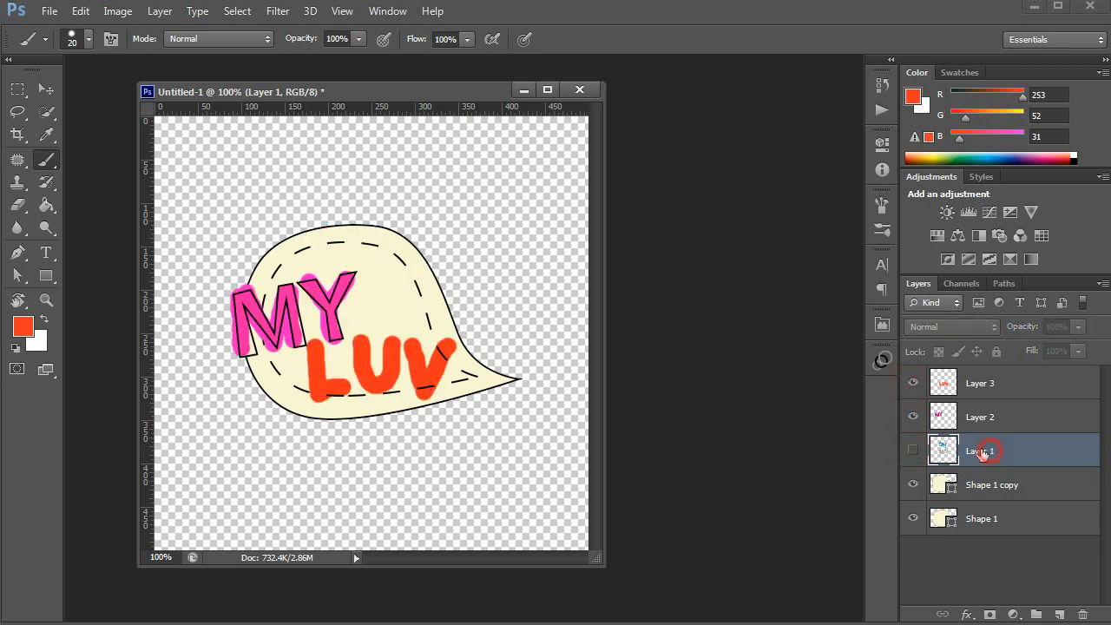
{"action": "left_click", "coordinate": [914, 450]}
Move the combined OH and LUV layer to the top of the stack and check it against the orange-red paint layer.
{"action": "left_click_drag", "start_coordinate": [973, 451], "coordinate": [974, 385]}
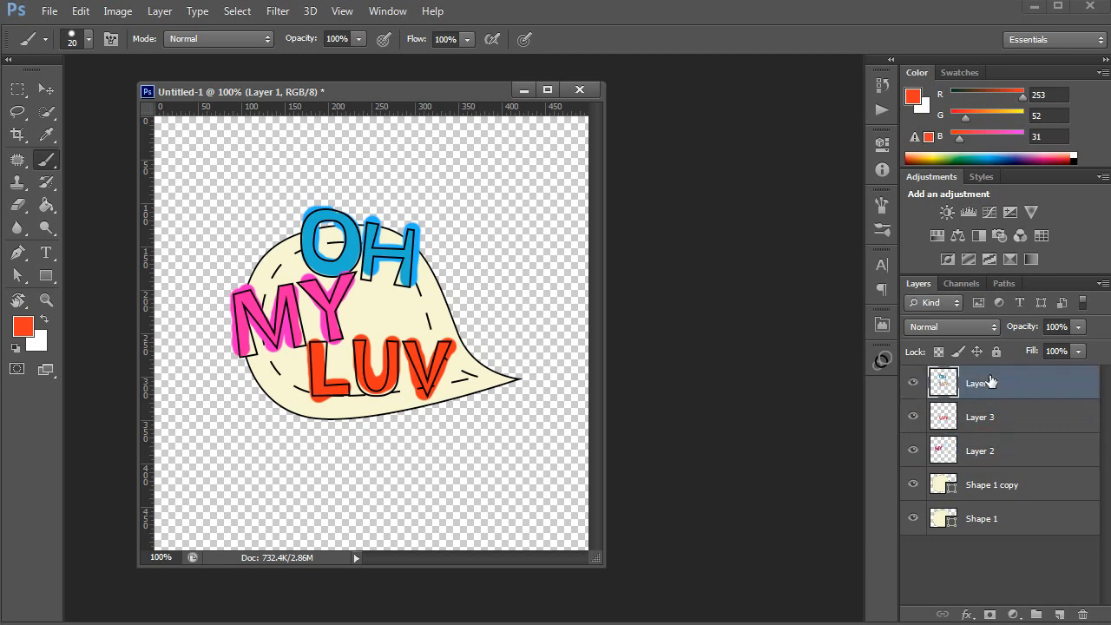
{"action": "left_click", "coordinate": [912, 417]}
{"action": "left_click", "coordinate": [912, 420]}
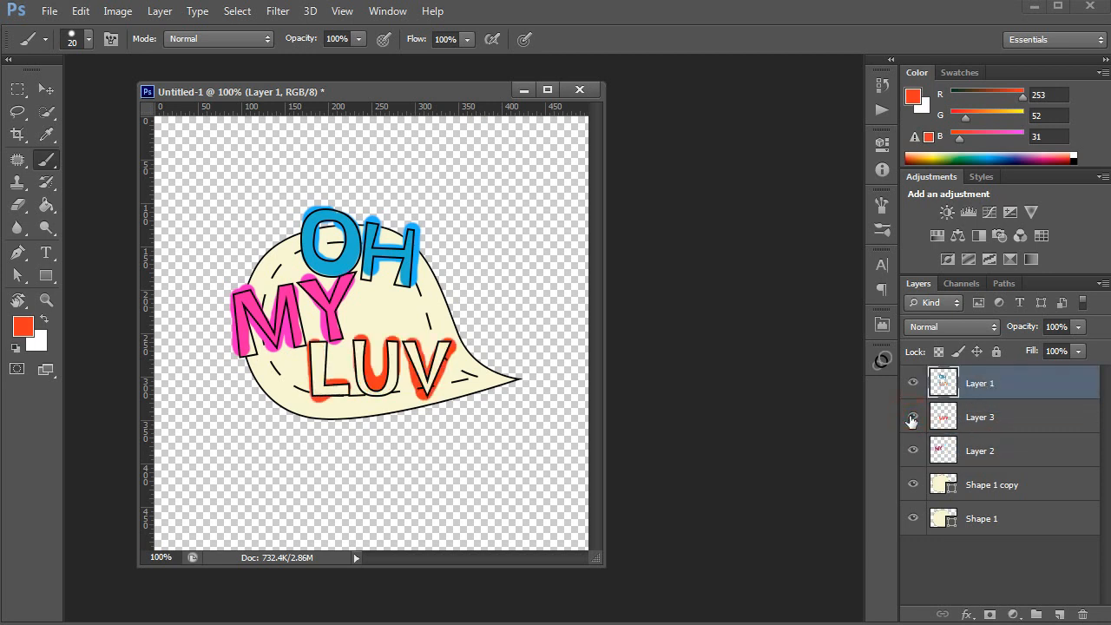
{"action": "left_click", "coordinate": [912, 419]}
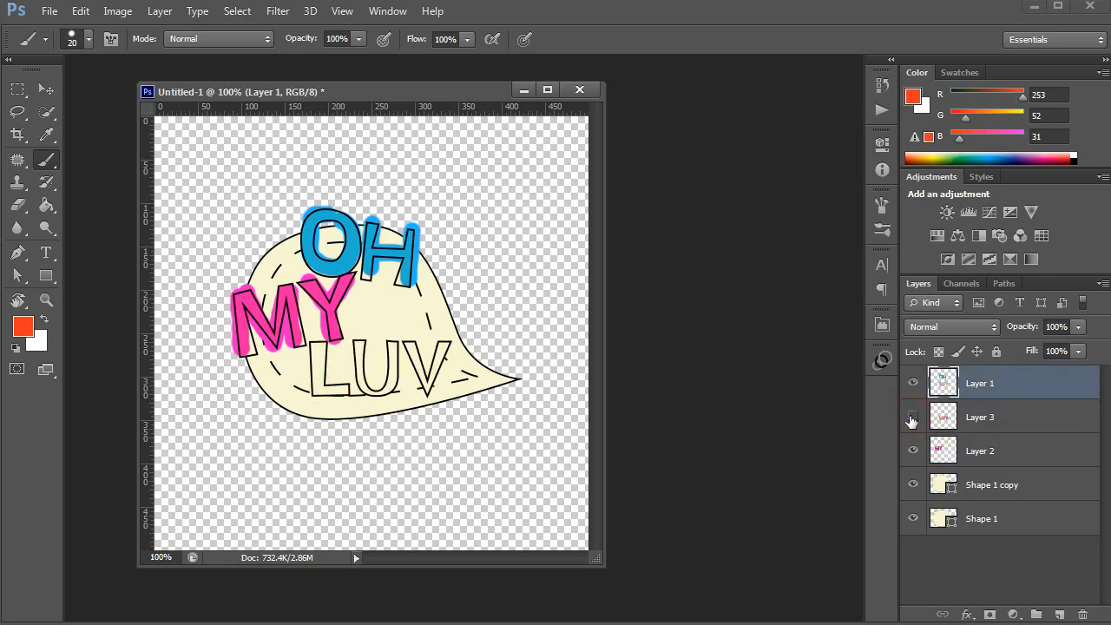
{"action": "left_click", "coordinate": [912, 420]}
{"action": "left_click", "coordinate": [914, 382]}
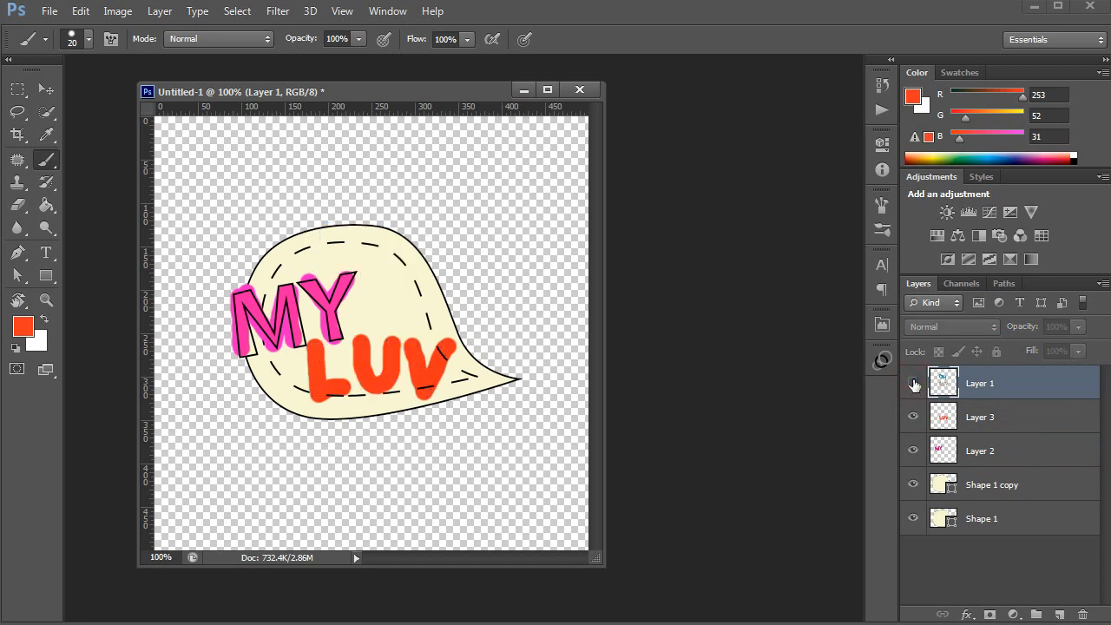
{"action": "left_click", "coordinate": [914, 383]}
Undo the layer reordering and the merges, back to separate Multiply paint layers and lettering layers.
{"action": "key", "text": "ctrl+bracketleft"}
{"action": "key", "text": "ctrl+bracketleft"}
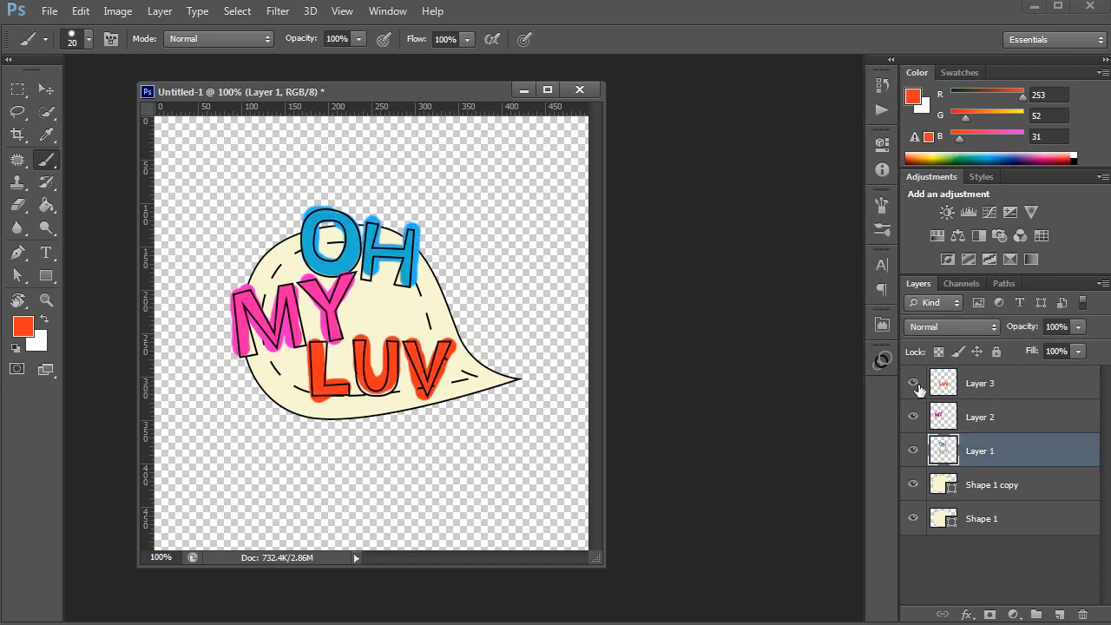
{"action": "key", "text": "ctrl+alt+z"}
{"action": "key", "text": "ctrl+alt+z"}
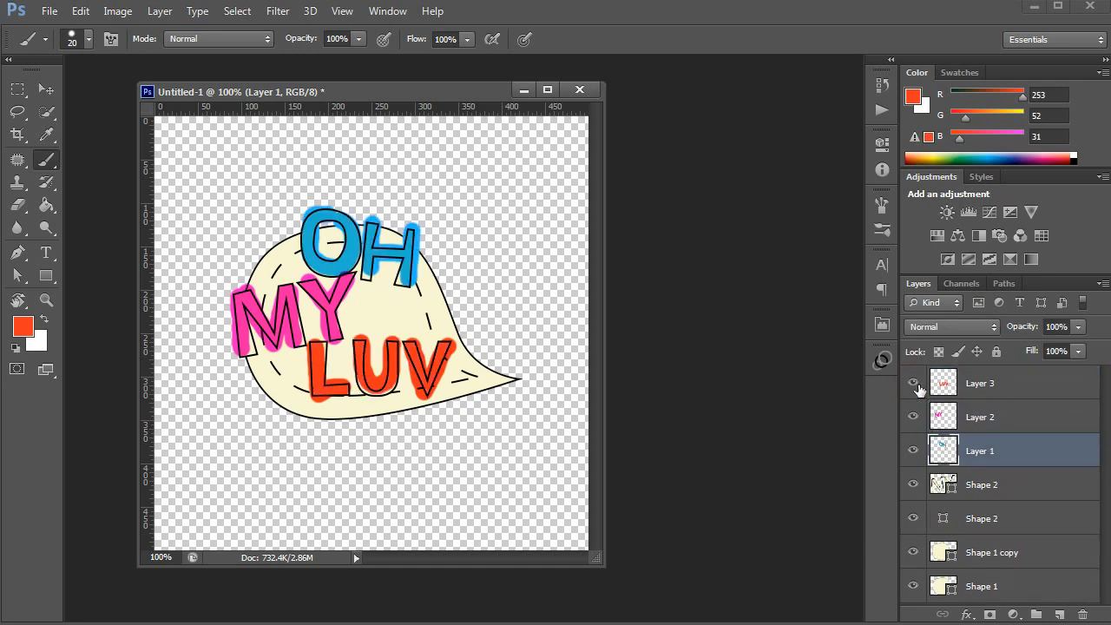
{"action": "key", "text": "ctrl+alt+z"}
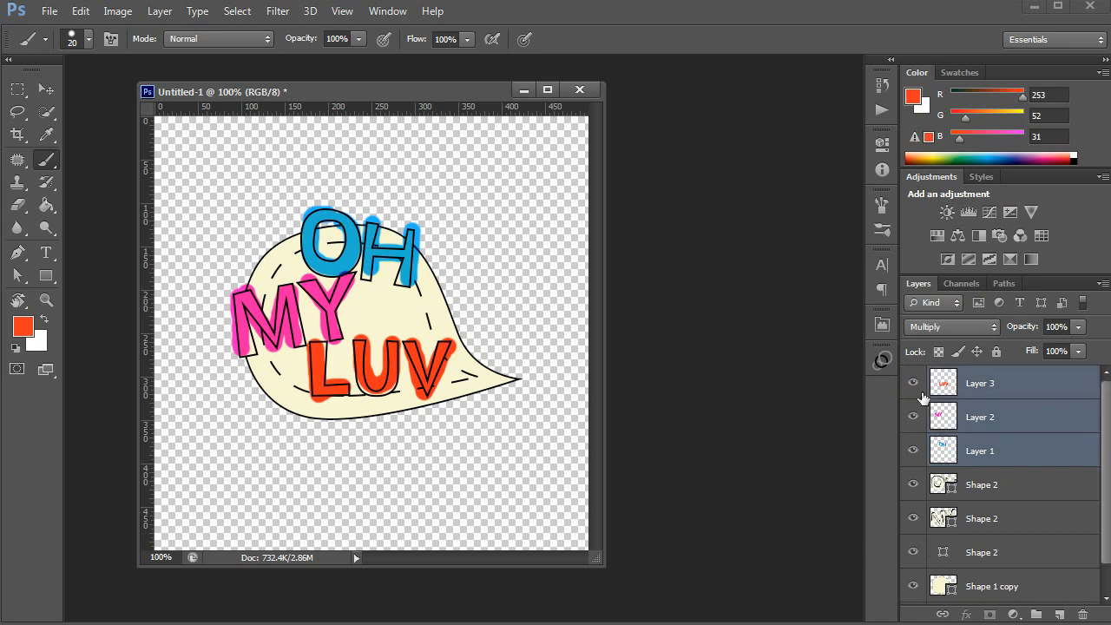
Check the OH lettering and blue paint layers by toggling their visibility, and select both layers.
{"action": "left_click", "coordinate": [990, 489]}
{"action": "left_click", "coordinate": [911, 485]}
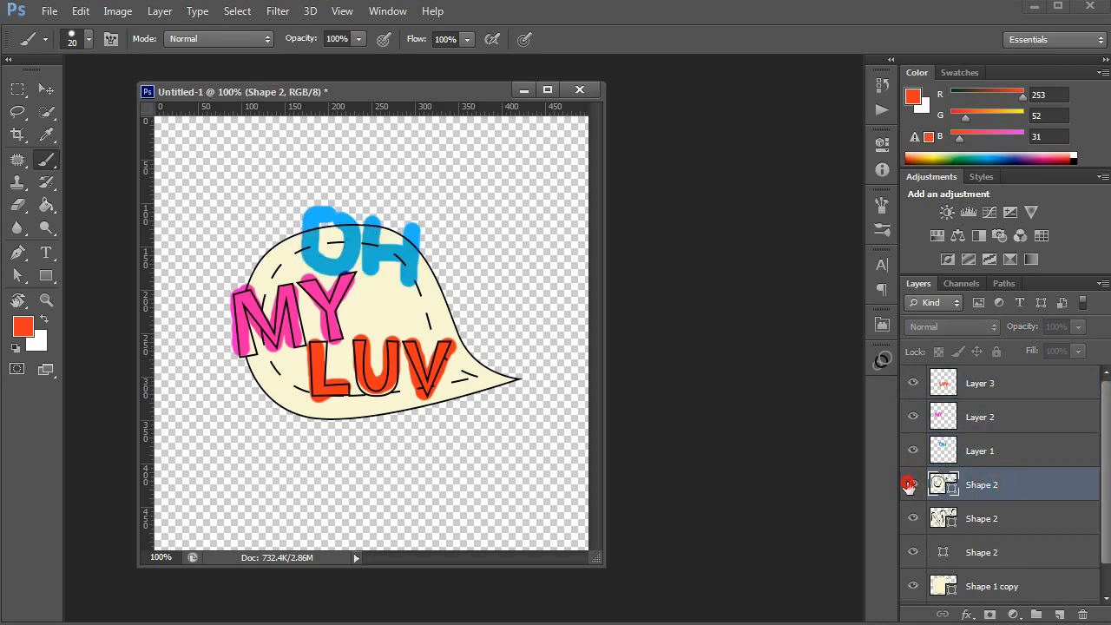
{"action": "left_click", "coordinate": [911, 486]}
{"action": "left_click", "coordinate": [913, 451]}
{"action": "left_click", "coordinate": [913, 451]}
{"action": "left_click", "coordinate": [974, 455], "text": "shift"}
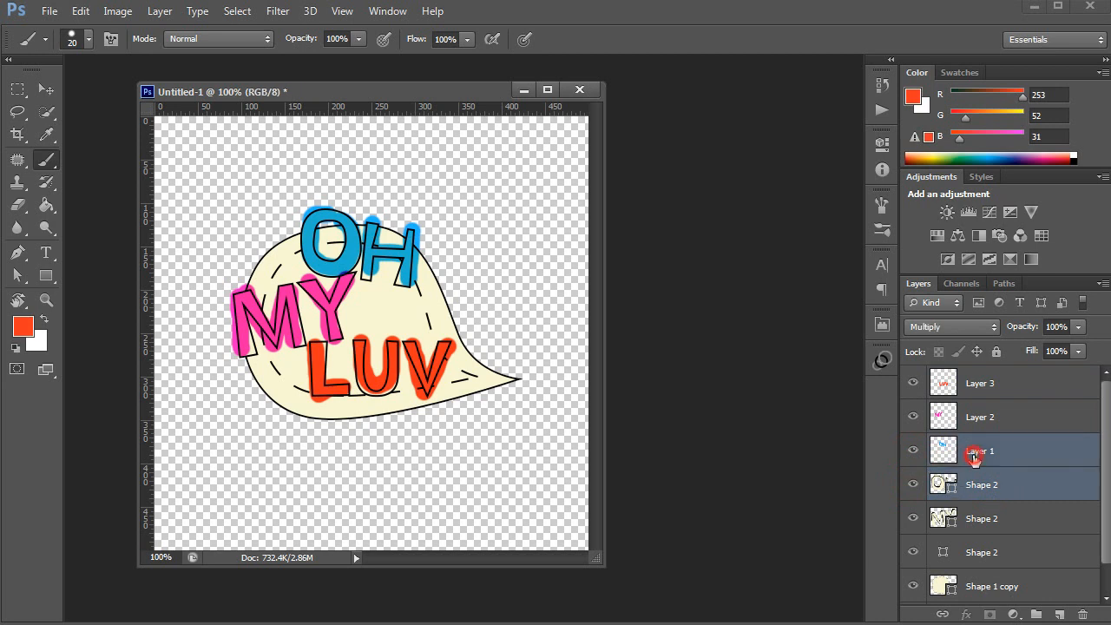
Step through the edit history to restore the unmerged lettering with all three paint layers set to Multiply.
{"action": "key", "text": "alt+period"}
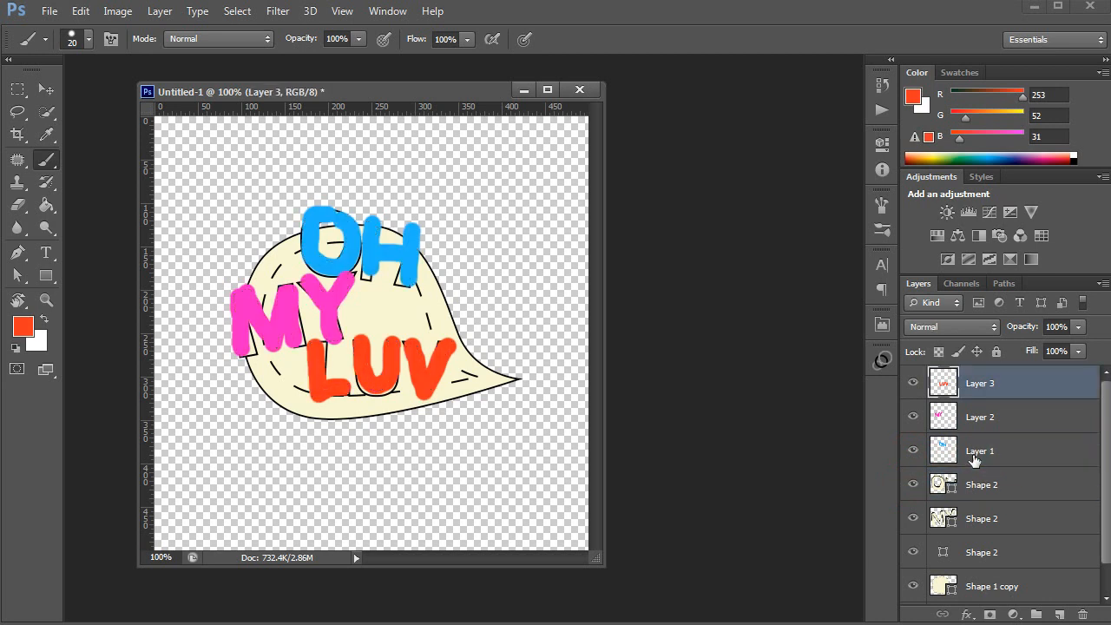
{"action": "key", "text": "ctrl+alt+z"}
{"action": "key", "text": "ctrl+alt+z"}
{"action": "key", "text": "ctrl+alt+z"}
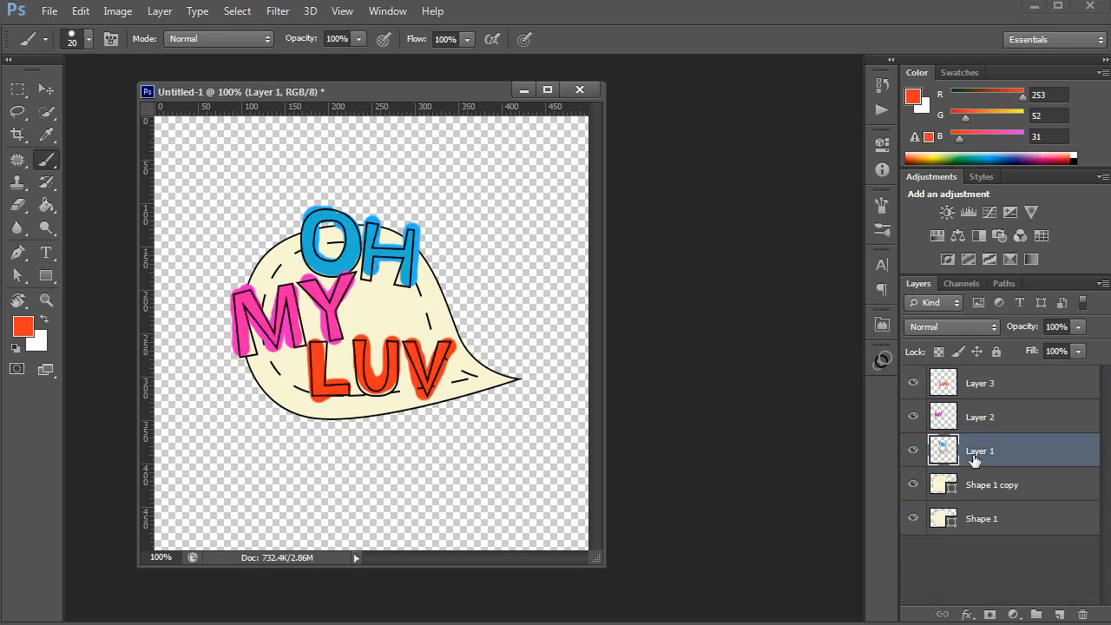
{"action": "key", "text": "ctrl+shift+z"}
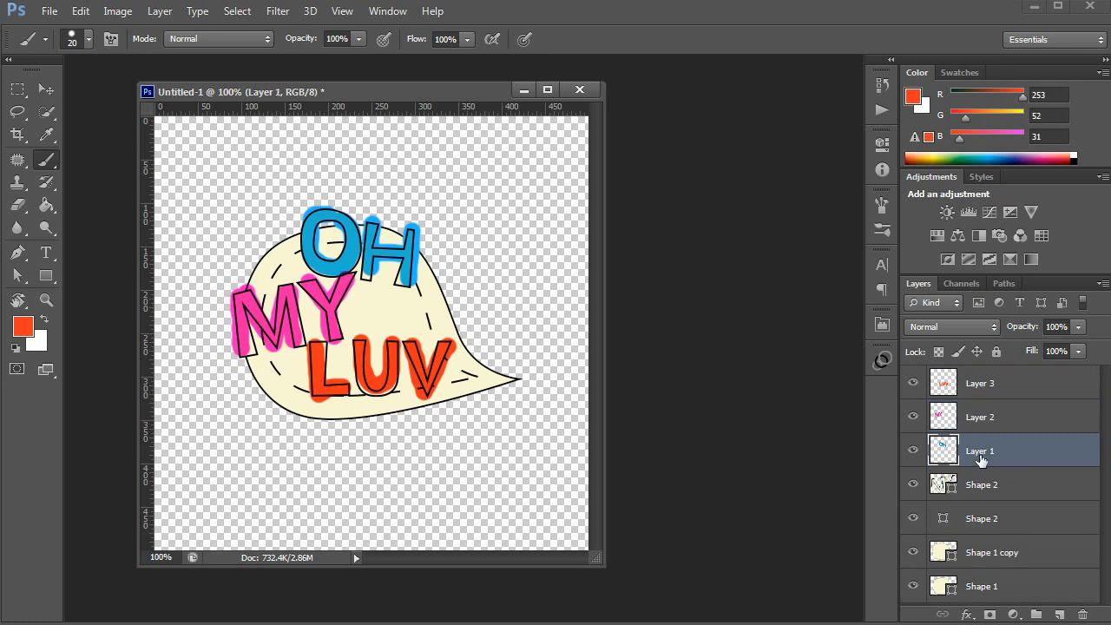
{"action": "key", "text": "ctrl+shift+z"}
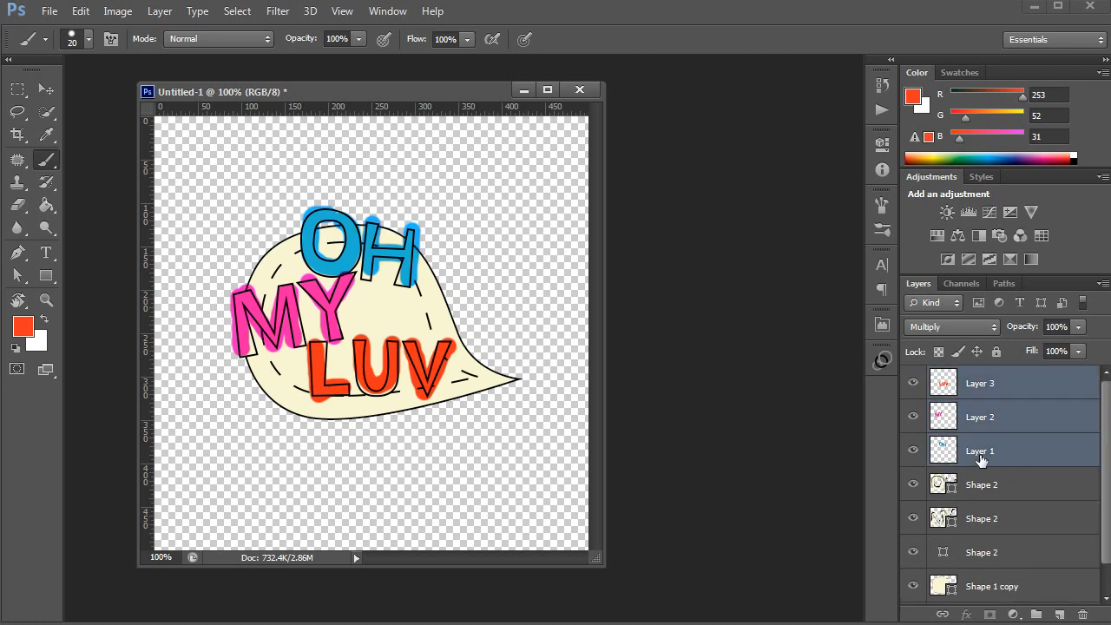
Identify the LUV lettering layer by toggling its visibility and merge it with the orange-red paint layer.
{"action": "left_click", "coordinate": [981, 552]}
{"action": "left_click", "coordinate": [914, 553]}
{"action": "left_click", "coordinate": [914, 553]}
{"action": "left_click", "coordinate": [914, 553]}
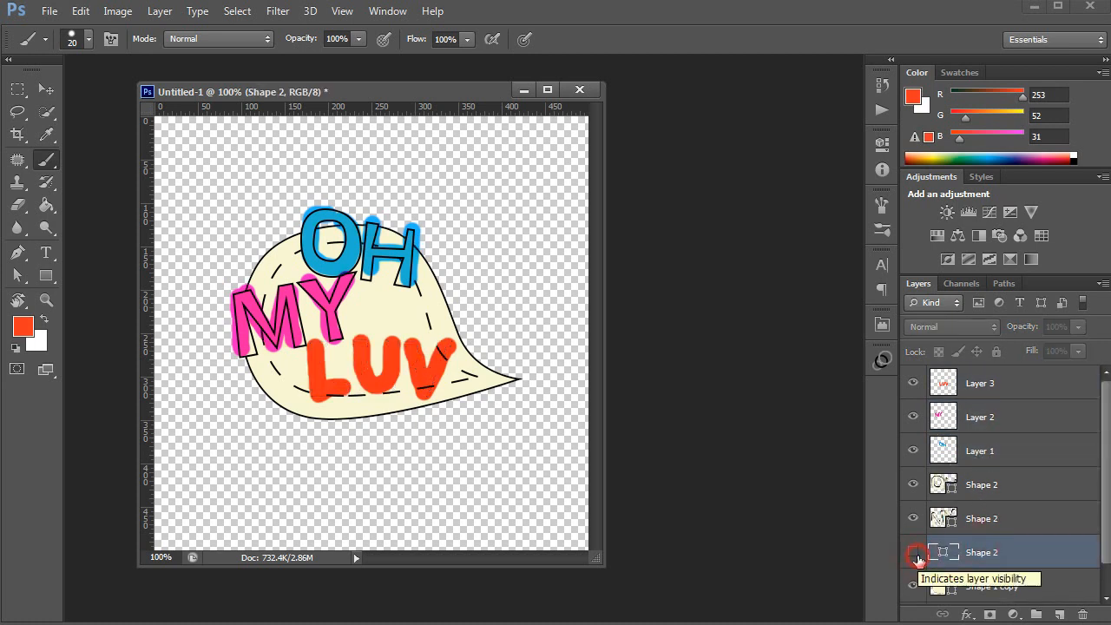
{"action": "left_click", "coordinate": [914, 553]}
{"action": "left_click", "coordinate": [986, 383], "text": "ctrl"}
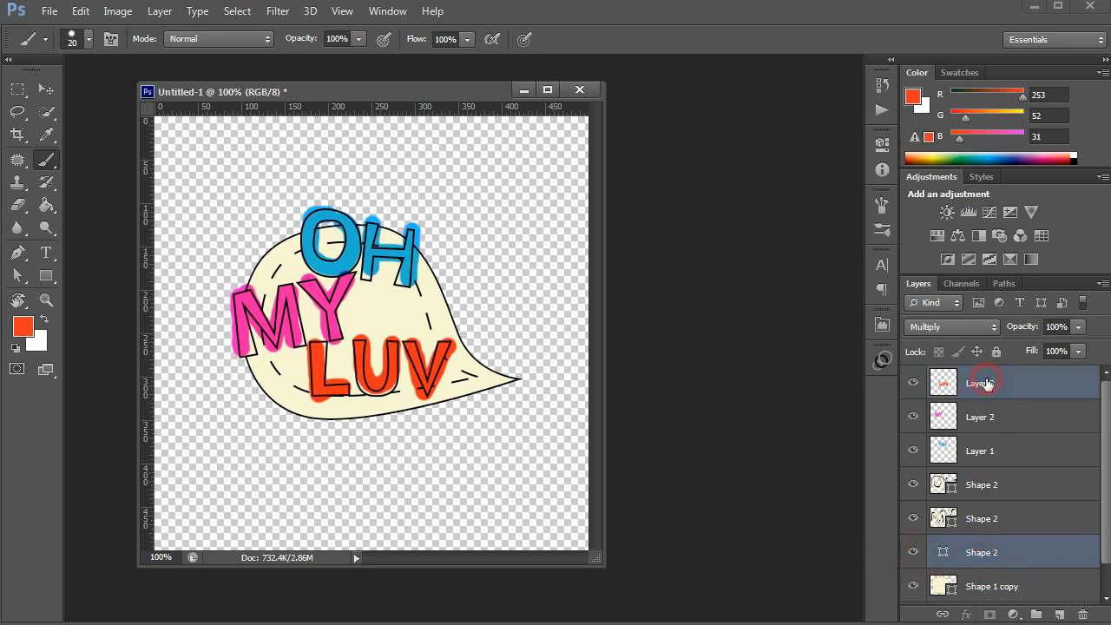
{"action": "key", "text": "ctrl+e"}
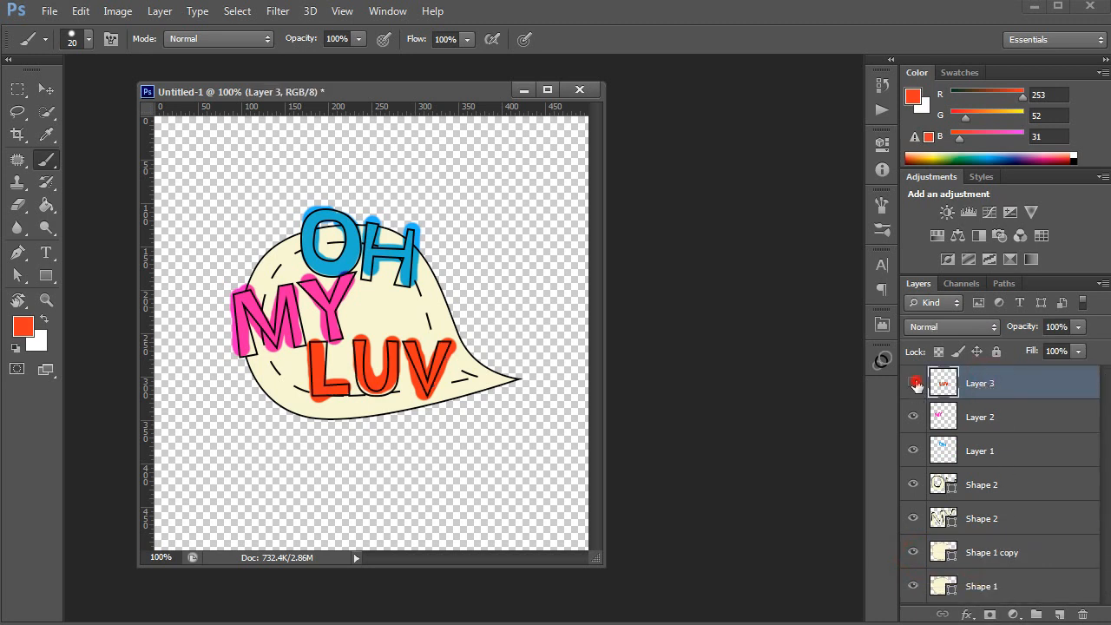
Check the merged LUV layer and the pink paint by toggling visibility, and merge the pink paint layer with the MY lettering.
{"action": "left_click", "coordinate": [914, 383]}
{"action": "left_click", "coordinate": [913, 383]}
{"action": "left_click", "coordinate": [915, 417]}
{"action": "left_click", "coordinate": [915, 418]}
{"action": "left_click", "coordinate": [973, 518], "text": "ctrl"}
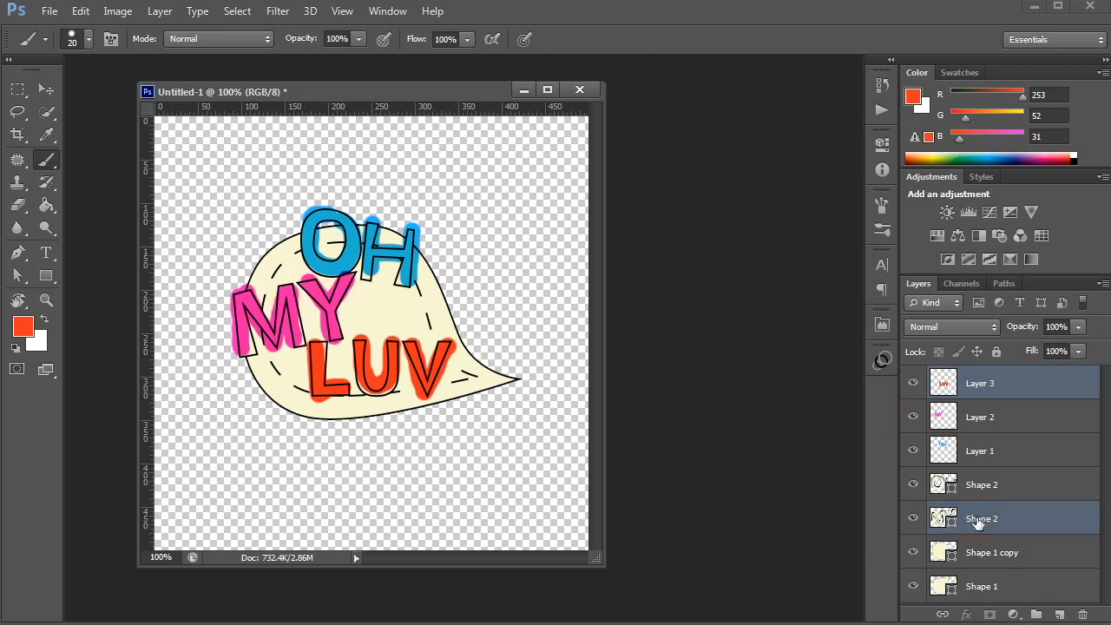
{"action": "left_click", "coordinate": [974, 382], "text": "ctrl"}
{"action": "left_click", "coordinate": [976, 413], "text": "ctrl"}
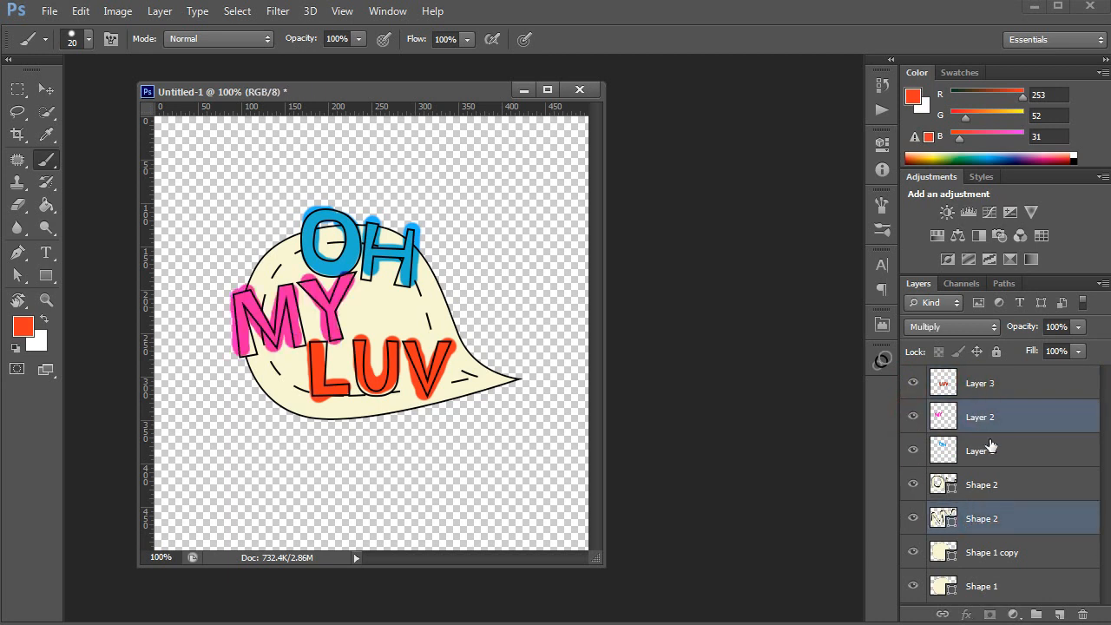
{"action": "key", "text": "ctrl+e"}
Merge the blue paint layer with its OH lettering shape.
{"action": "left_click", "coordinate": [988, 449]}
{"action": "left_click", "coordinate": [994, 490], "text": "ctrl"}
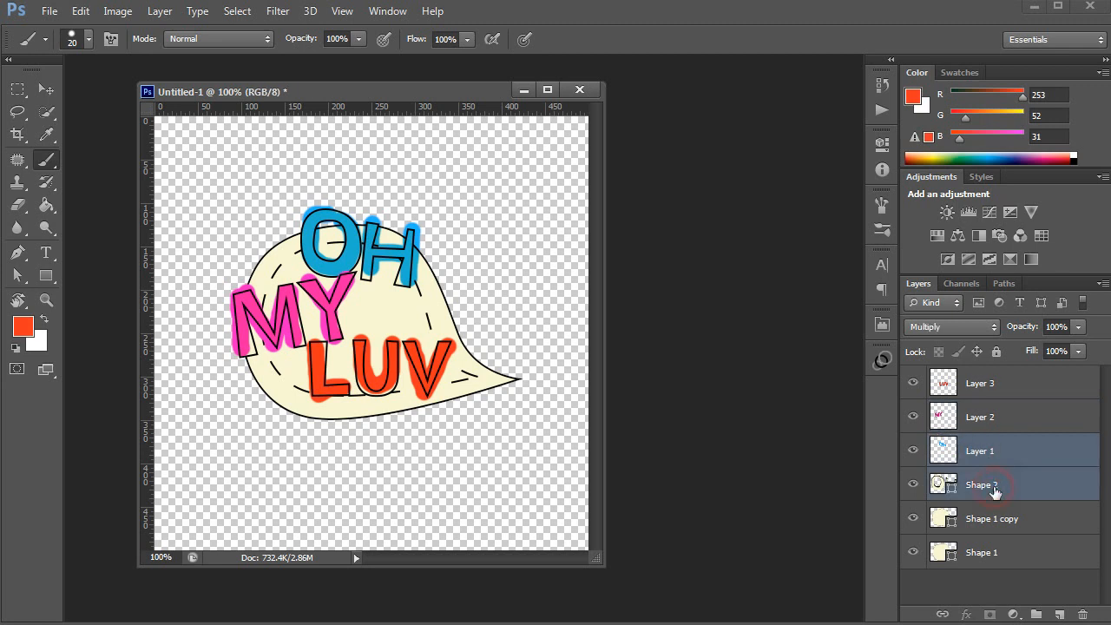
{"action": "key", "text": "ctrl+e"}
Toggle the visibility of the merged OH, MY and LUV layers one by one to verify each word.
{"action": "left_click", "coordinate": [913, 451]}
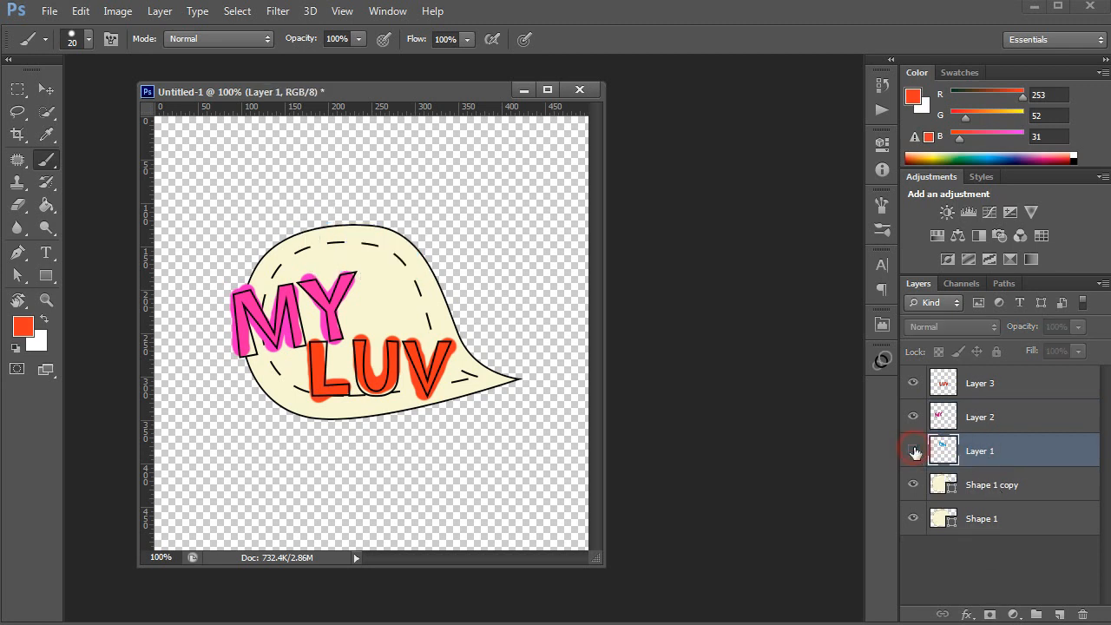
{"action": "left_click", "coordinate": [913, 450]}
{"action": "left_click", "coordinate": [914, 418]}
{"action": "left_click", "coordinate": [913, 417]}
{"action": "left_click", "coordinate": [914, 382]}
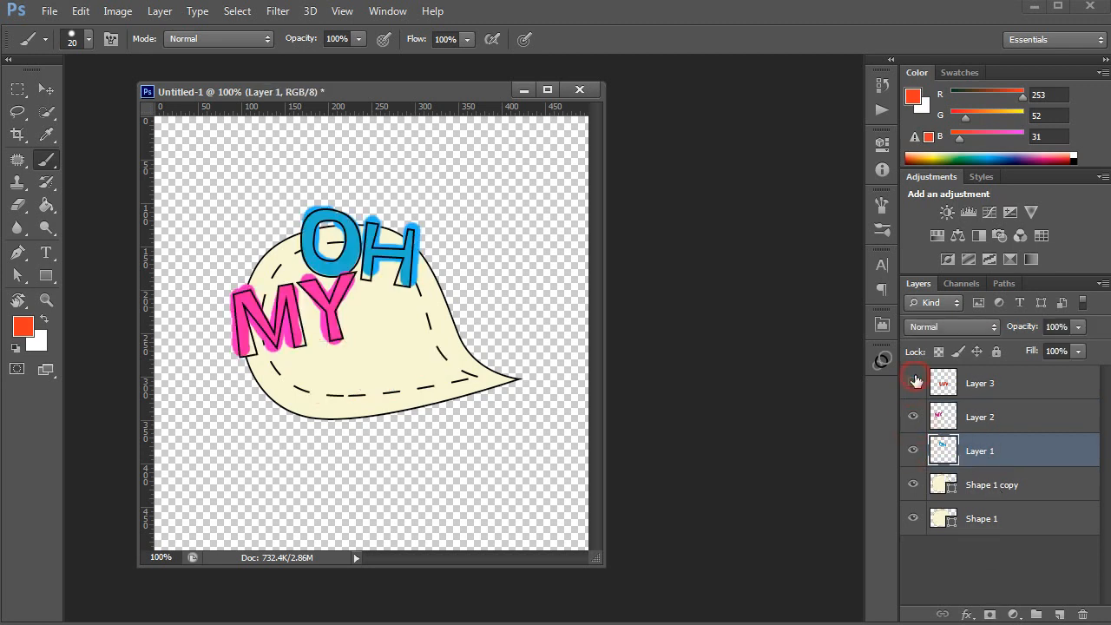
{"action": "left_click", "coordinate": [914, 382]}
Check the dashed and solid-outlined bubble layers by toggling their visibility, and hide the OH, MY and LUV word layers.
{"action": "left_click", "coordinate": [914, 484]}
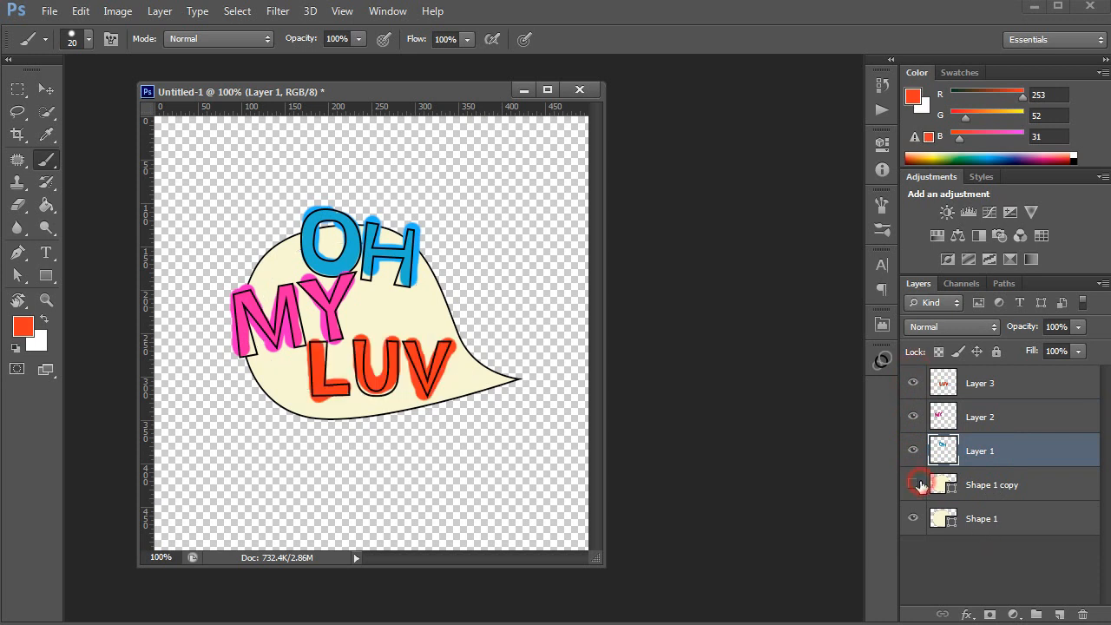
{"action": "left_click", "coordinate": [914, 485]}
{"action": "left_click", "coordinate": [964, 486]}
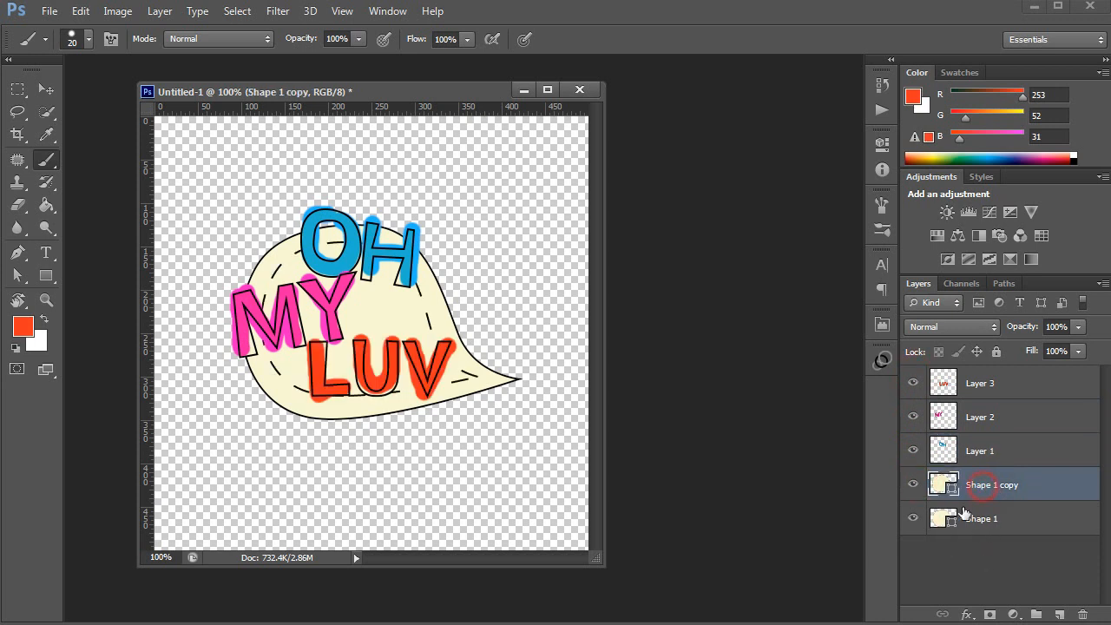
{"action": "left_click", "coordinate": [913, 484]}
{"action": "left_click", "coordinate": [913, 518]}
{"action": "left_click", "coordinate": [913, 518]}
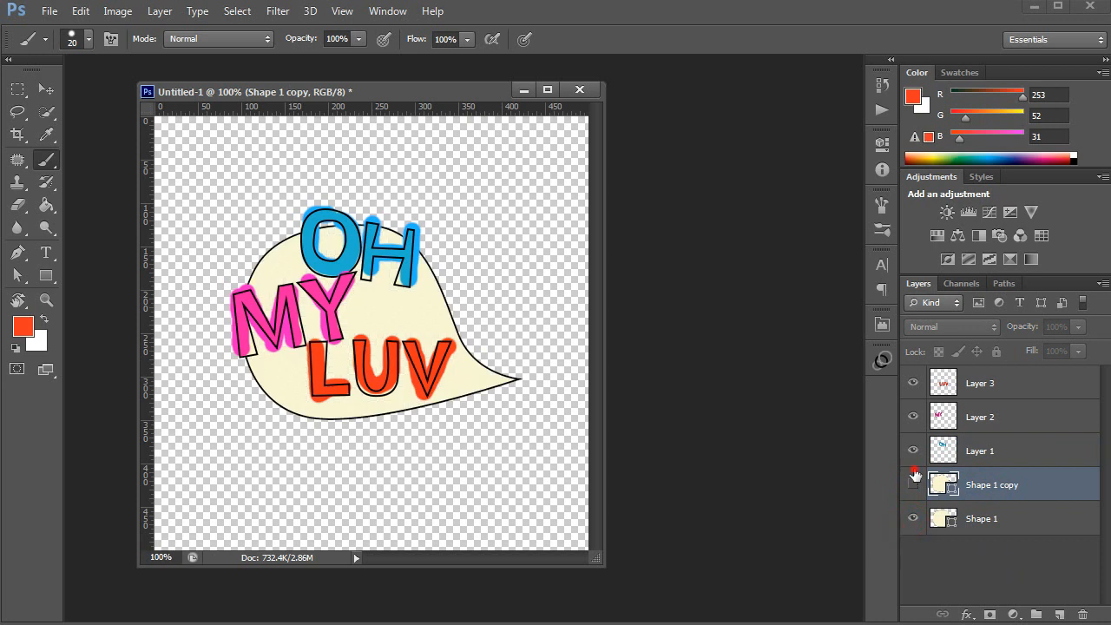
{"action": "left_click", "coordinate": [913, 485]}
{"action": "left_click_drag", "start_coordinate": [913, 450], "coordinate": [914, 382]}
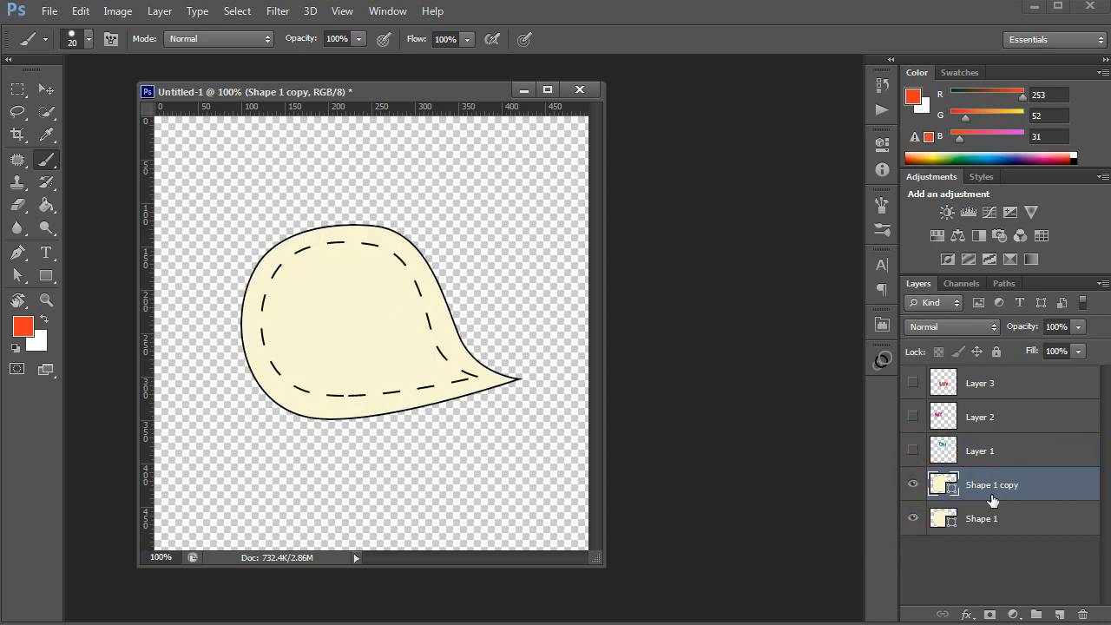
Try to merge the dashed bubble shape layer directly with the solid-outlined bubble shape layer.
{"action": "left_click", "coordinate": [986, 521], "text": "shift"}
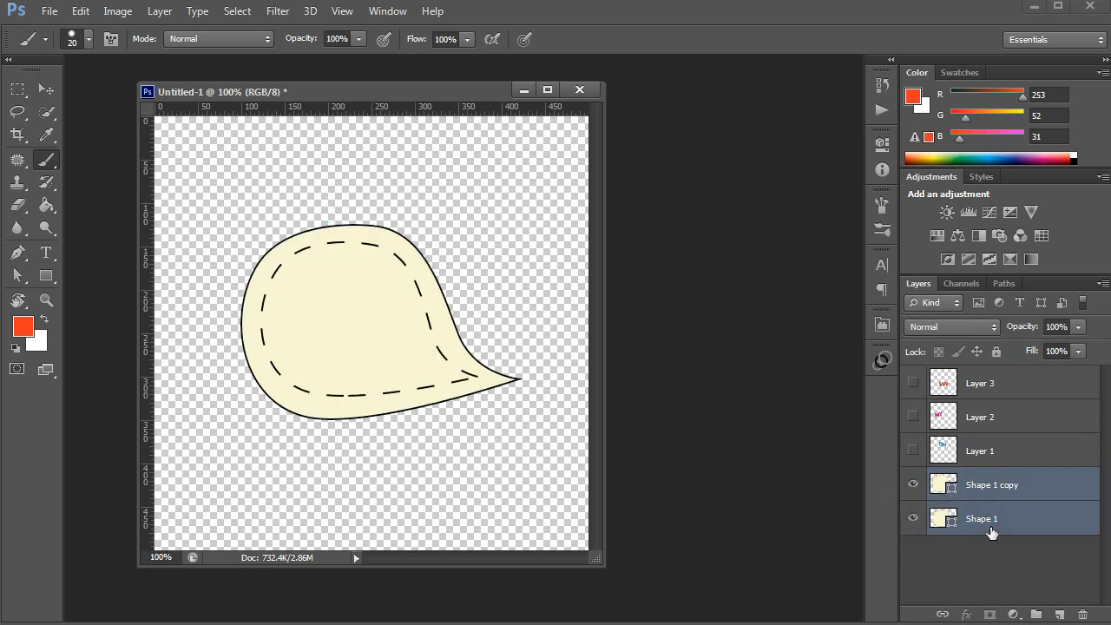
{"action": "key", "text": "ctrl+e"}
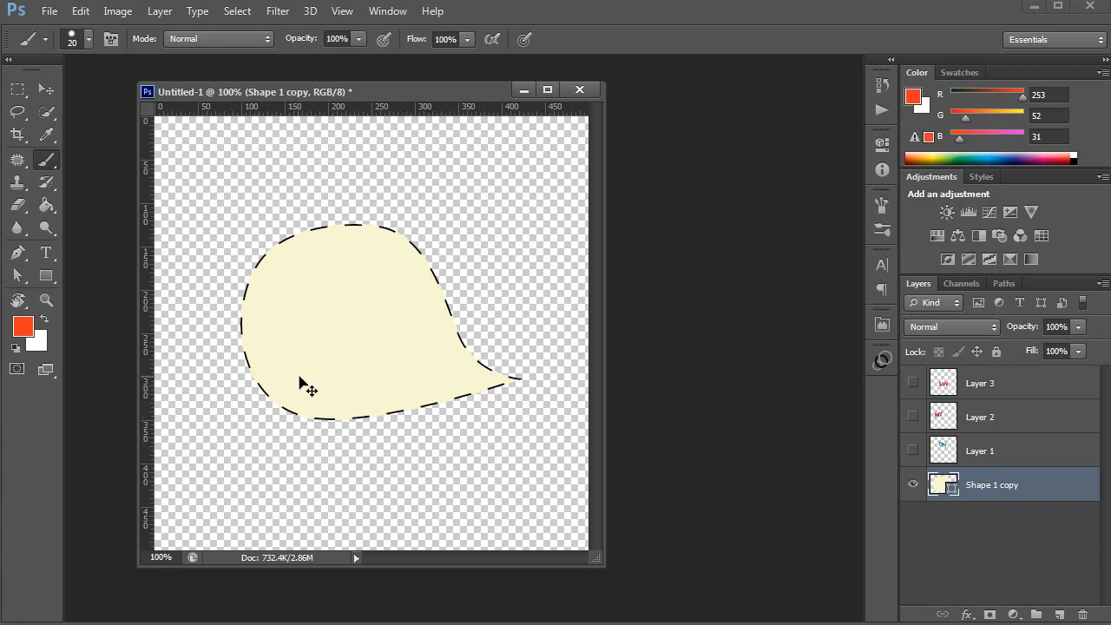
{"action": "key", "text": "ctrl+z"}
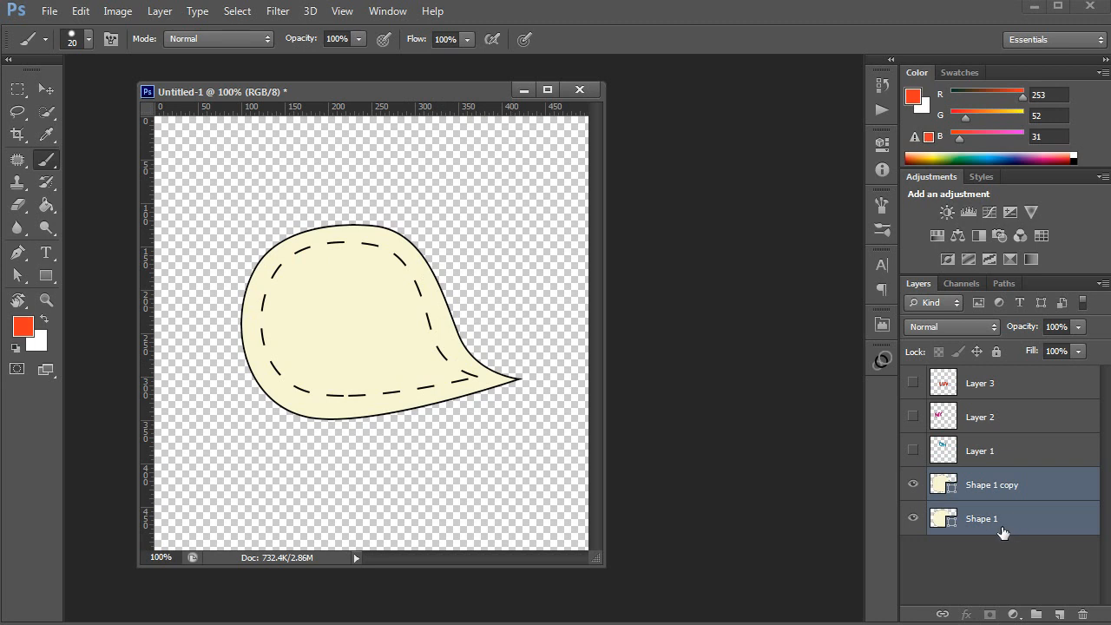
{"action": "key", "text": "ctrl+e"}
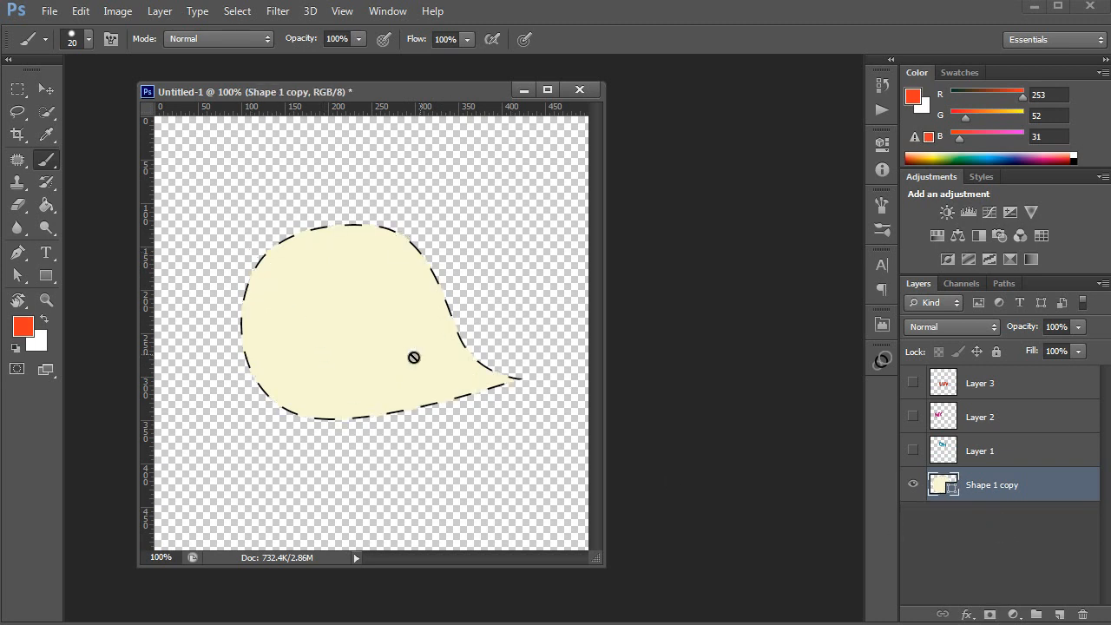
{"action": "key", "text": "ctrl+z"}
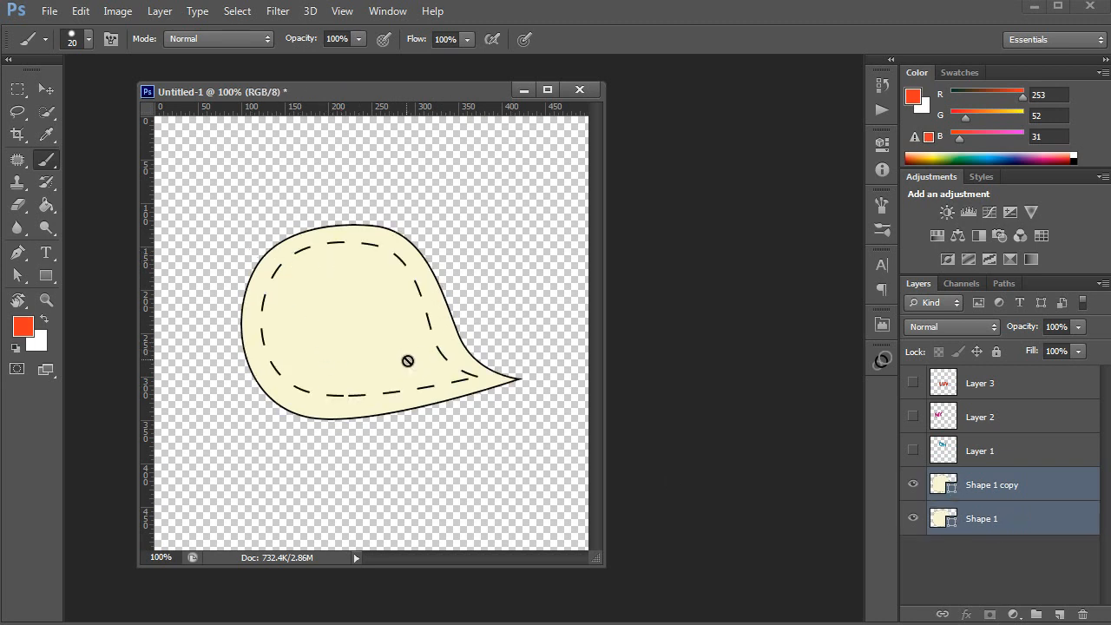
Add a new empty layer above the two bubble shapes and merge all three into one layer.
{"action": "left_click", "coordinate": [1059, 615]}
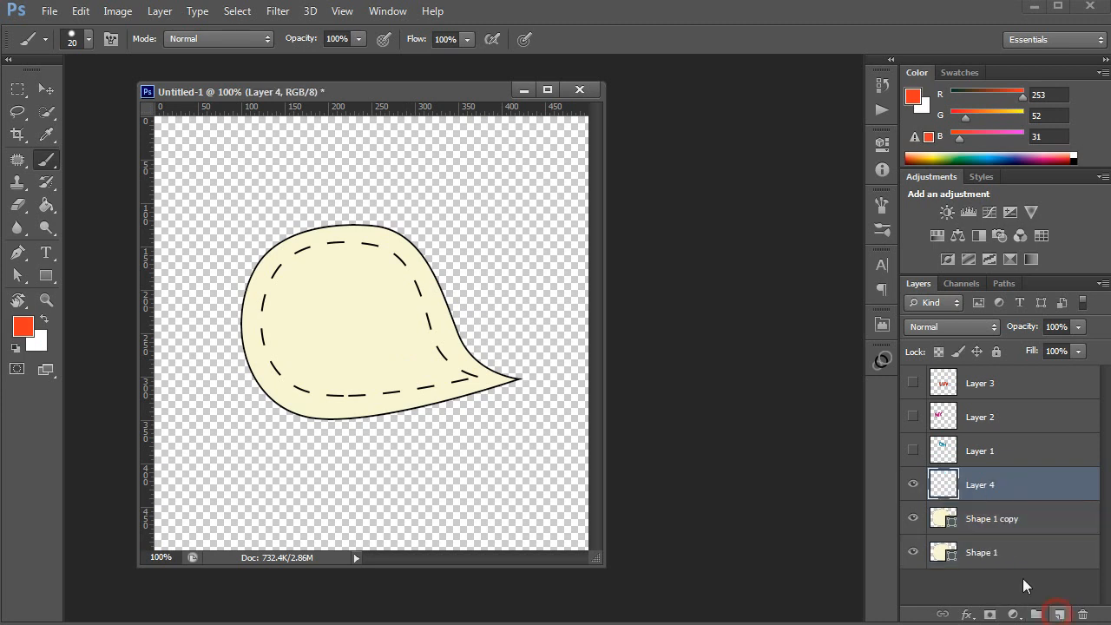
{"action": "left_click", "coordinate": [982, 554], "text": "shift"}
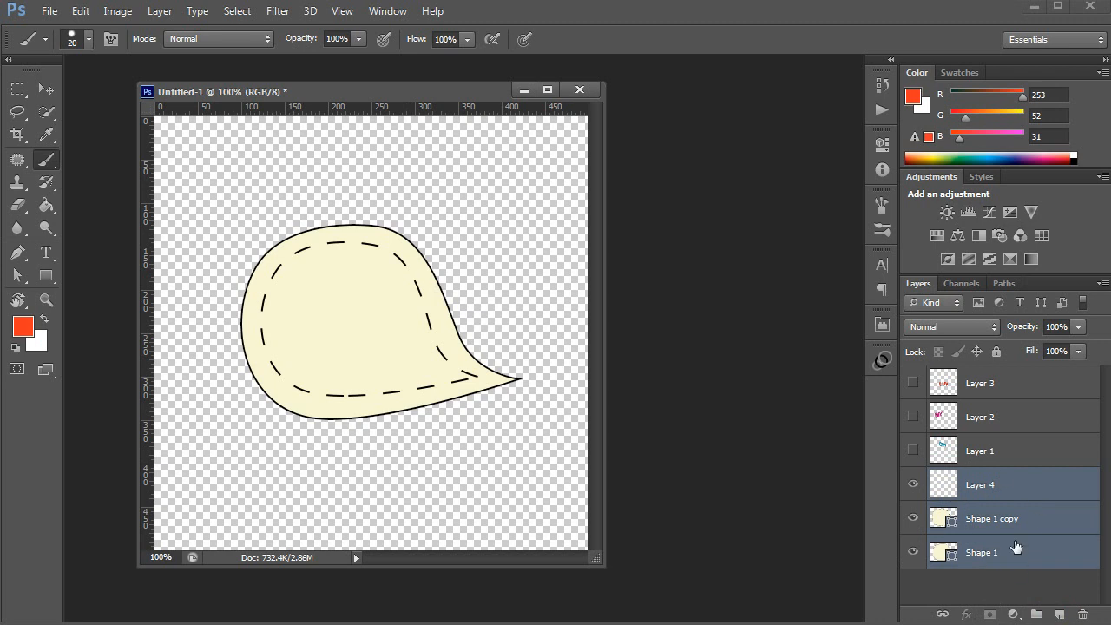
{"action": "key", "text": "ctrl+e"}
{"action": "key", "text": "v"}
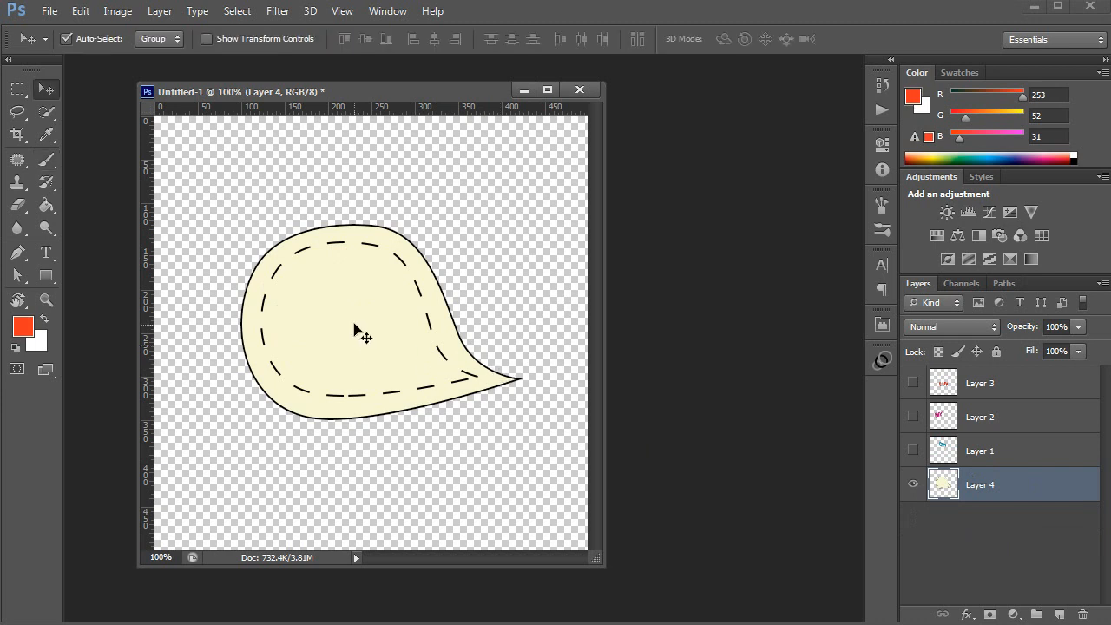
Show the OH, MY and LUV layers again and check all four merged layers by hiding and redisplaying them.
{"action": "left_click", "coordinate": [988, 505]}
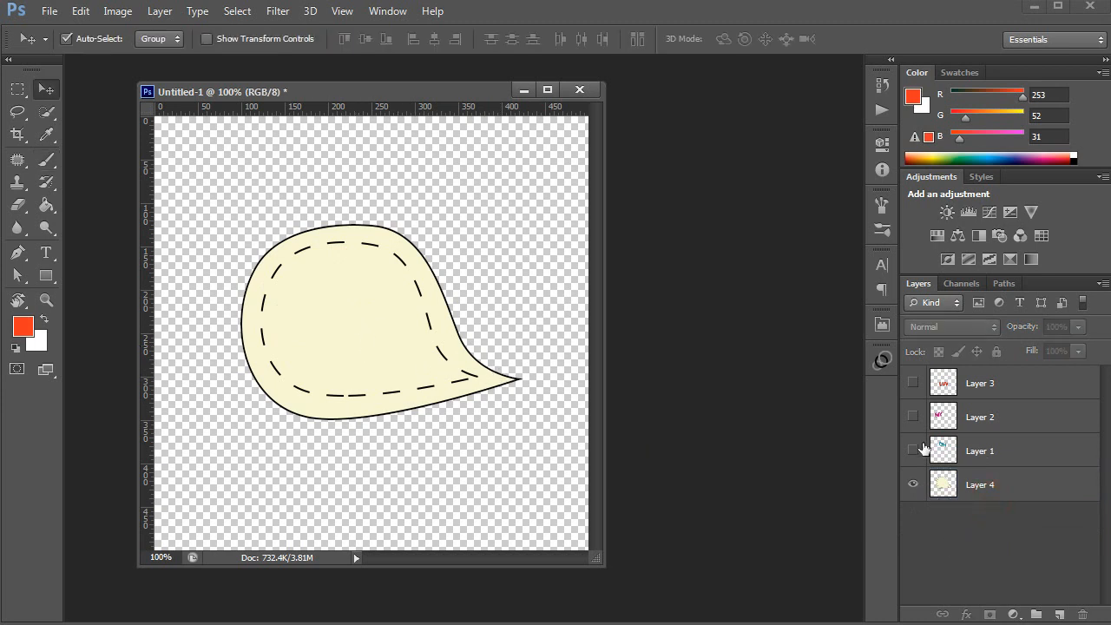
{"action": "left_click_drag", "start_coordinate": [913, 450], "coordinate": [914, 375]}
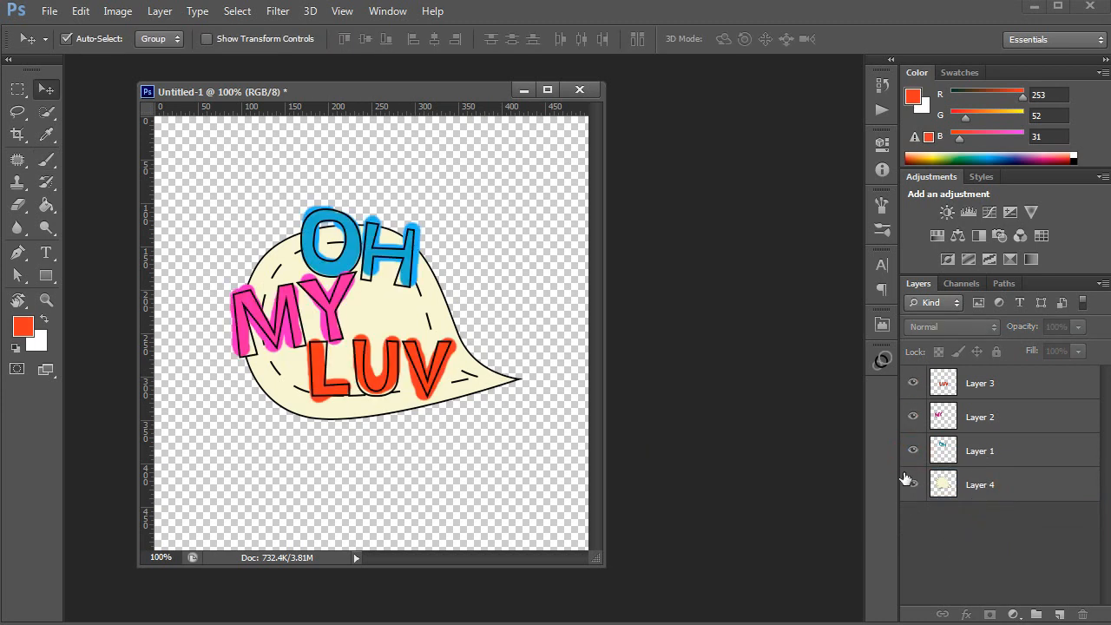
{"action": "left_click_drag", "start_coordinate": [913, 483], "coordinate": [900, 383]}
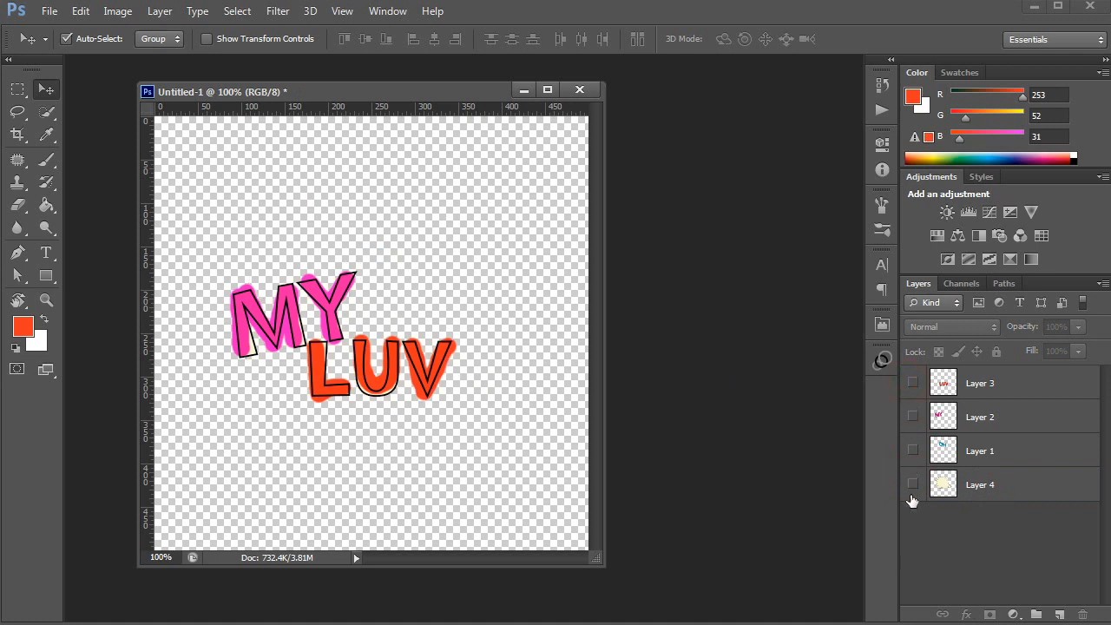
{"action": "left_click_drag", "start_coordinate": [912, 484], "coordinate": [912, 383]}
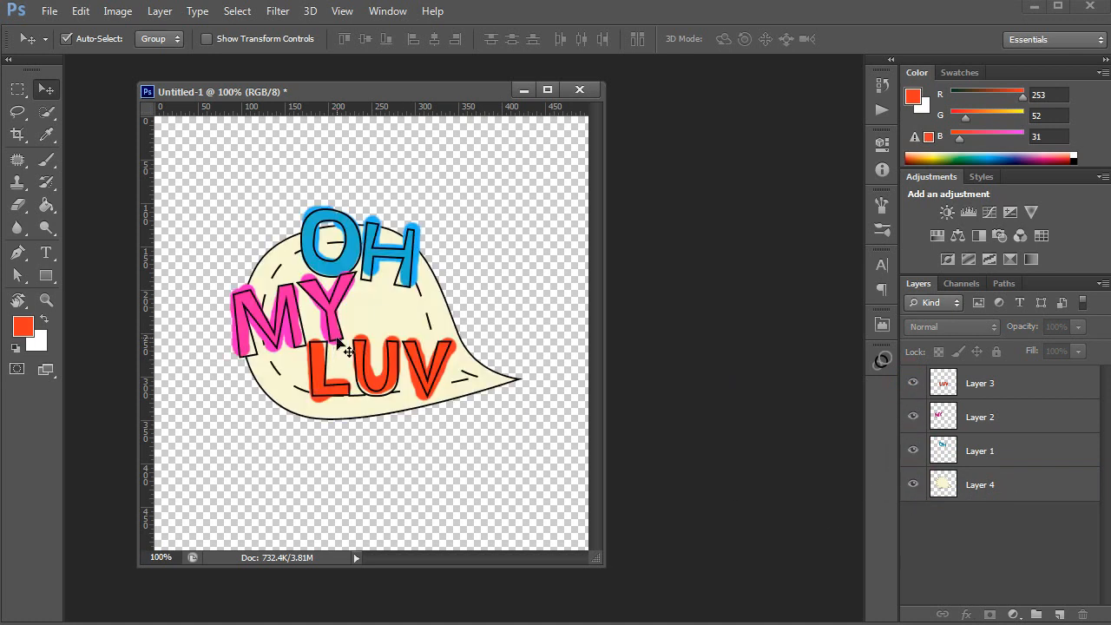